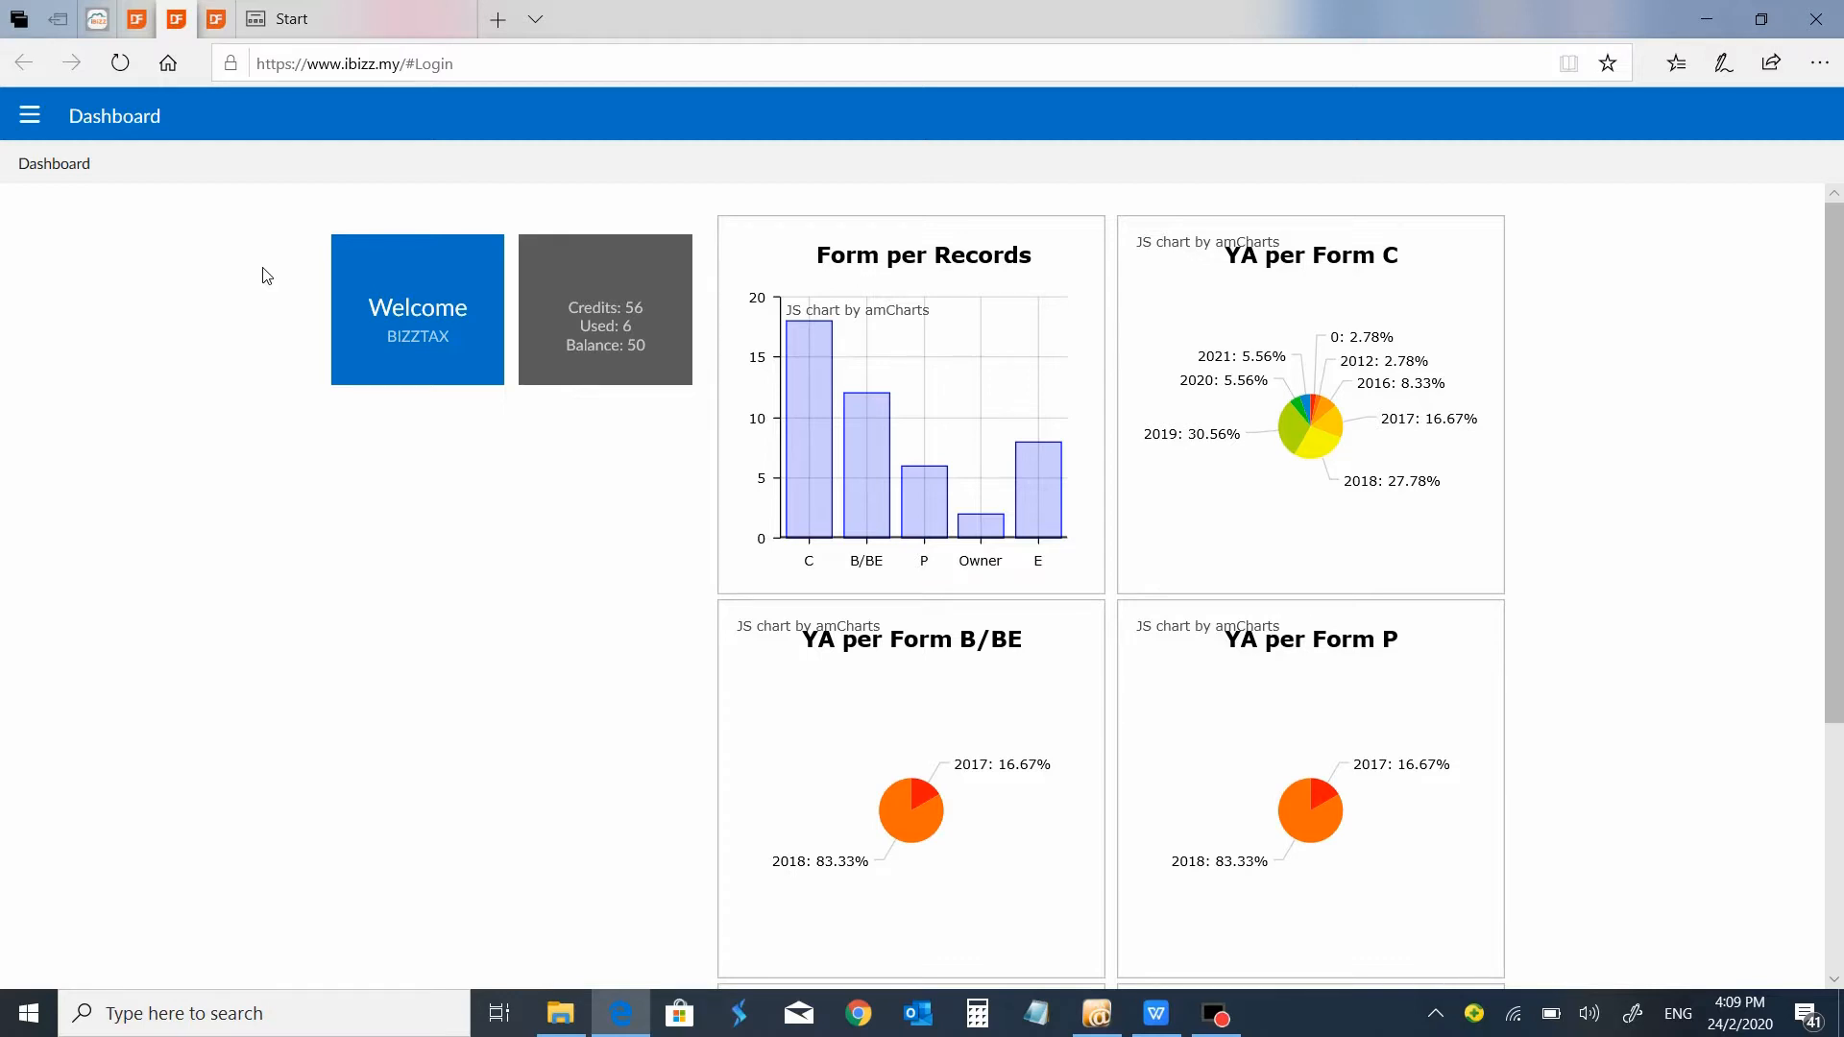
# Review the functions available under Company, Personal, Partnership and Form E.
pyautogui.click(30, 115)
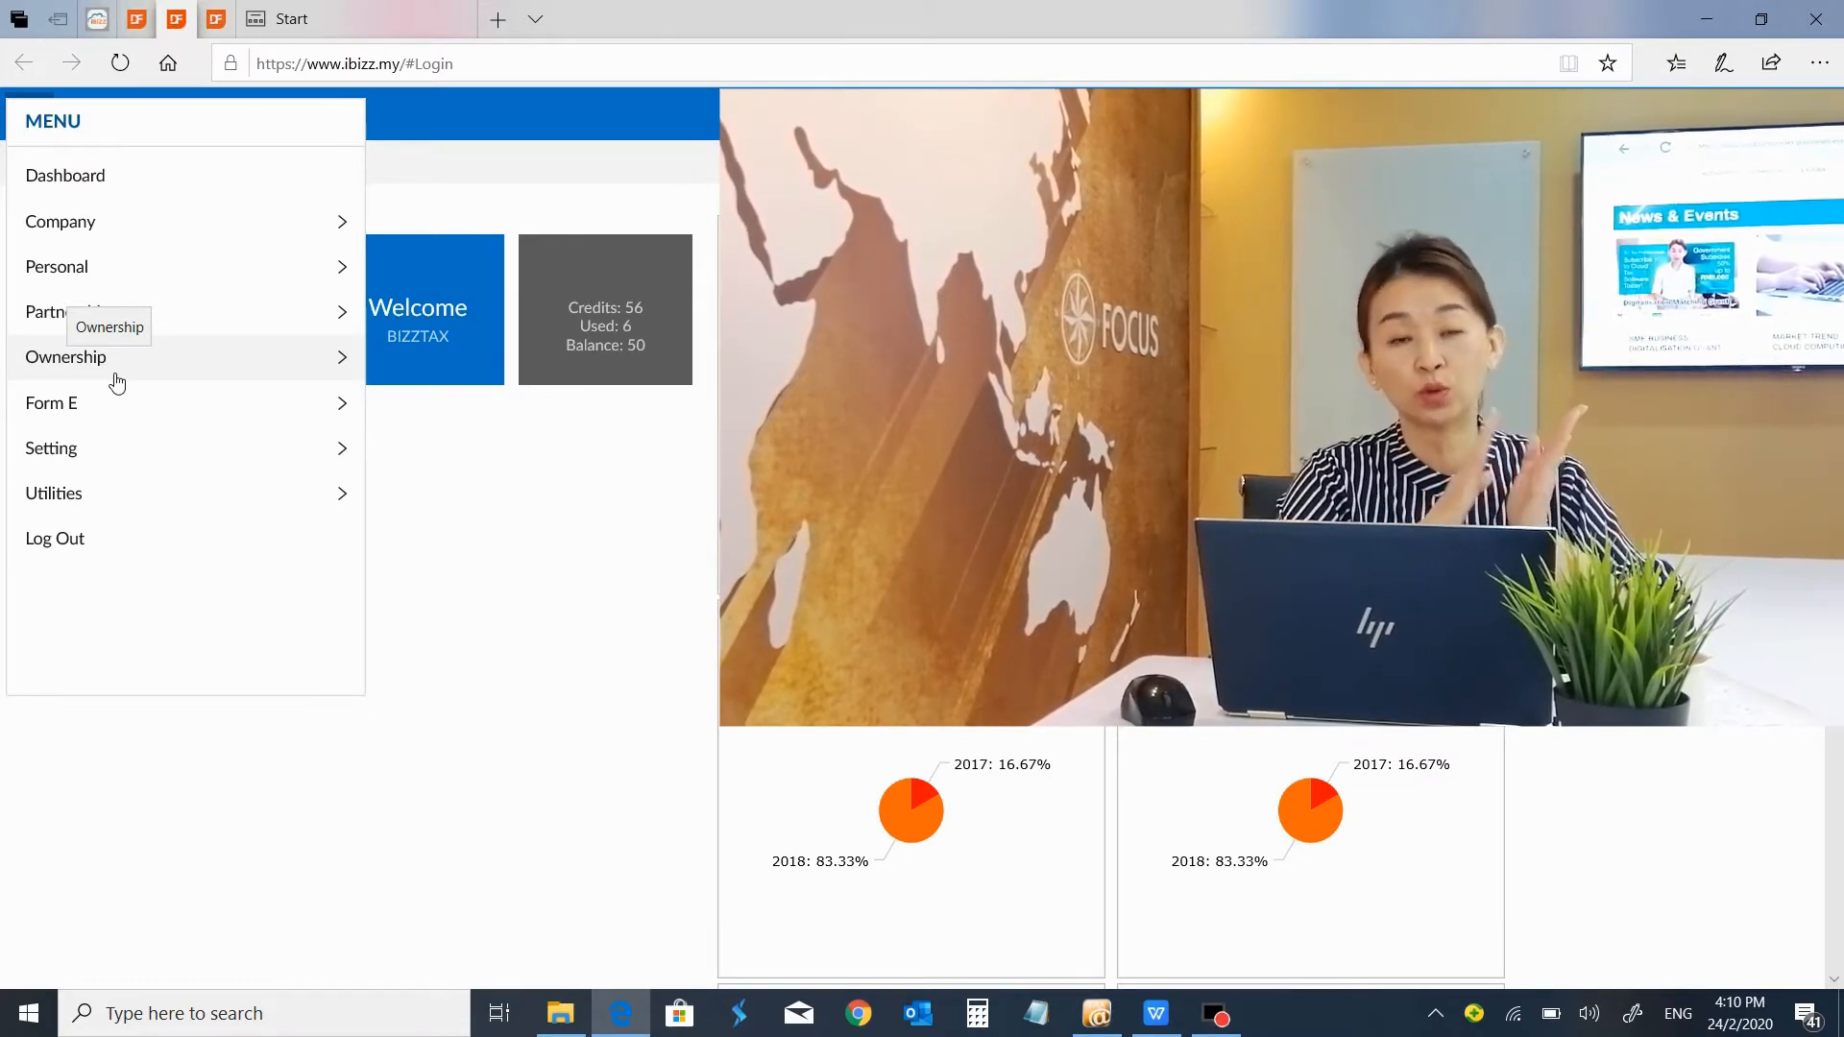
pyautogui.click(104, 226)
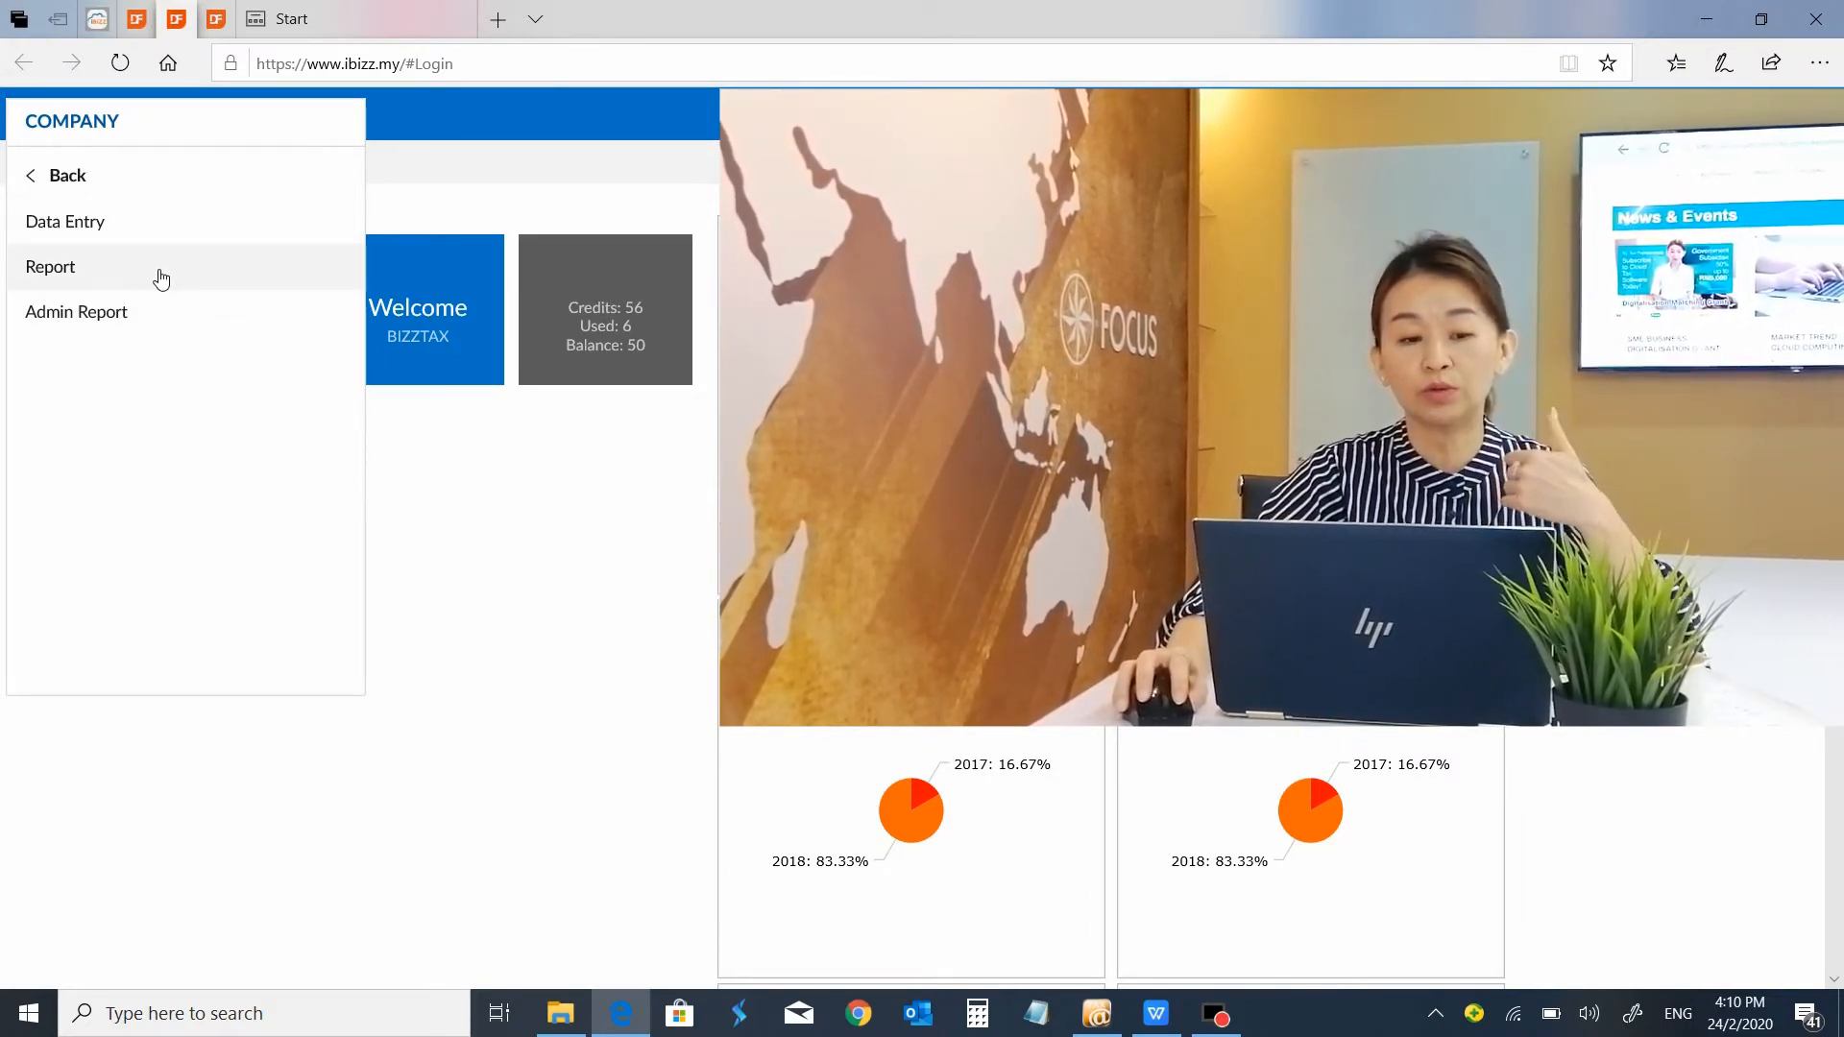
pyautogui.click(123, 187)
pyautogui.click(103, 218)
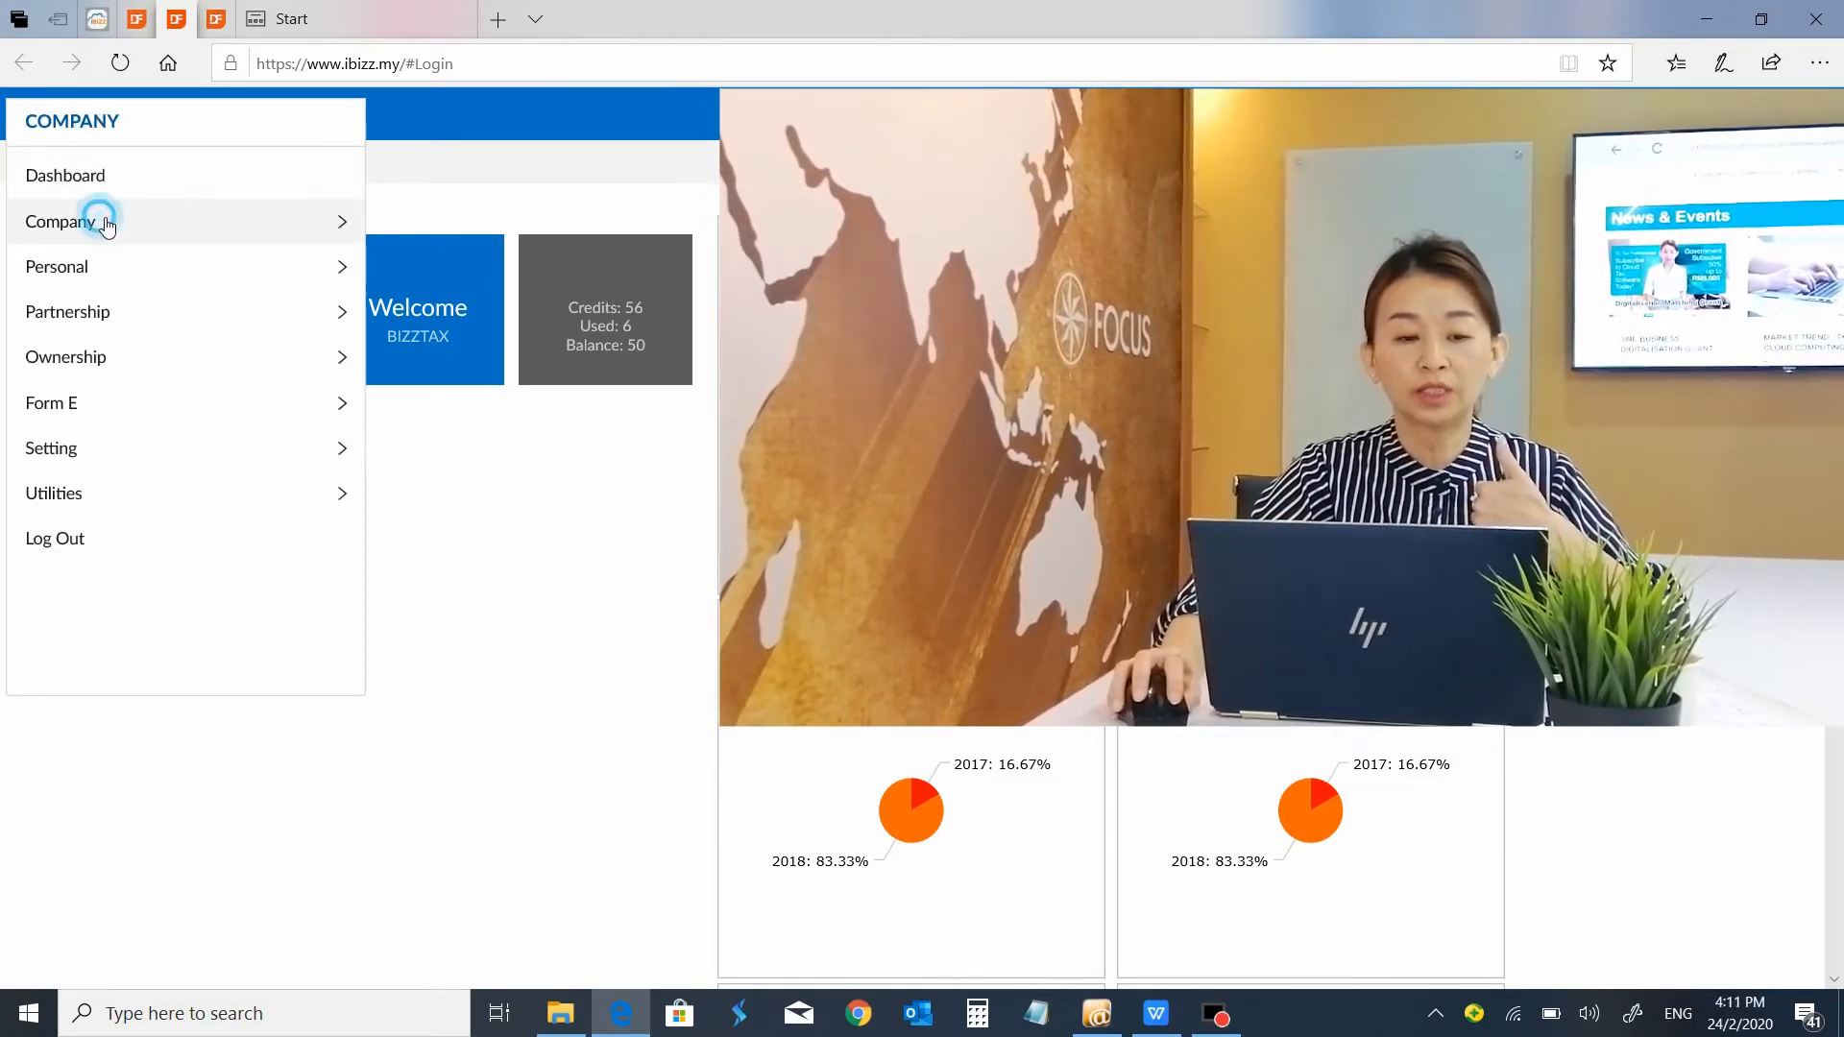
pyautogui.click(55, 176)
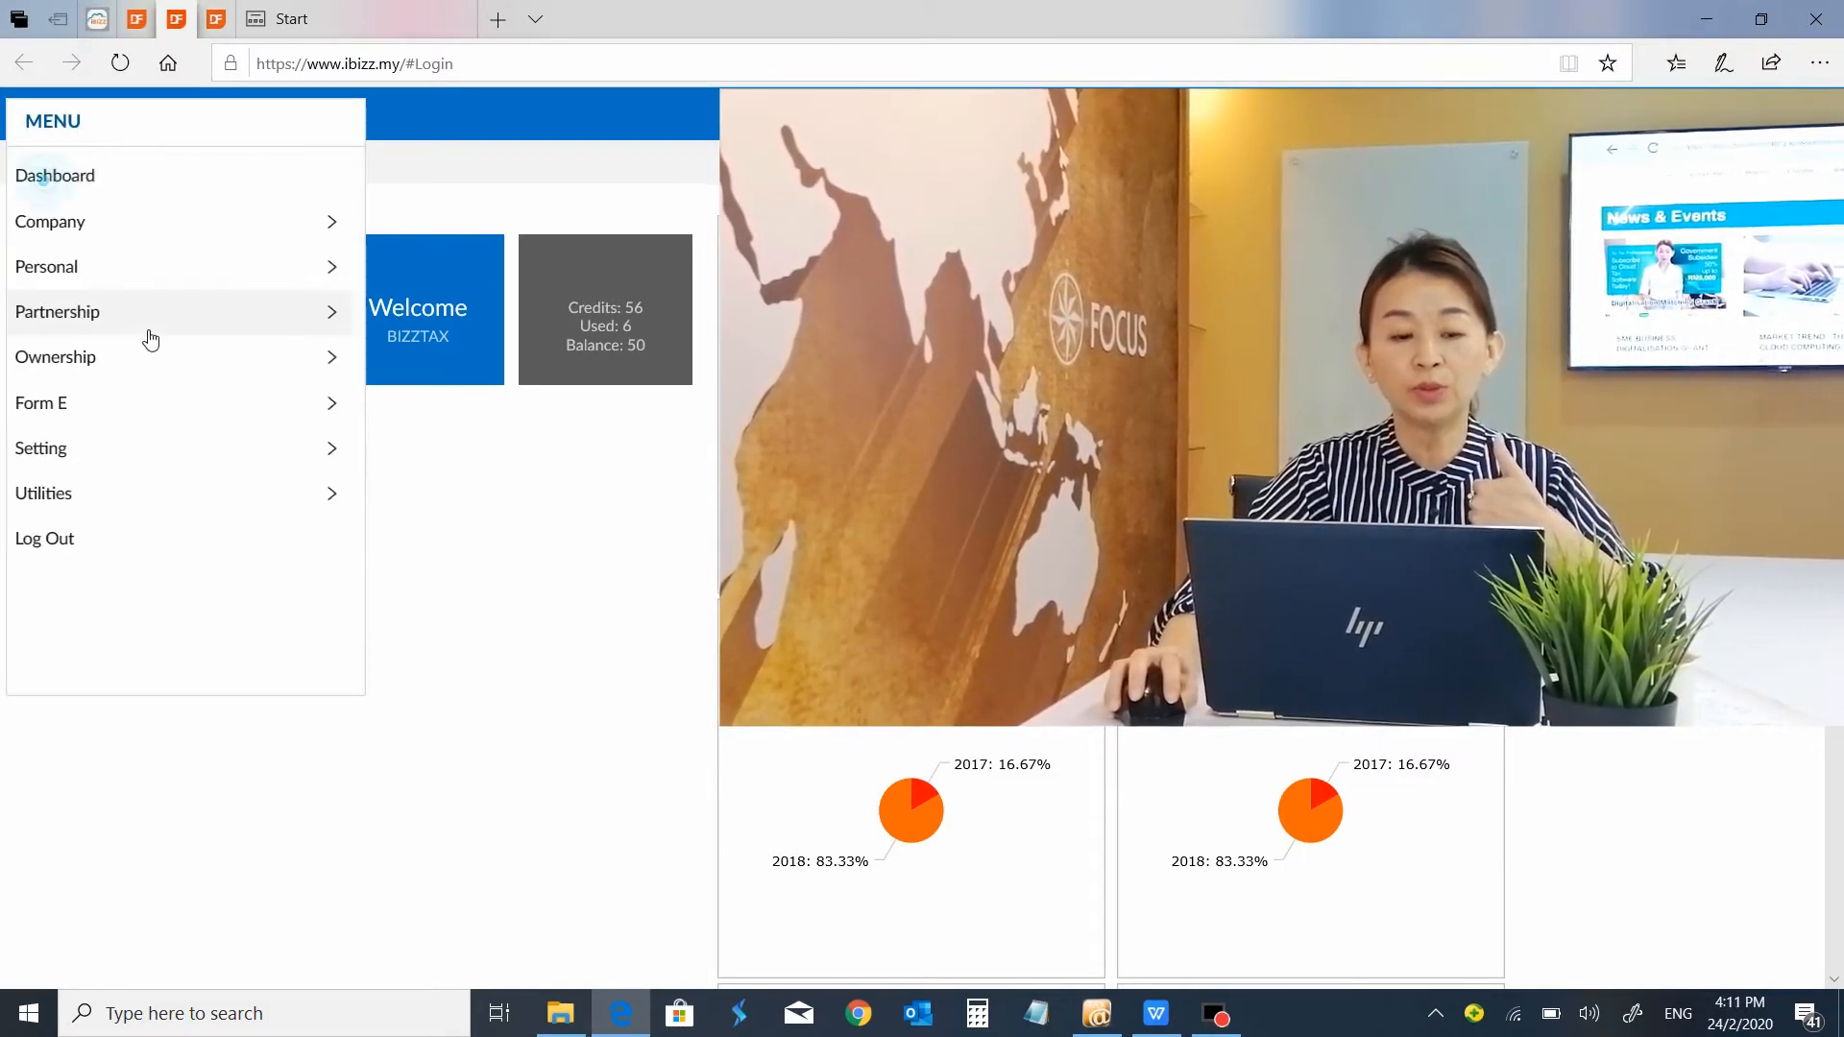
pyautogui.click(106, 269)
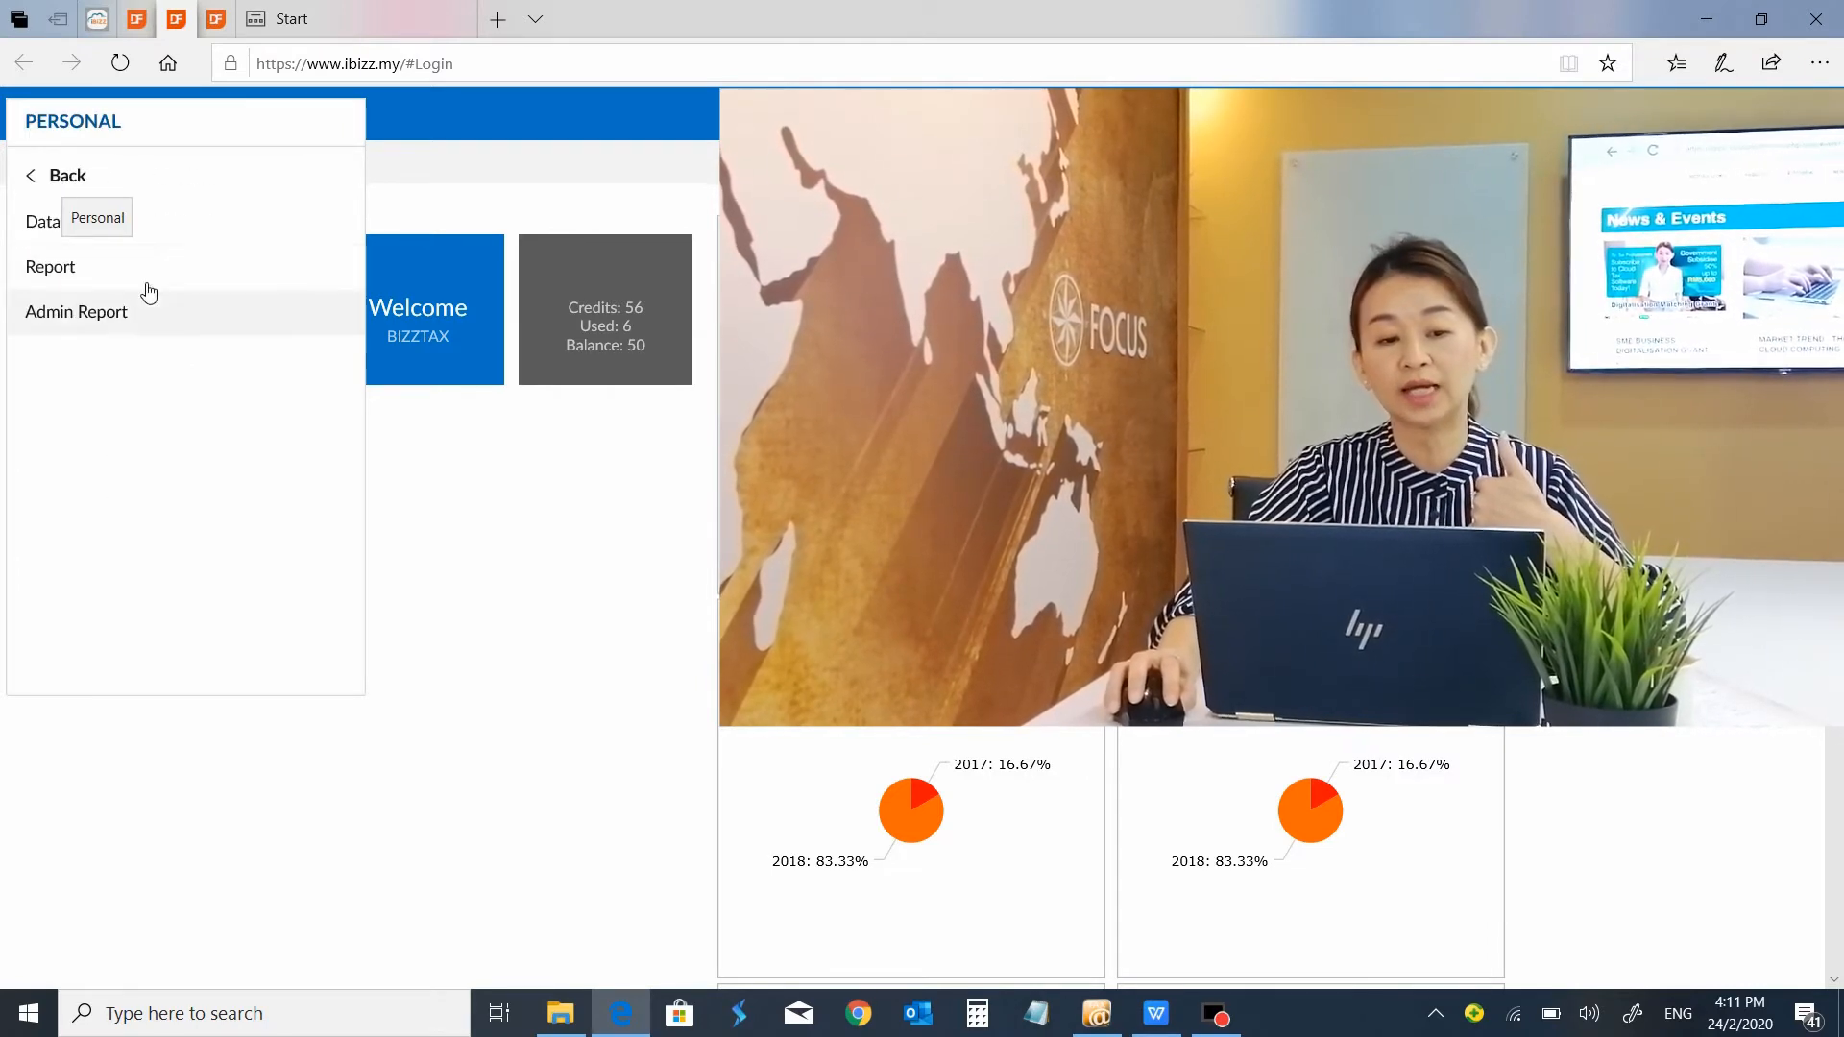
pyautogui.click(82, 176)
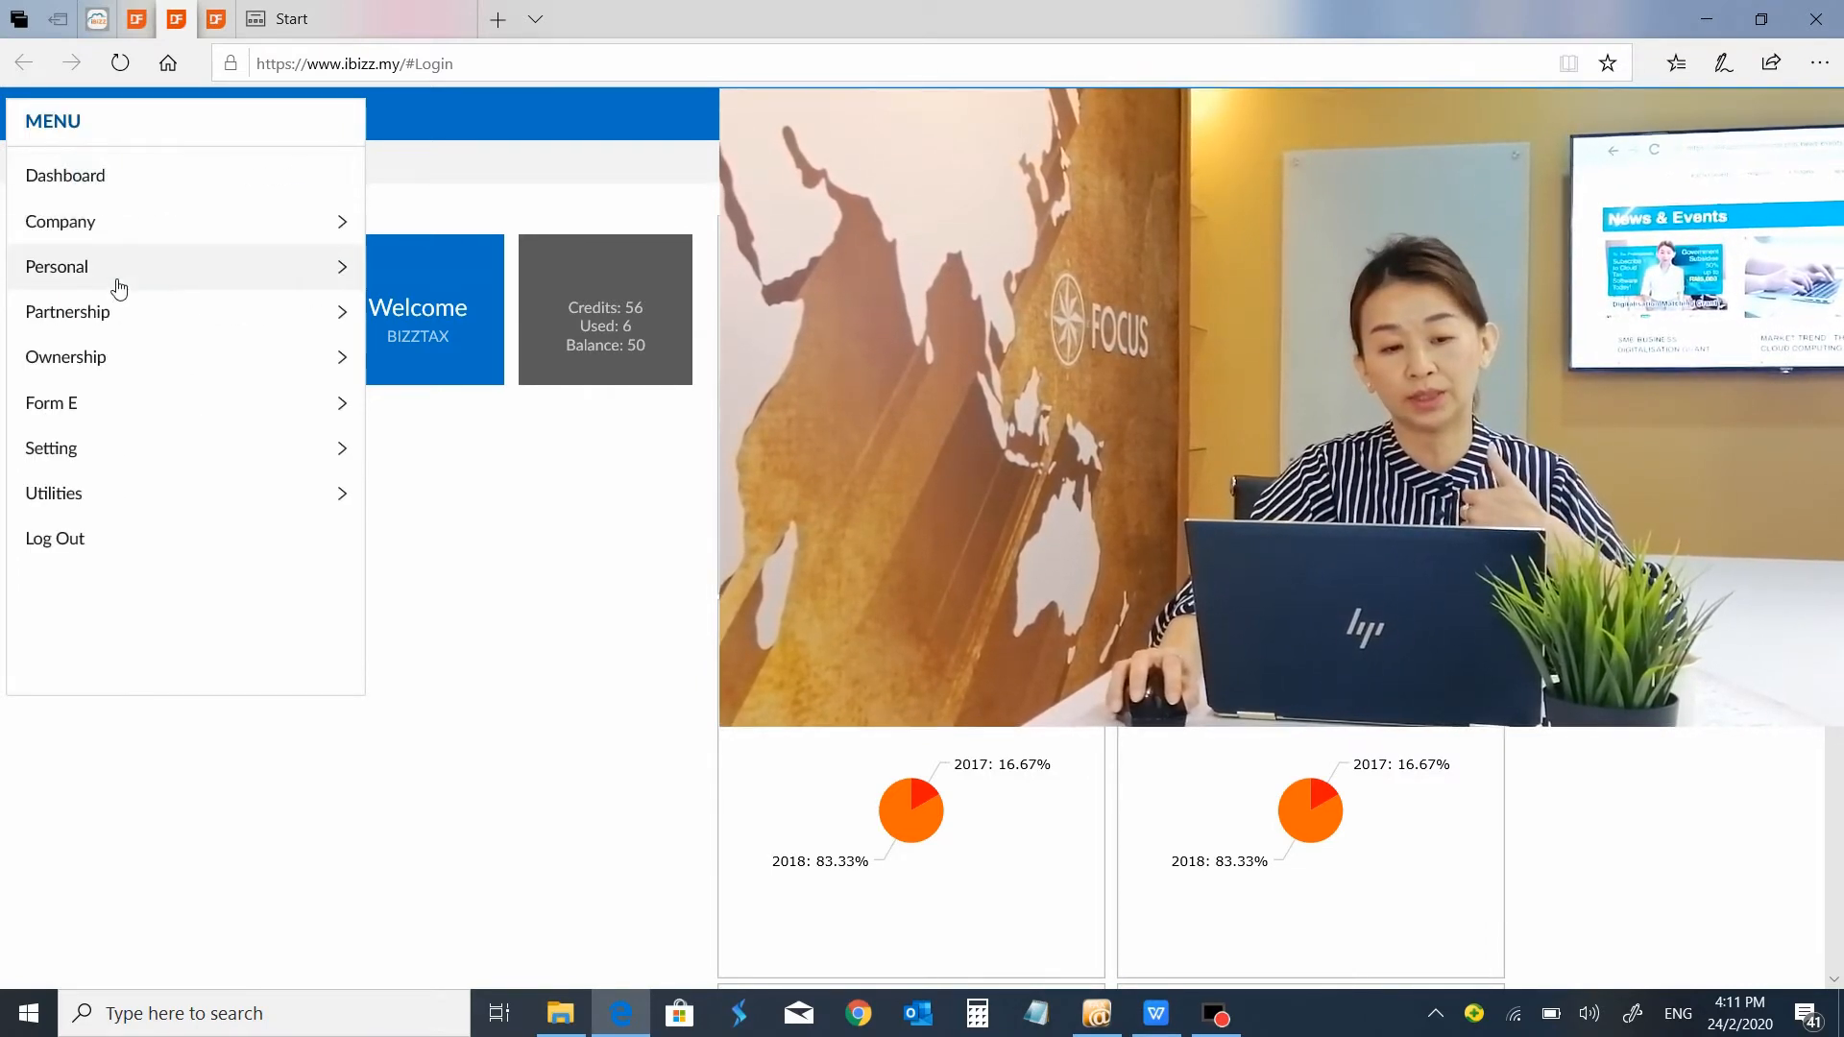
pyautogui.click(98, 310)
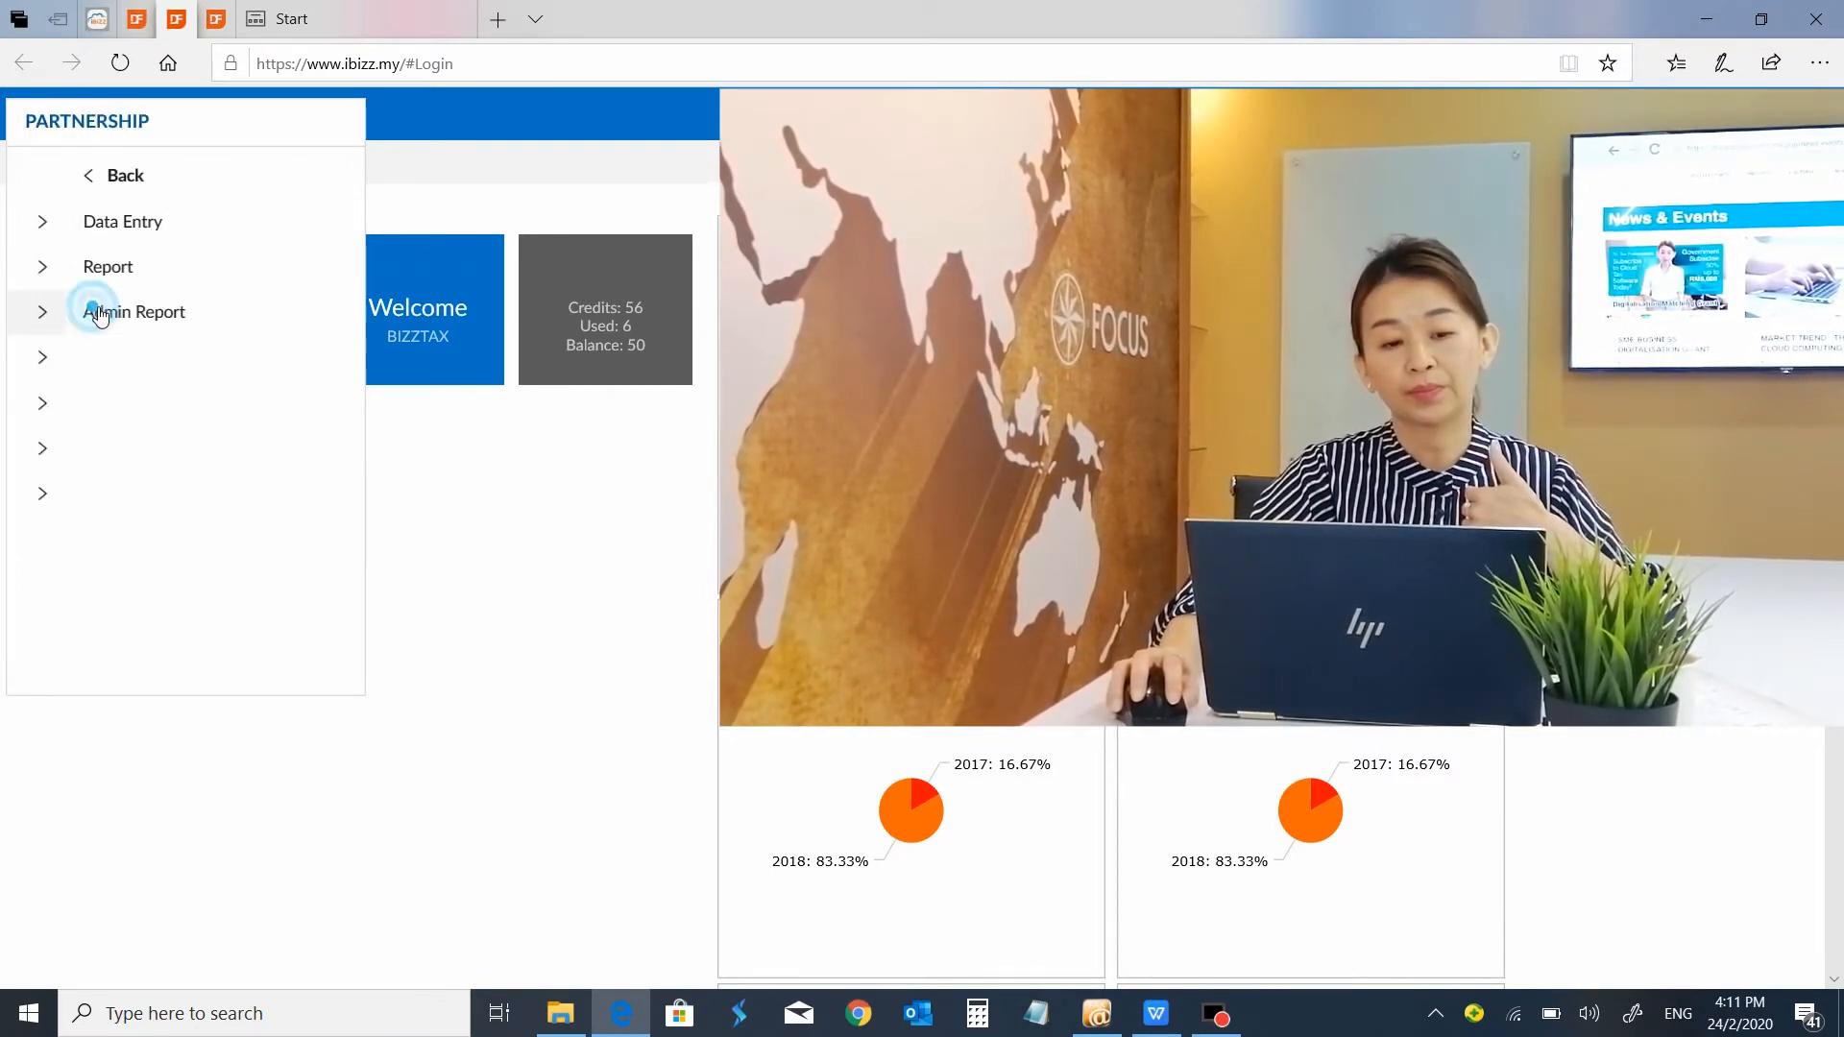
pyautogui.click(61, 176)
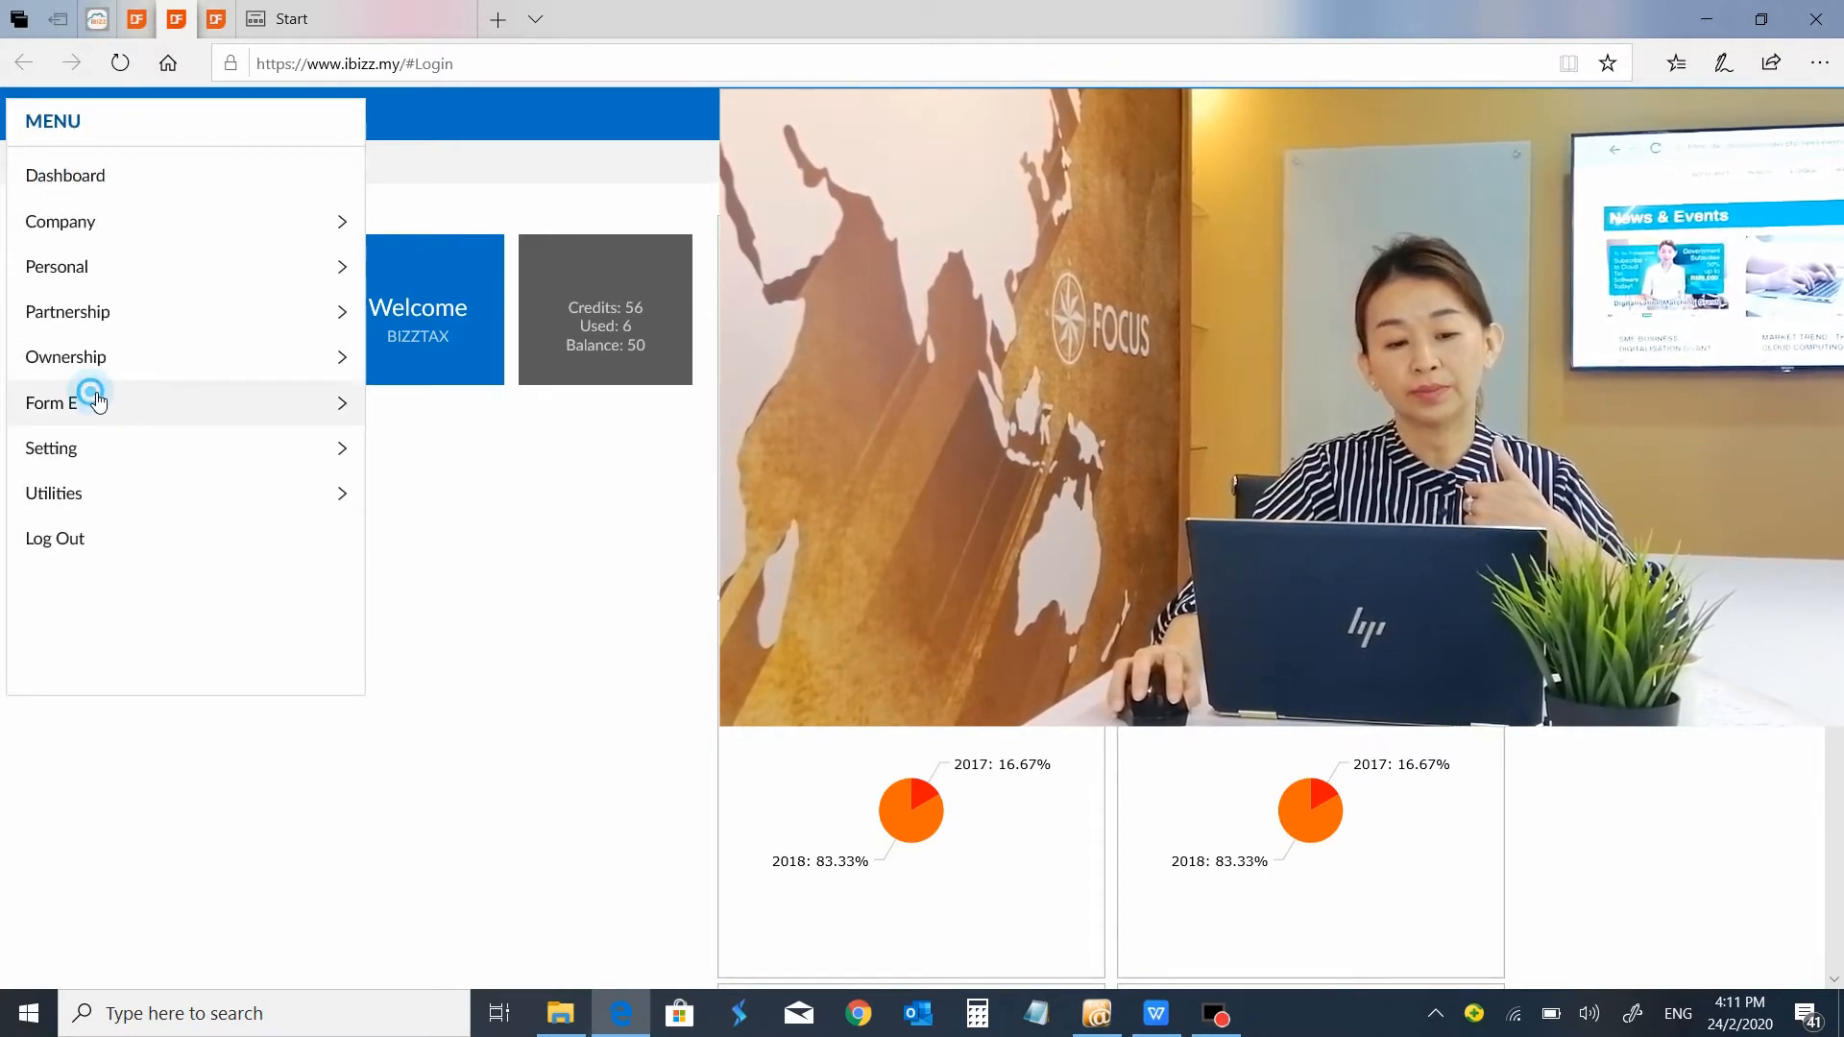
pyautogui.click(90, 401)
pyautogui.click(93, 192)
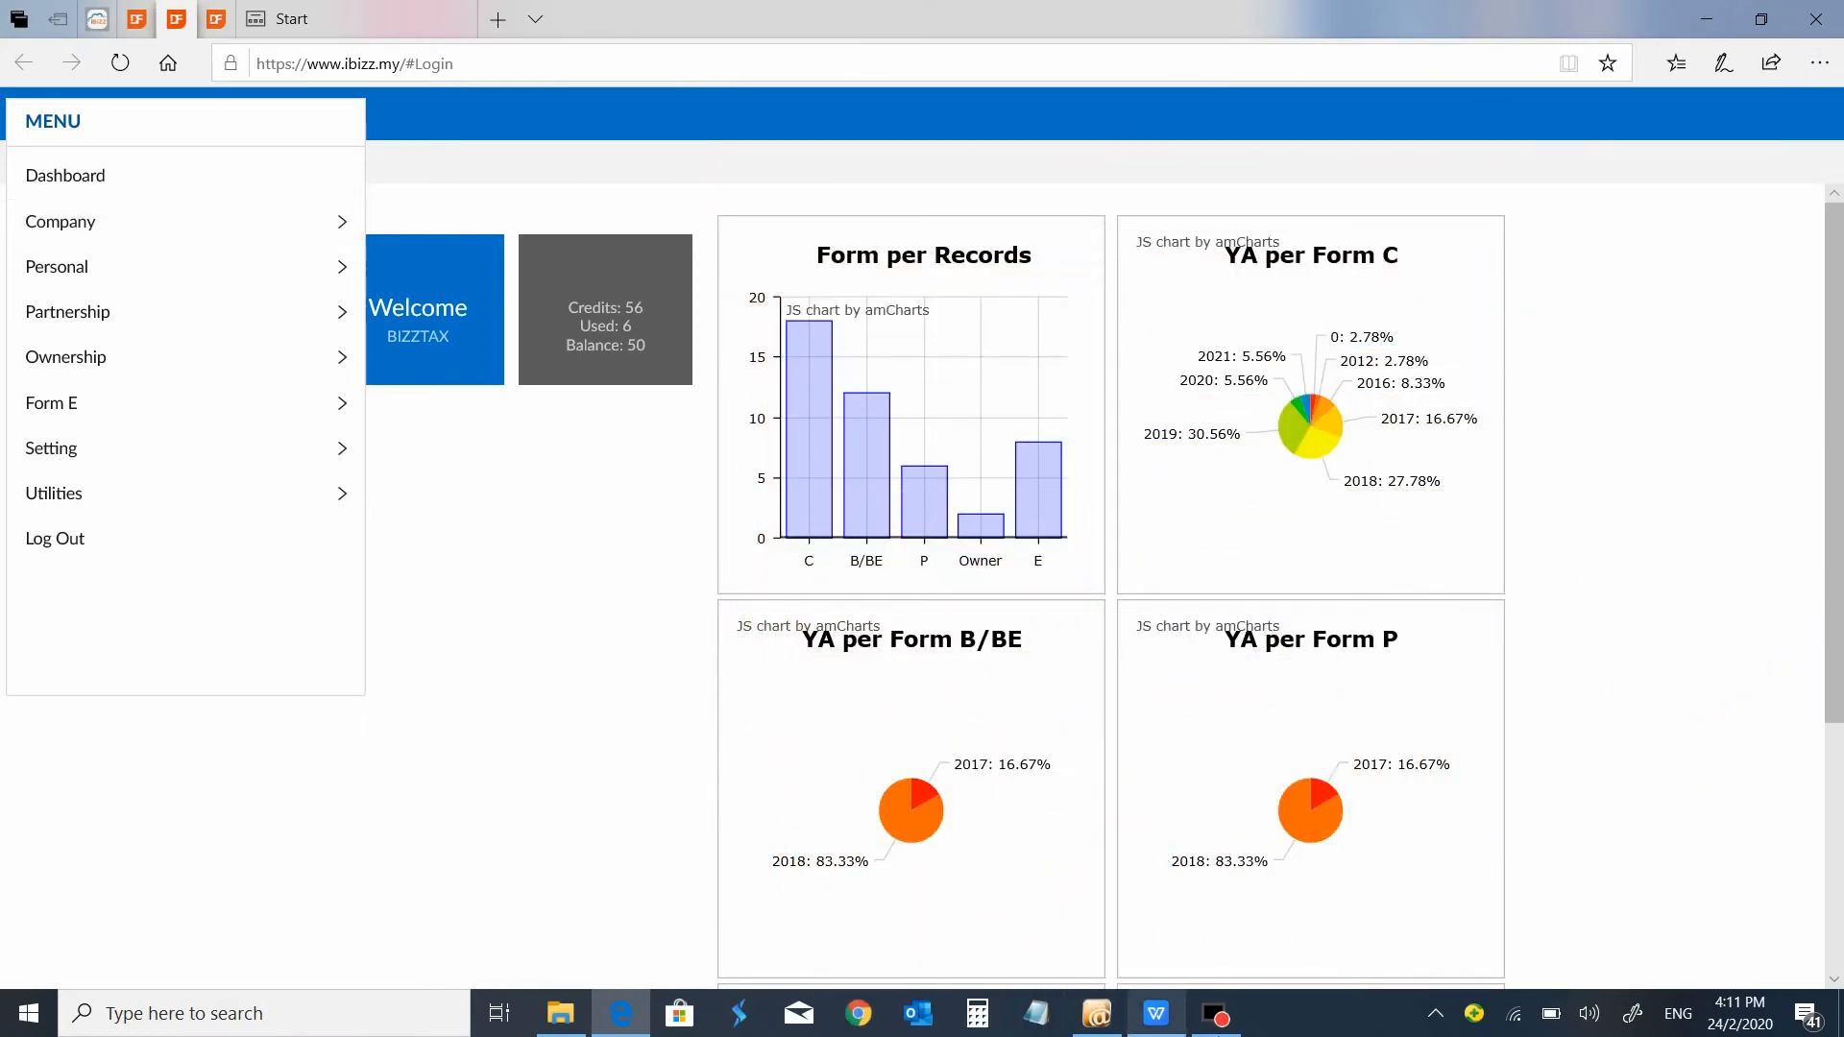
# Open company data entry and inspect the blank Add Company form, leaving it without saving.
pyautogui.click(138, 238)
pyautogui.click(108, 229)
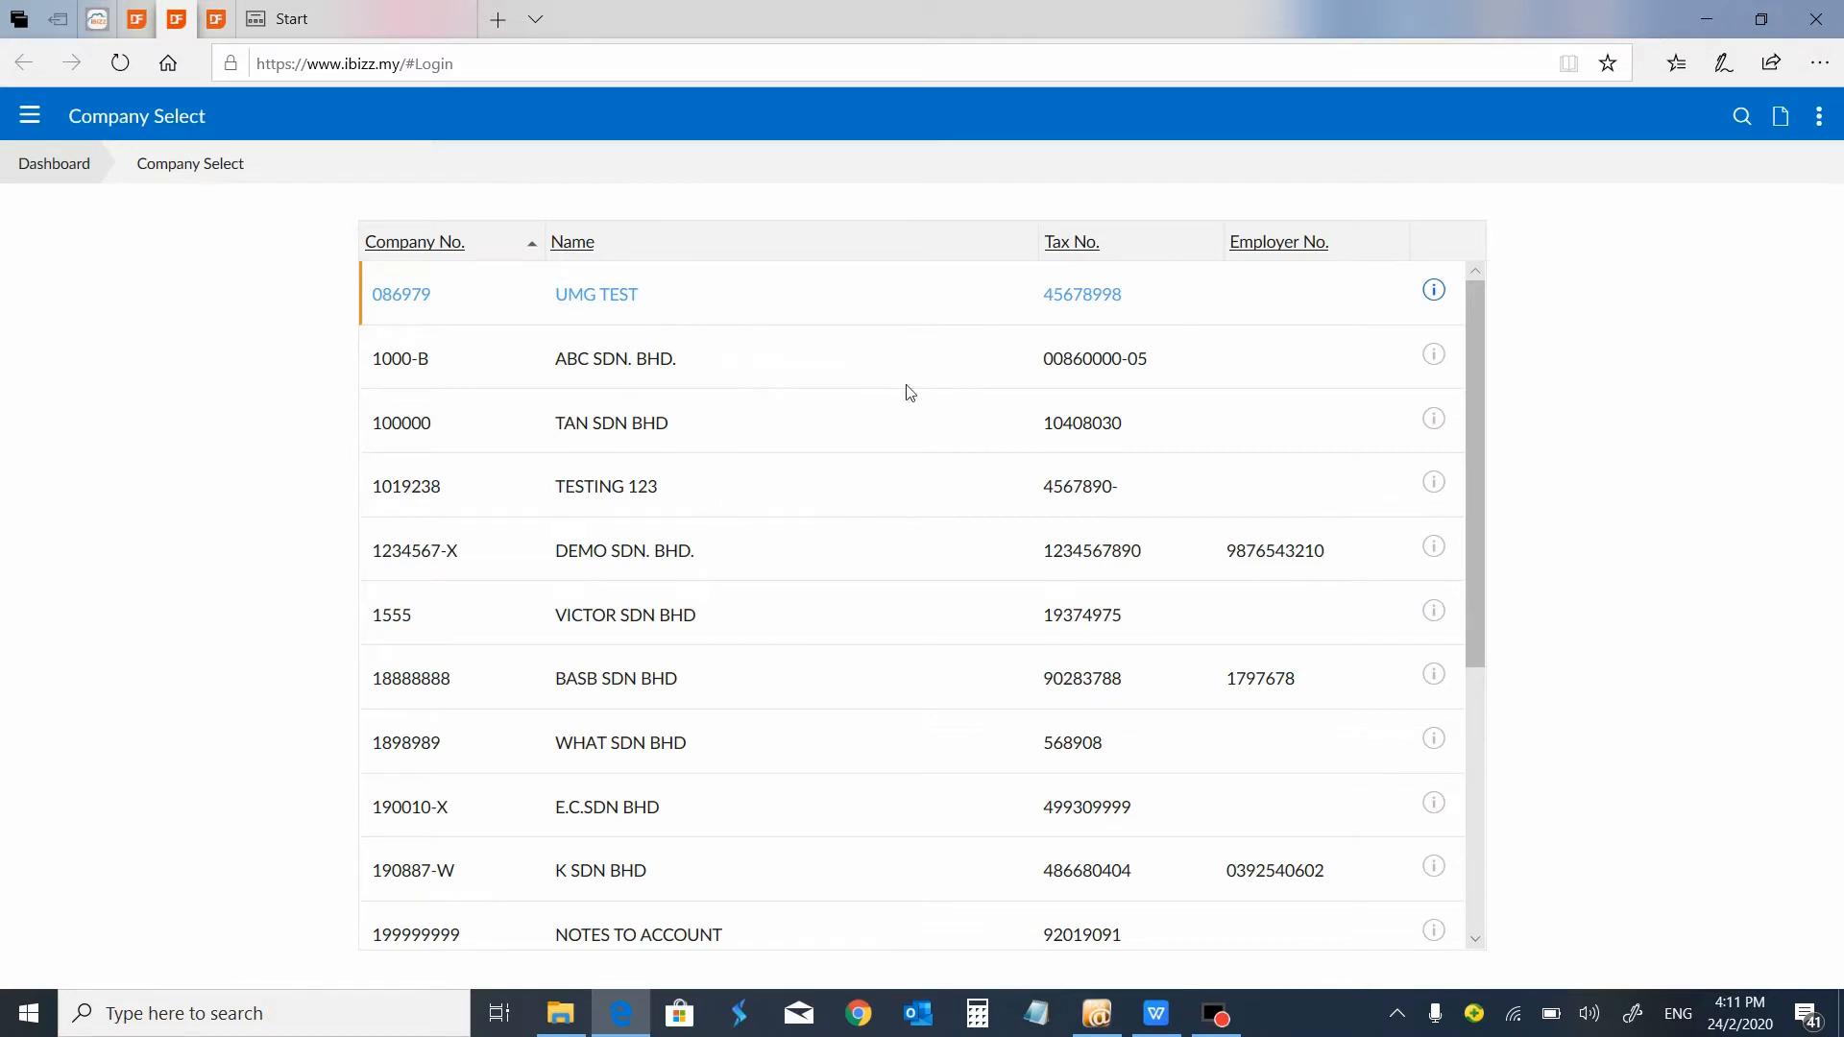
pyautogui.click(1783, 119)
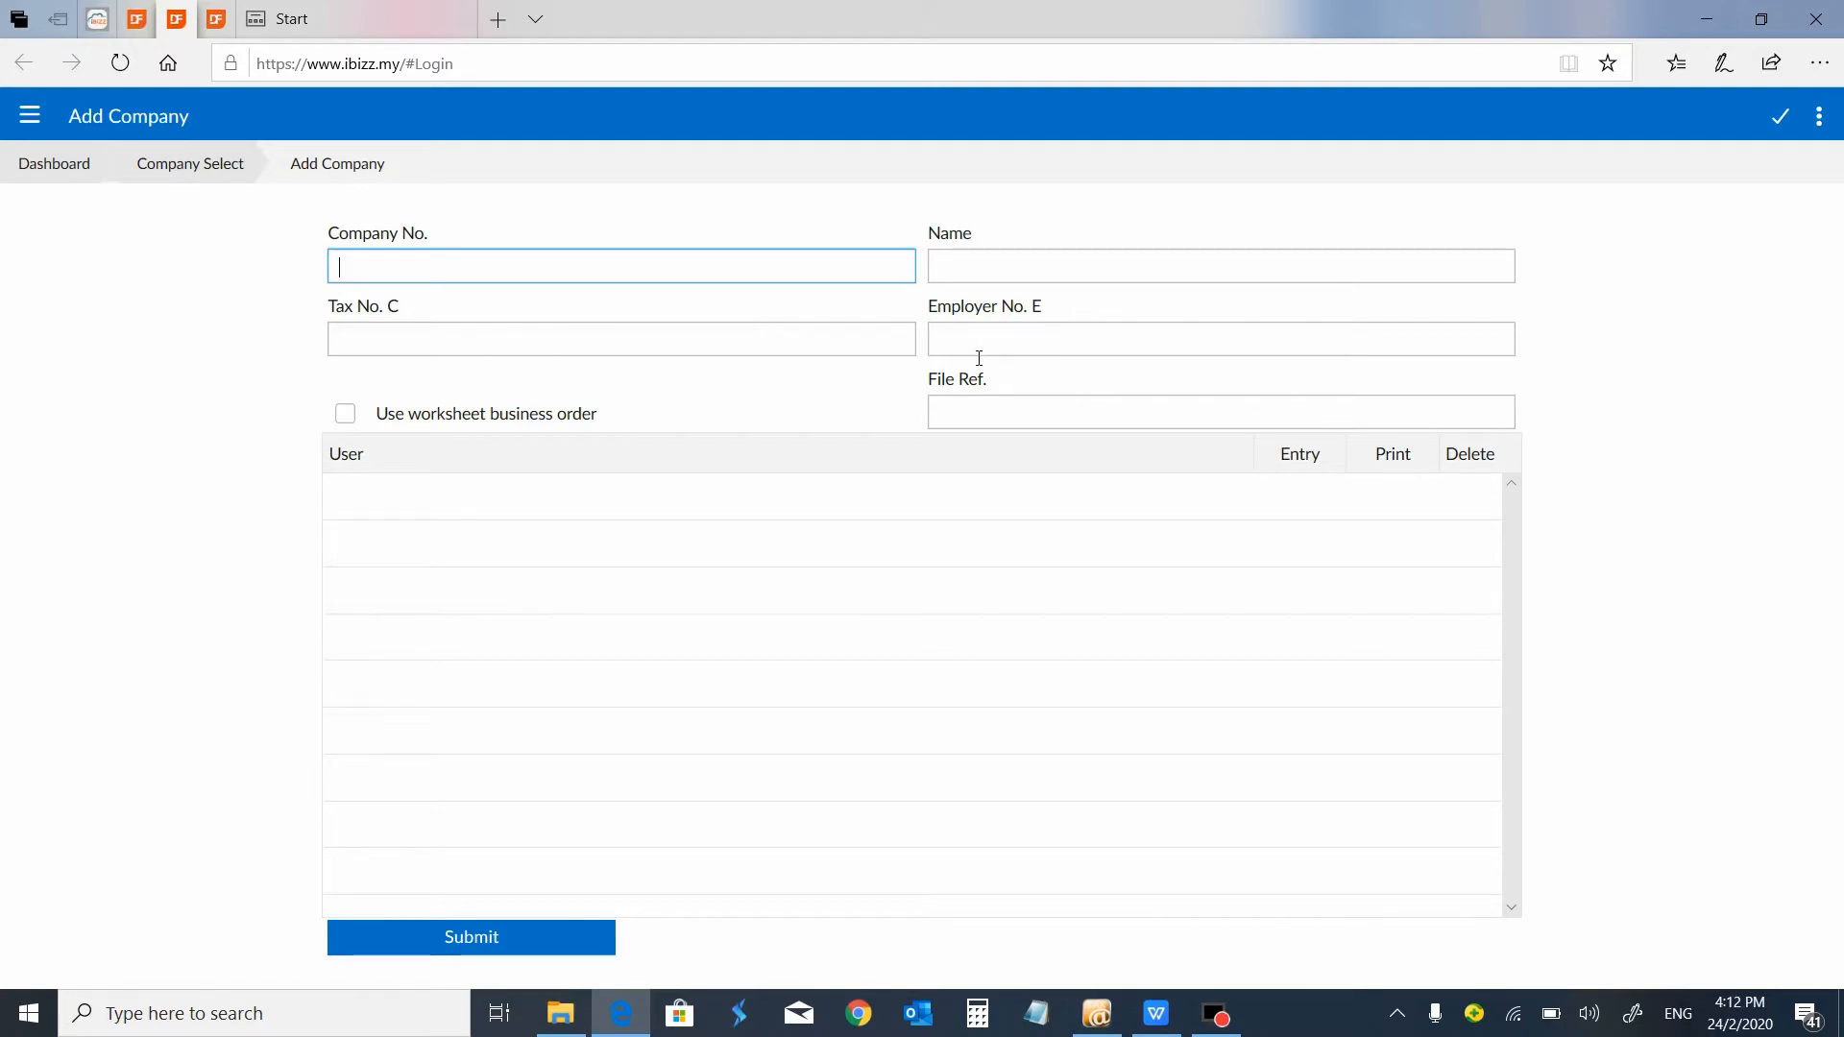
pyautogui.click(235, 163)
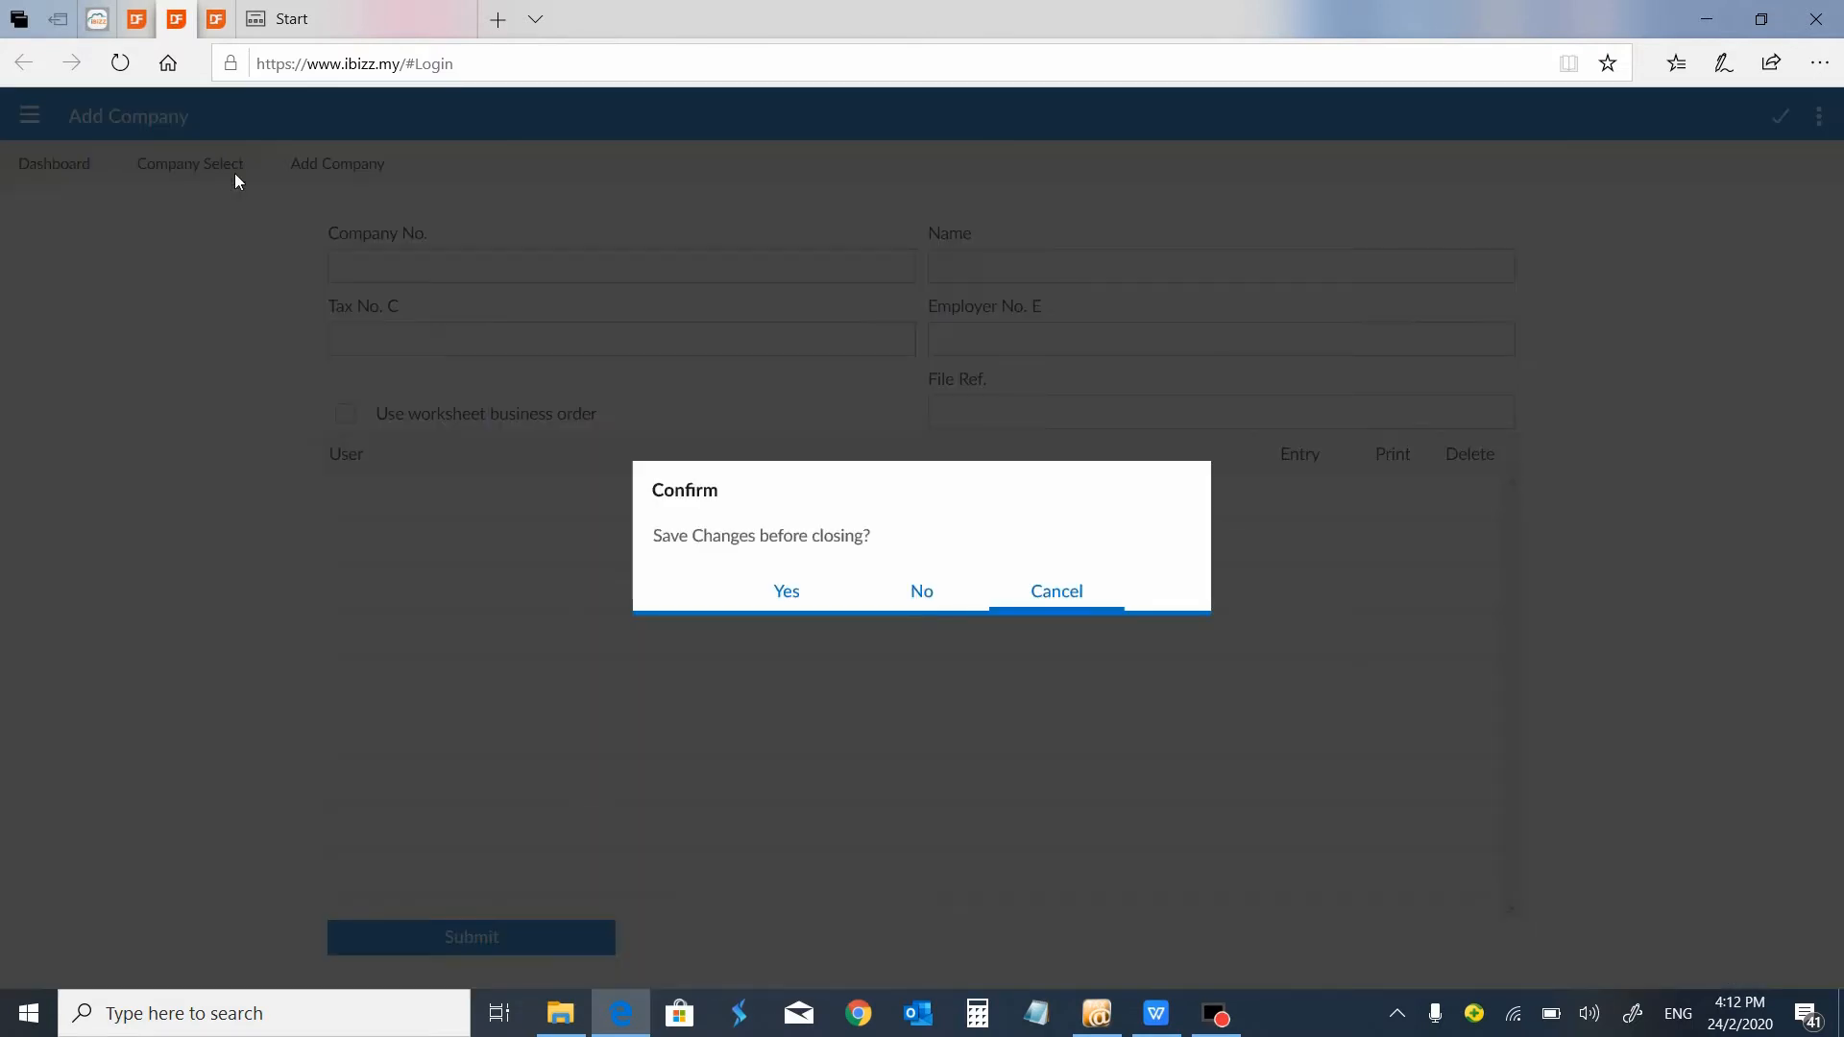
pyautogui.click(924, 590)
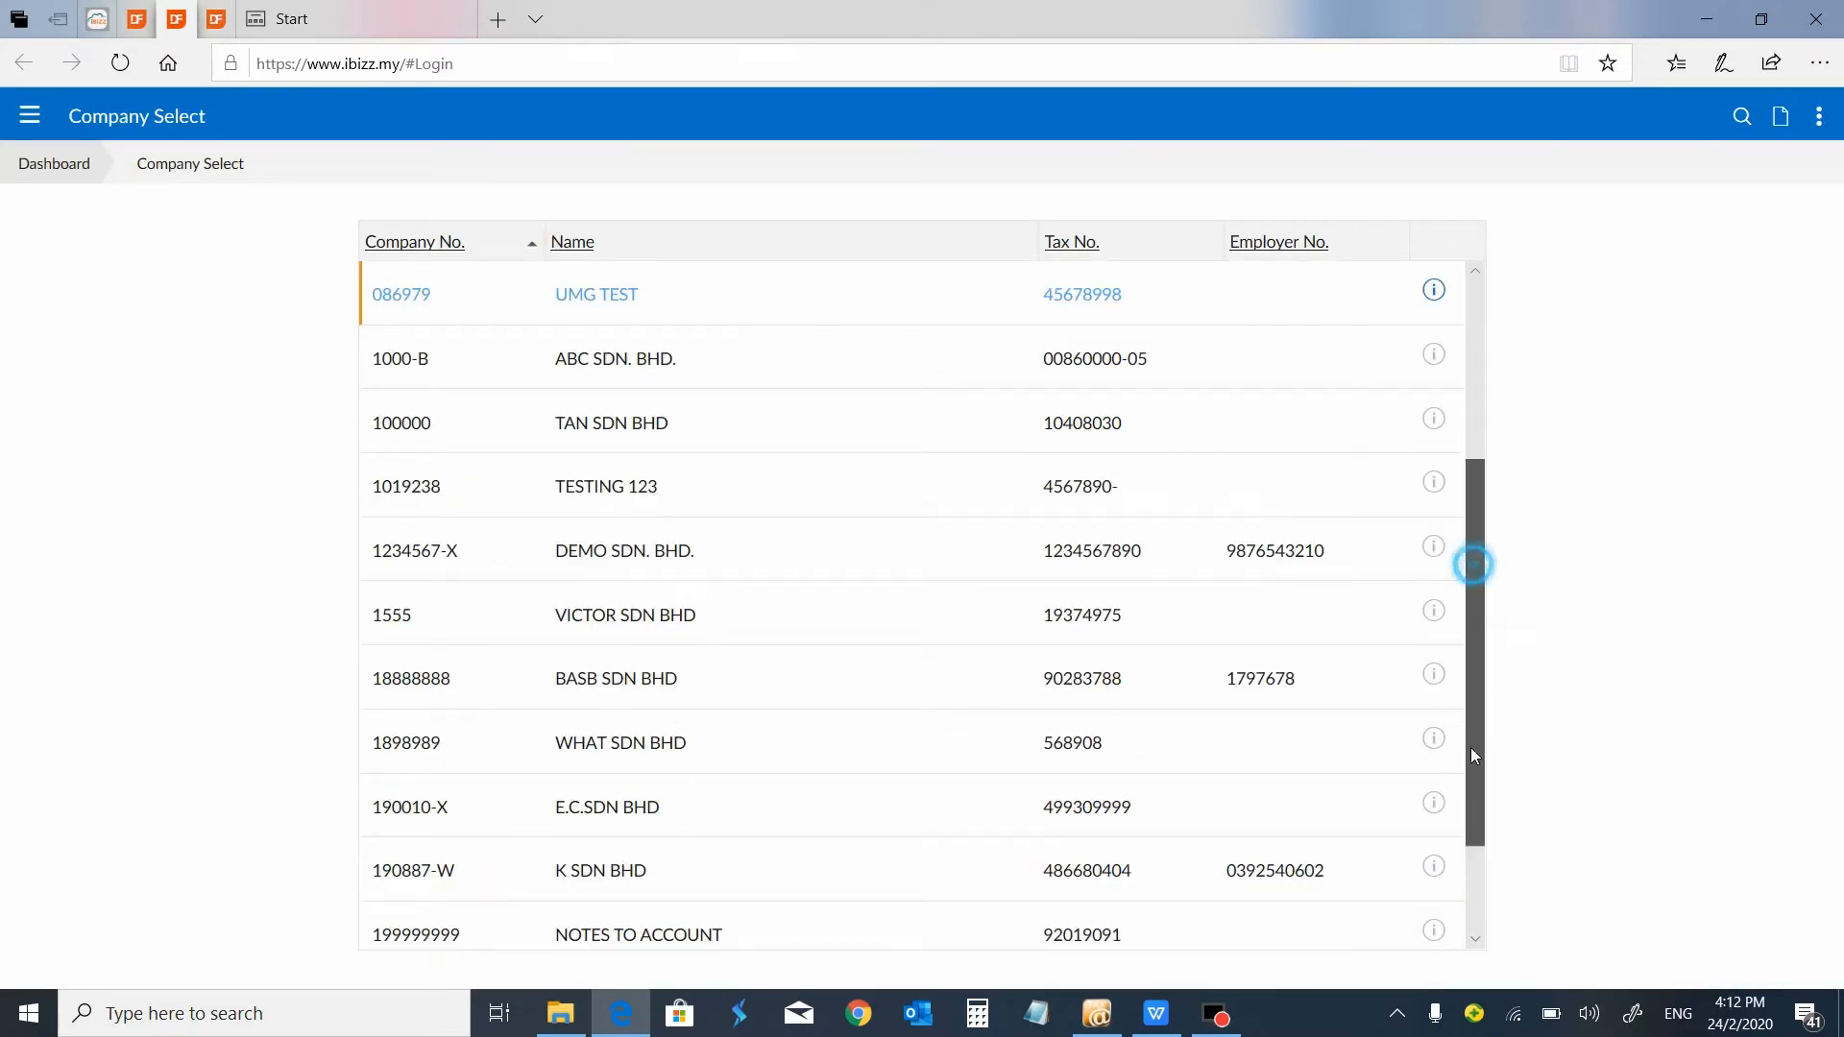
# Sort the company list by name, locate DEMO SDN. BHD. and open its year records.
pyautogui.click(585, 252)
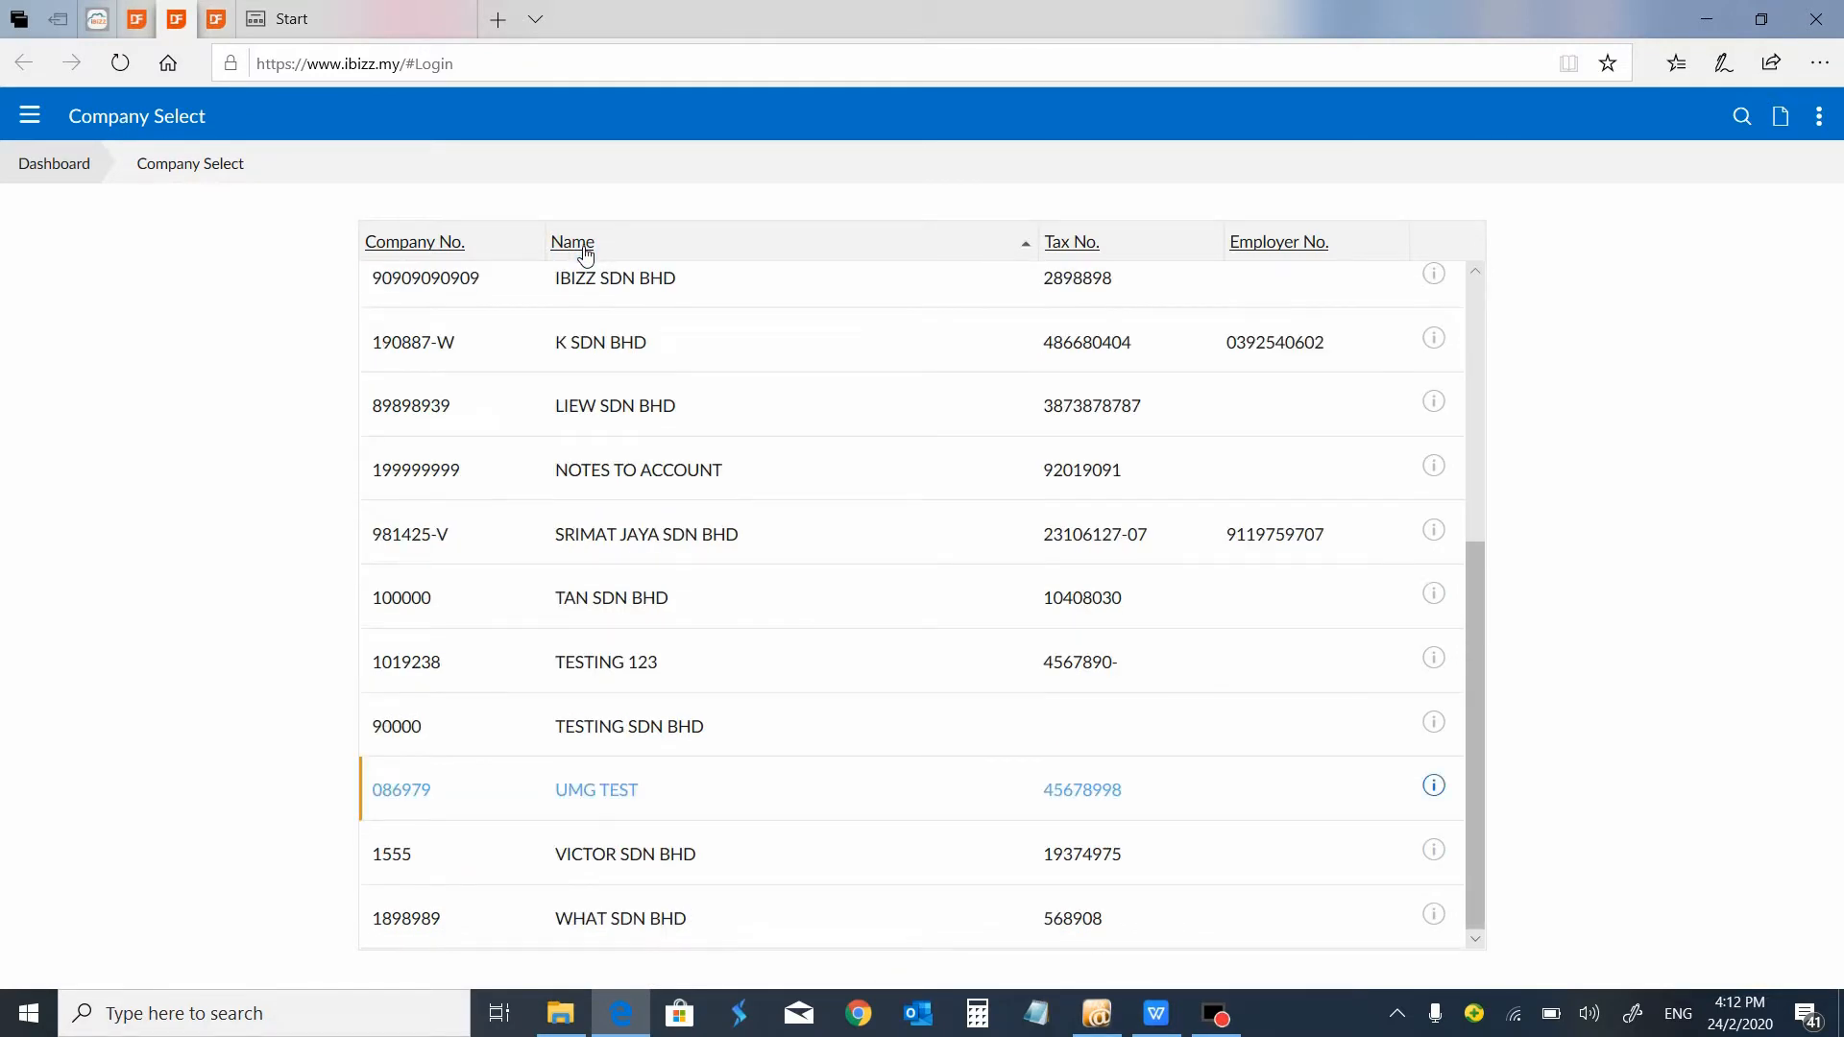
pyautogui.write('DE')
pyautogui.press('Return')
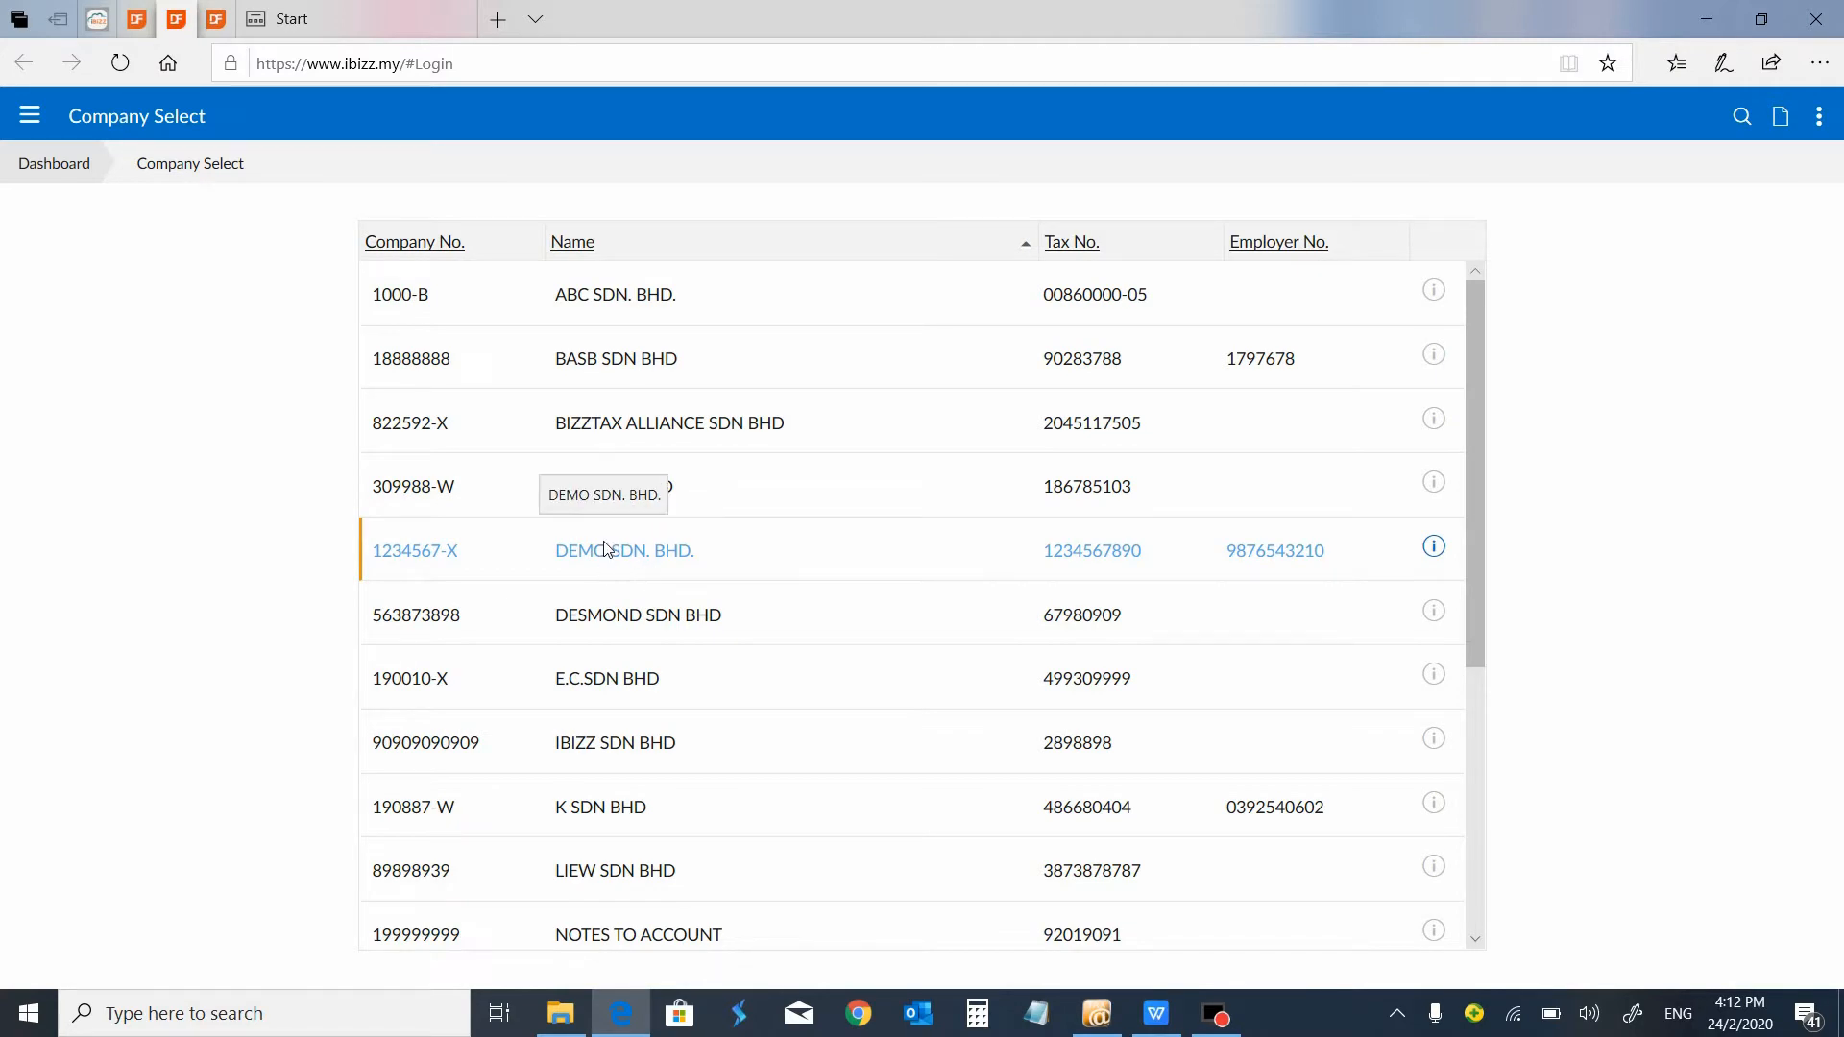
pyautogui.doubleClick(619, 567)
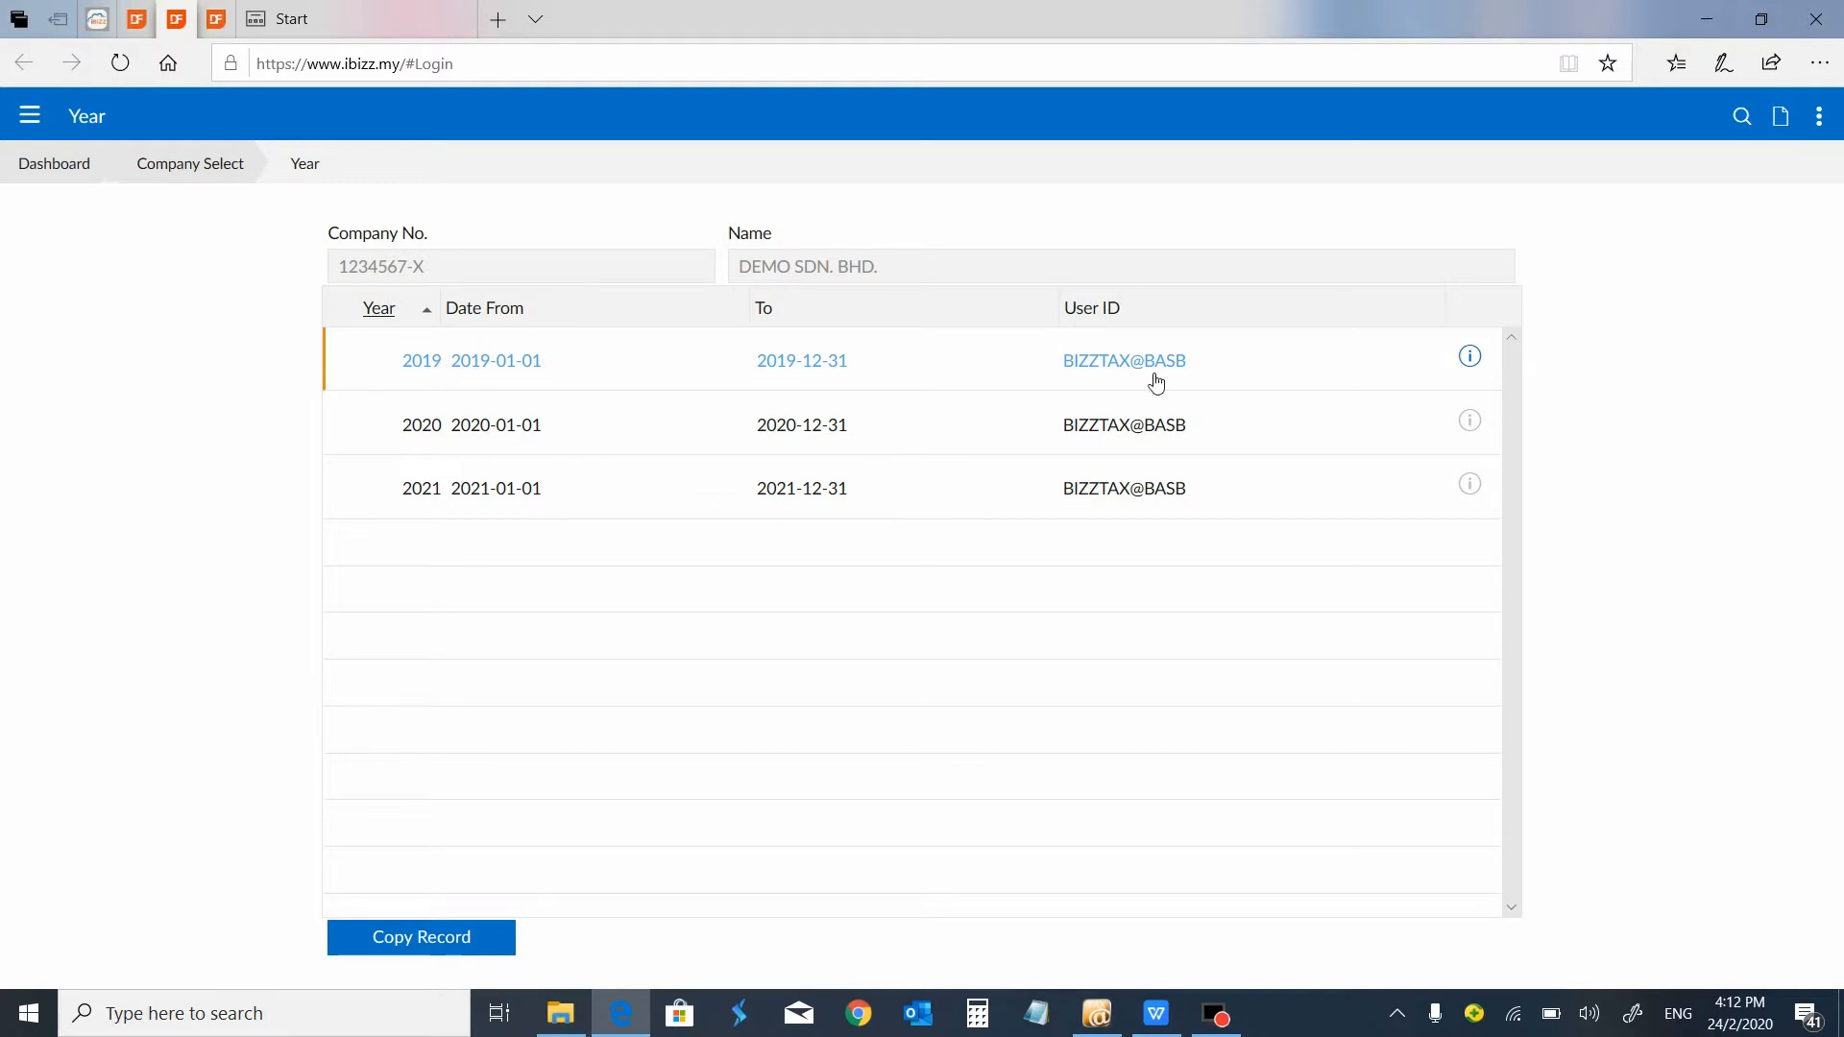
# Inspect the blank Add Year form, including the Change Shareholder, Company Status and Operation Status choices, and return to the year list.
pyautogui.click(1780, 116)
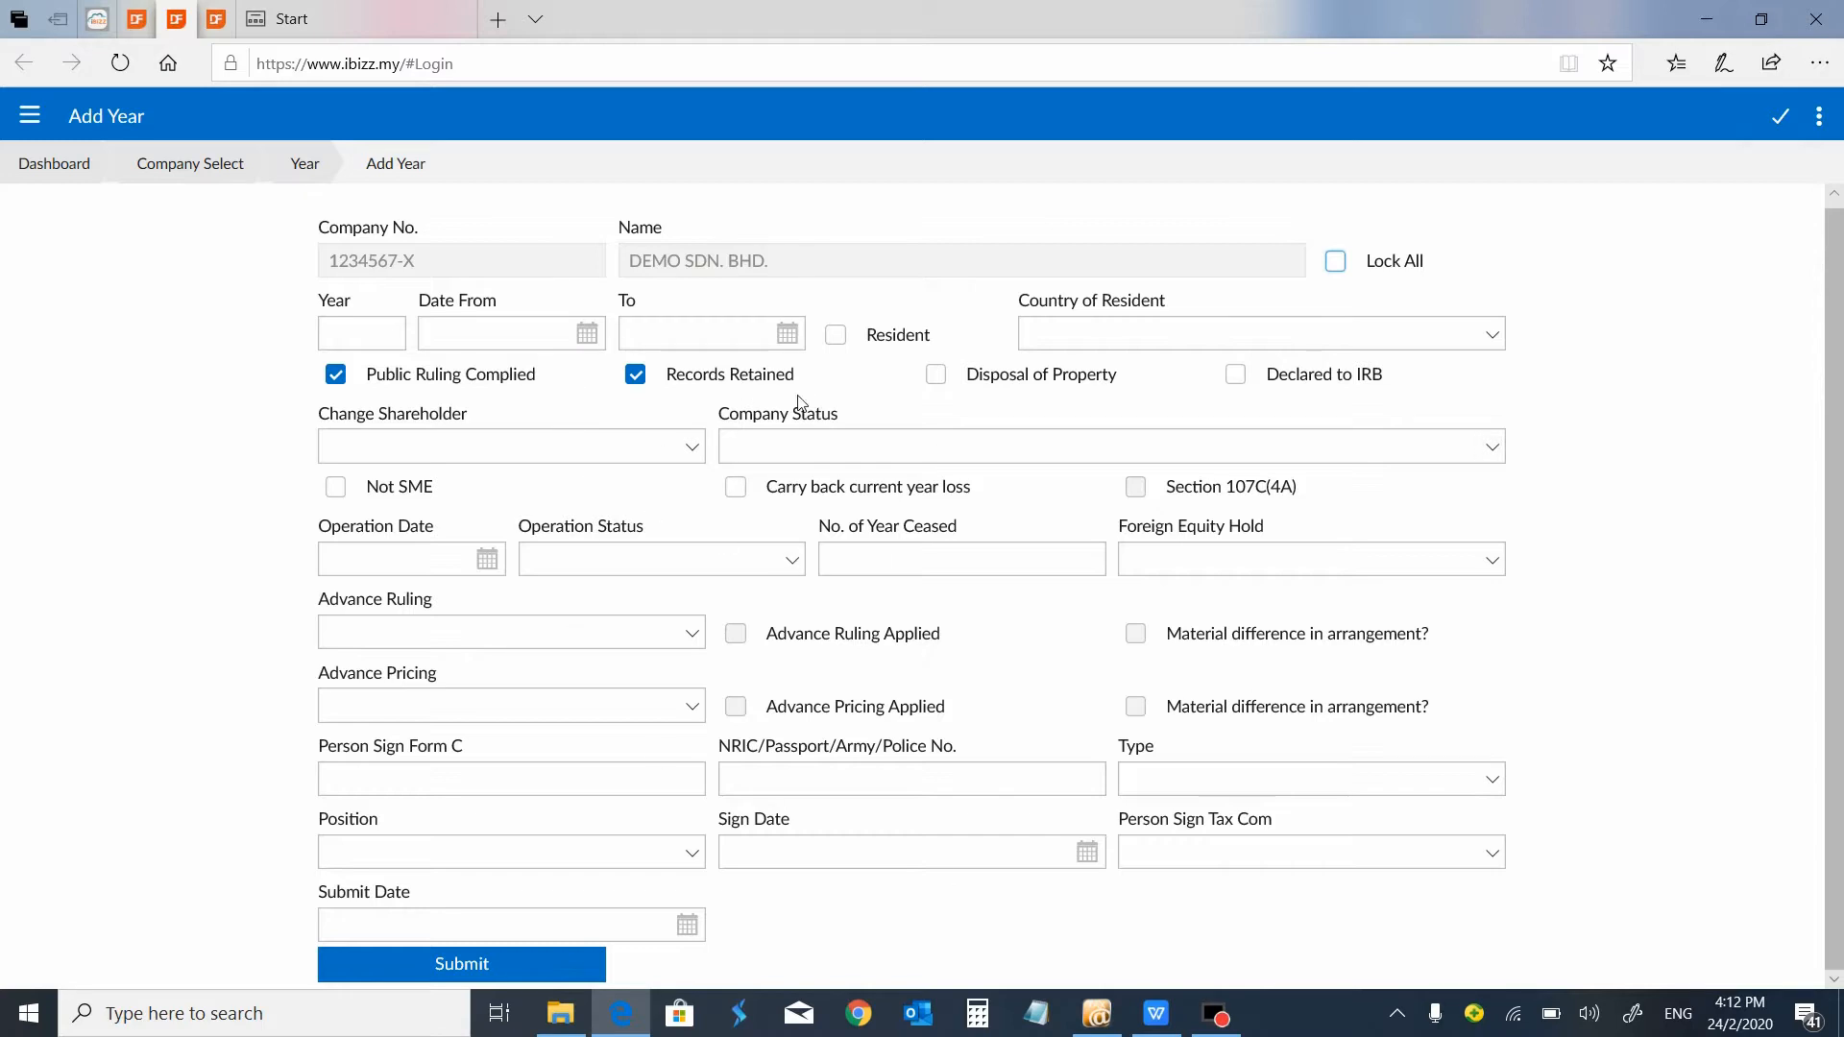
pyautogui.click(693, 448)
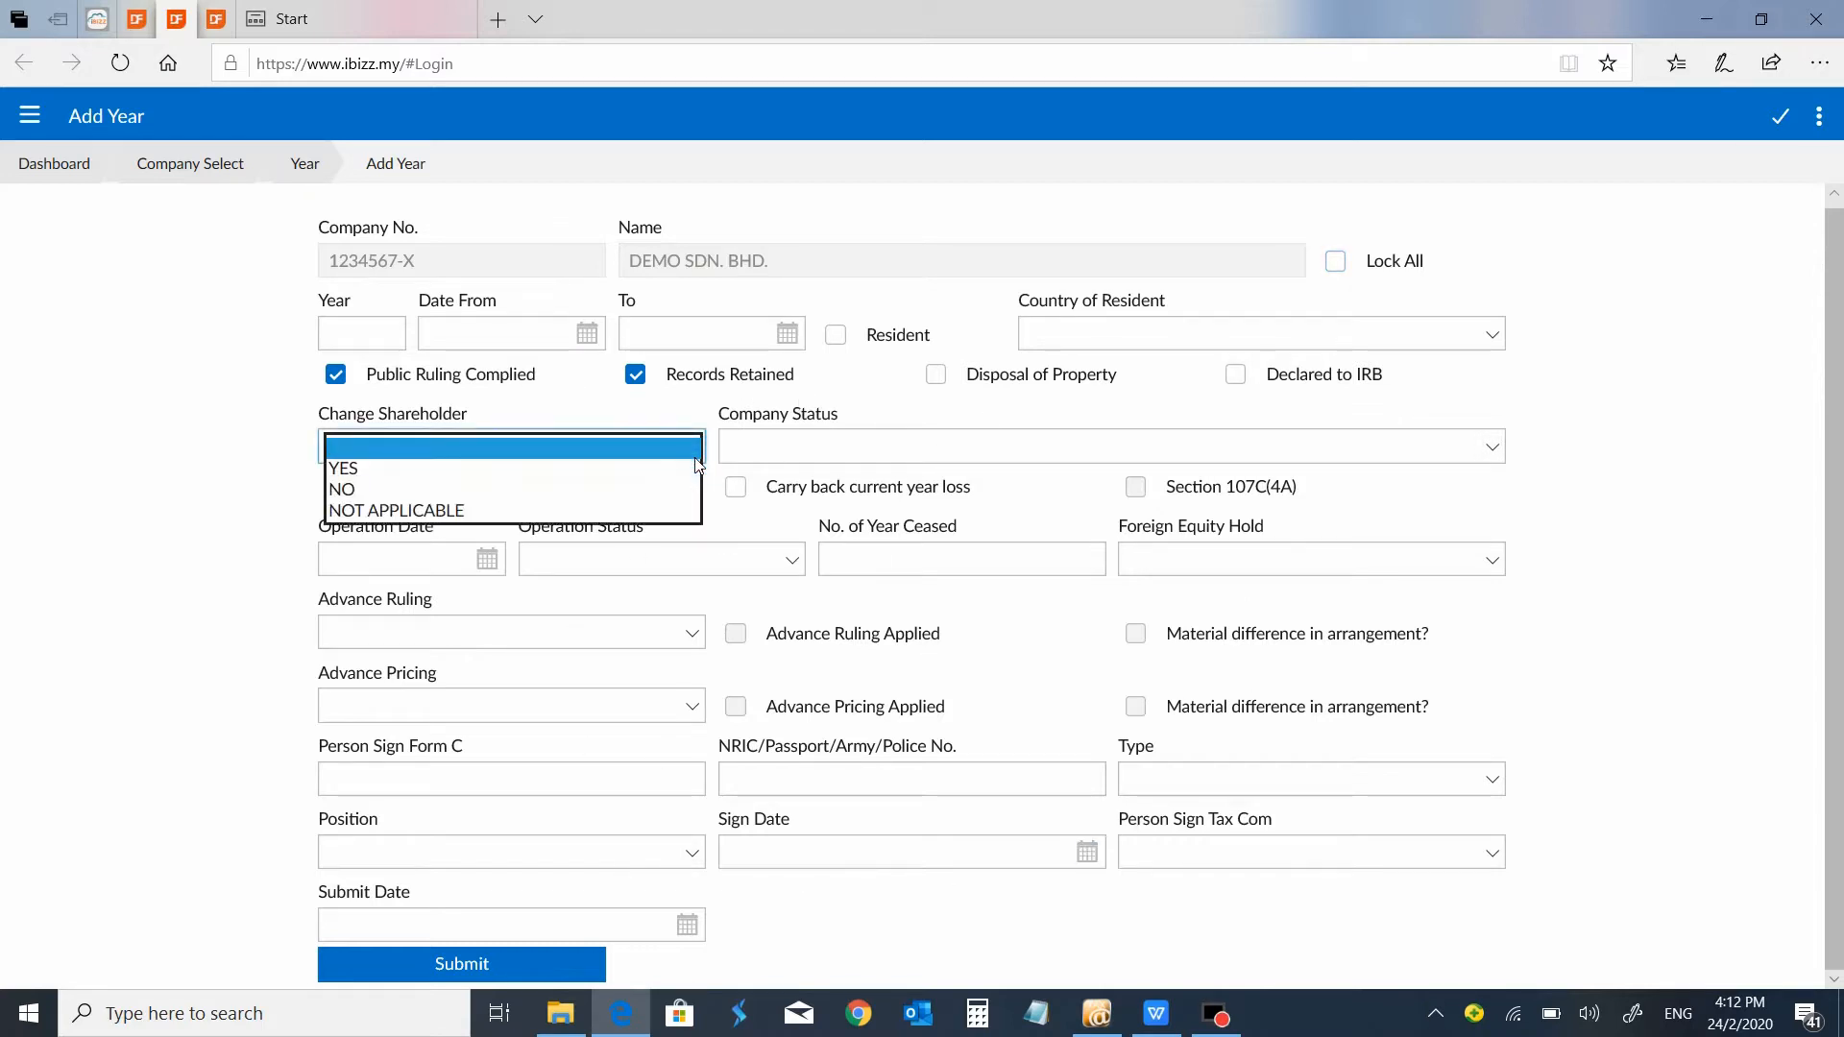
pyautogui.click(1180, 458)
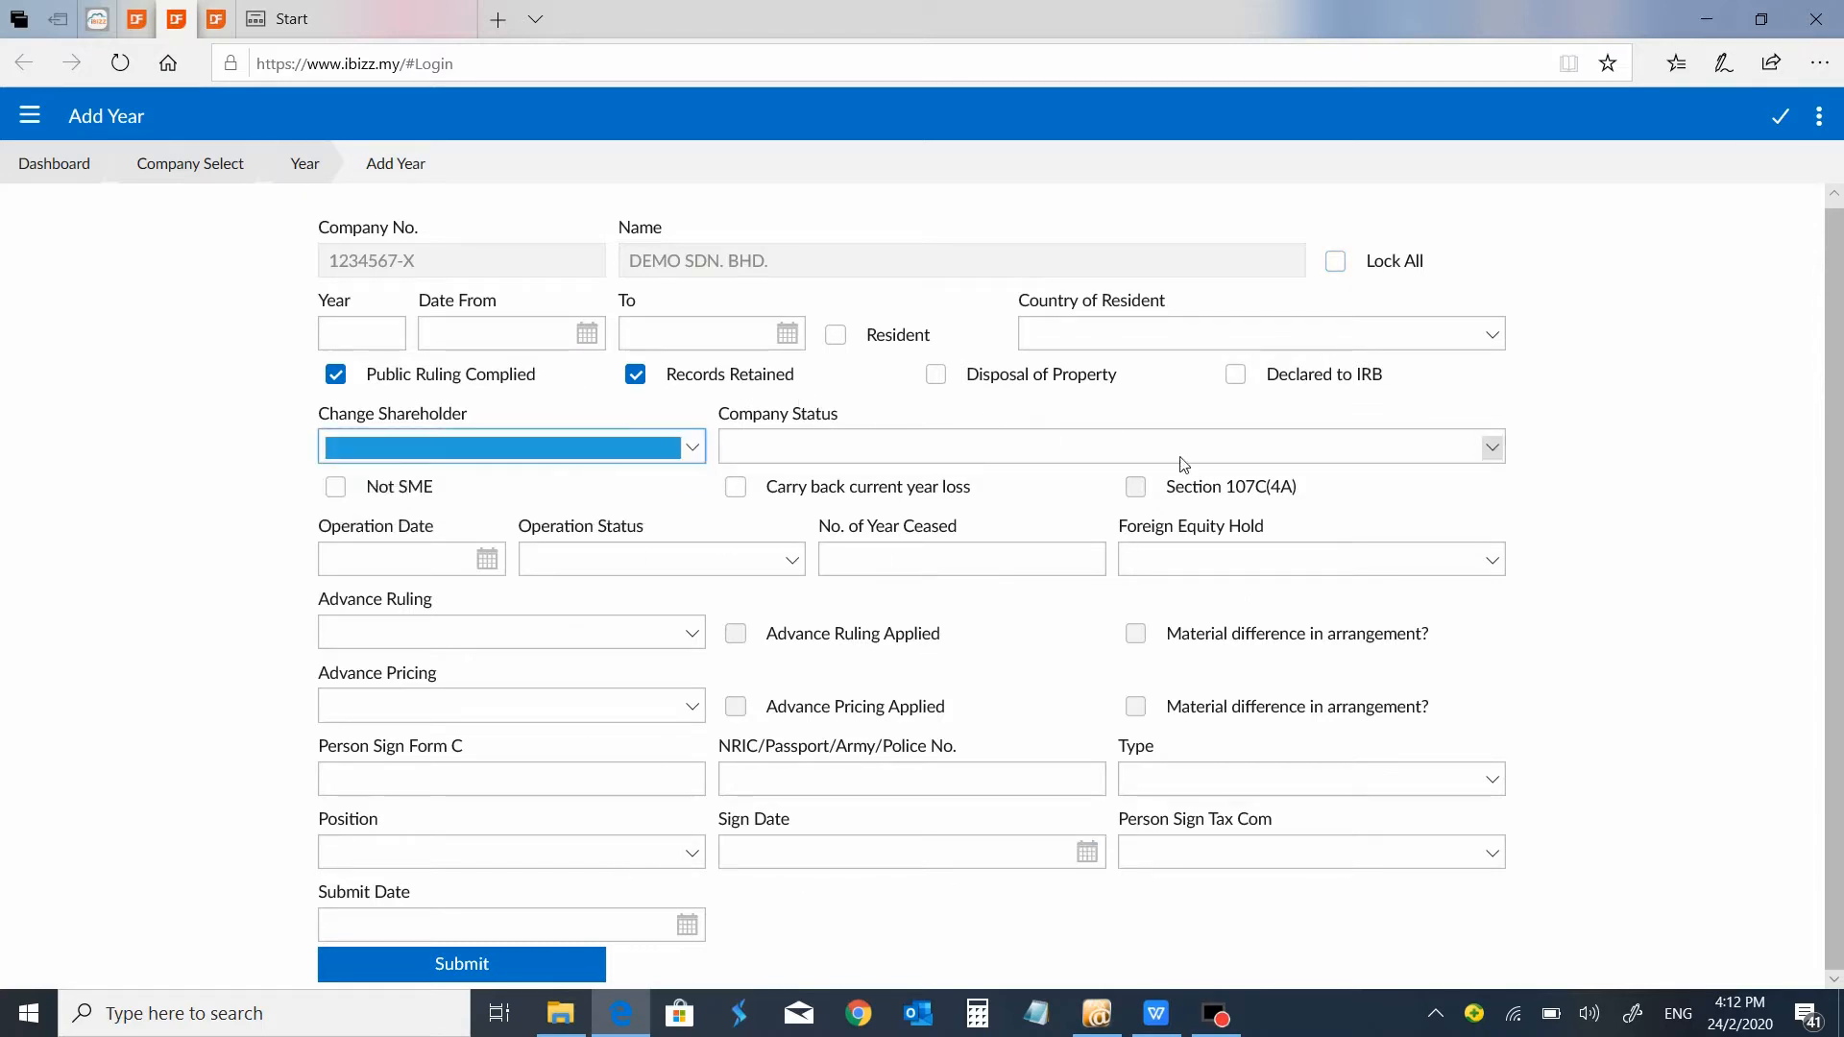
pyautogui.click(1500, 458)
pyautogui.click(1383, 448)
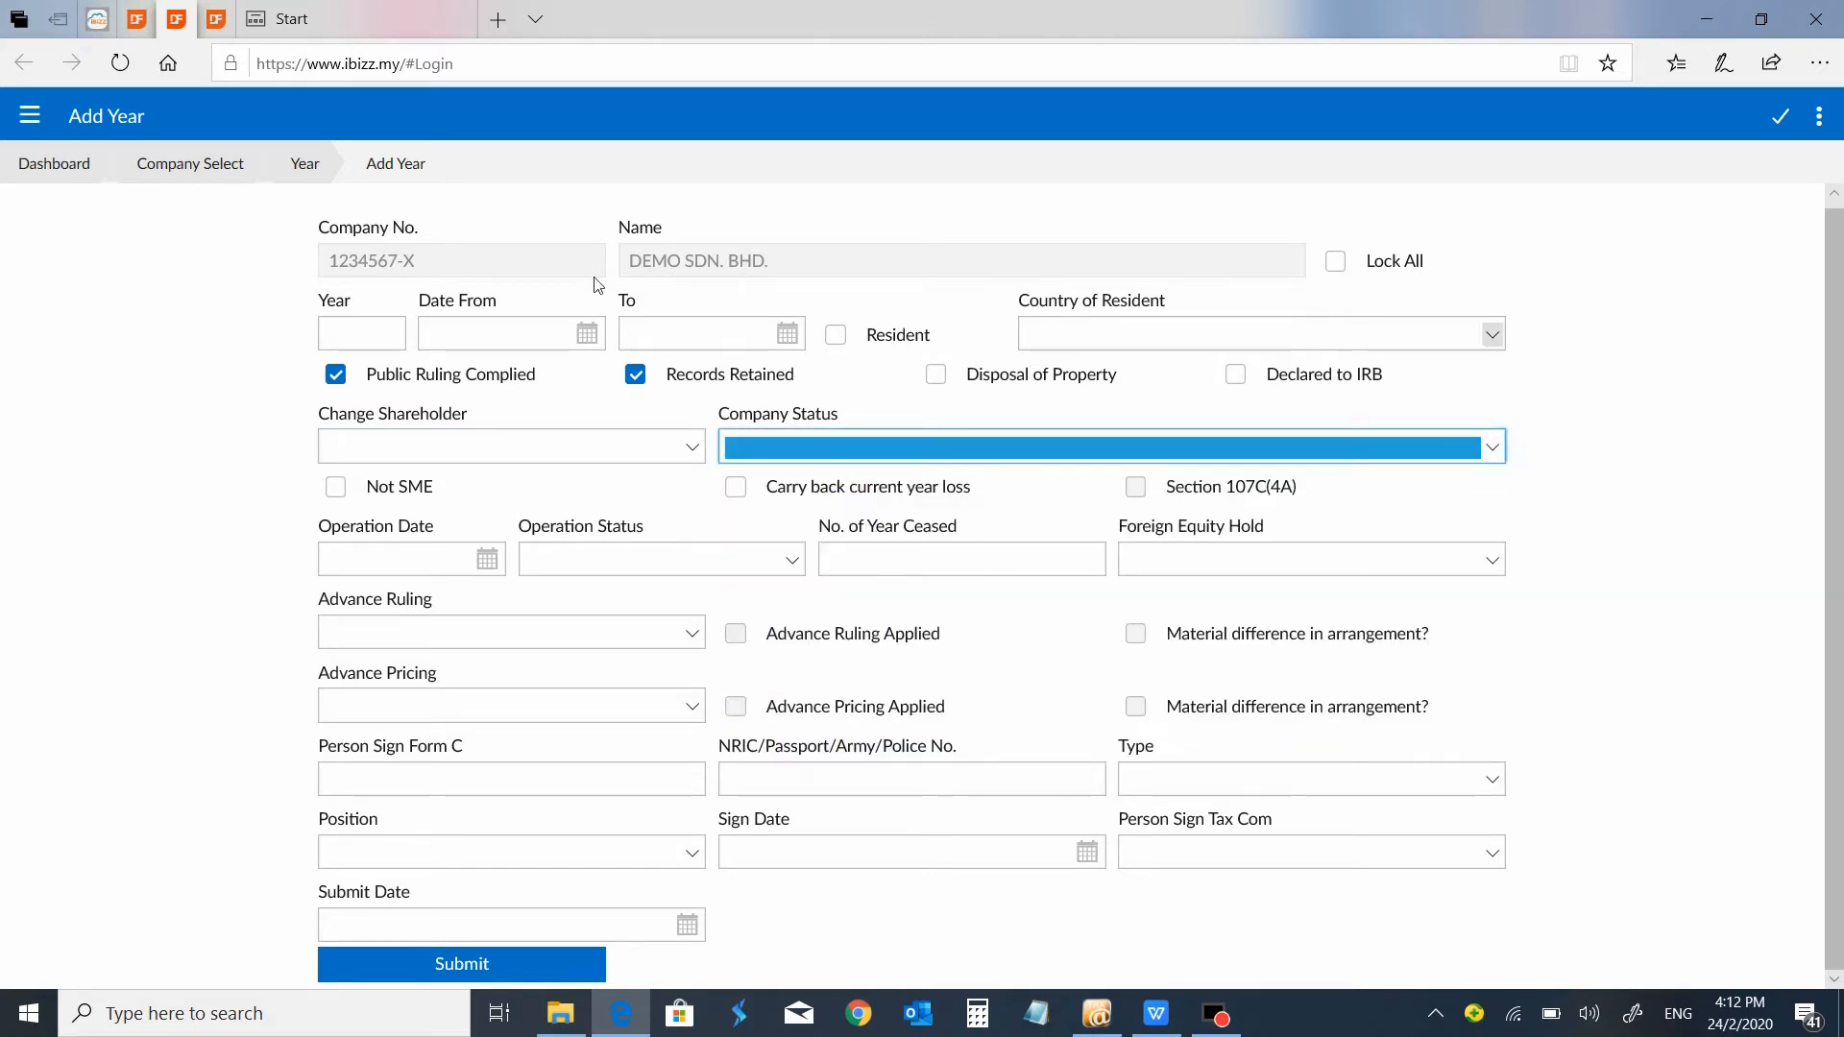
pyautogui.click(791, 571)
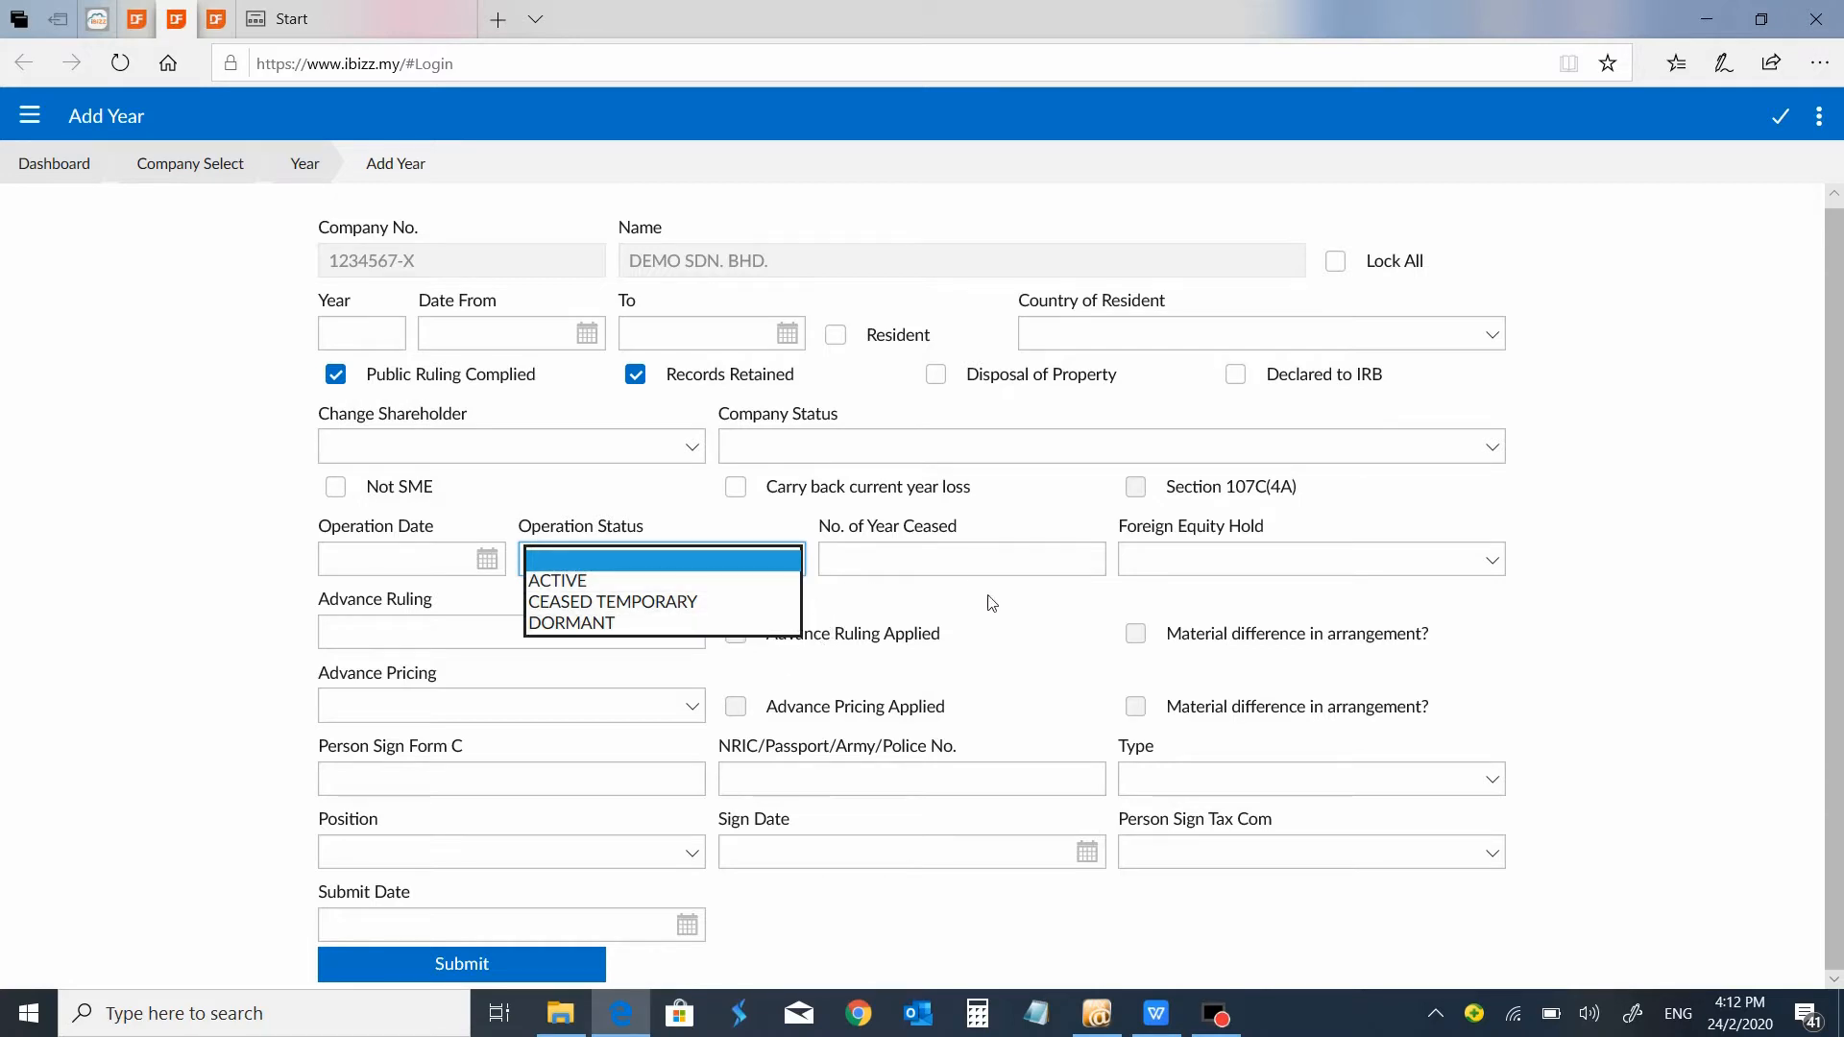
pyautogui.click(315, 171)
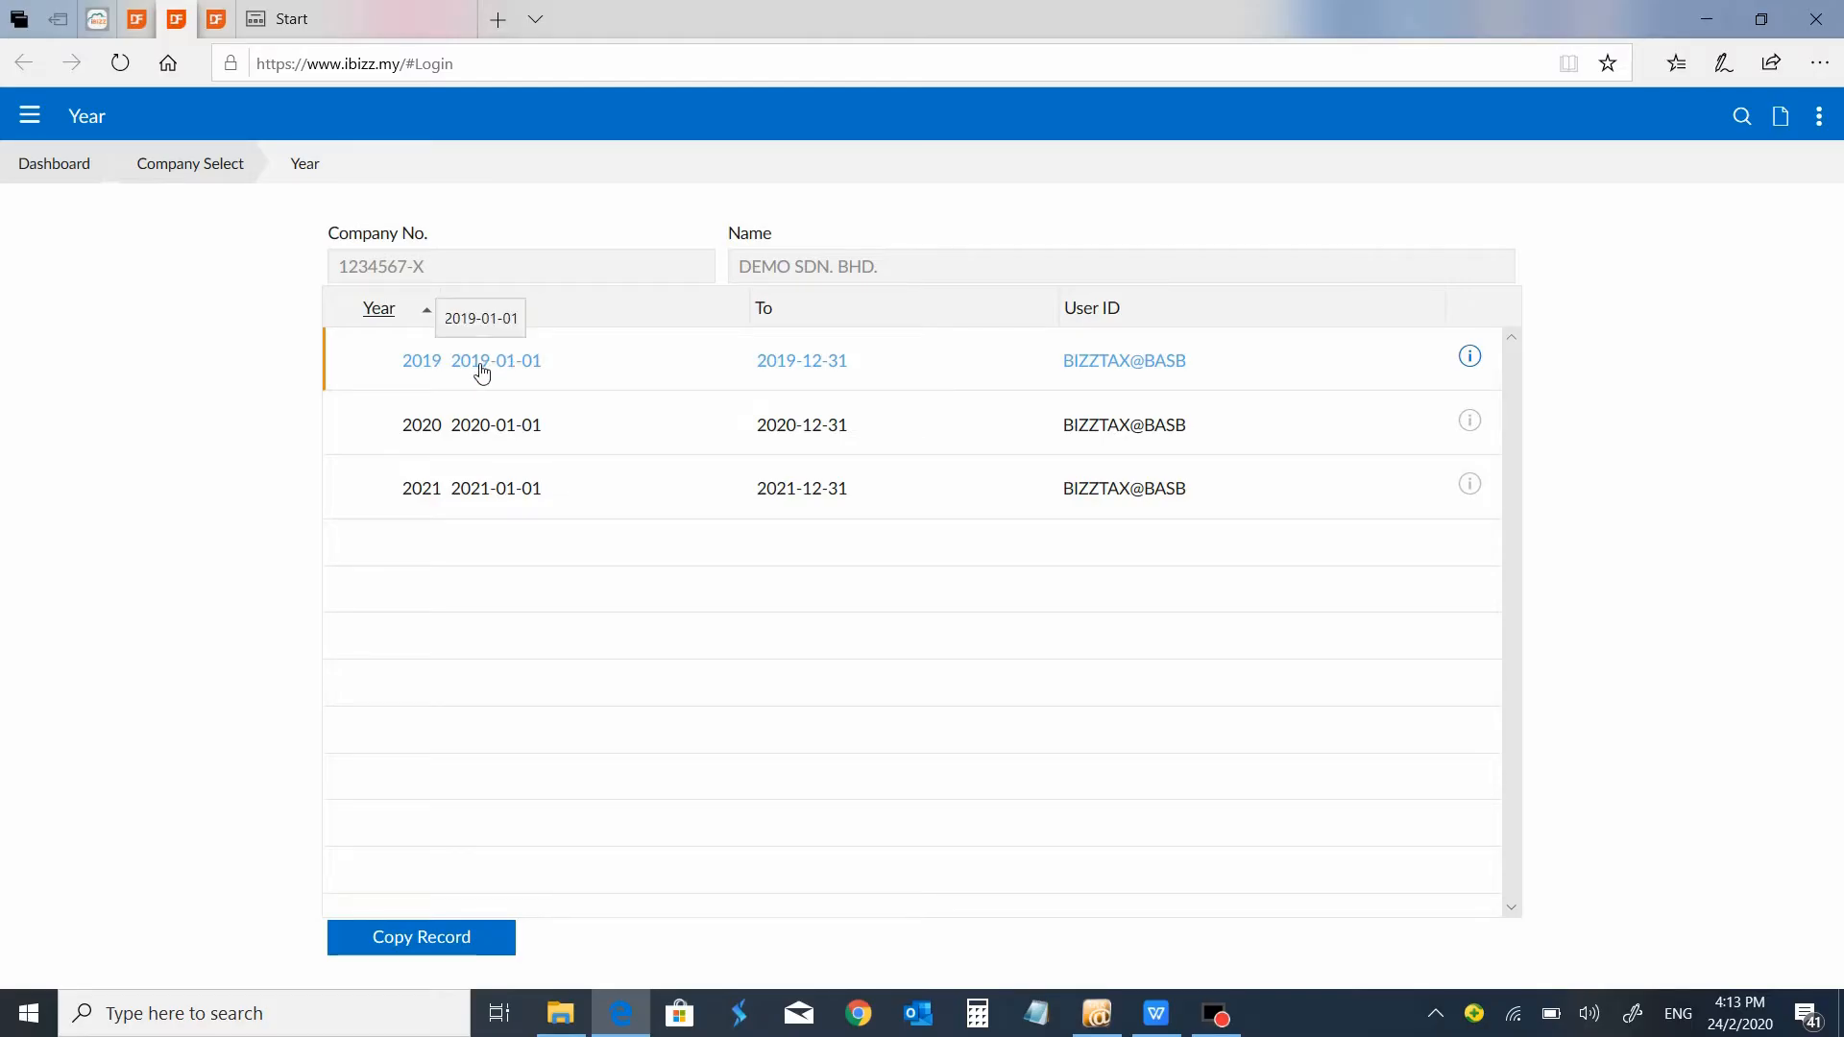
# Open the 2019 data entry and examine the company's address details, returning to the list of sections.
pyautogui.click(479, 372)
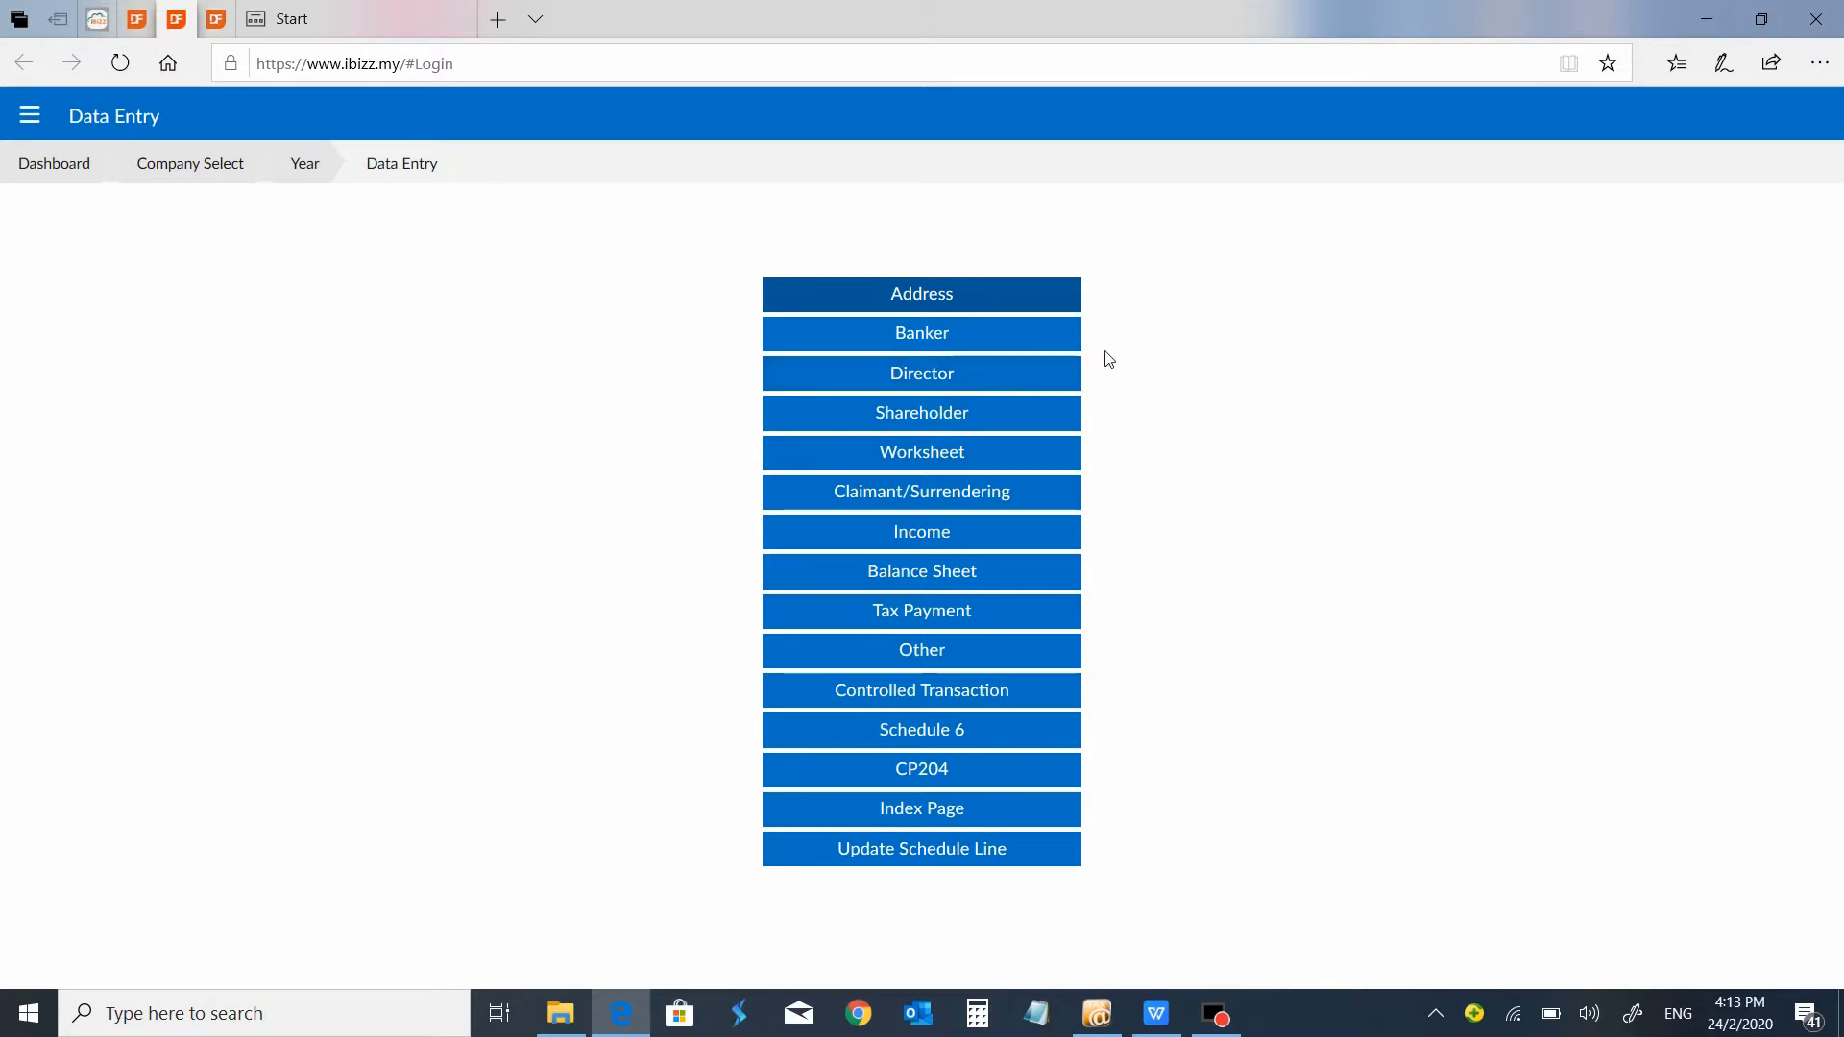
pyautogui.click(997, 306)
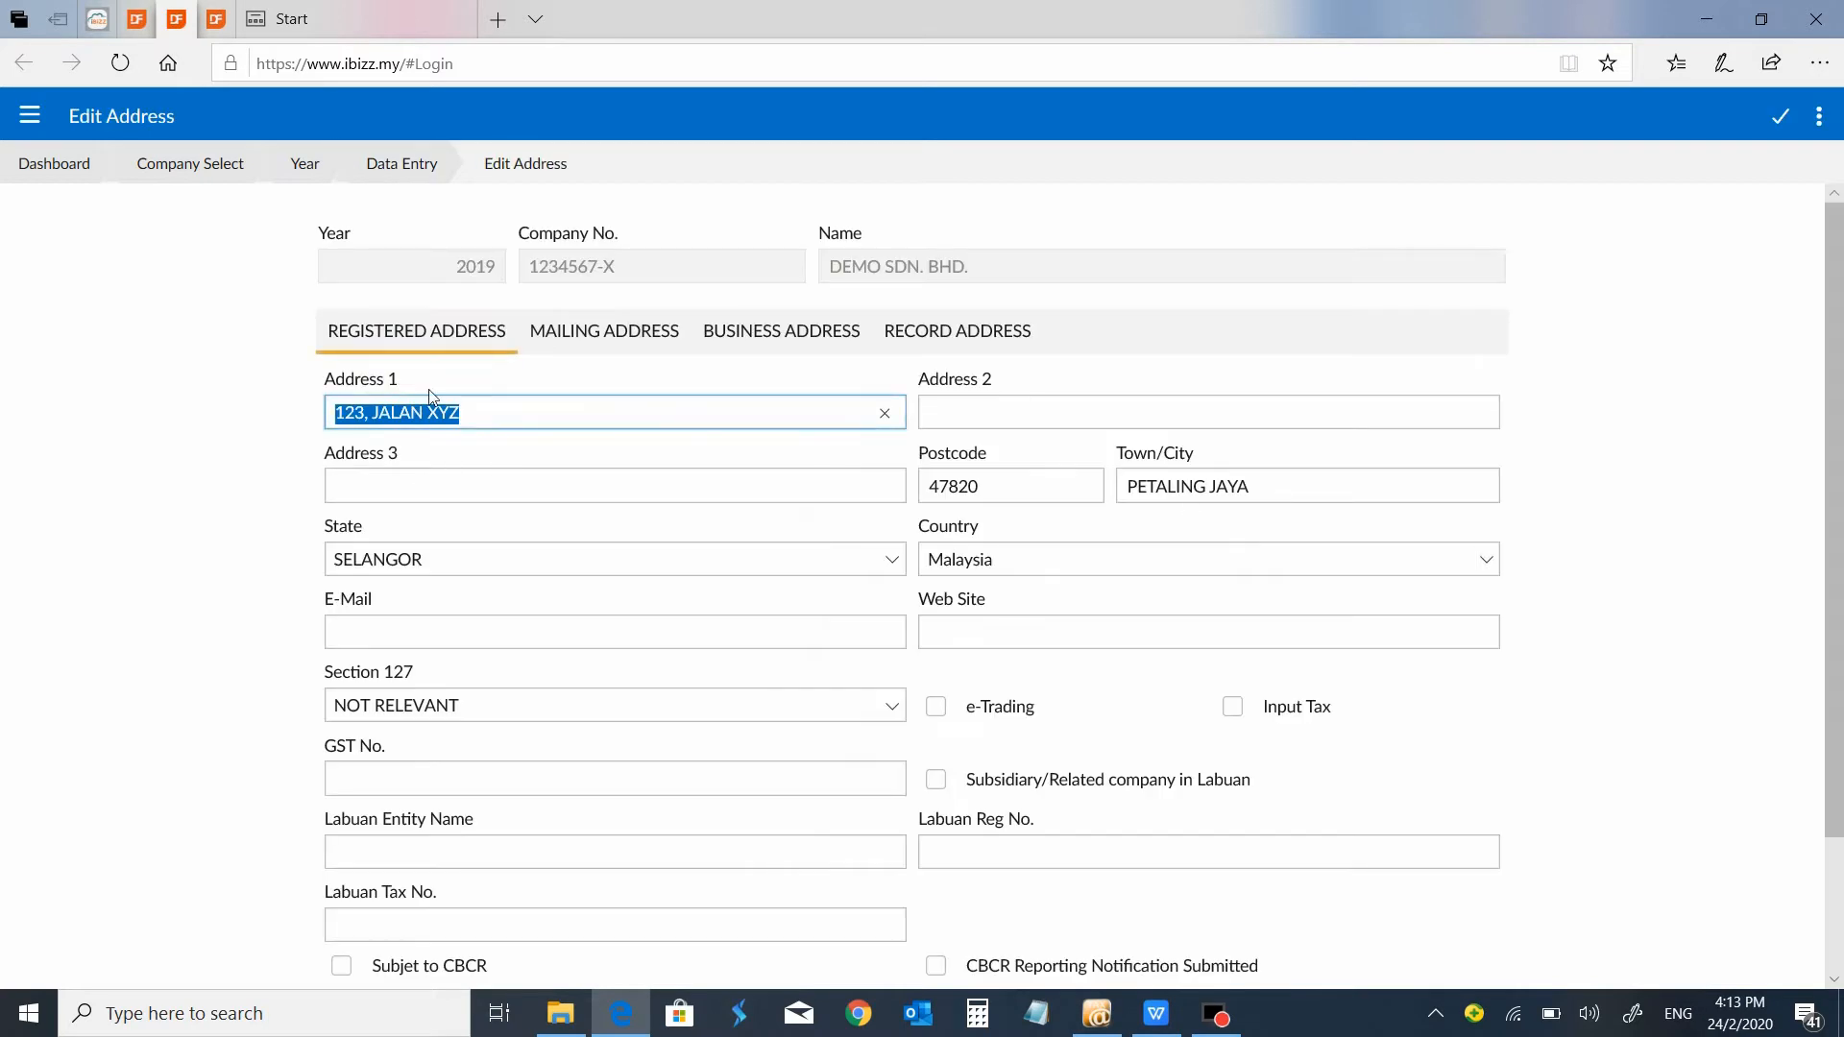
pyautogui.click(425, 174)
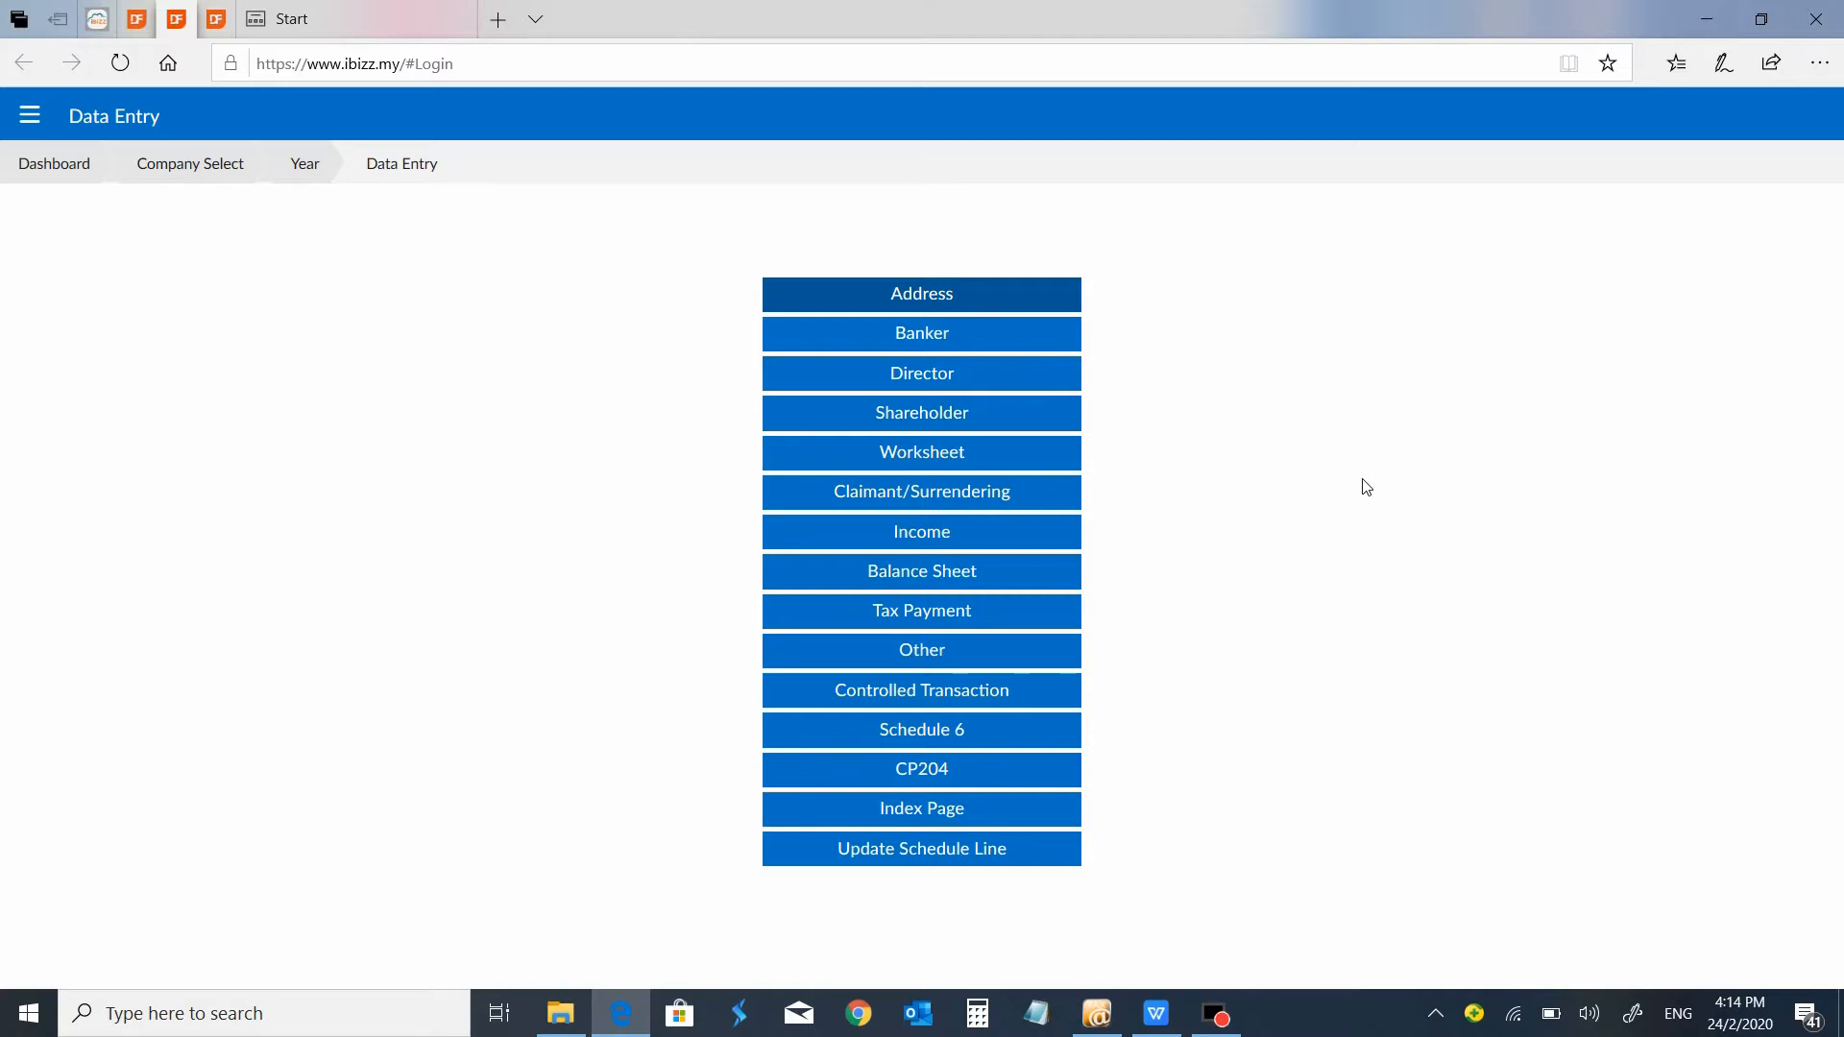
# In the Worksheet section, examine the line 0 business's income detail, including its business code lookup and worksheet types, and return to the worksheet list.
pyautogui.click(956, 459)
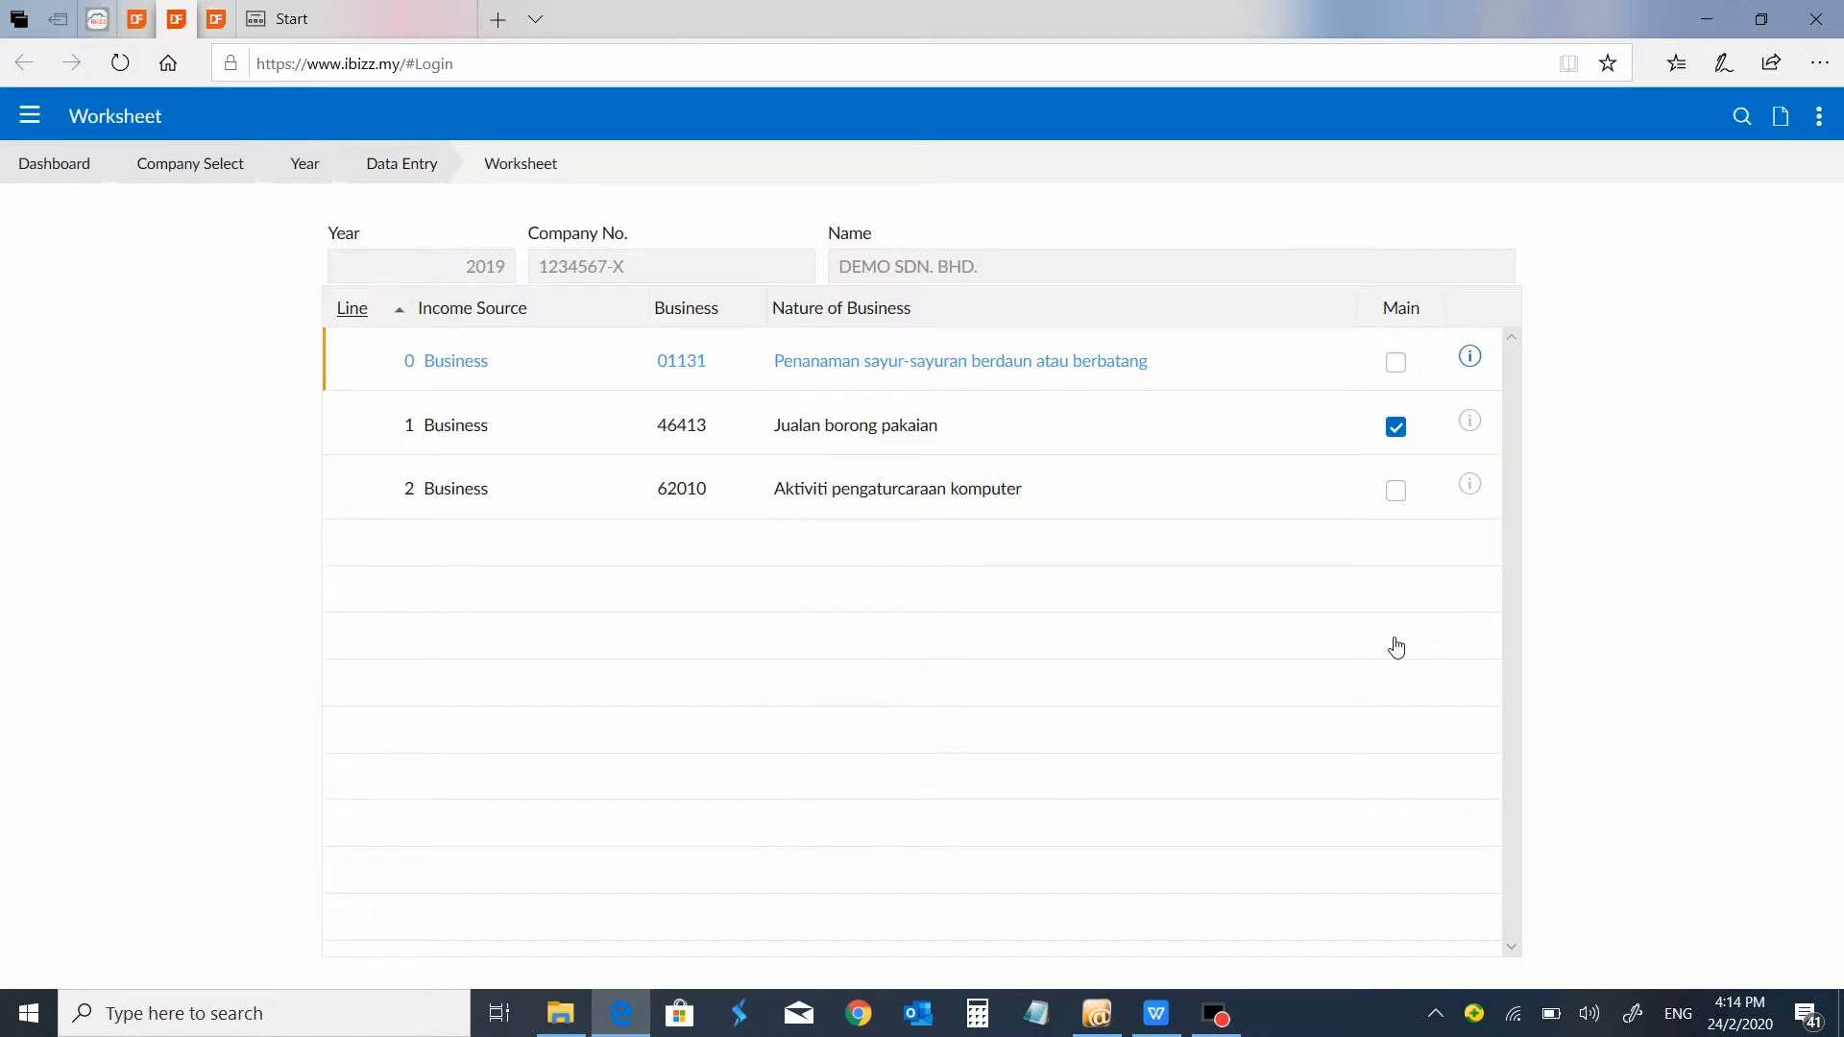
pyautogui.click(1470, 360)
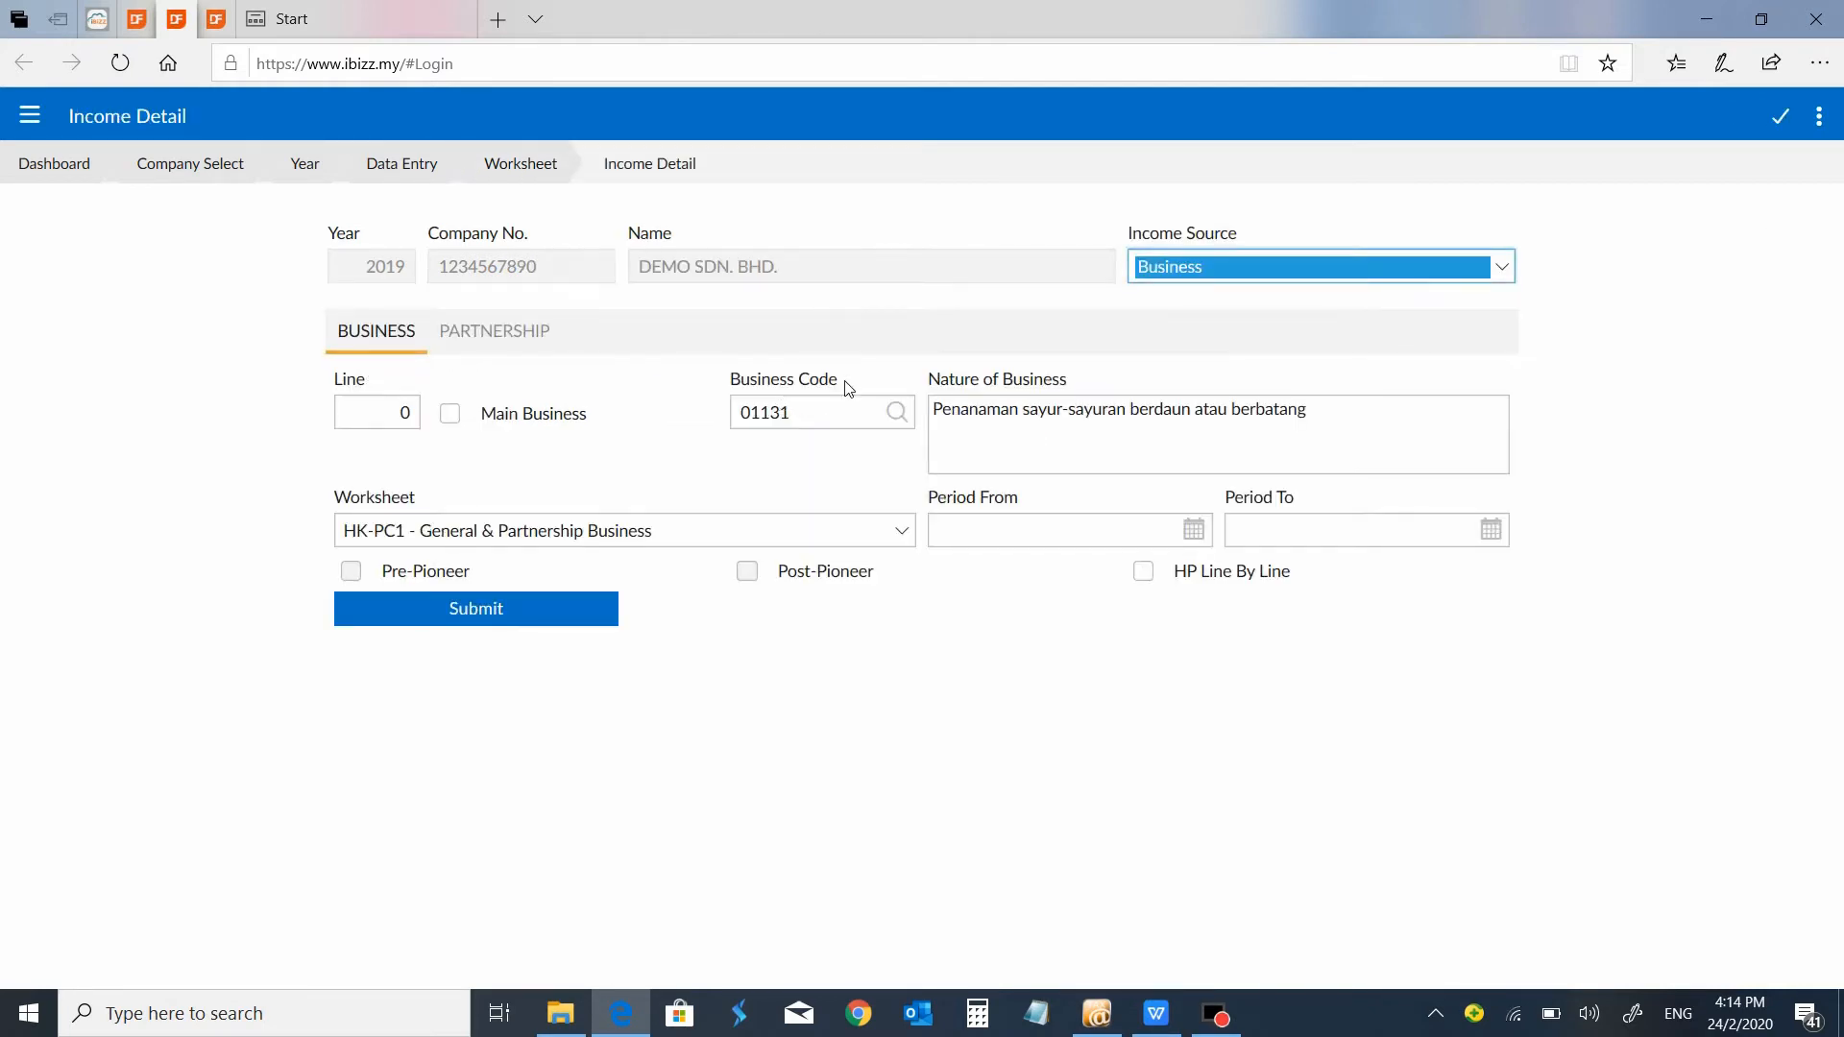
pyautogui.click(897, 412)
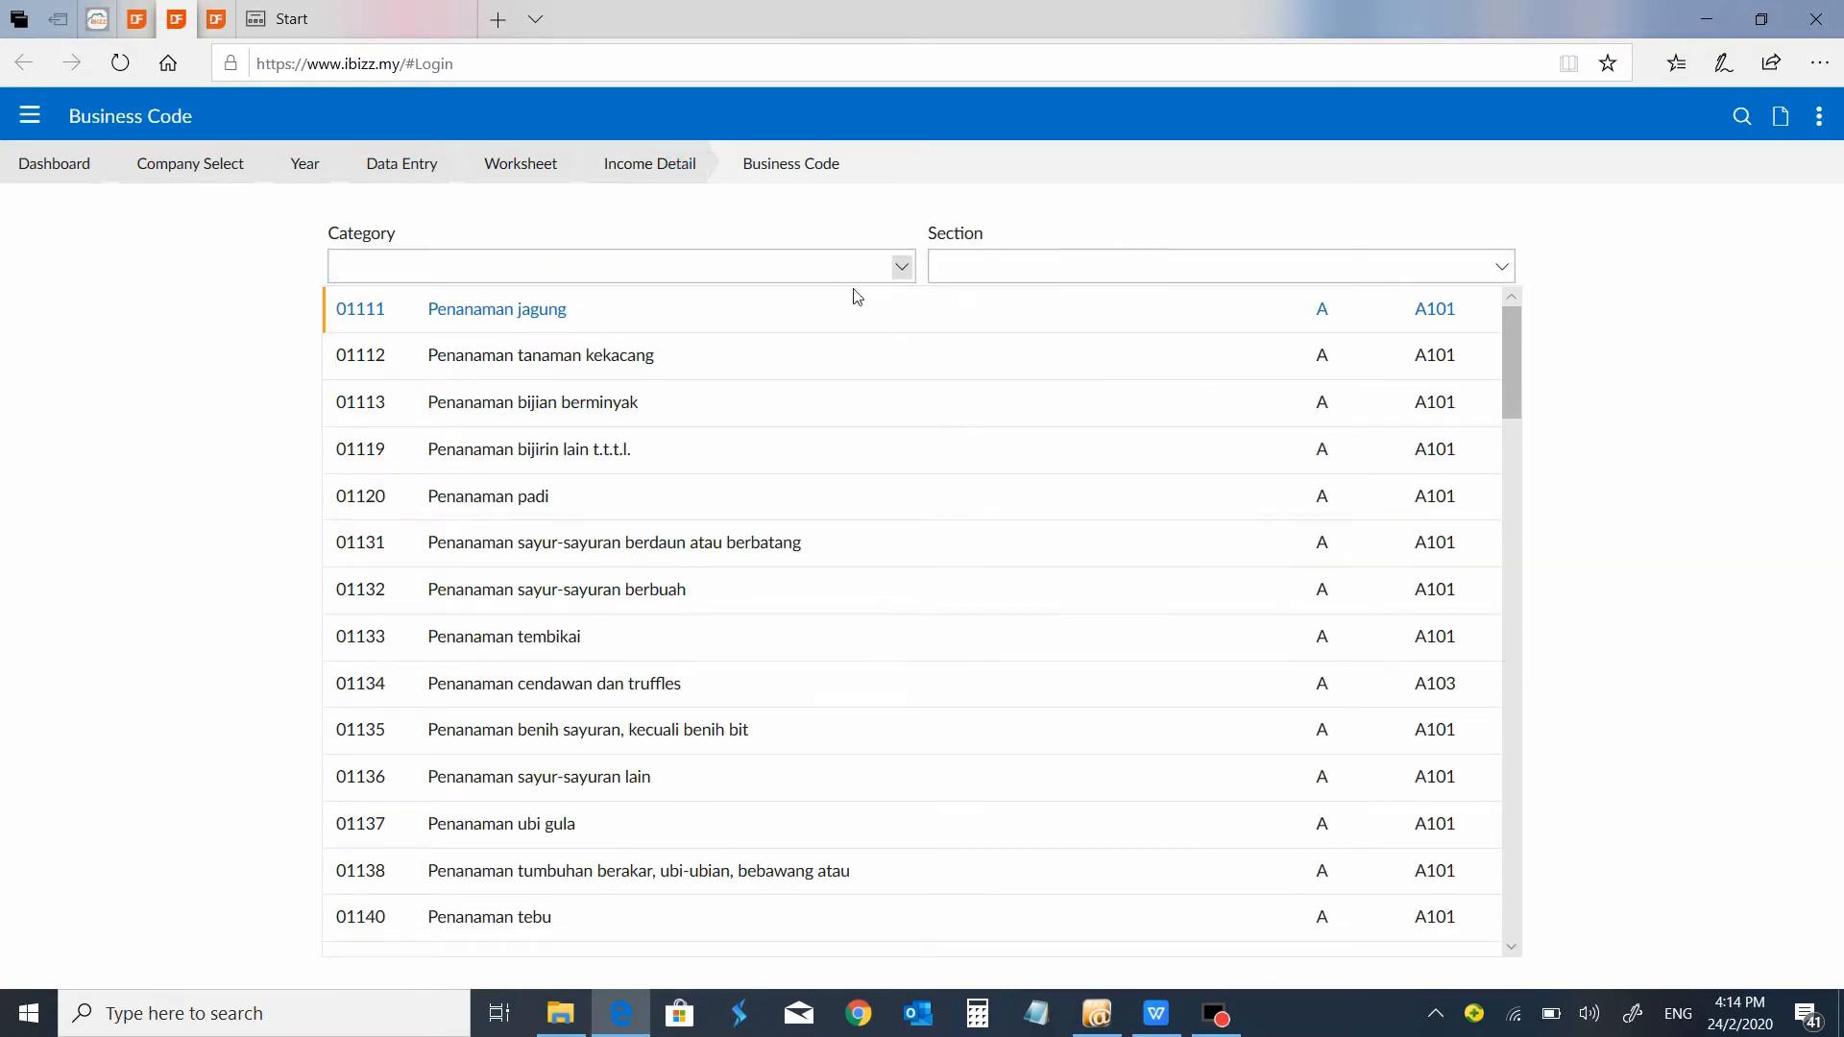
pyautogui.click(900, 538)
pyautogui.click(901, 531)
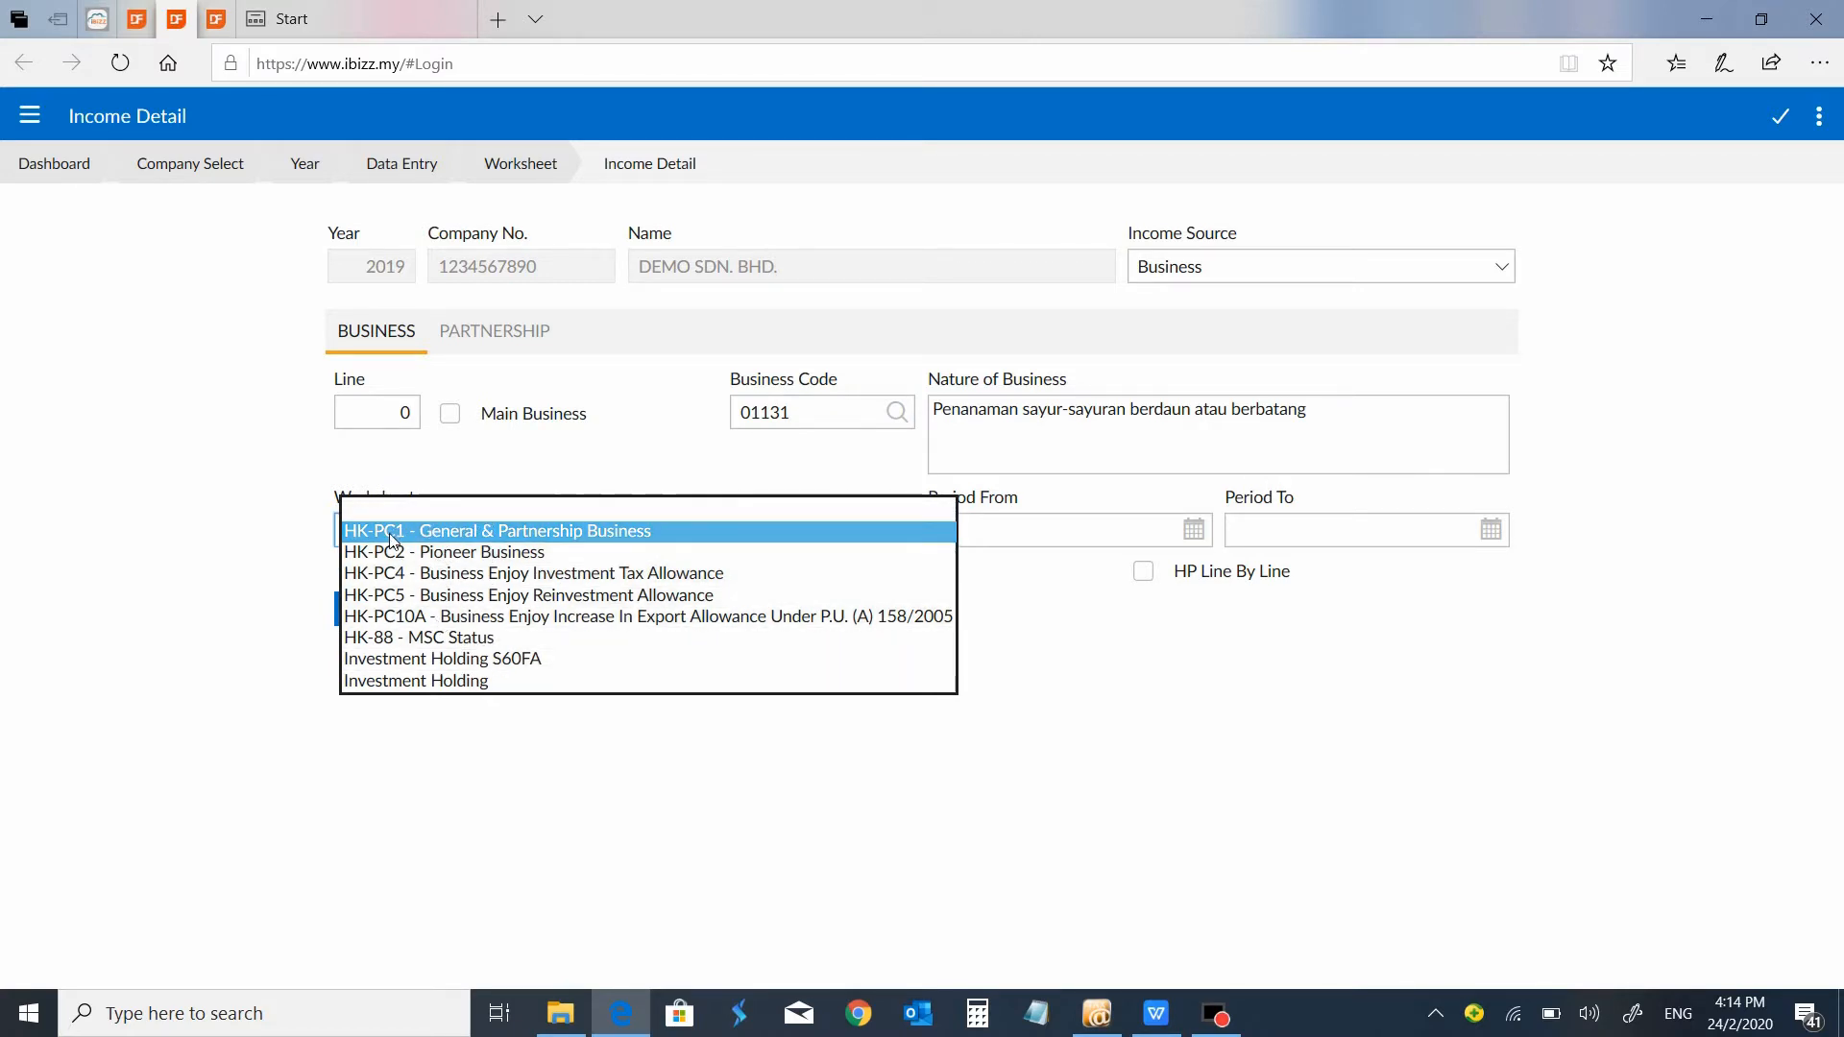
pyautogui.click(1053, 654)
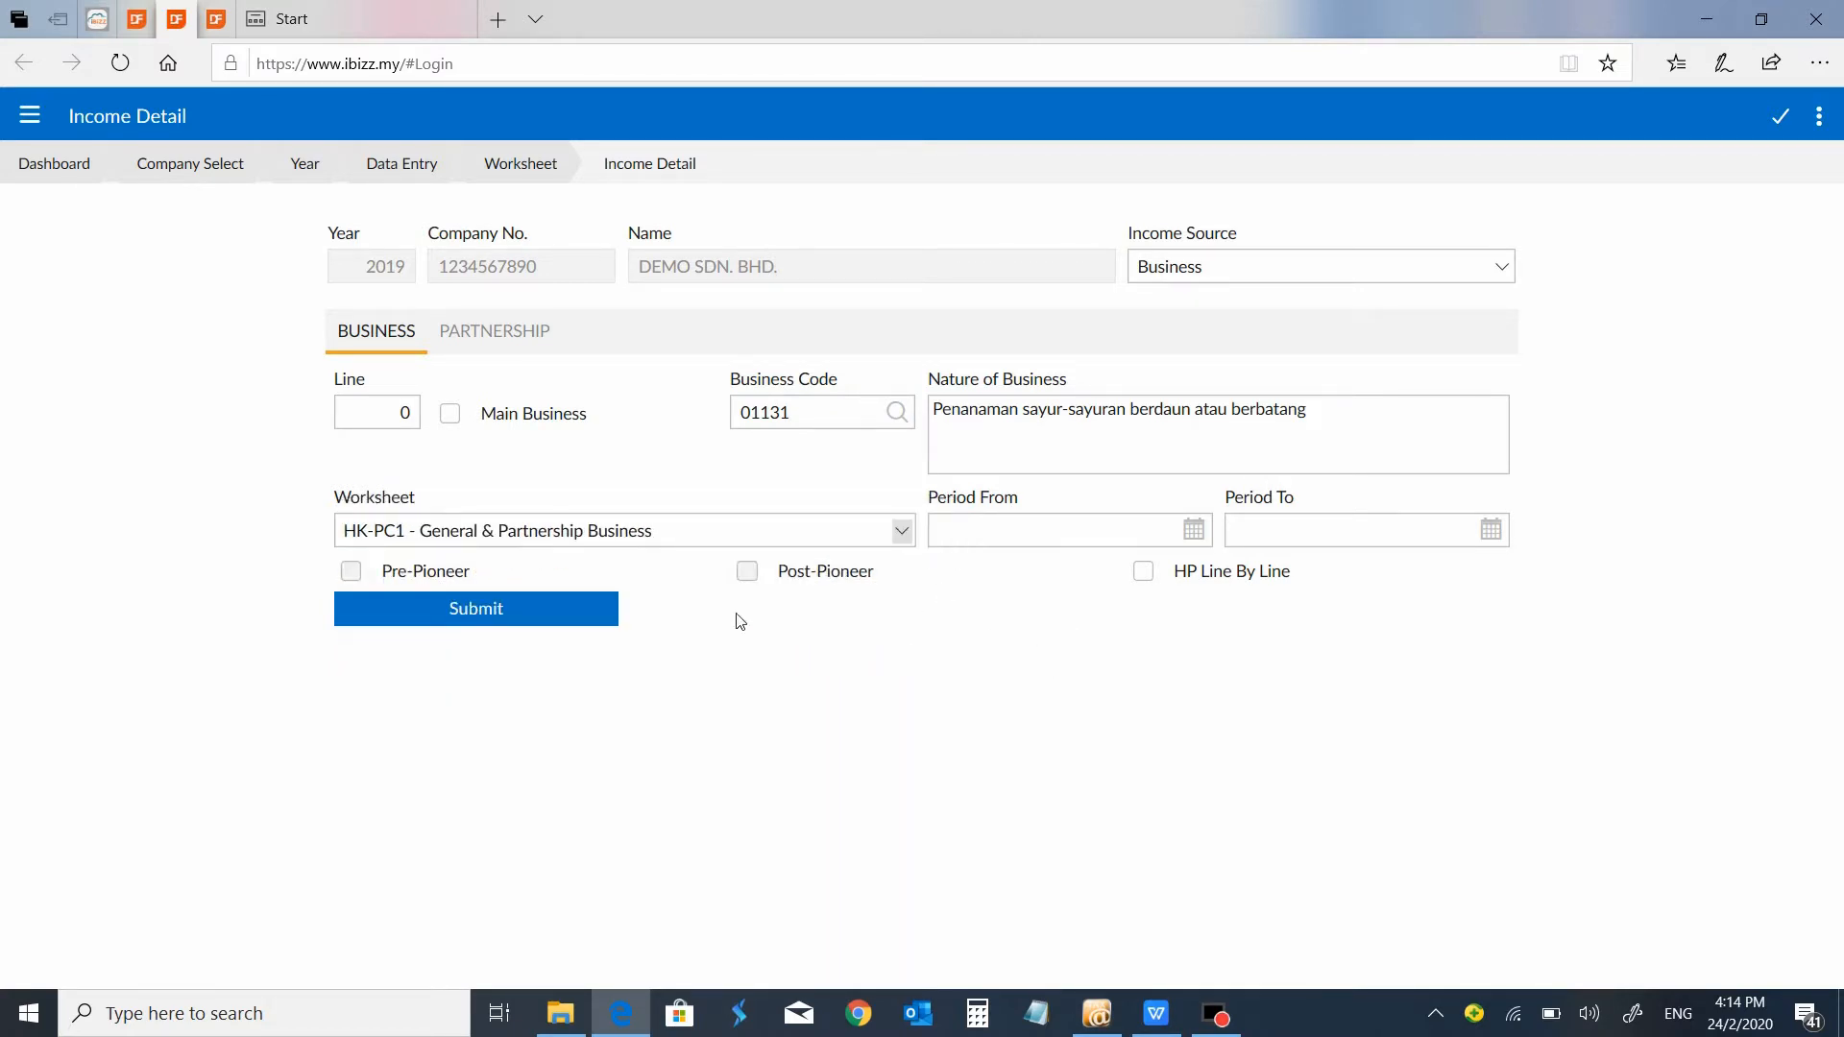
pyautogui.click(540, 163)
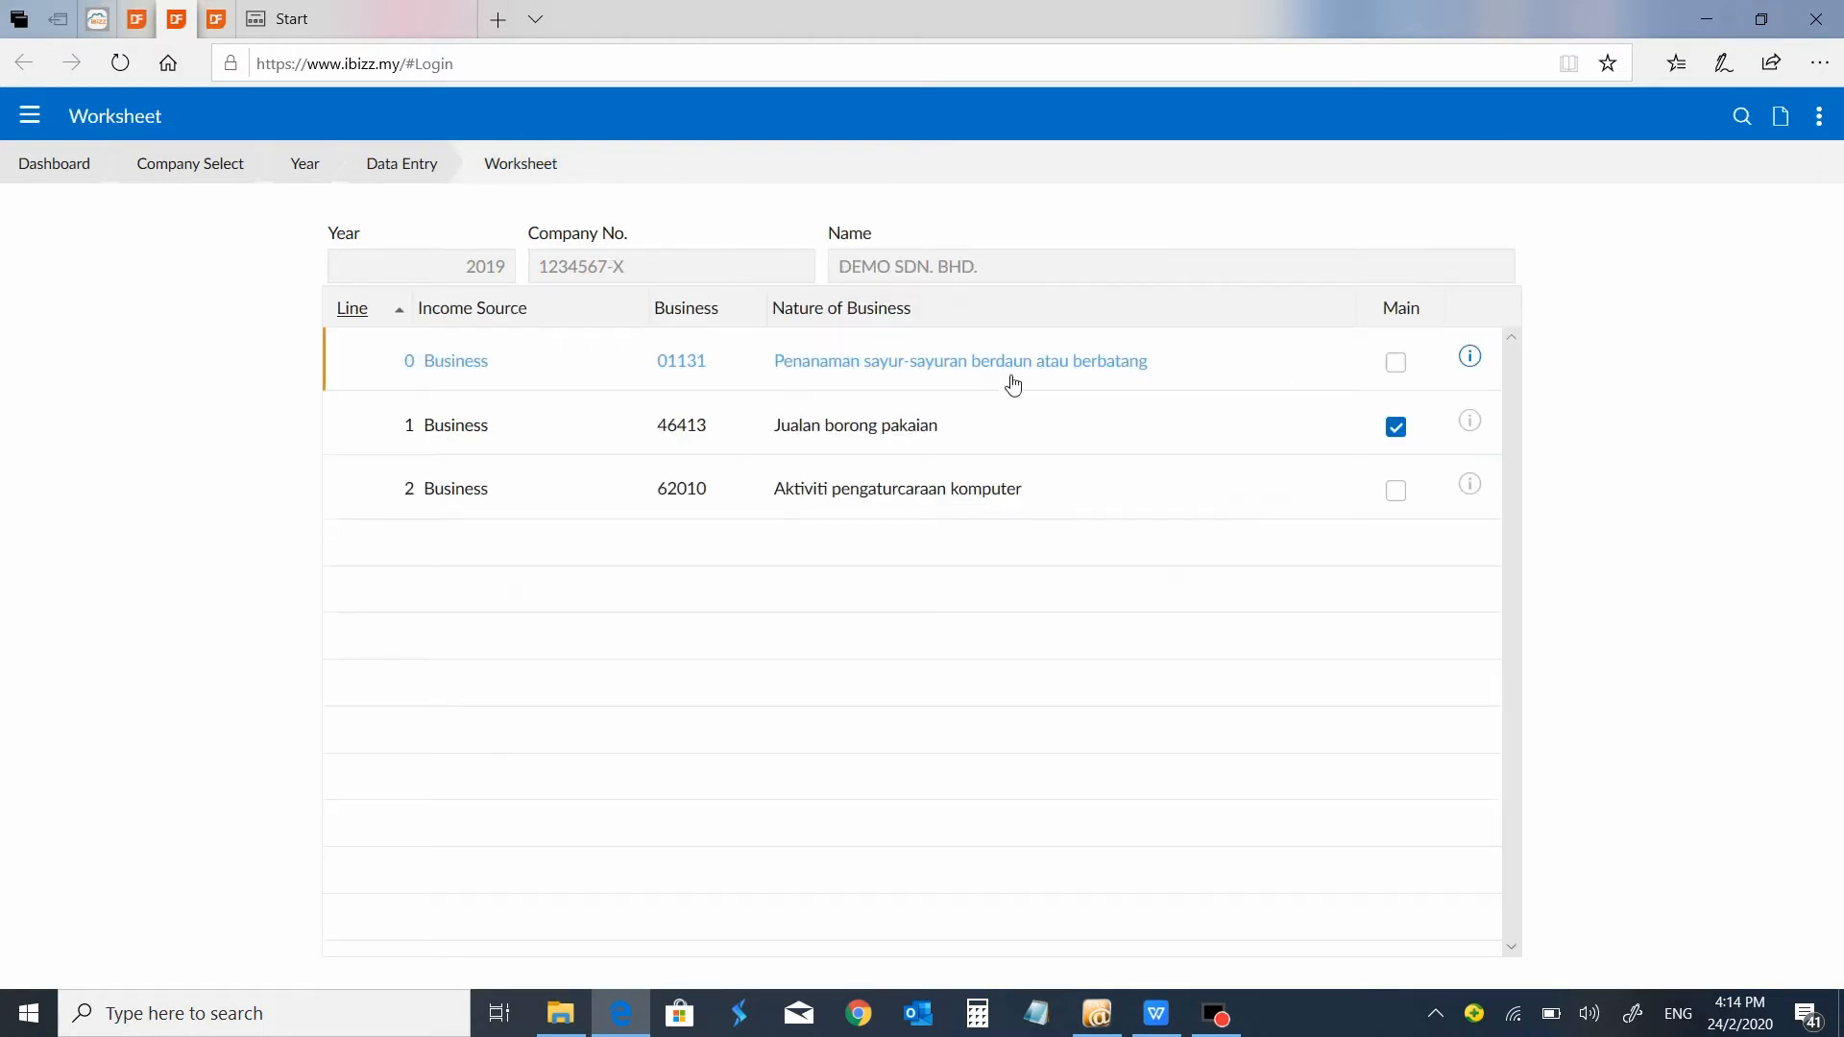
# View the HK form and the Note to Account of the Jualan borong pakaian business.
pyautogui.click(919, 439)
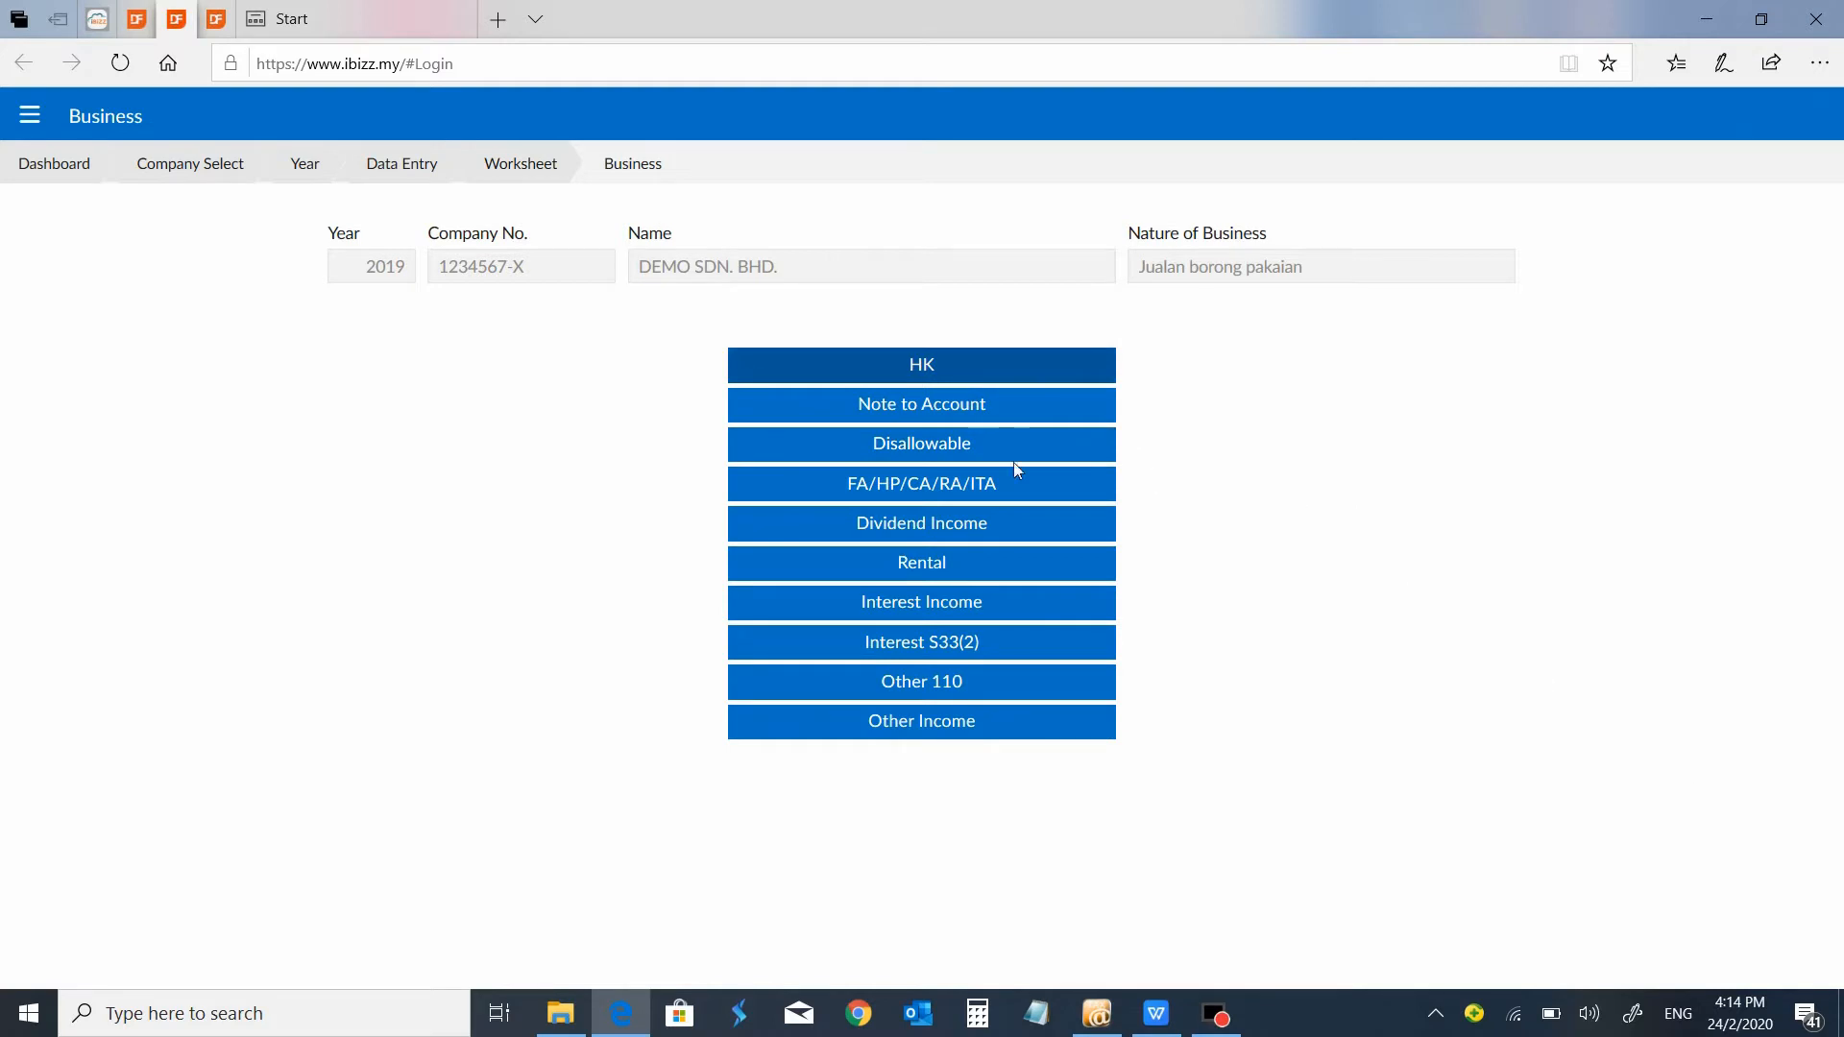
pyautogui.click(922, 370)
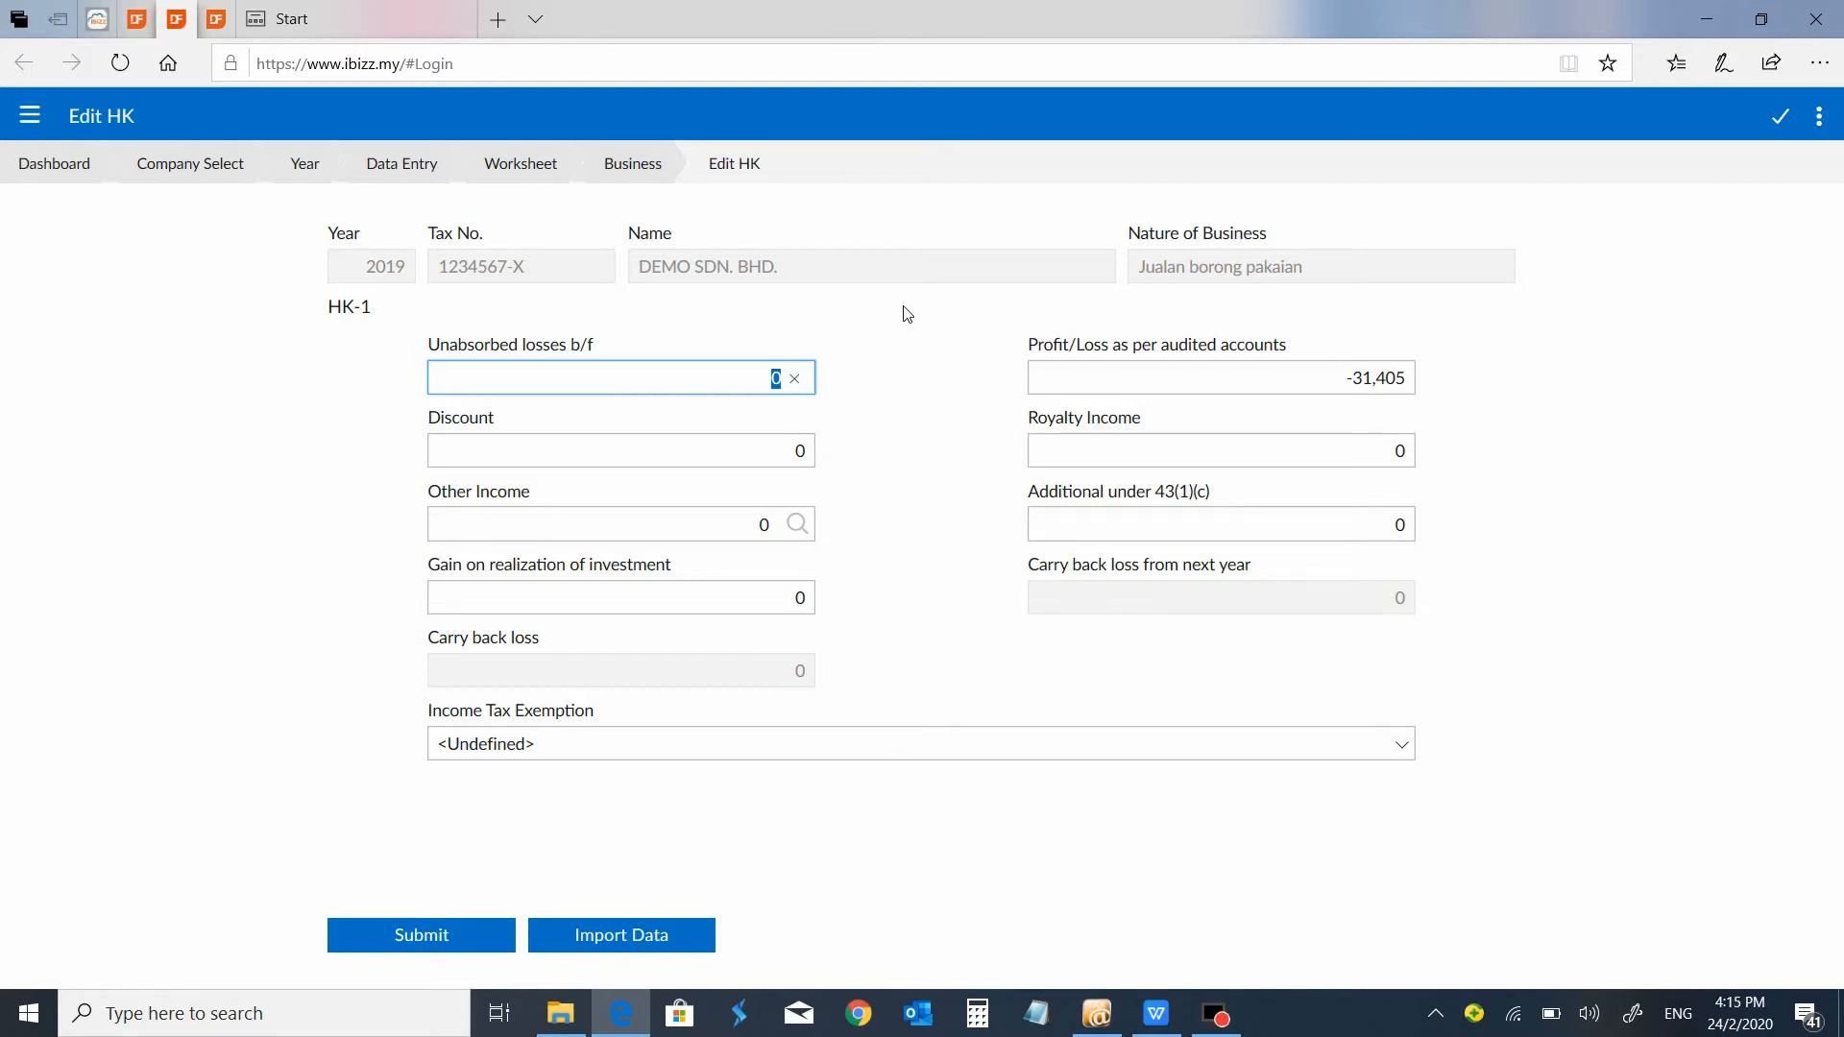
pyautogui.click(636, 165)
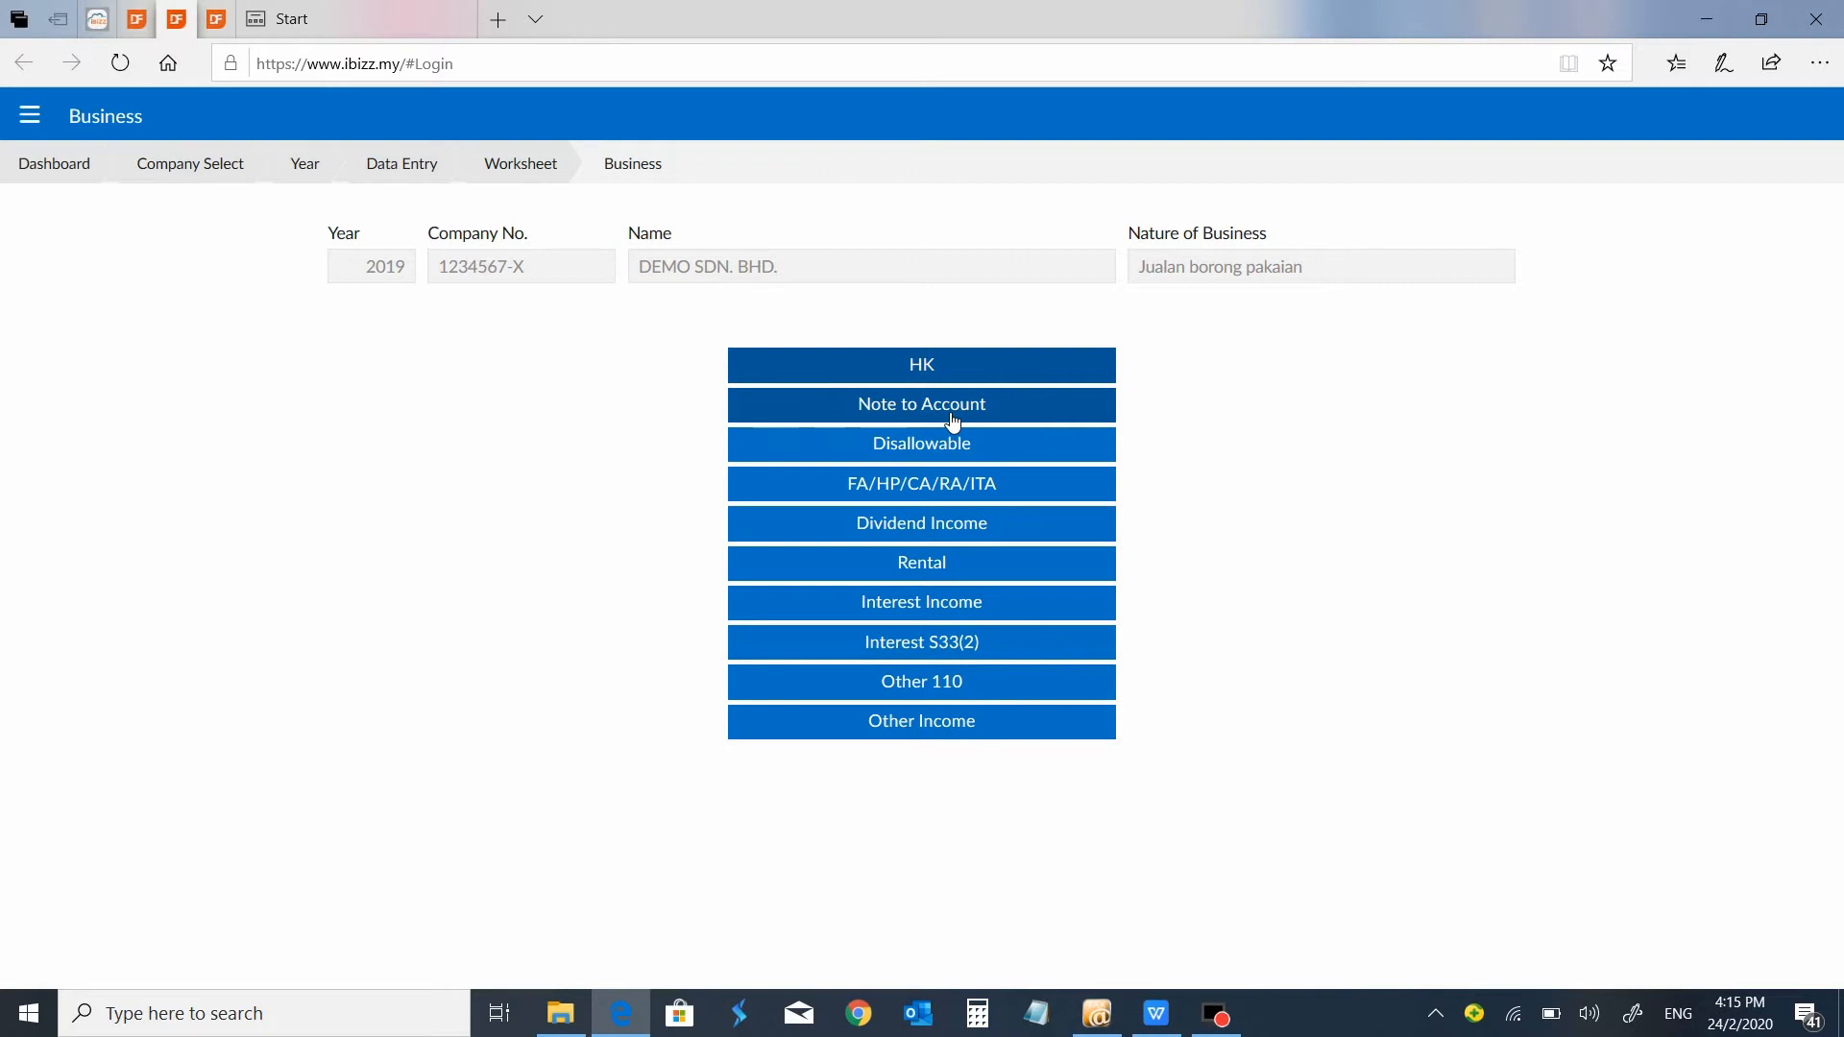
pyautogui.click(946, 415)
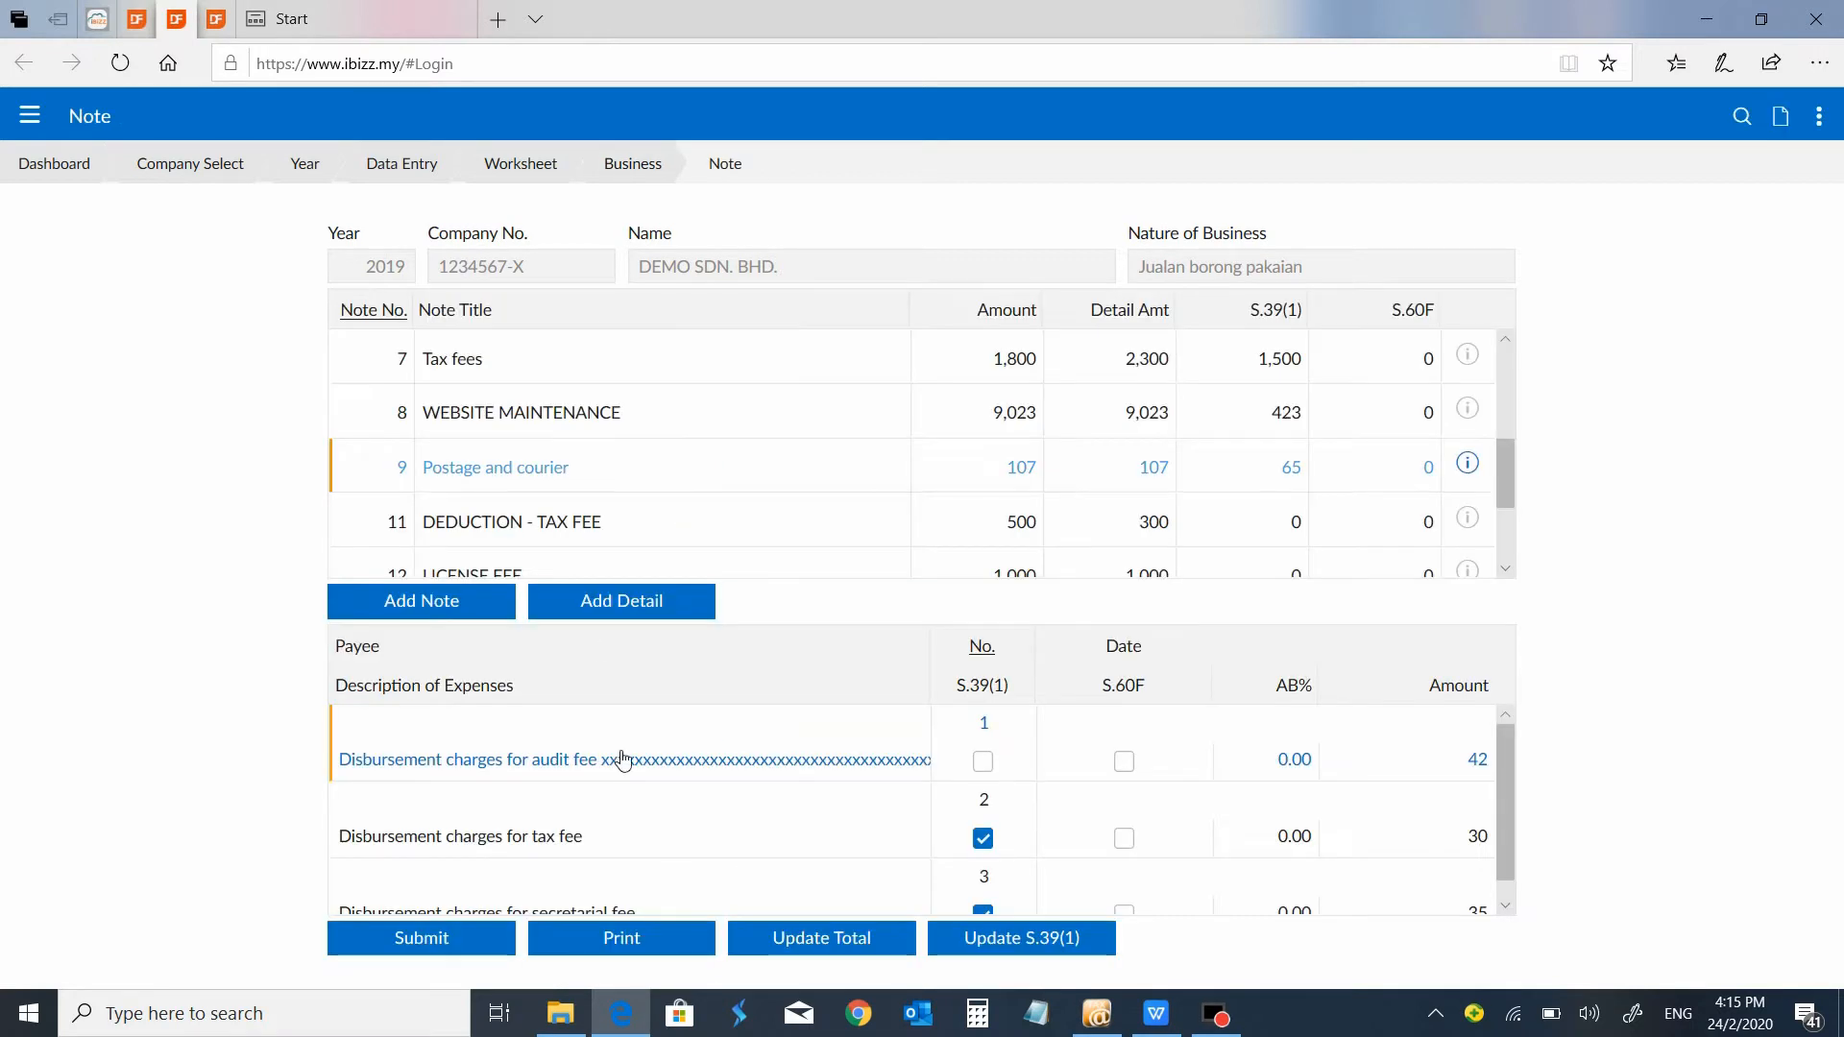
# View the Disallowable and FA/HP/CA/RA/ITA sections of the Jualan borong pakaian business.
pyautogui.click(660, 171)
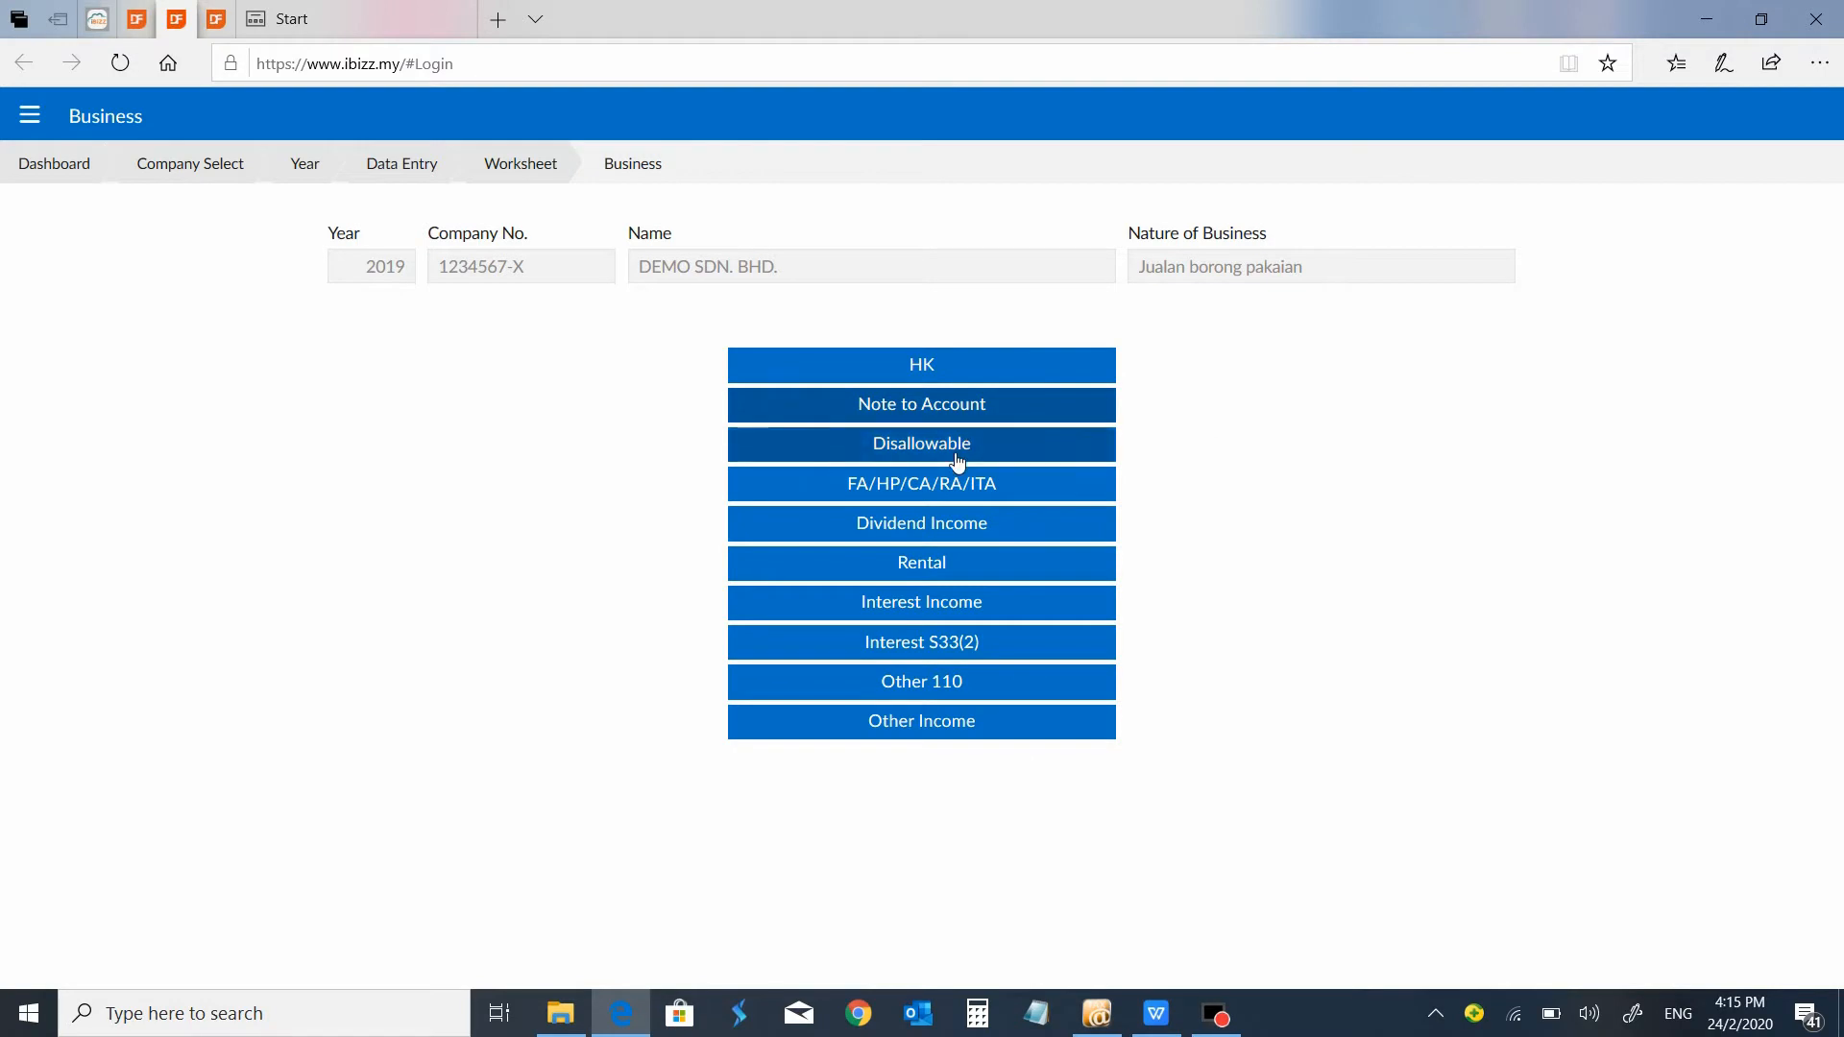
pyautogui.click(958, 460)
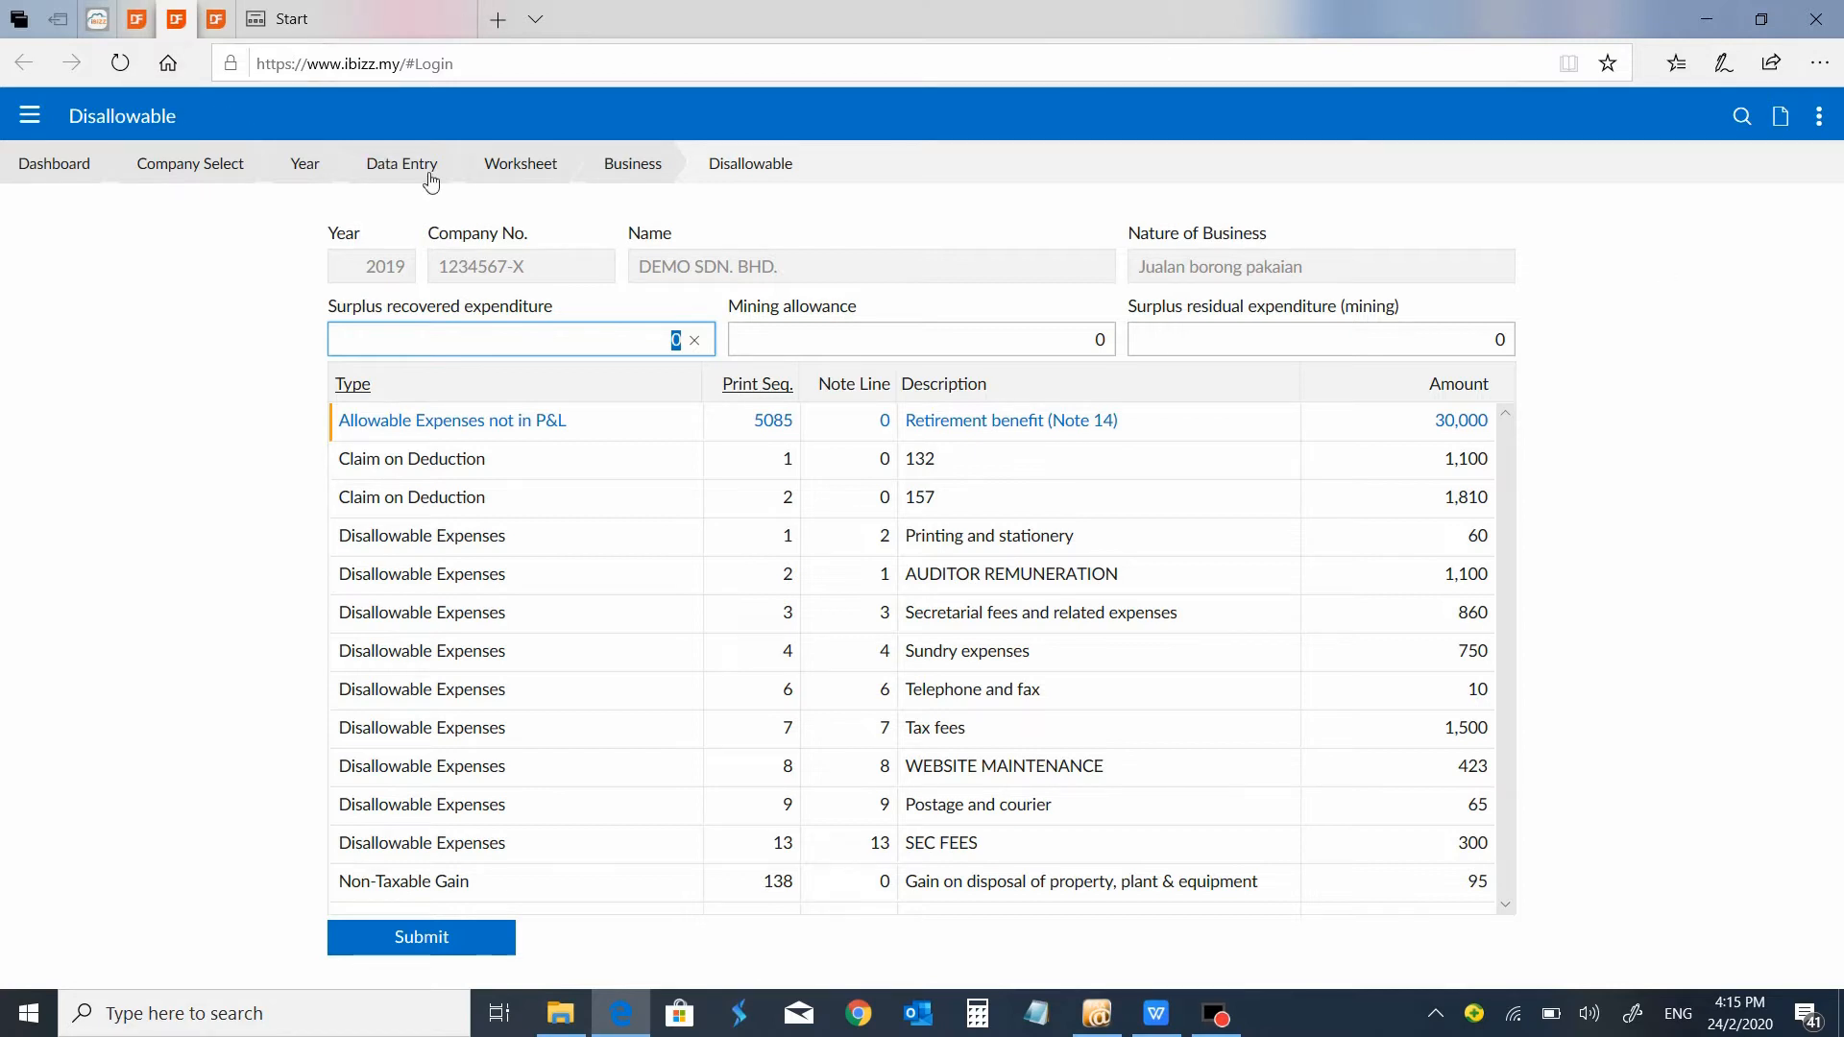
pyautogui.click(622, 174)
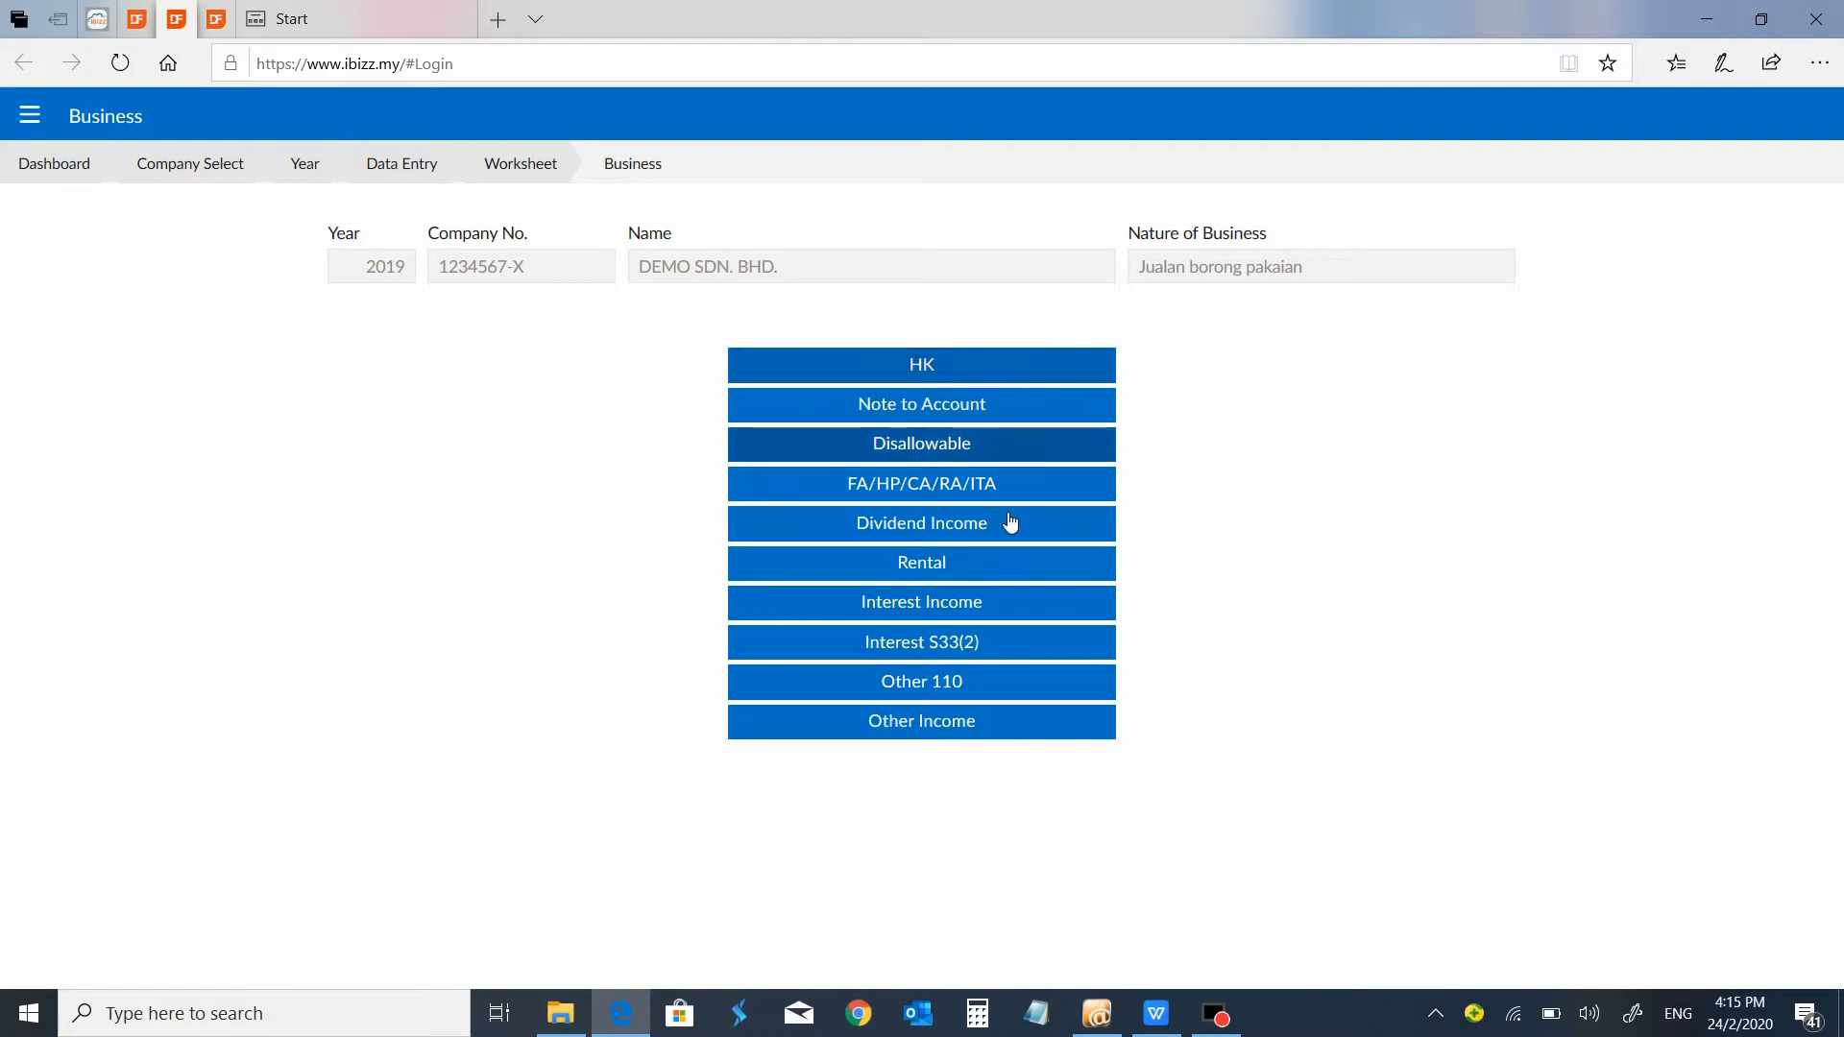
pyautogui.click(937, 483)
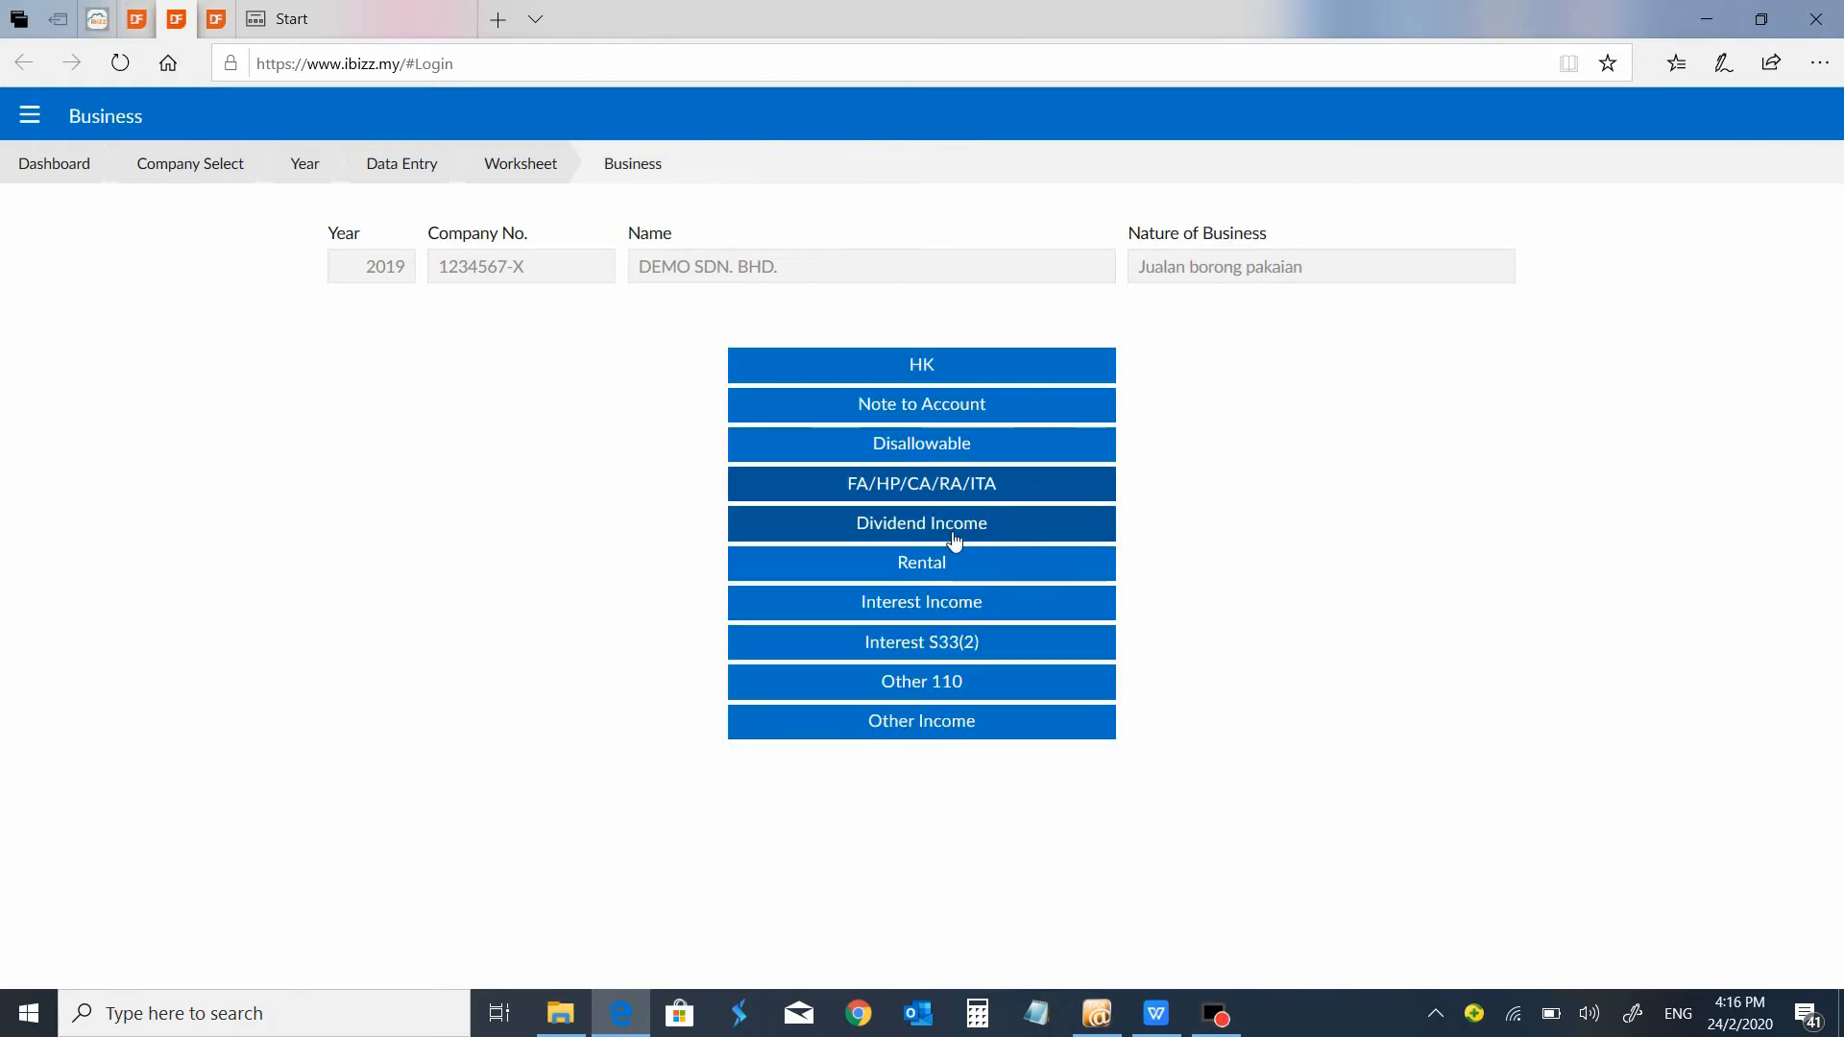
# View the business's Interest Income and Interest S33(2) entries and return to its list of sections.
pyautogui.click(985, 605)
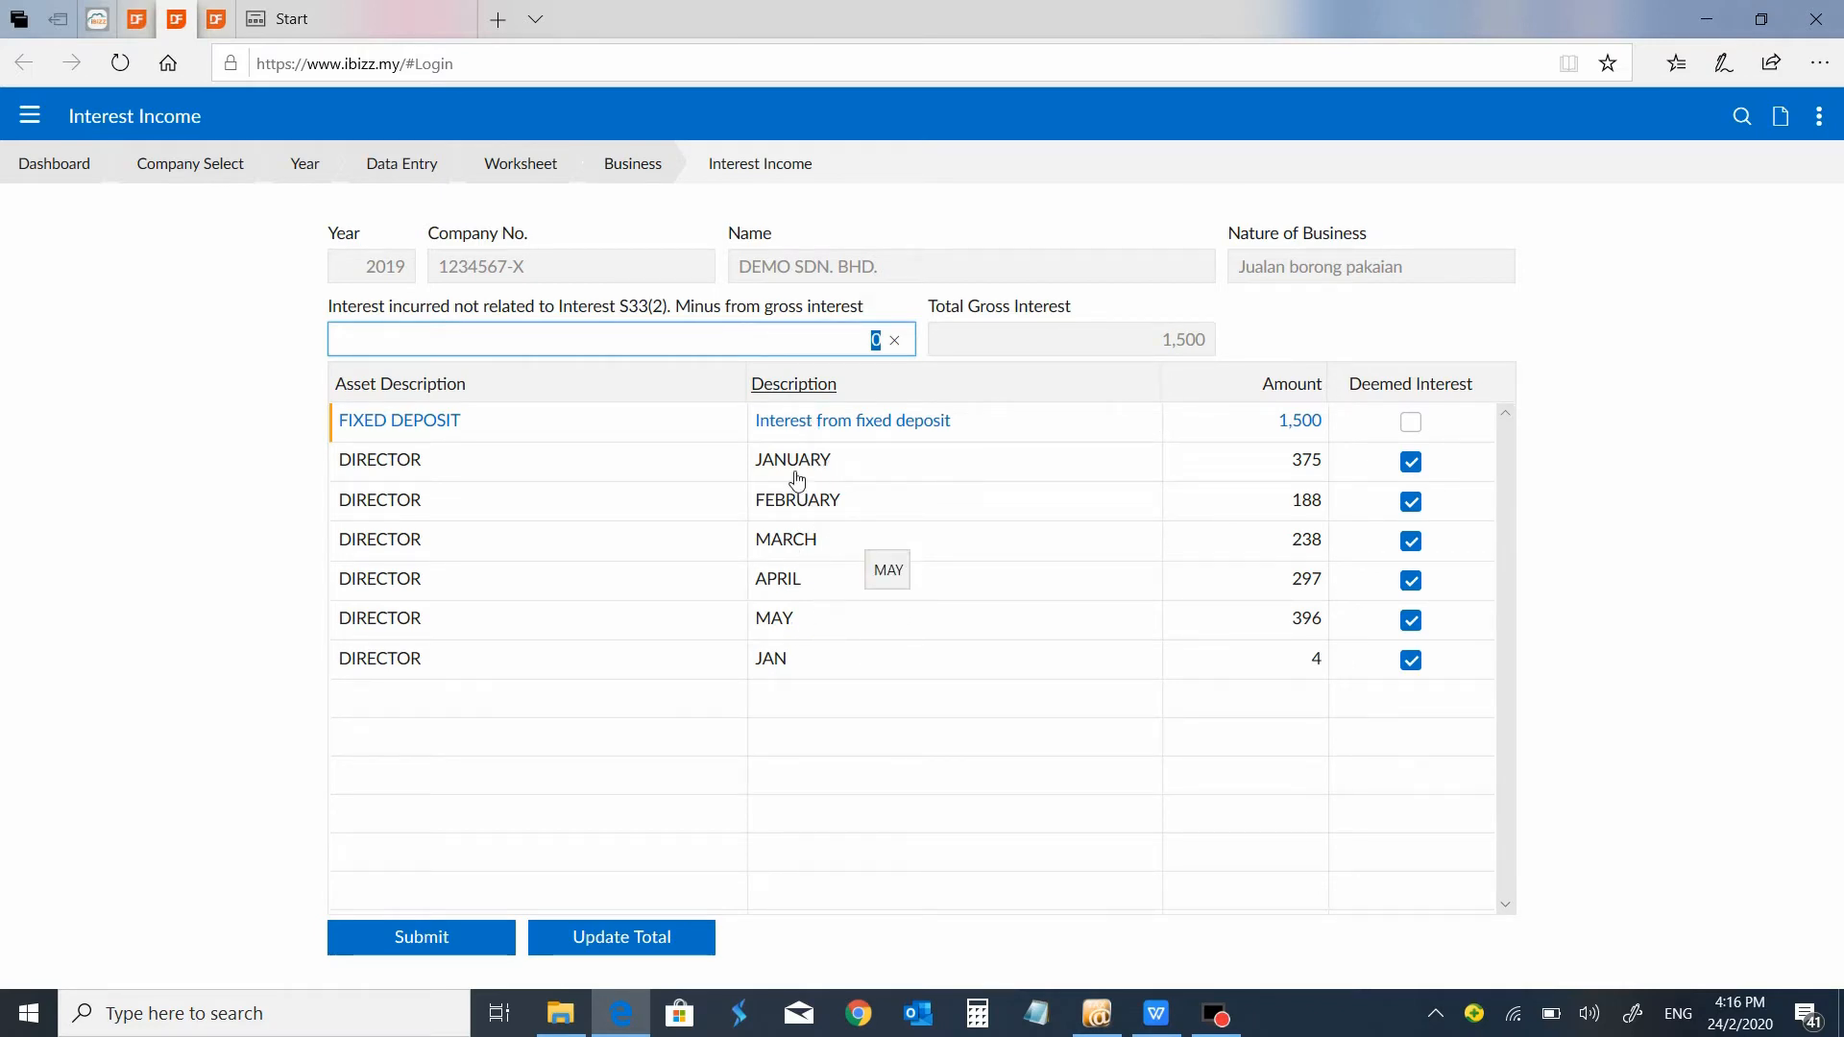
pyautogui.click(631, 165)
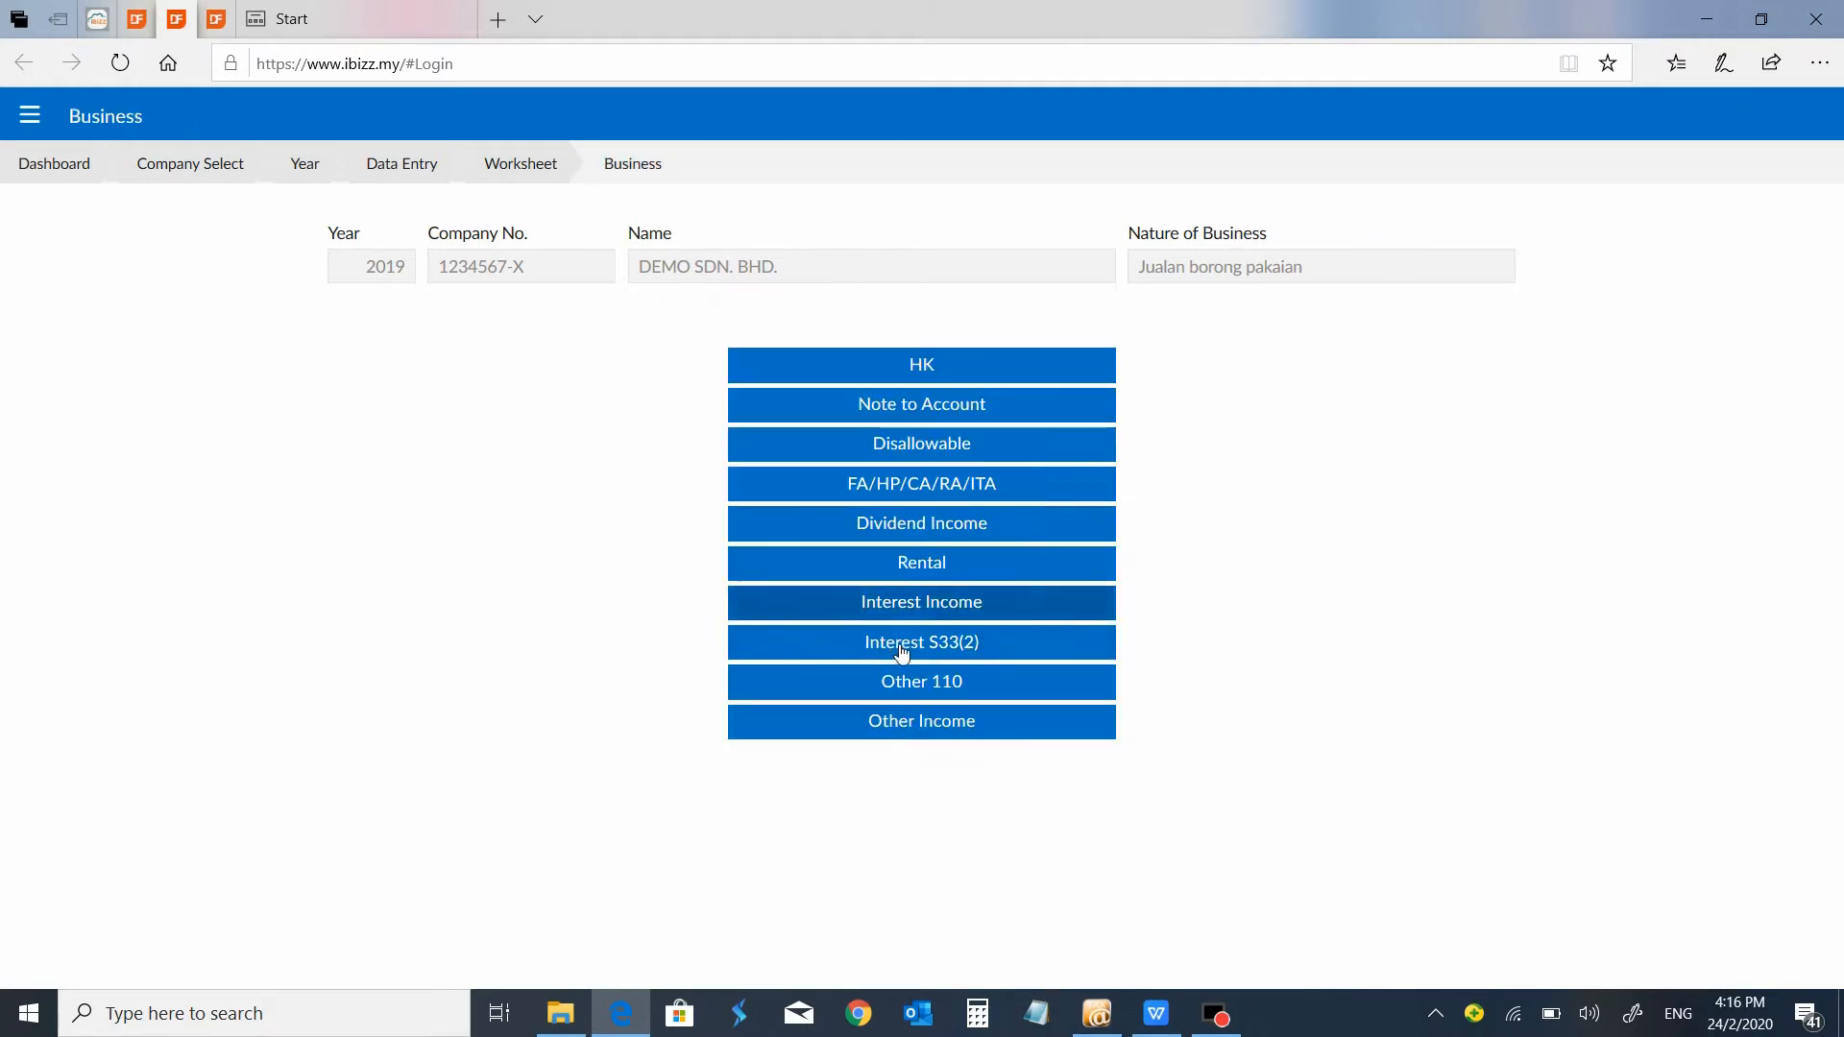
pyautogui.click(895, 645)
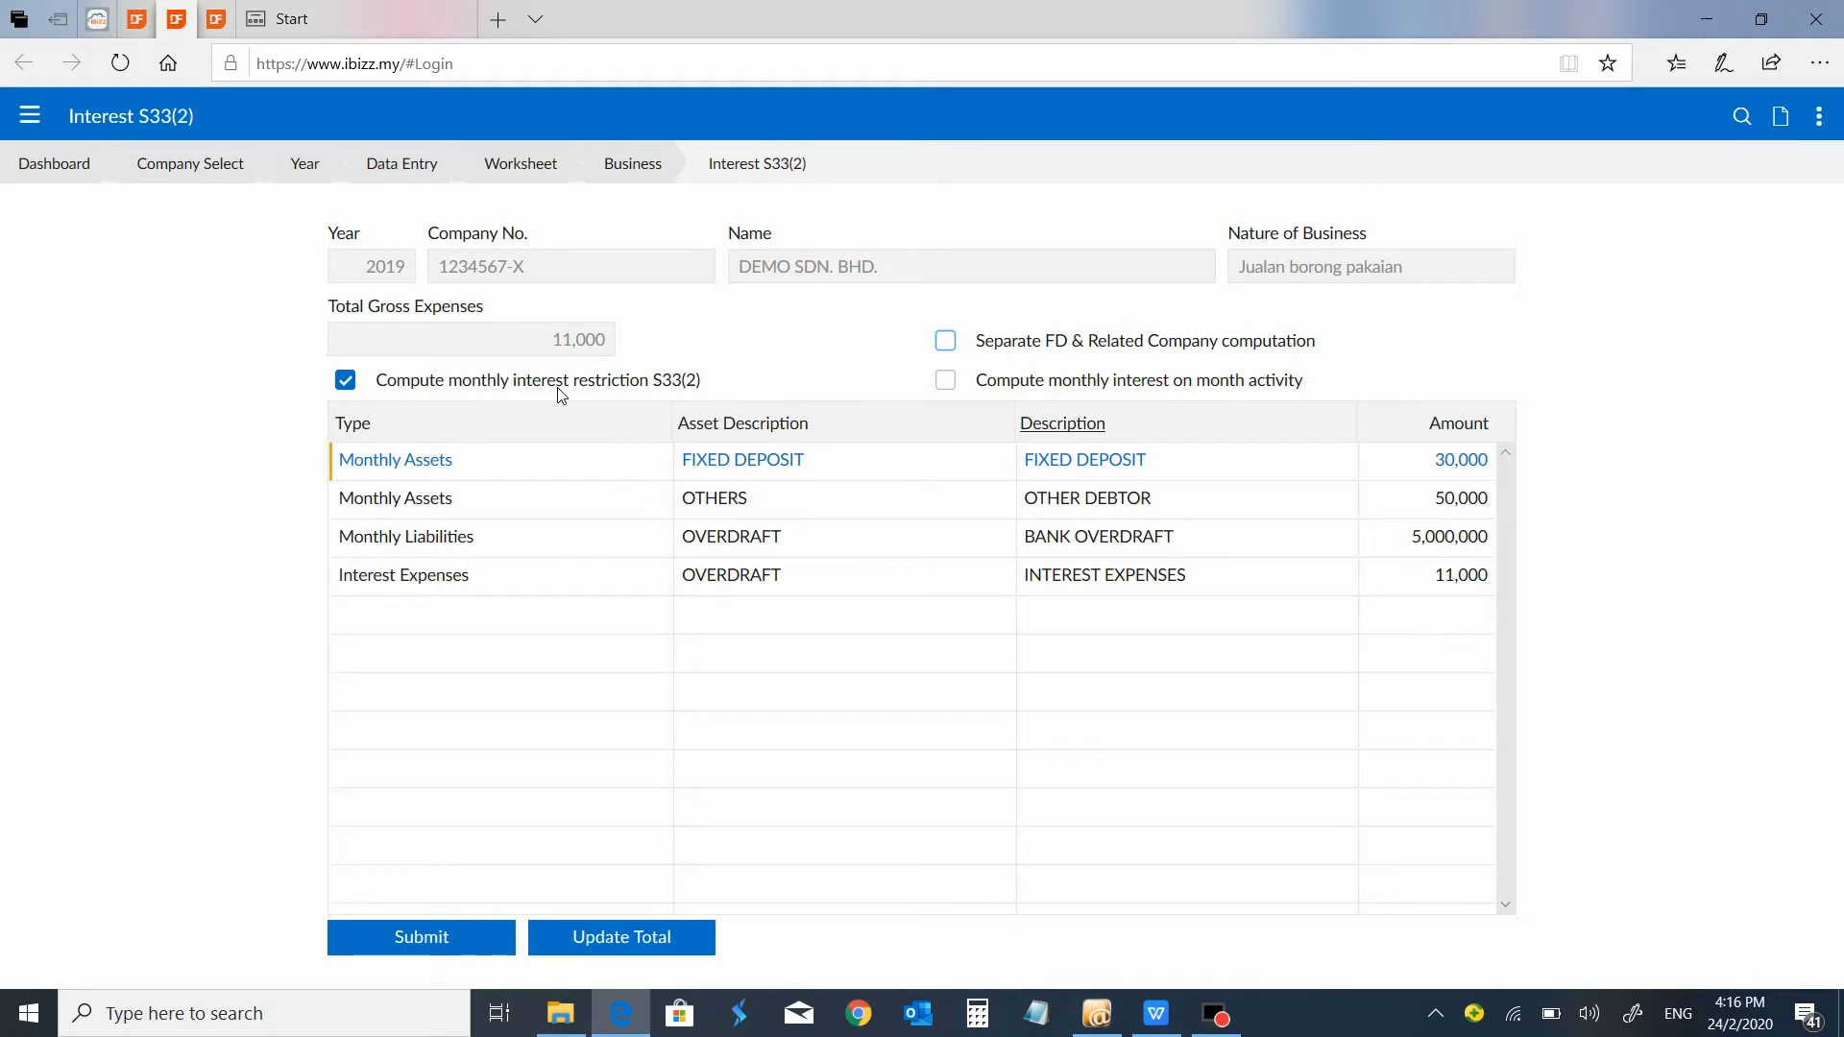
pyautogui.click(633, 164)
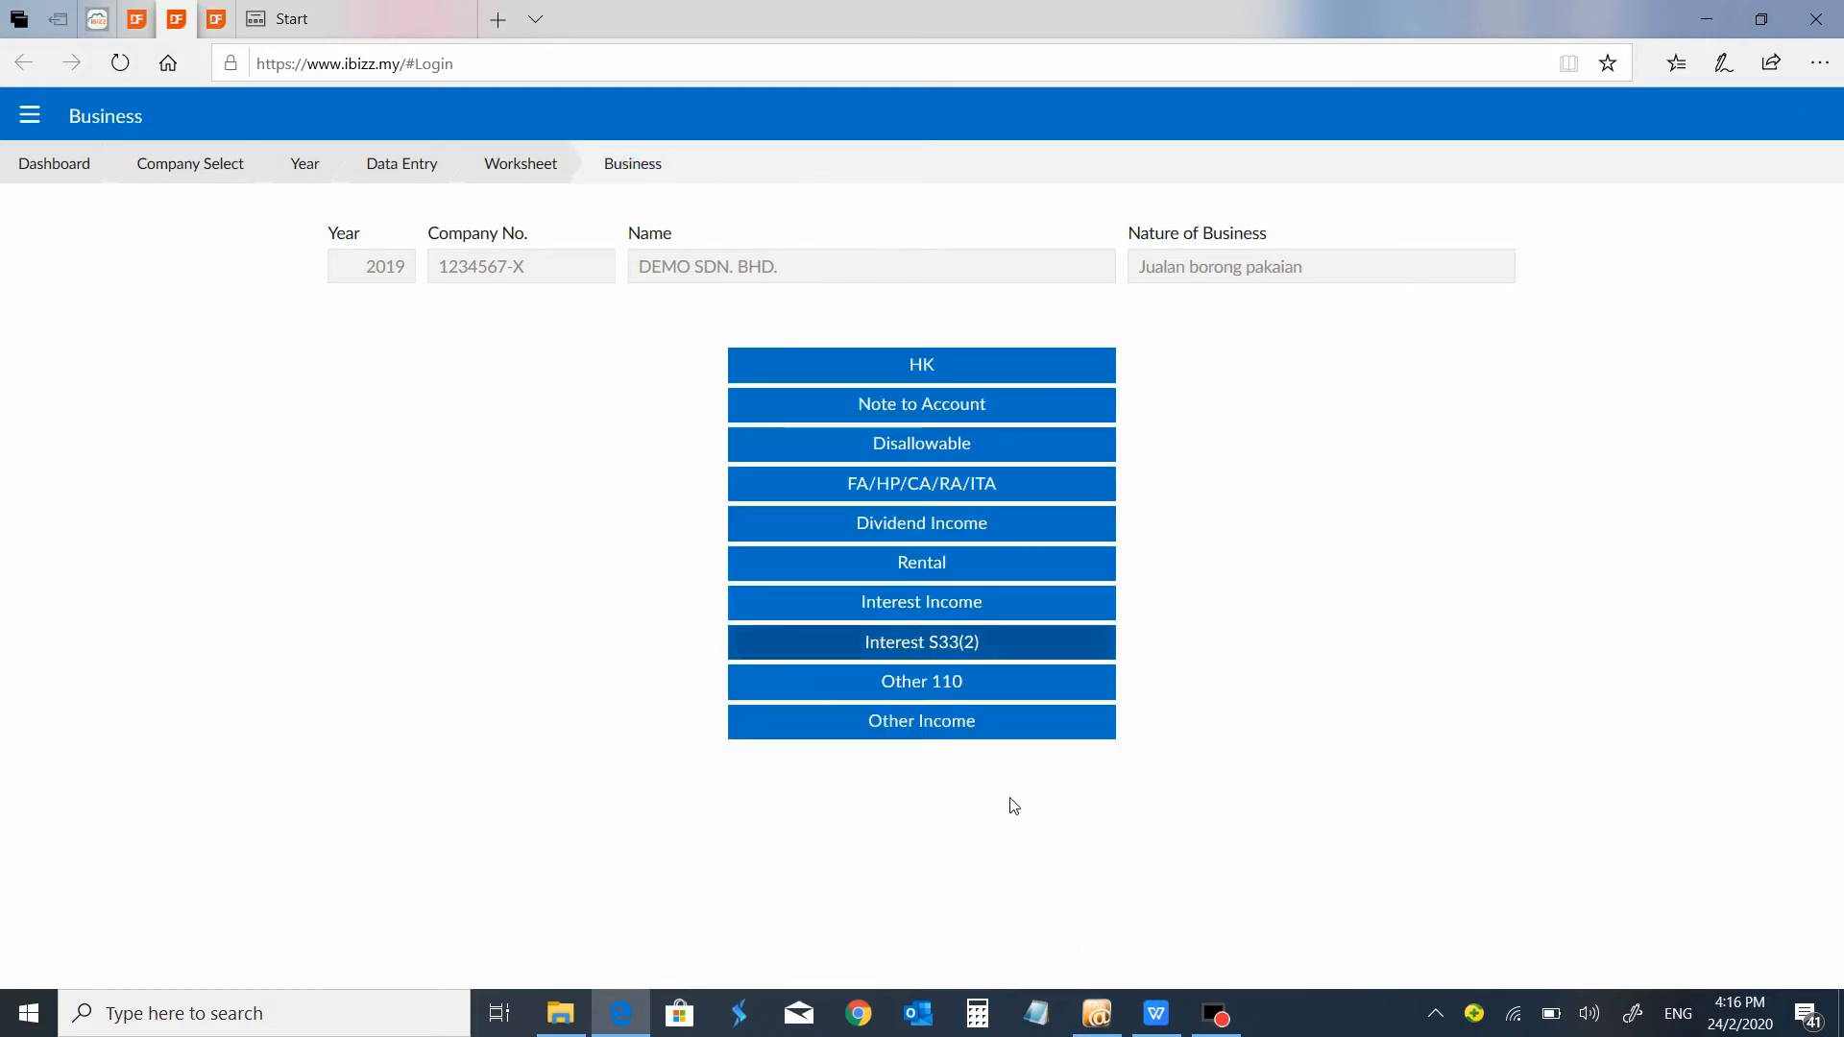
# View the business's Other 110 and Other Income screens and return to the company's data entry sections.
pyautogui.click(982, 690)
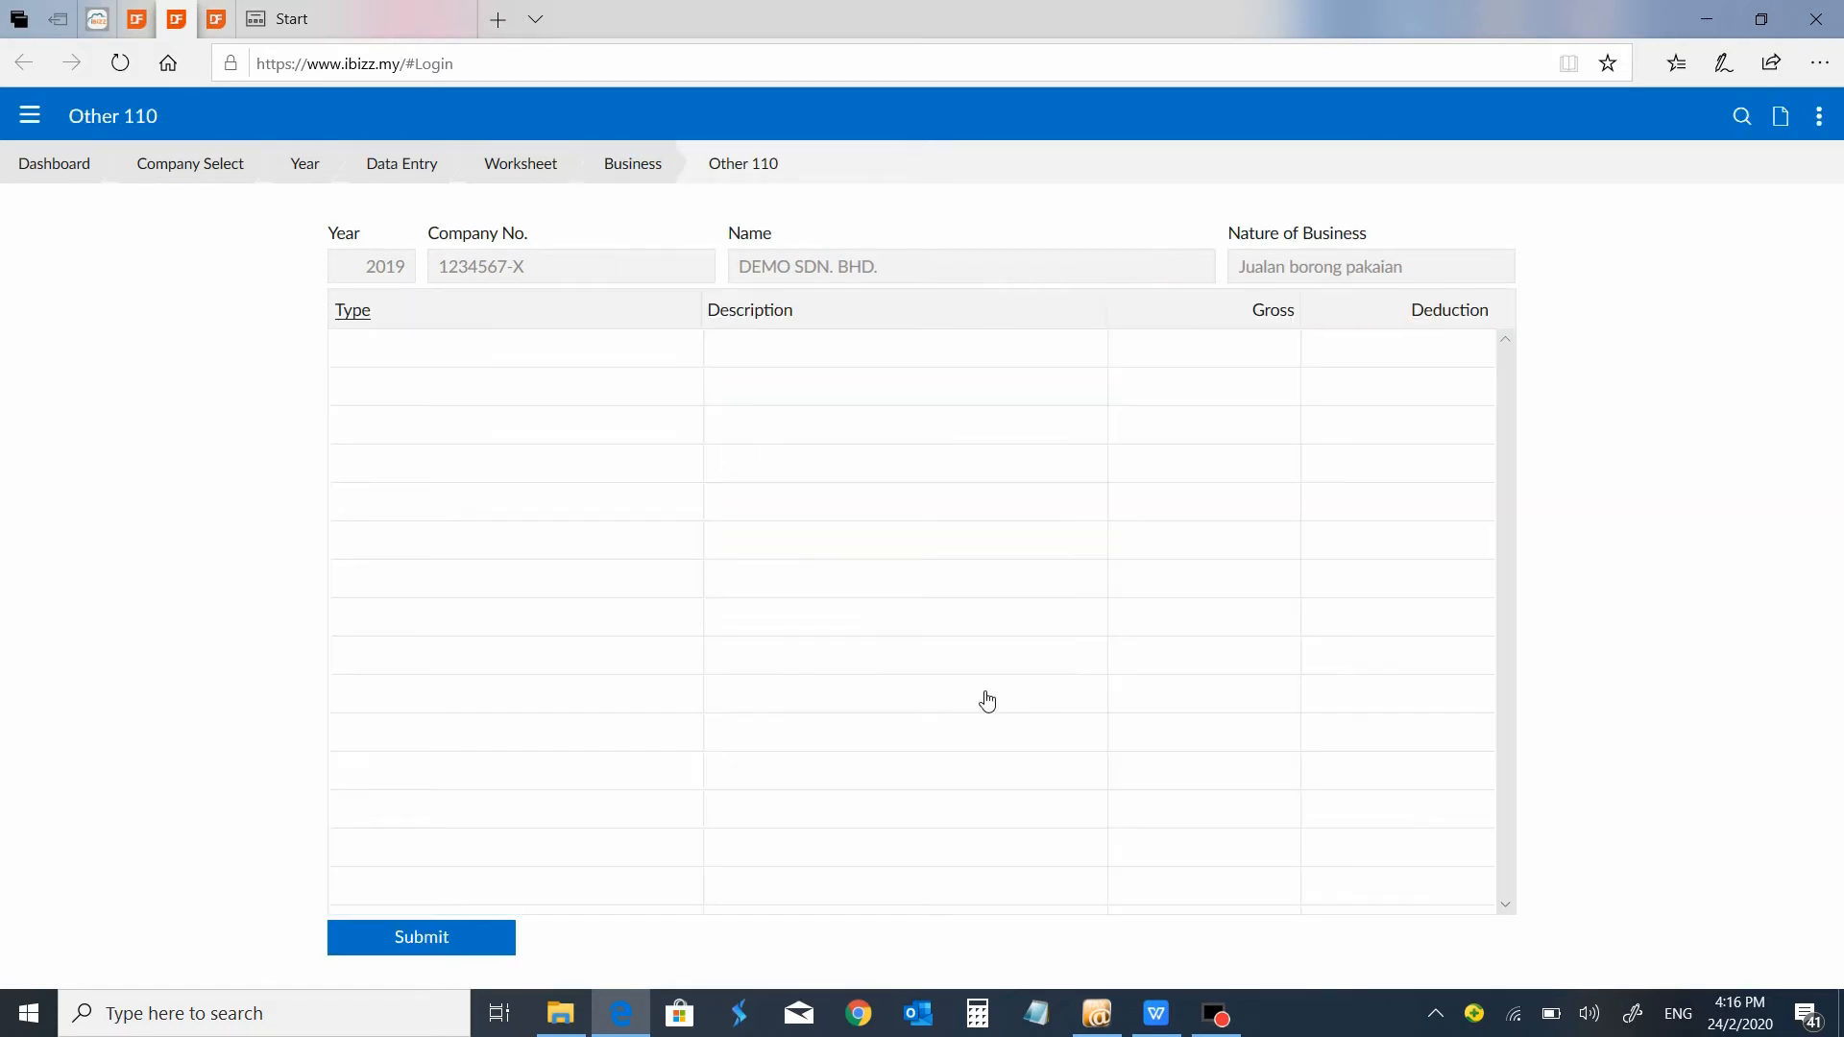
pyautogui.click(645, 166)
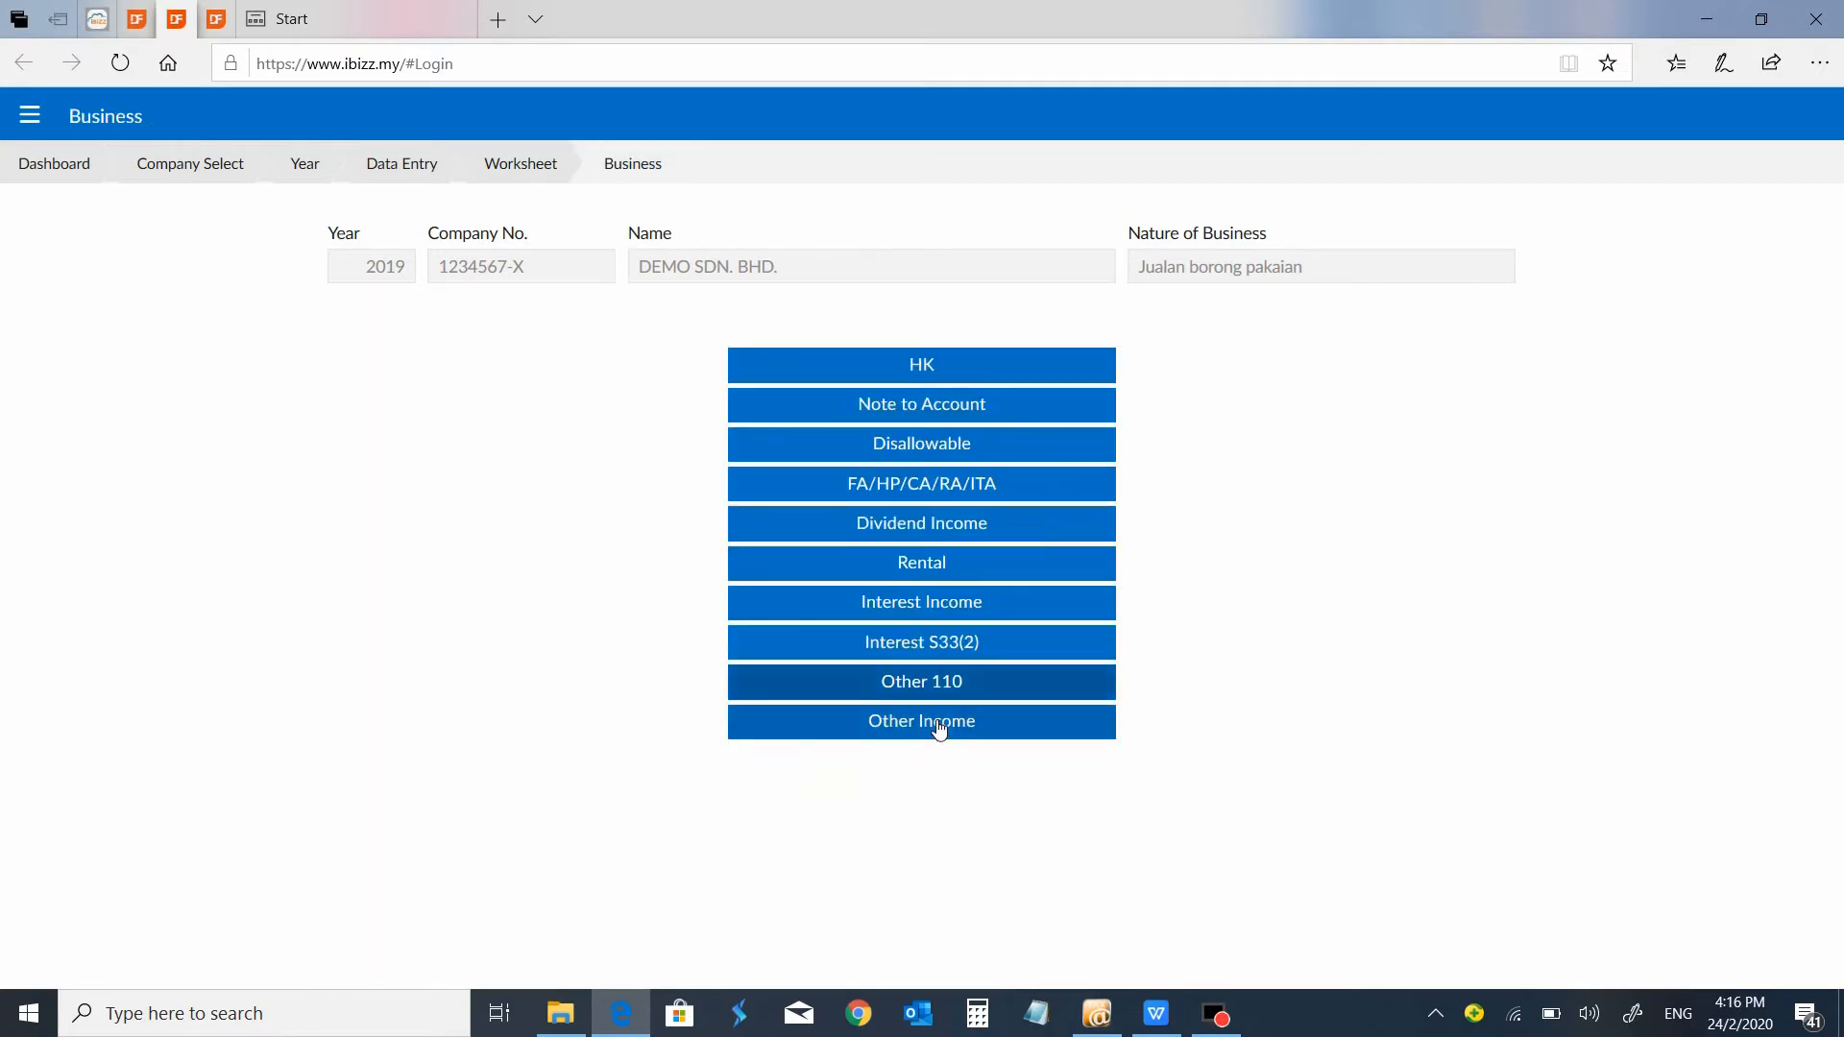
pyautogui.click(931, 726)
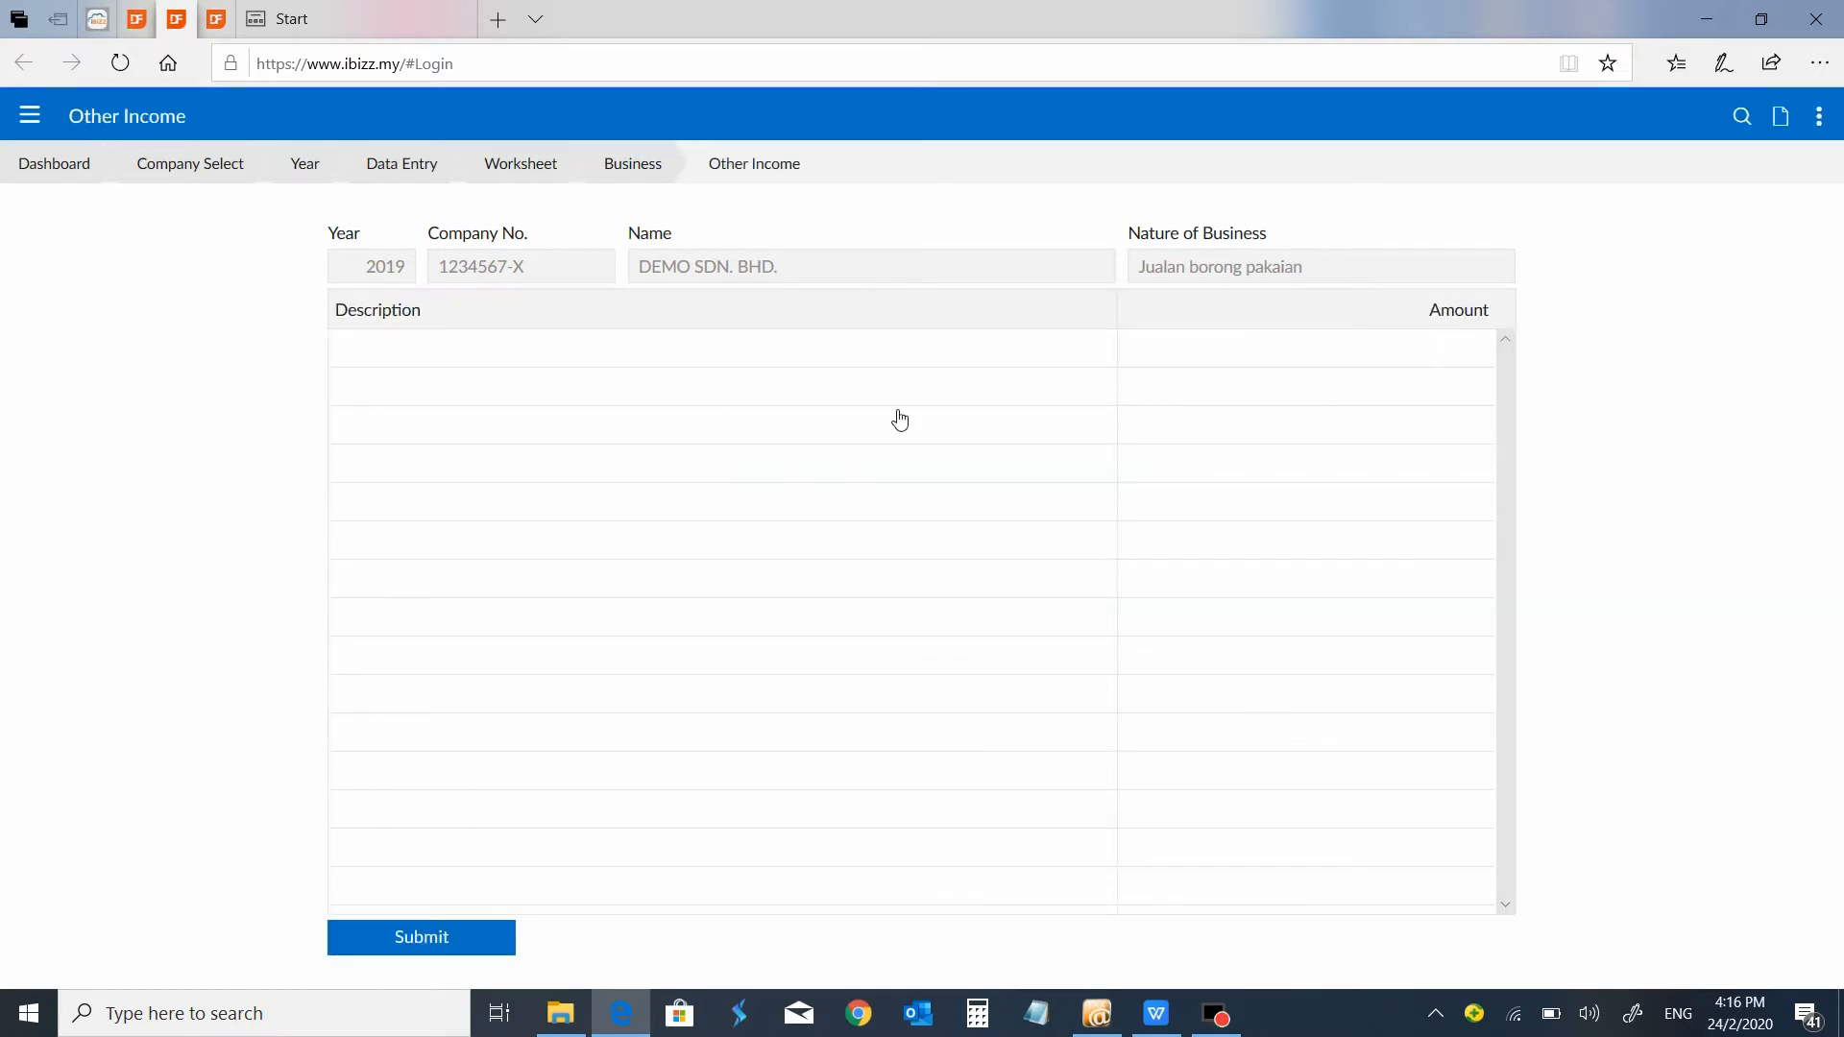
pyautogui.click(534, 173)
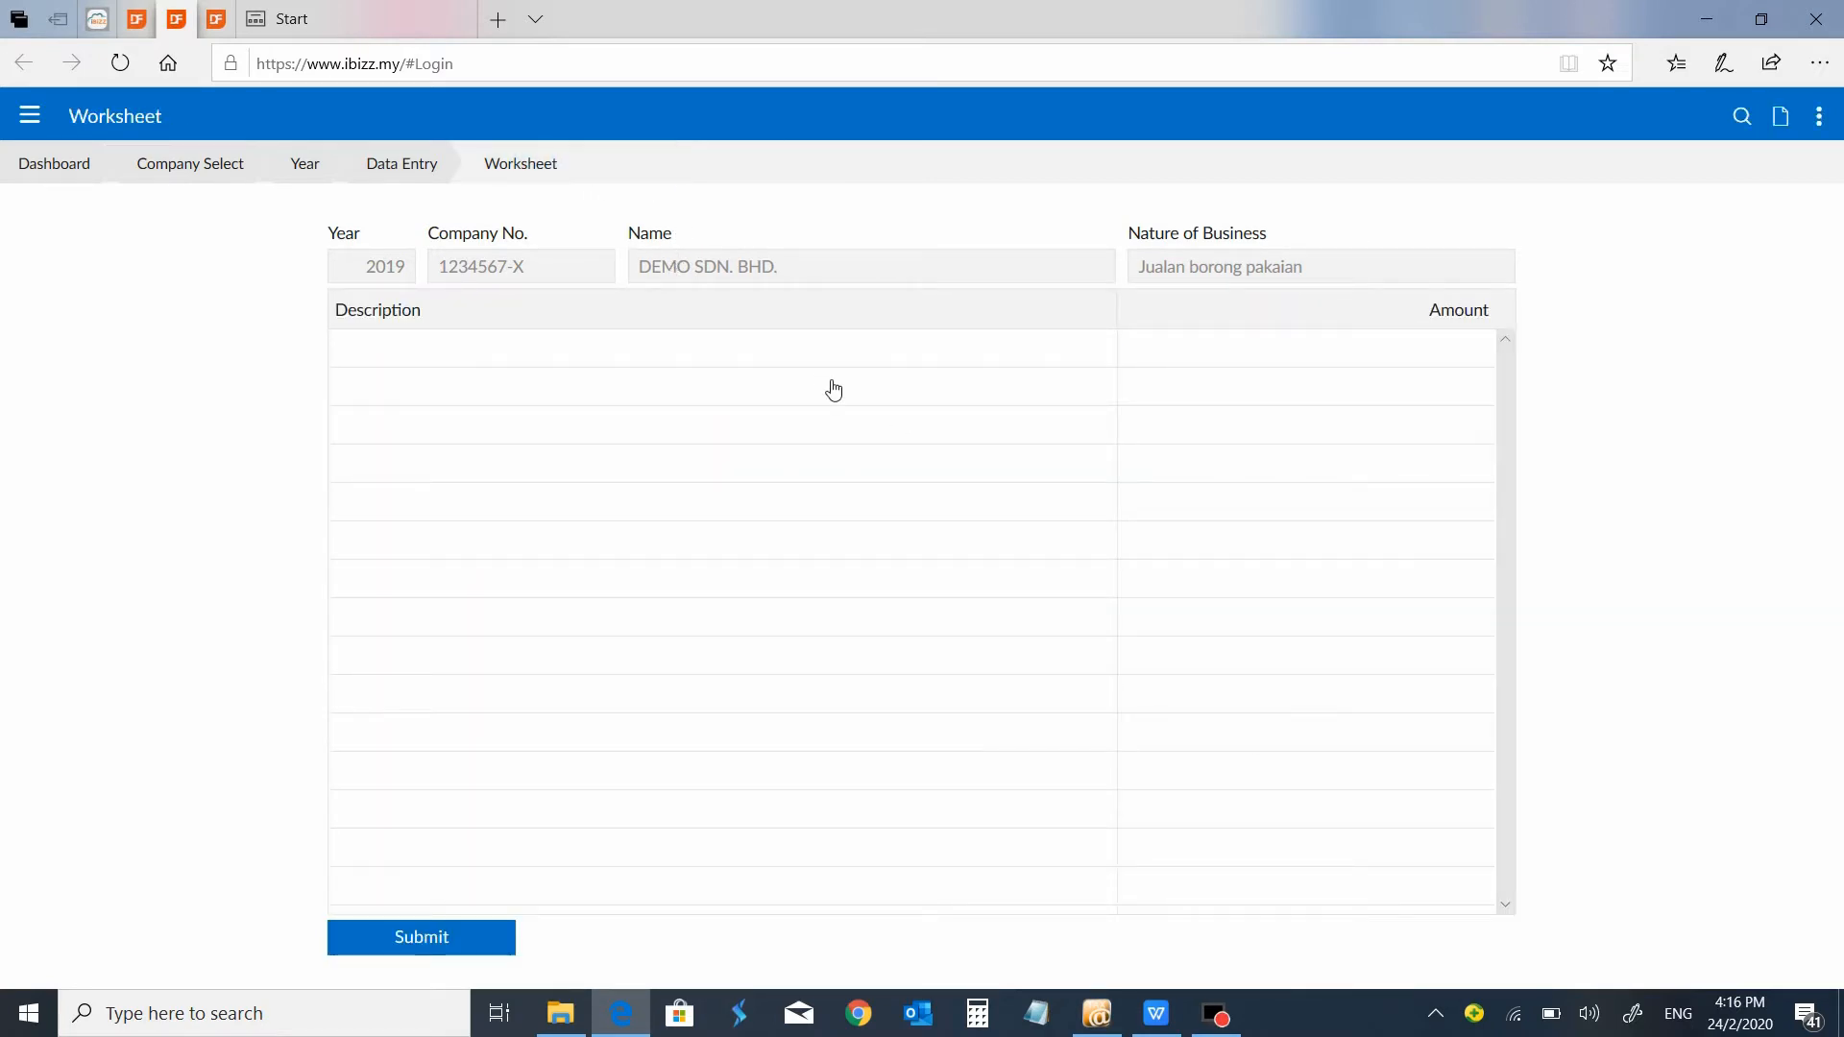
pyautogui.click(416, 165)
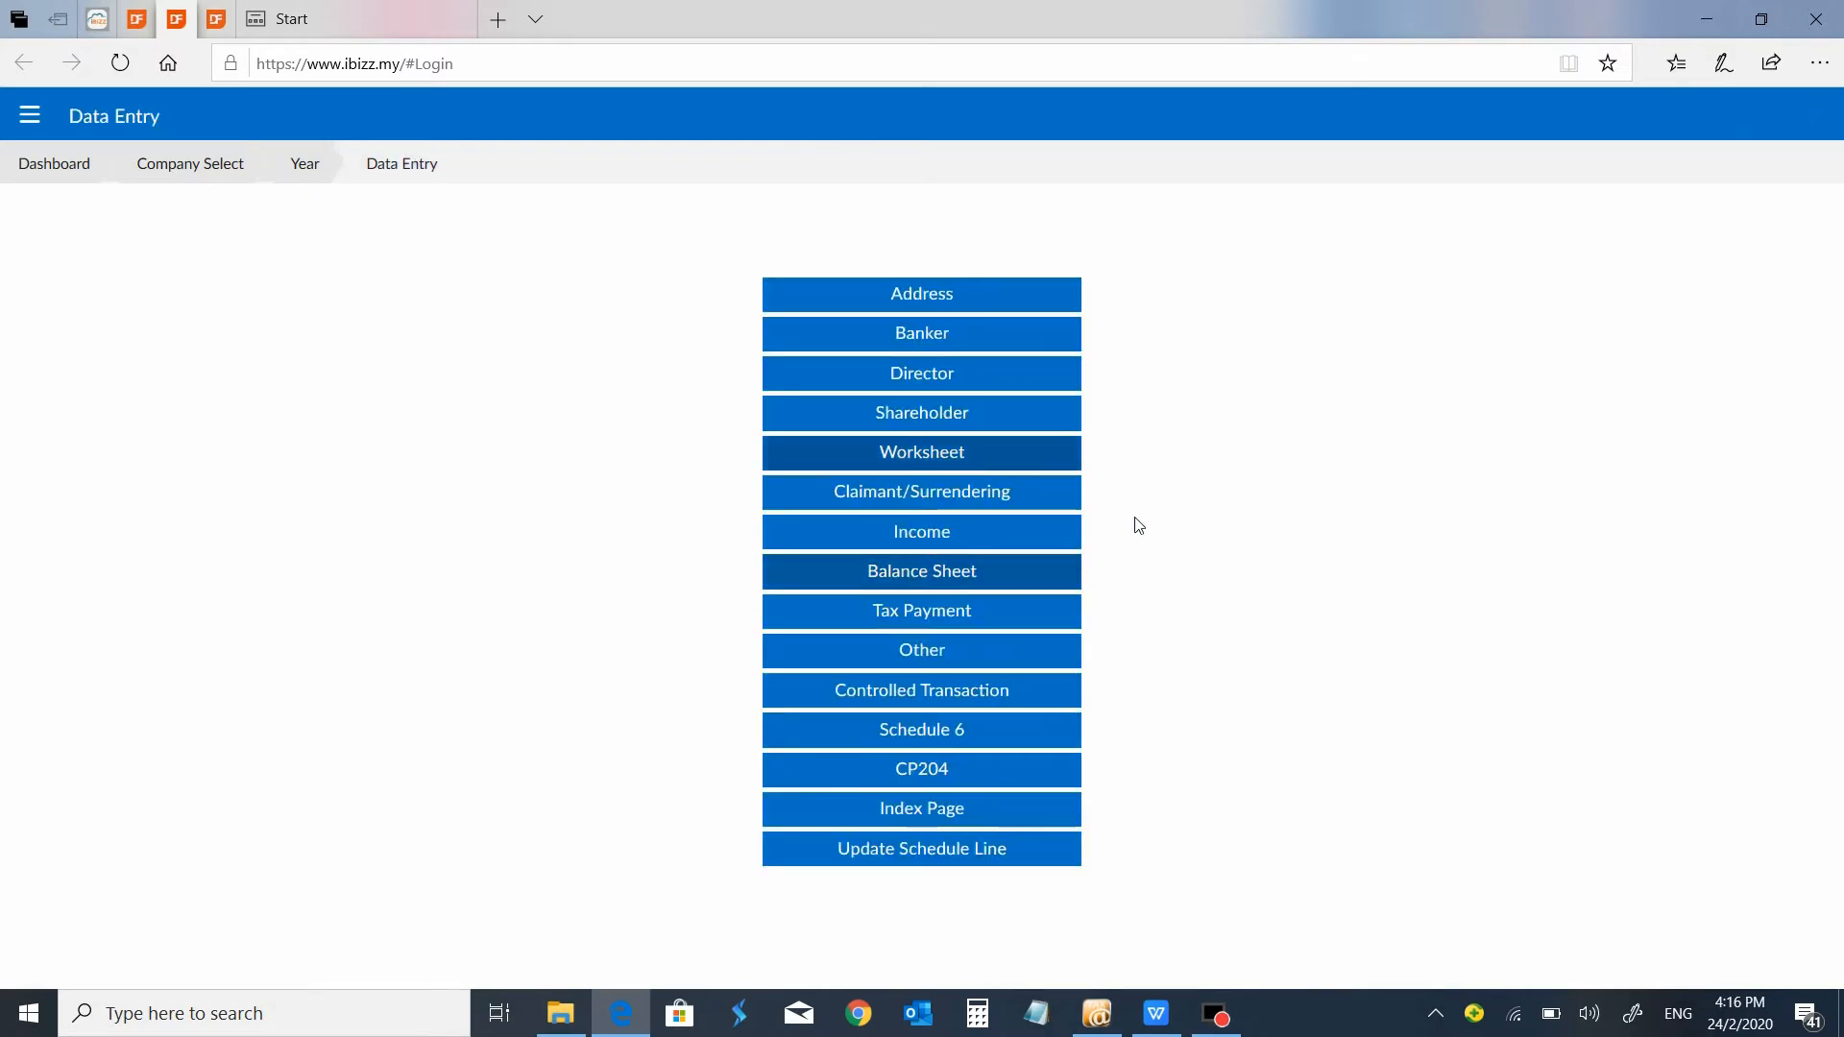
# Examine the company's Income figures and Tax Payment entries for 2019, returning to the data entry sections.
pyautogui.click(951, 534)
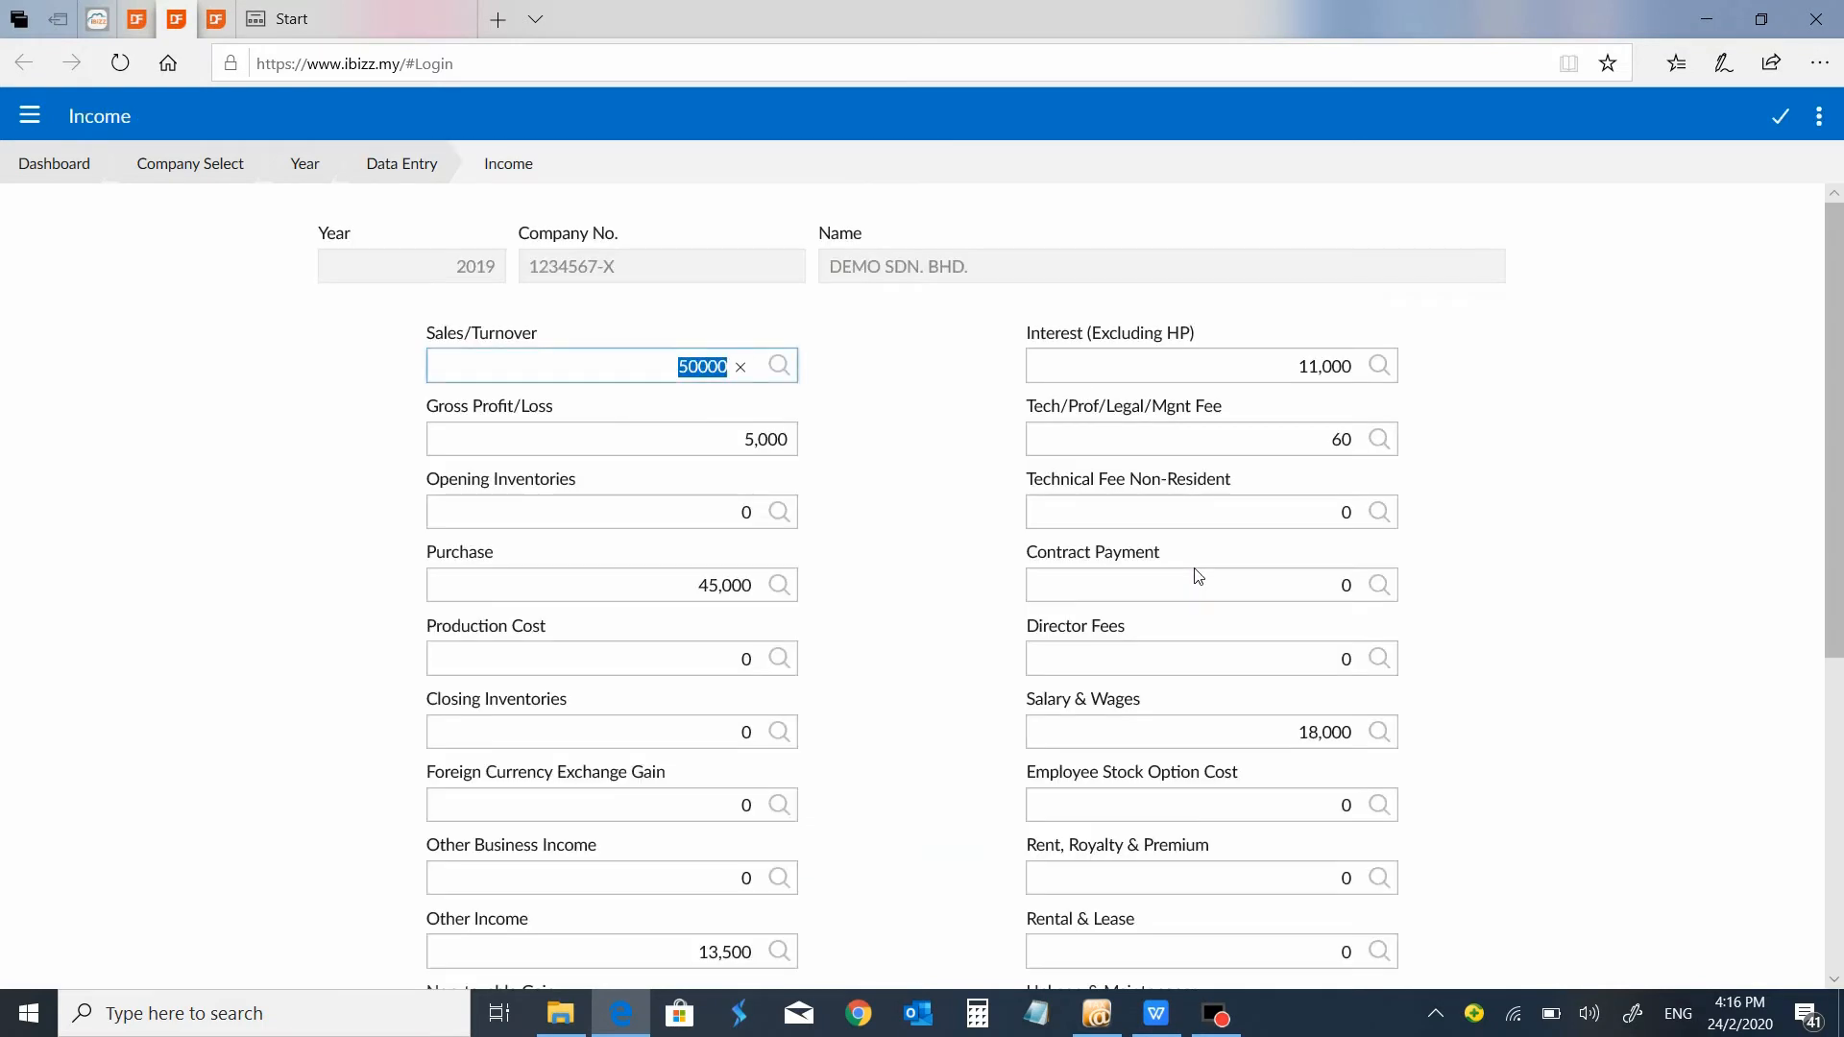
pyautogui.click(425, 172)
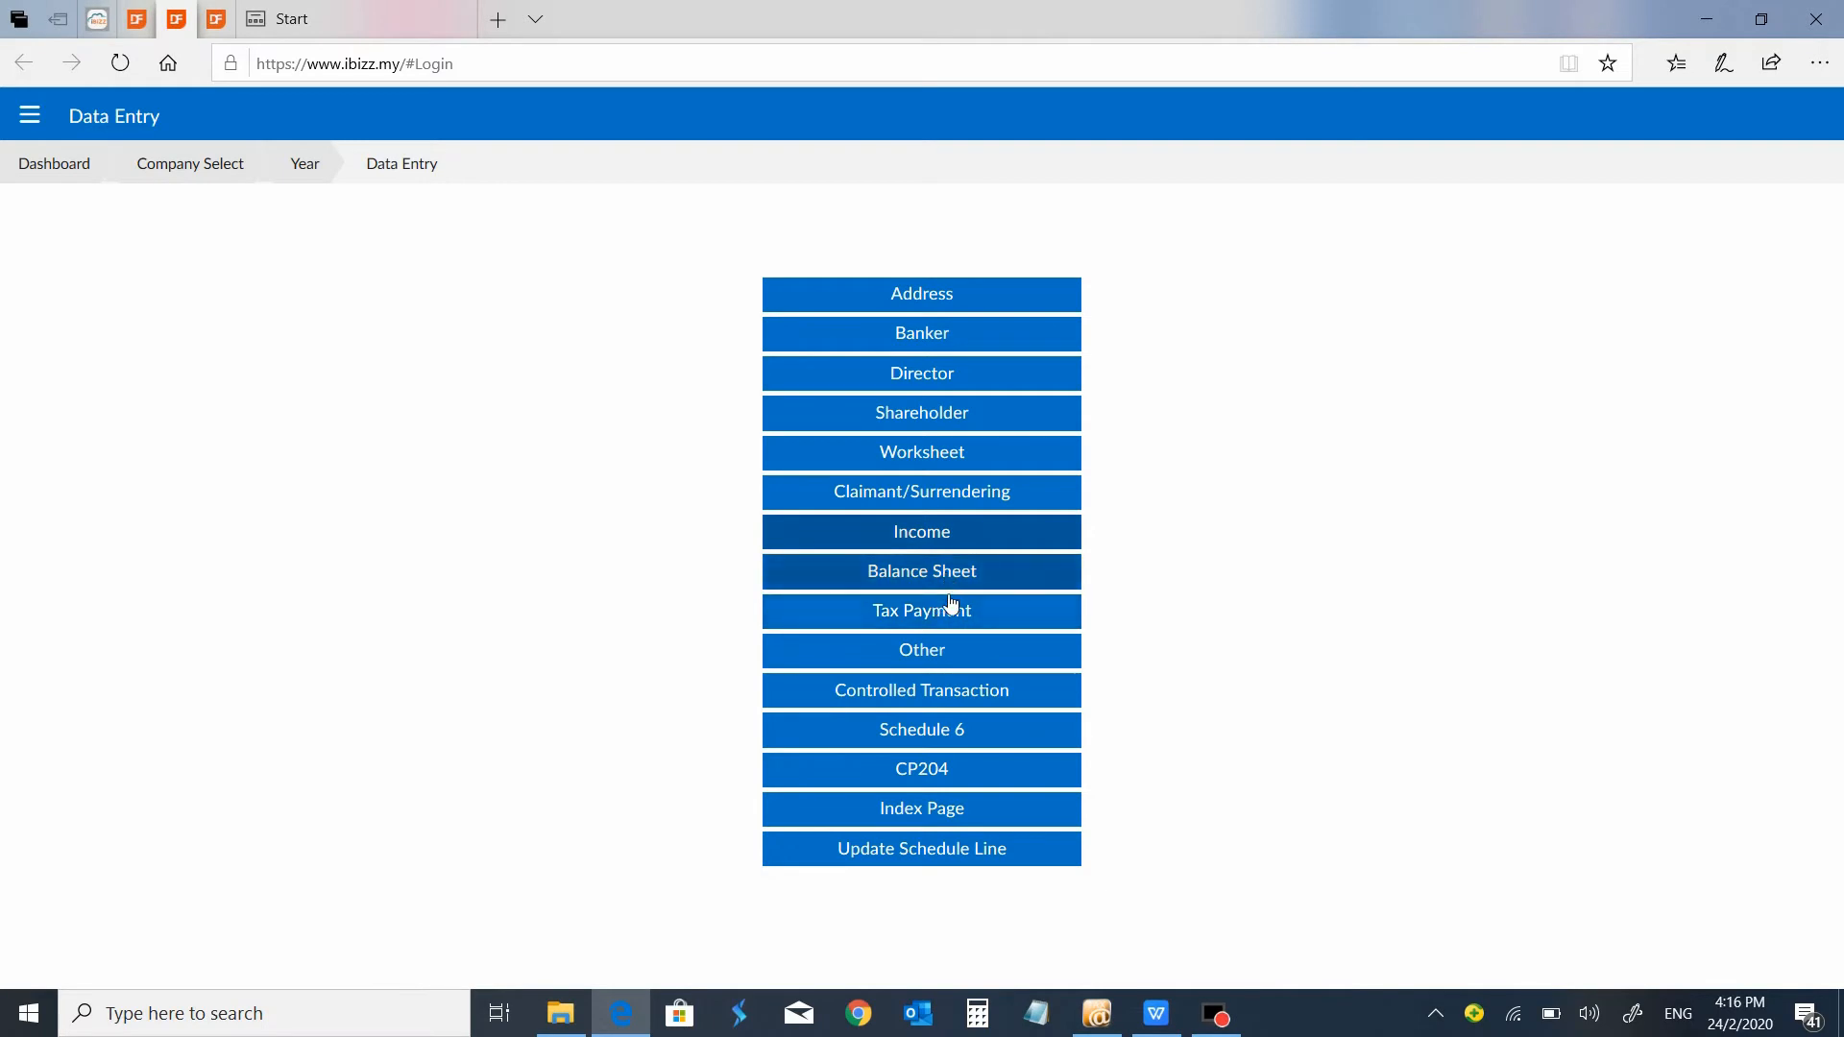
pyautogui.click(947, 615)
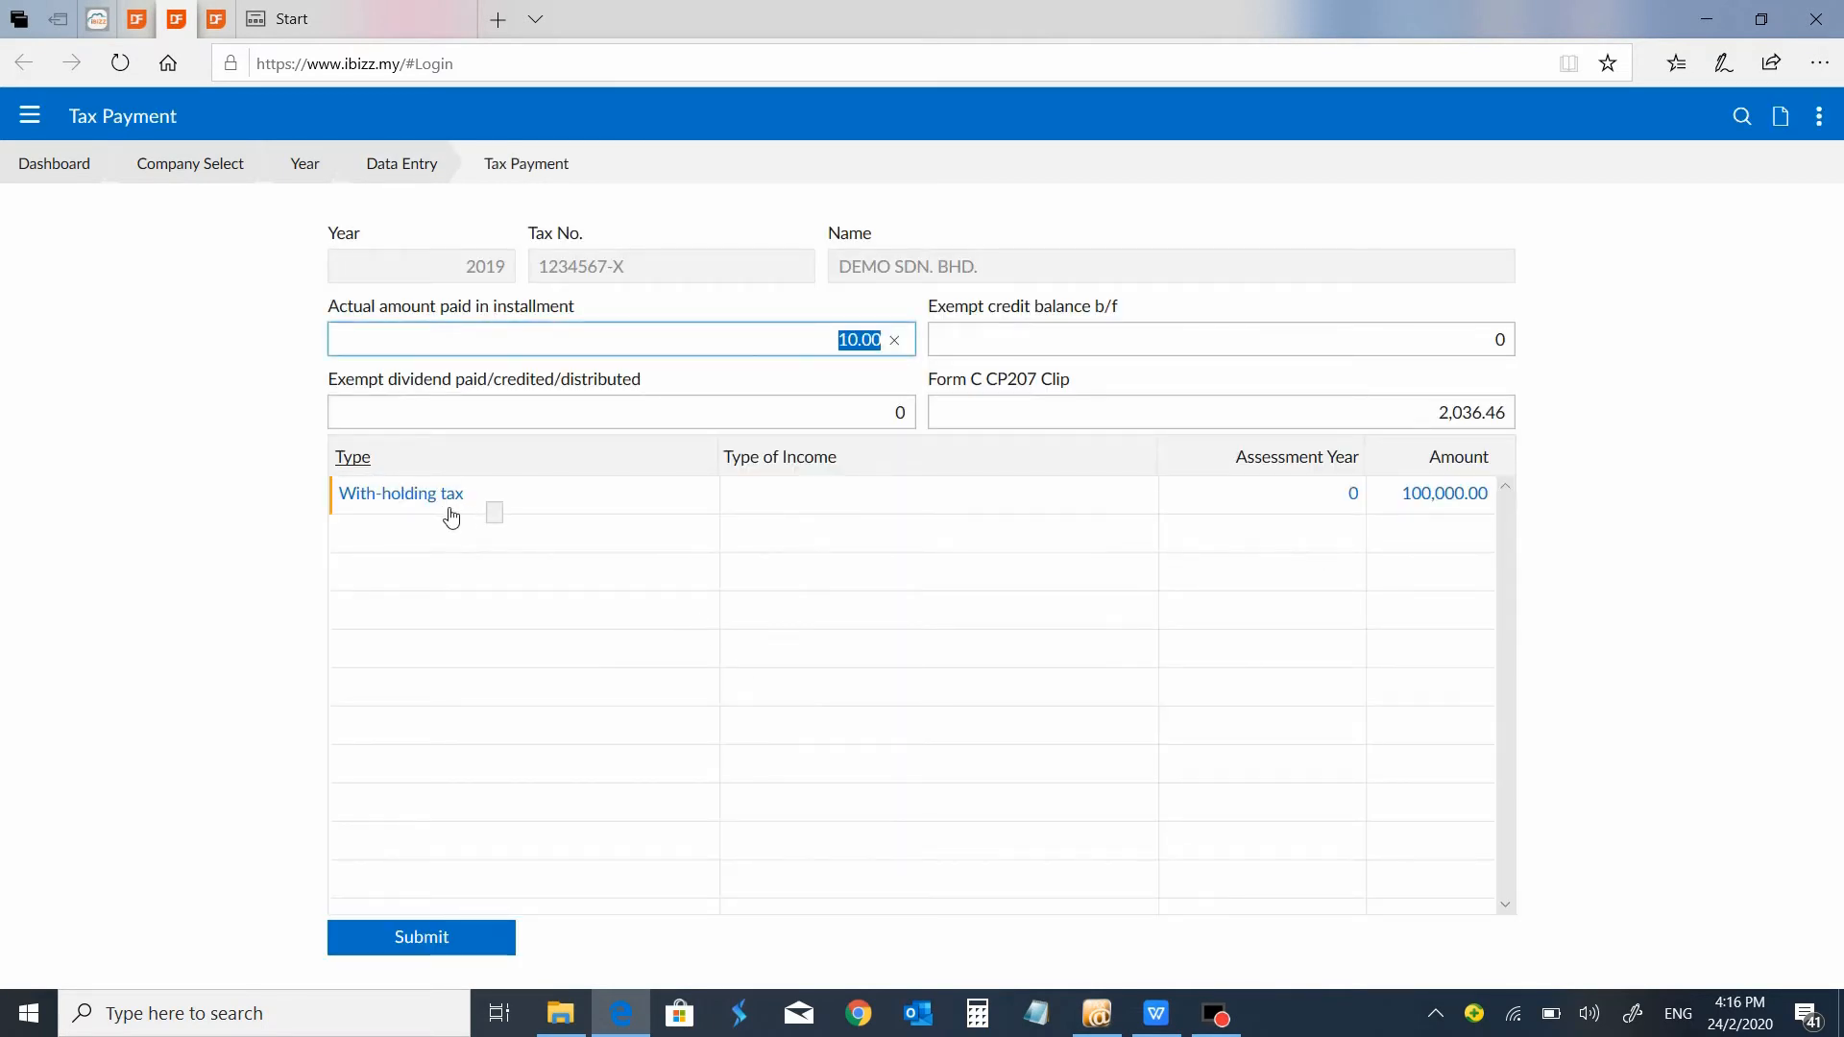
pyautogui.click(410, 169)
# View the Other incentive claims and the Controlled Transaction entries, returning to the data entry sections.
pyautogui.click(937, 657)
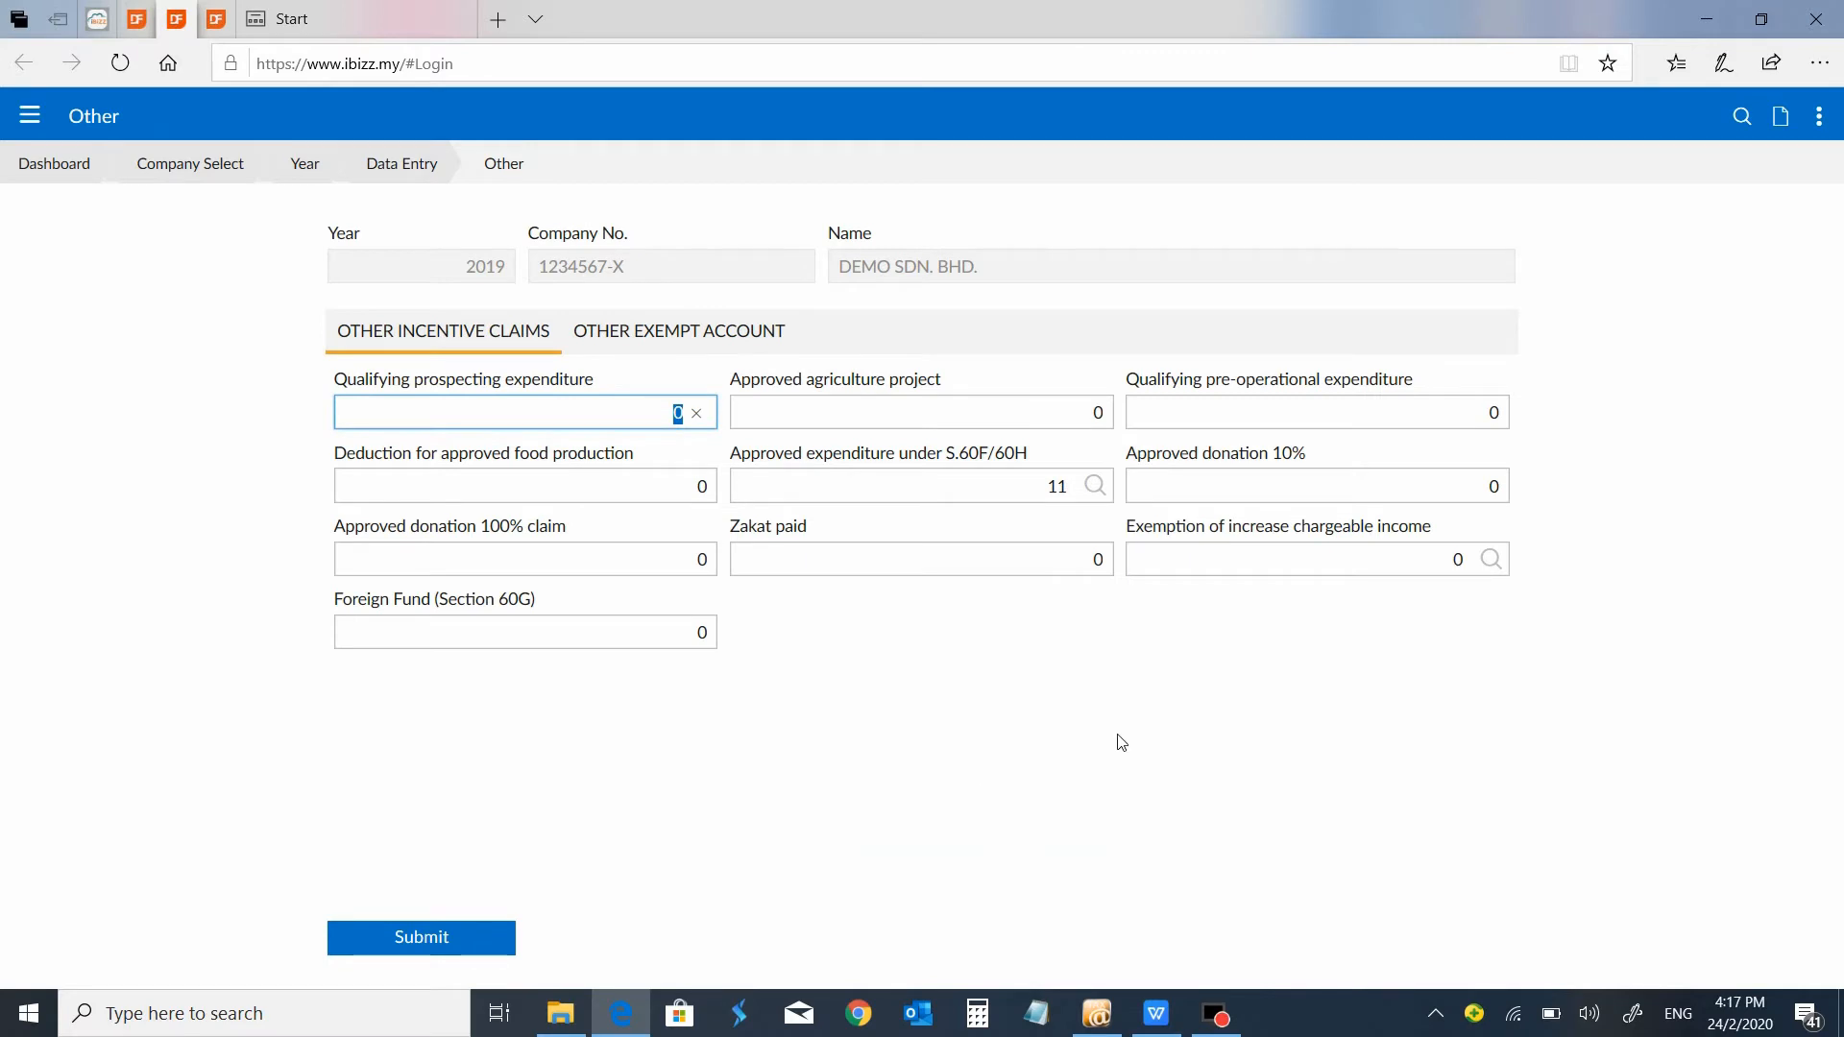
pyautogui.click(408, 167)
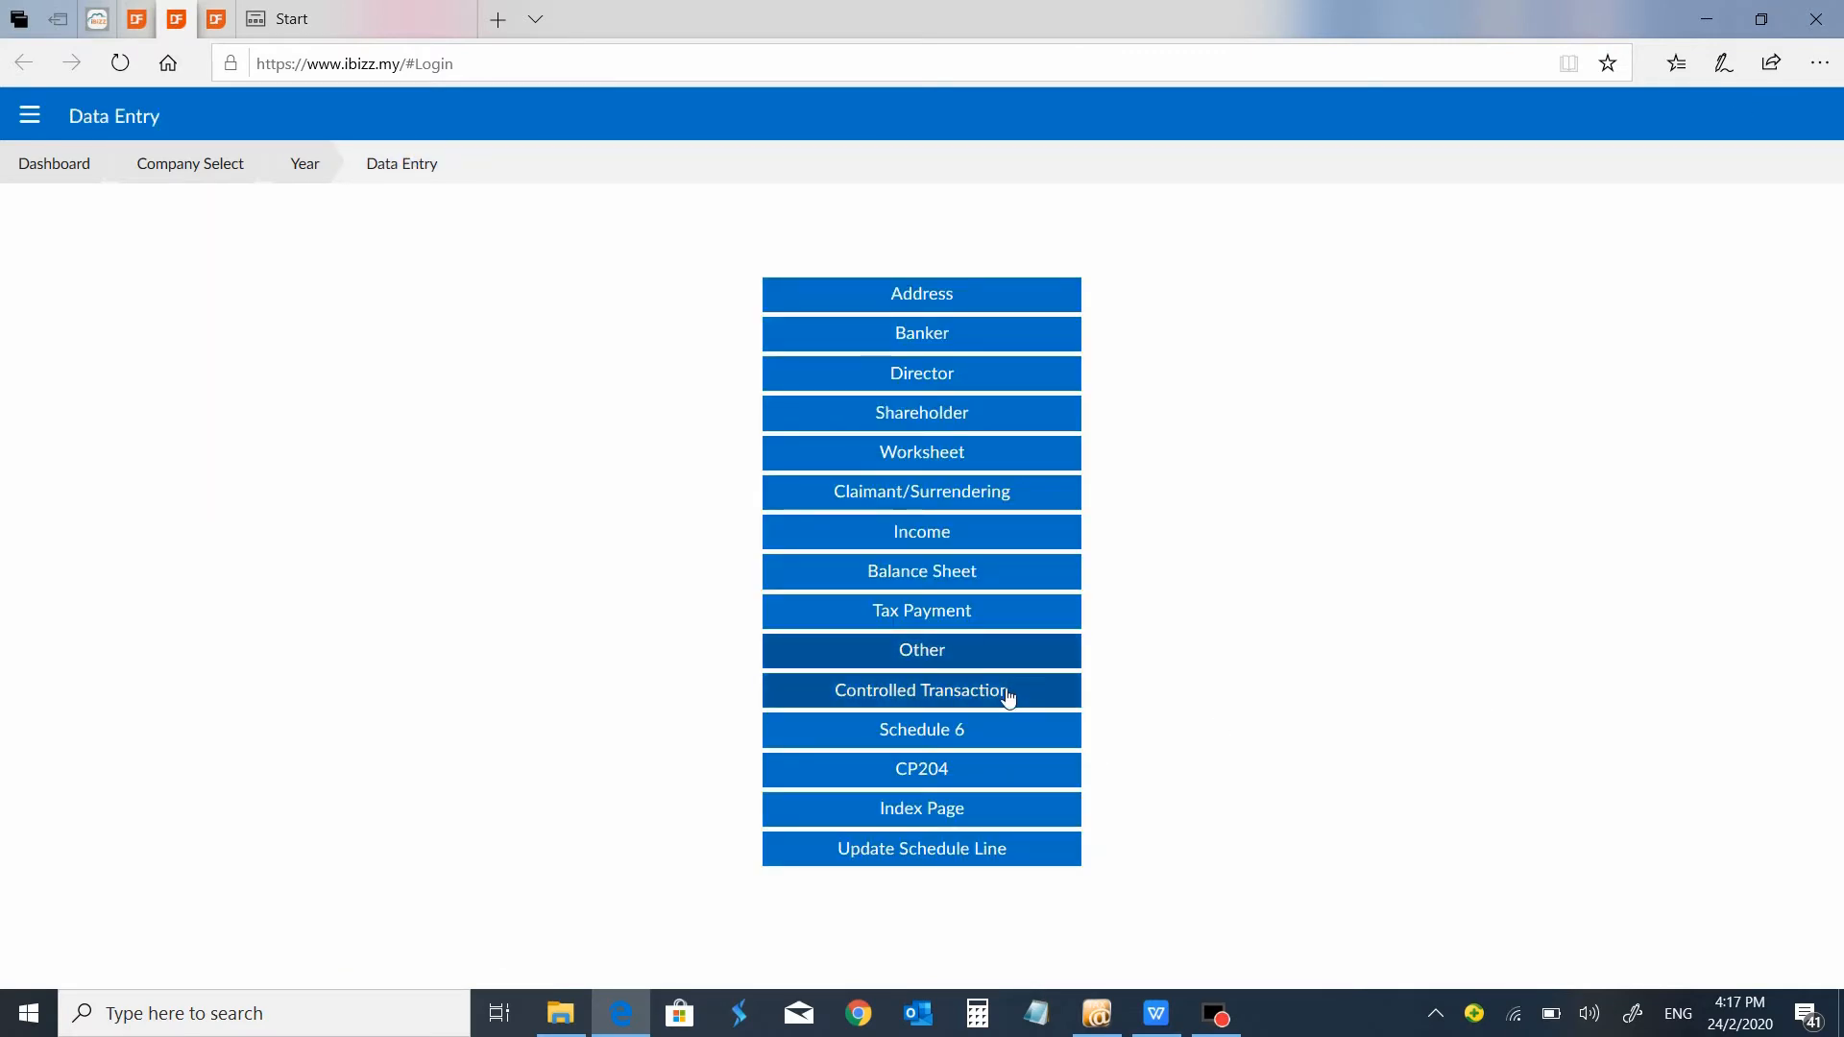
pyautogui.click(1008, 693)
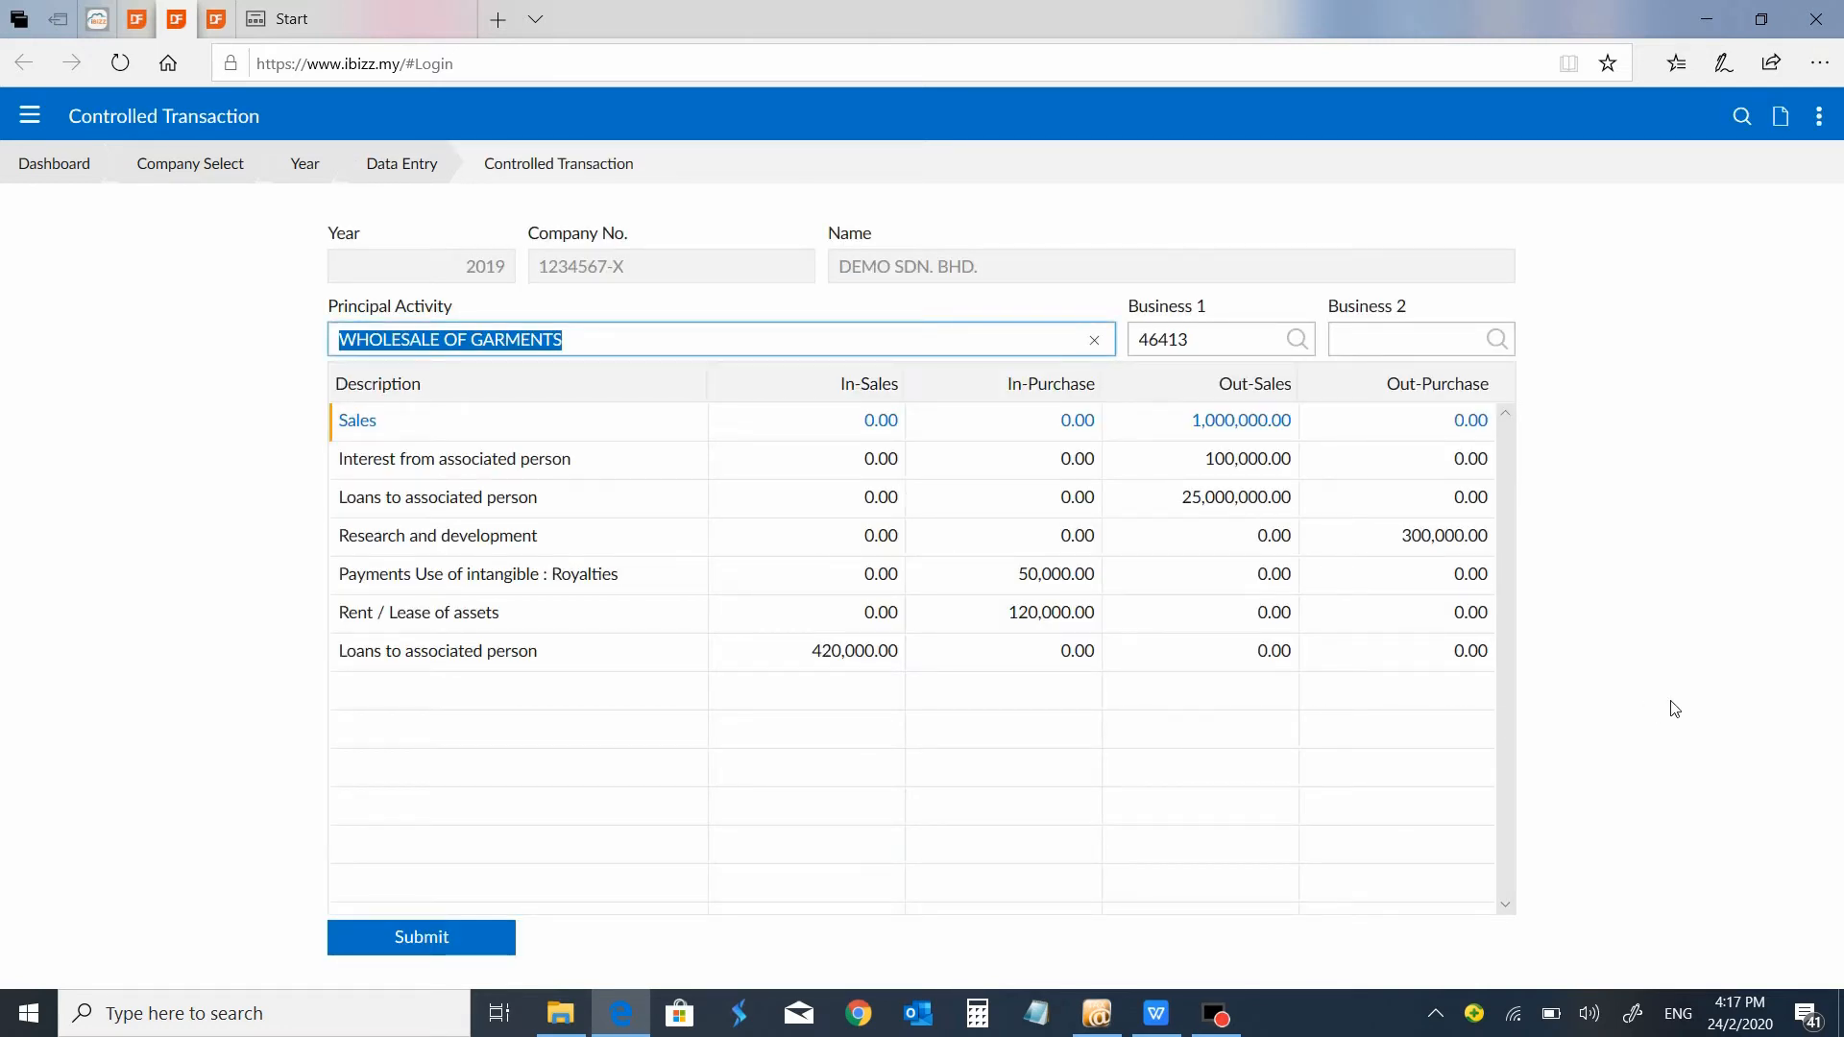
pyautogui.click(420, 169)
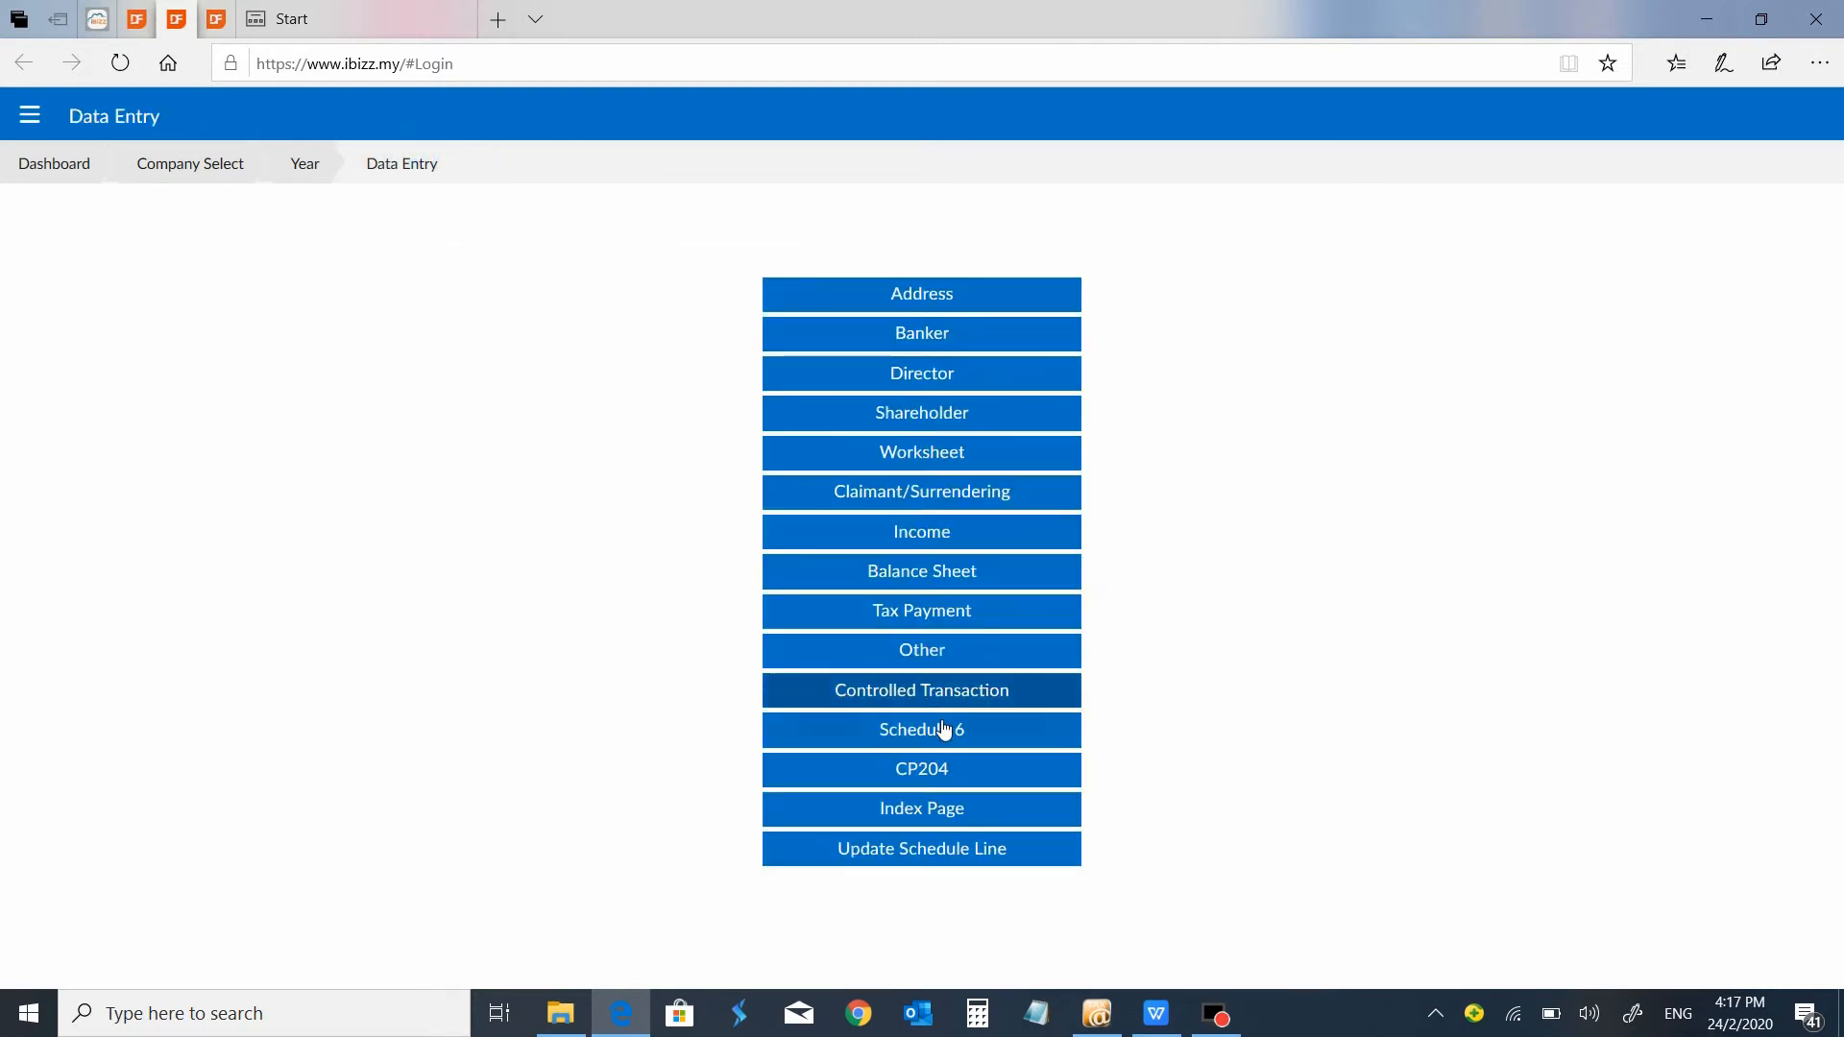
# View Schedule 6 and the CP204 form, including its CP204A and Payment pages, and return to the data entry sections.
pyautogui.click(932, 732)
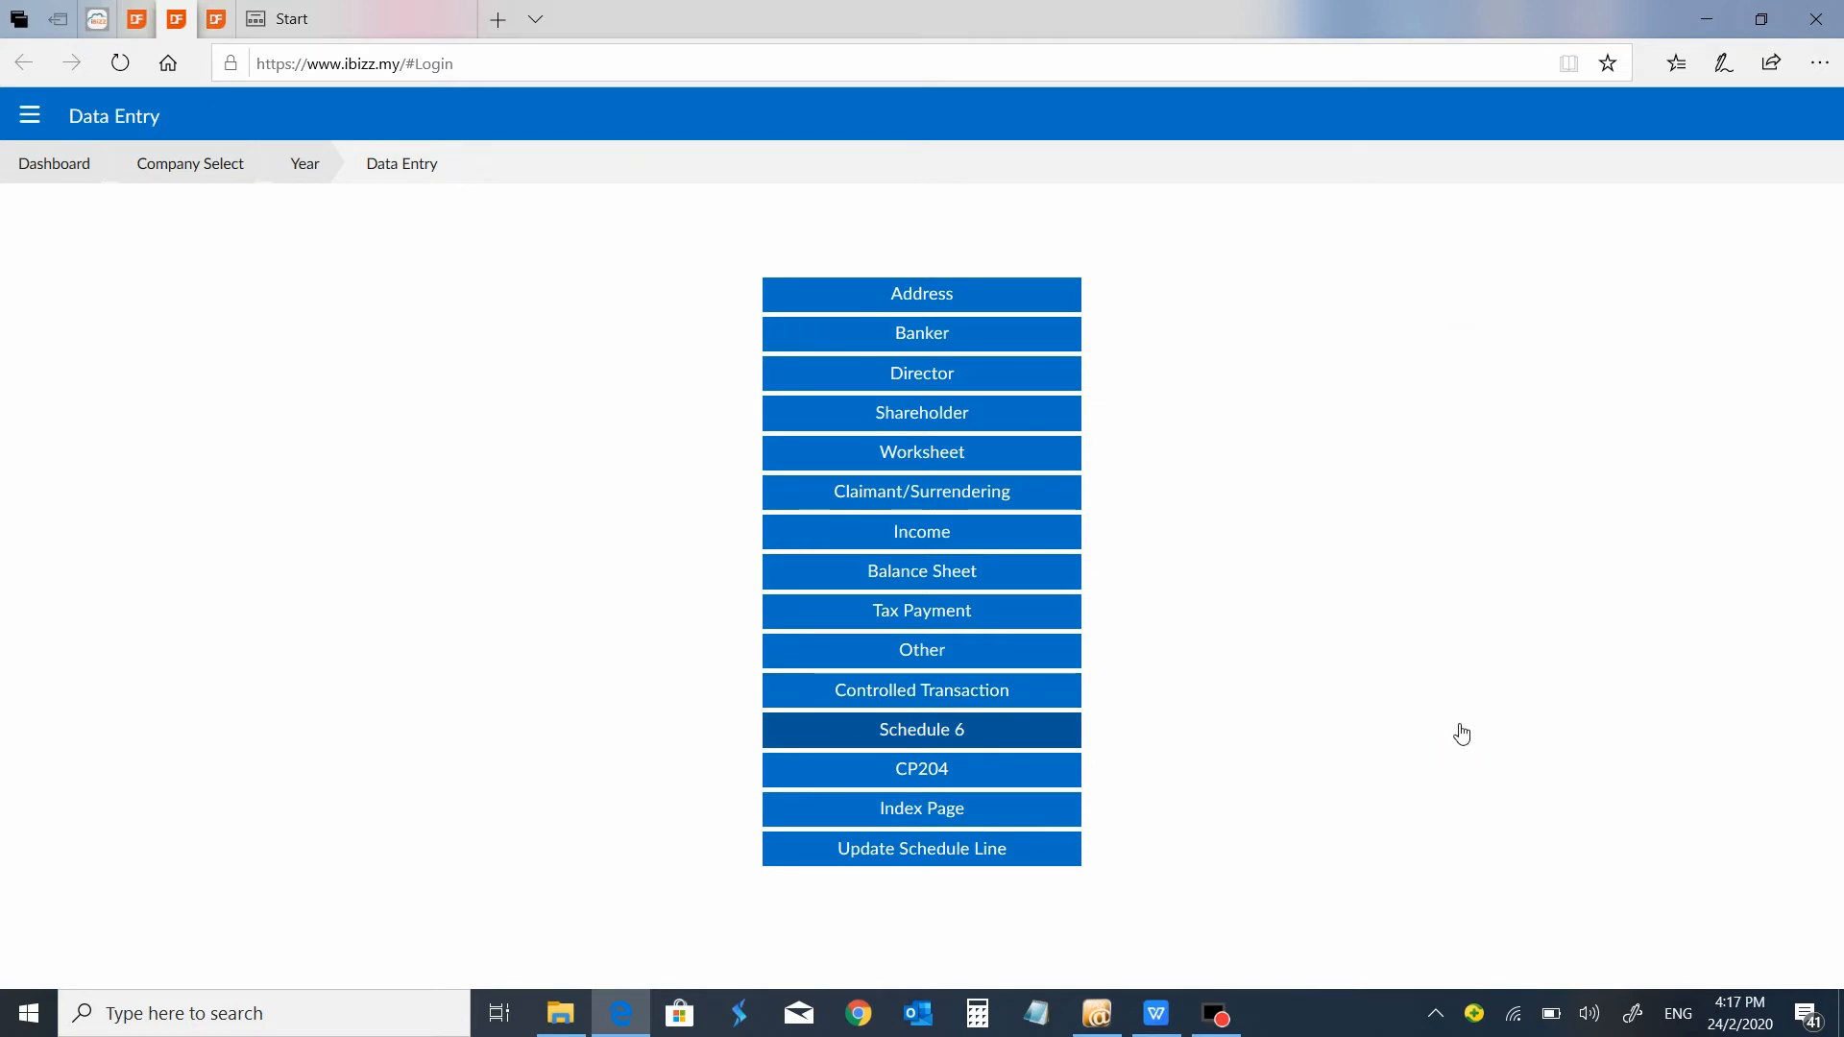
pyautogui.click(434, 171)
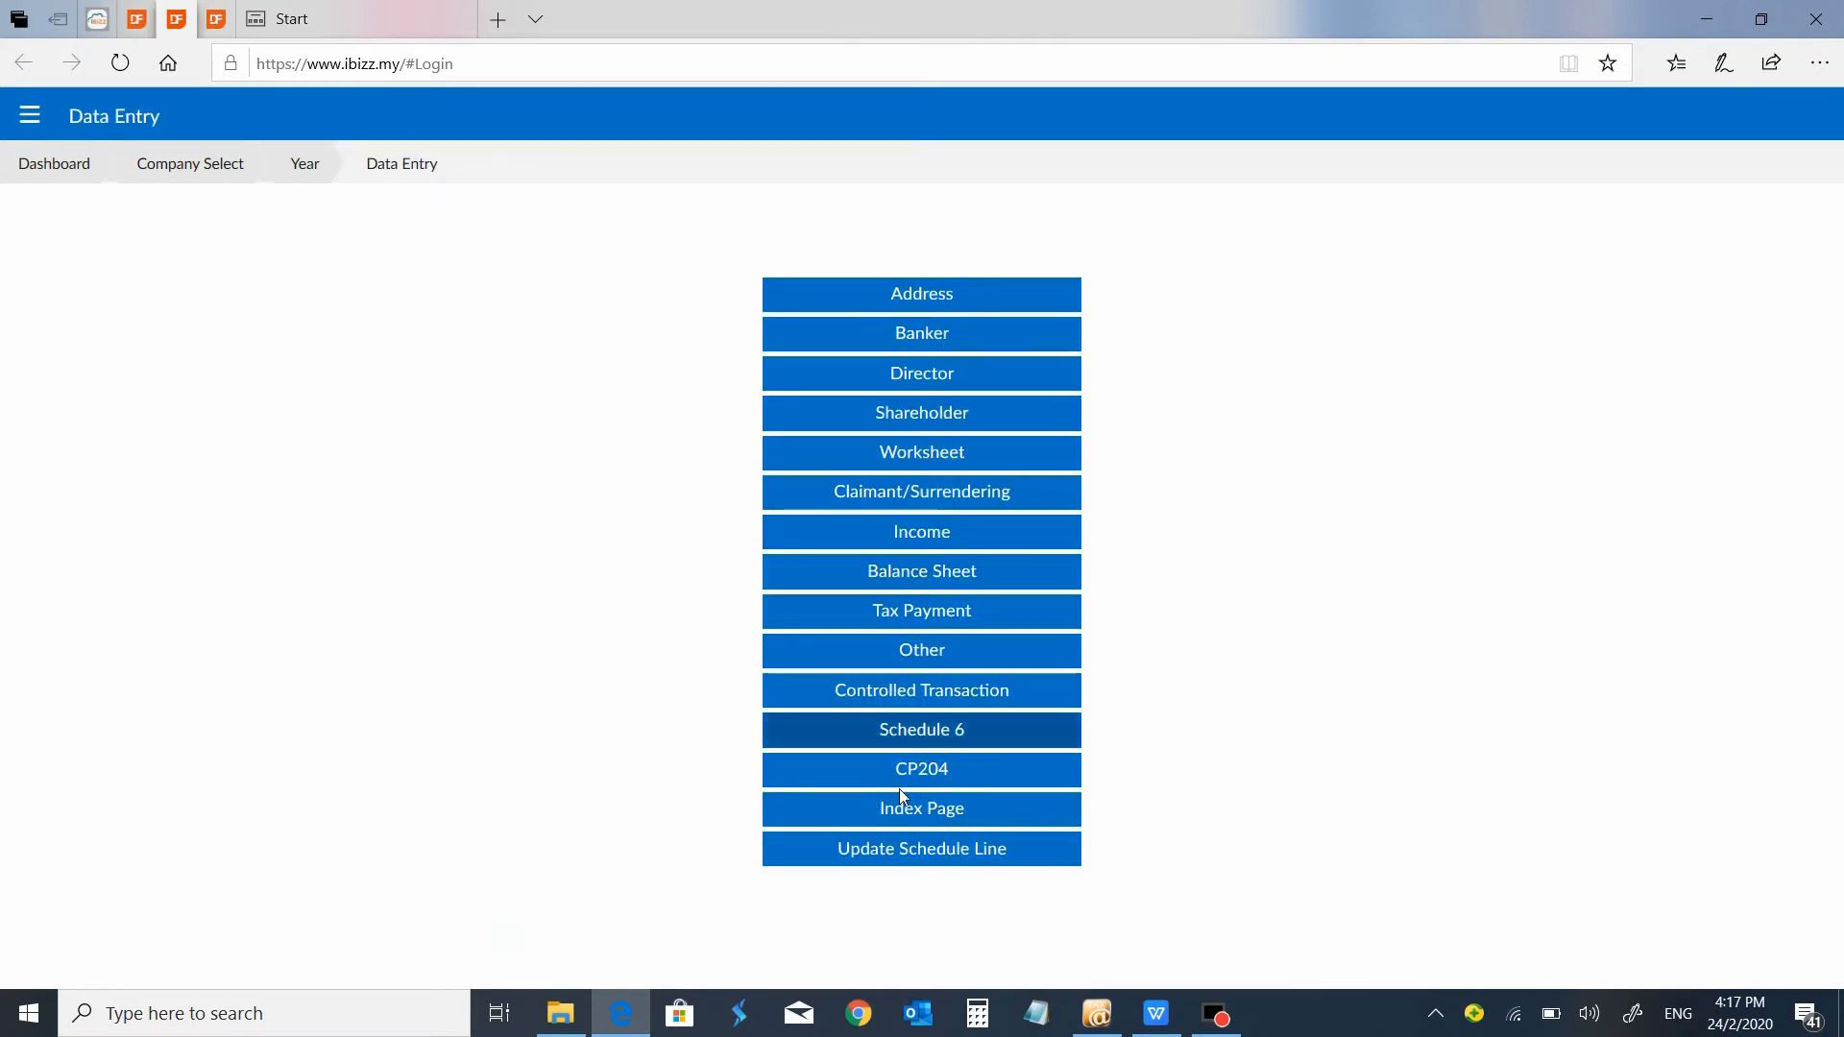
pyautogui.click(955, 768)
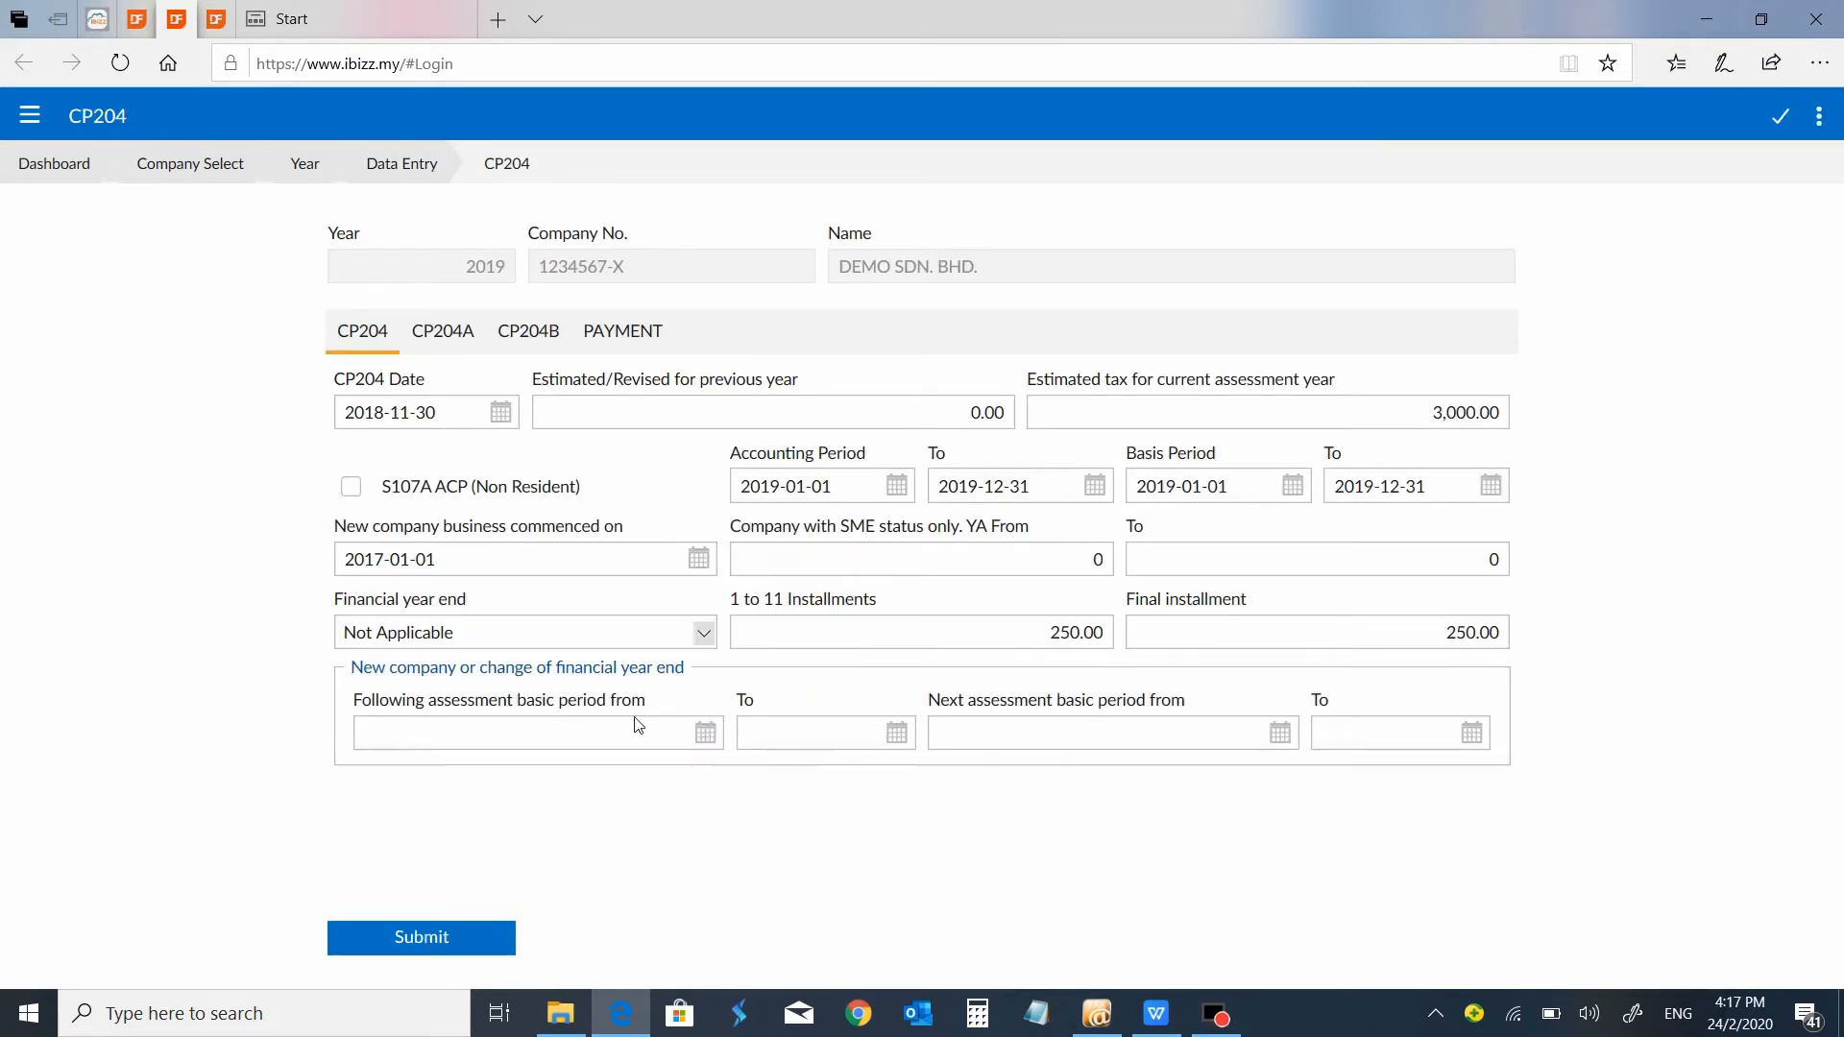
pyautogui.click(462, 341)
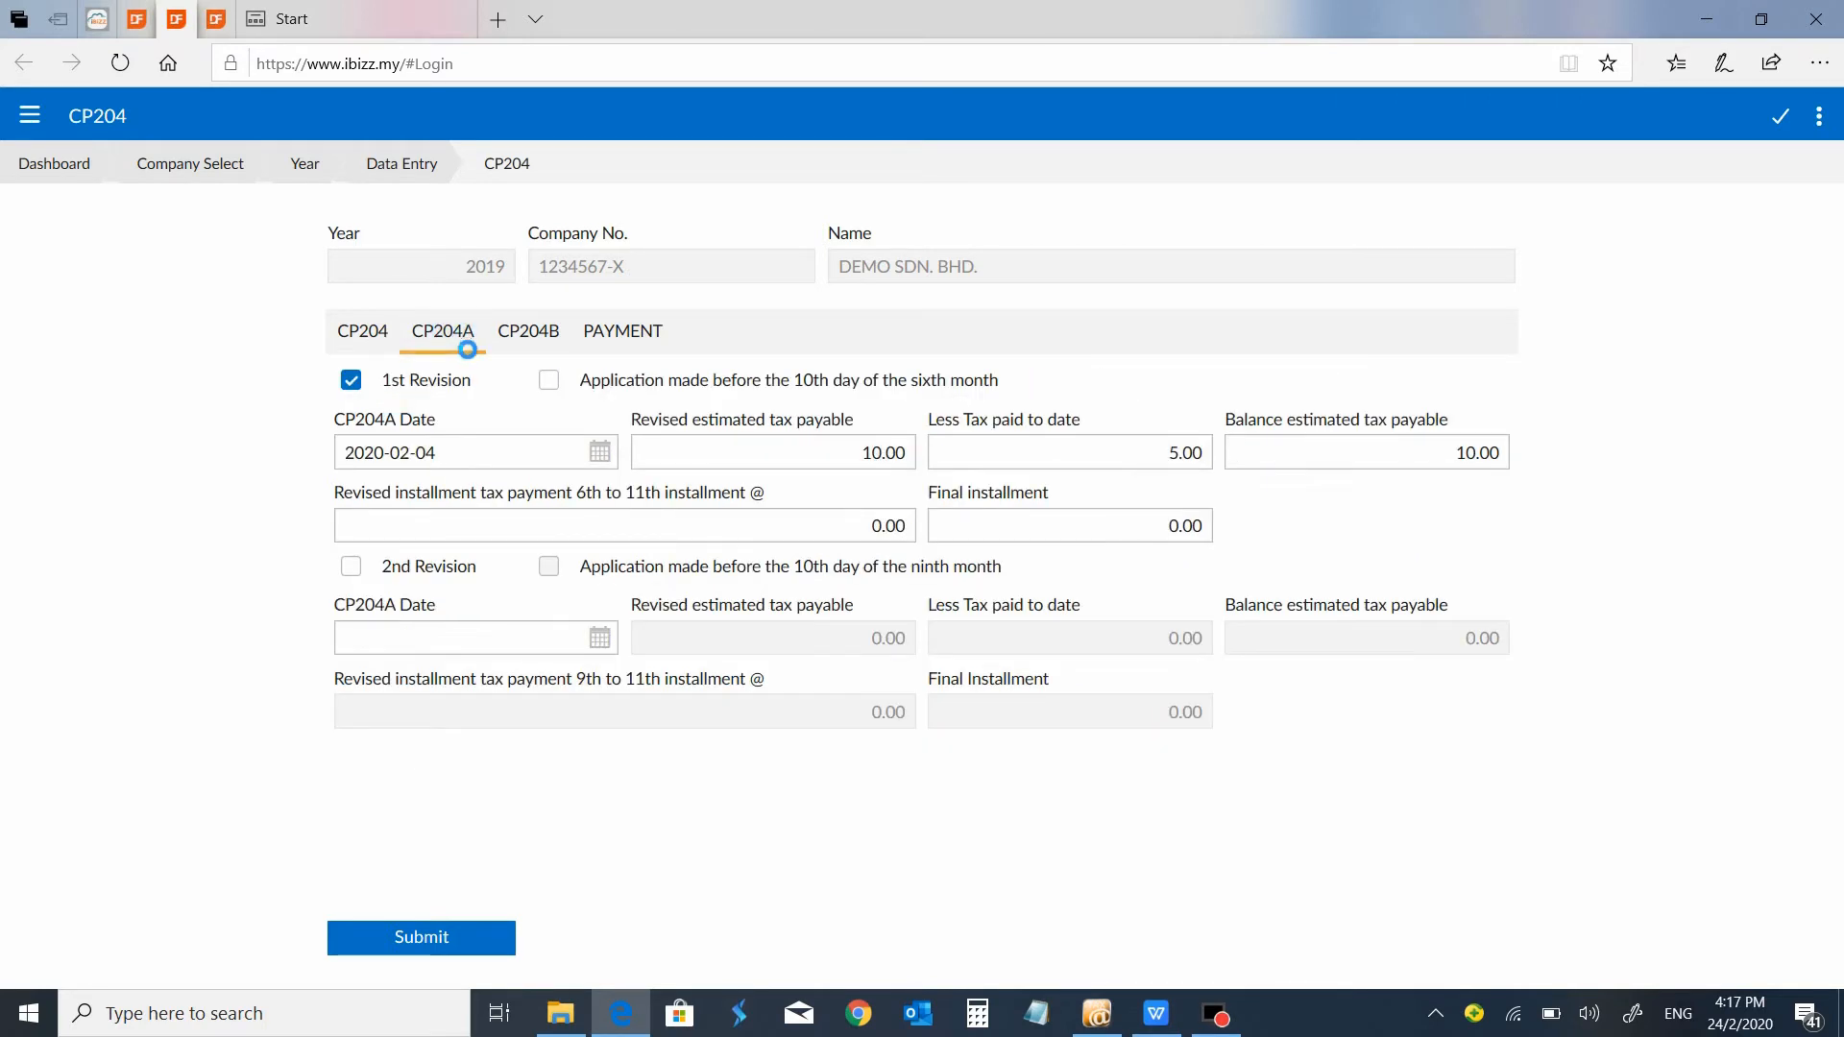
pyautogui.click(363, 332)
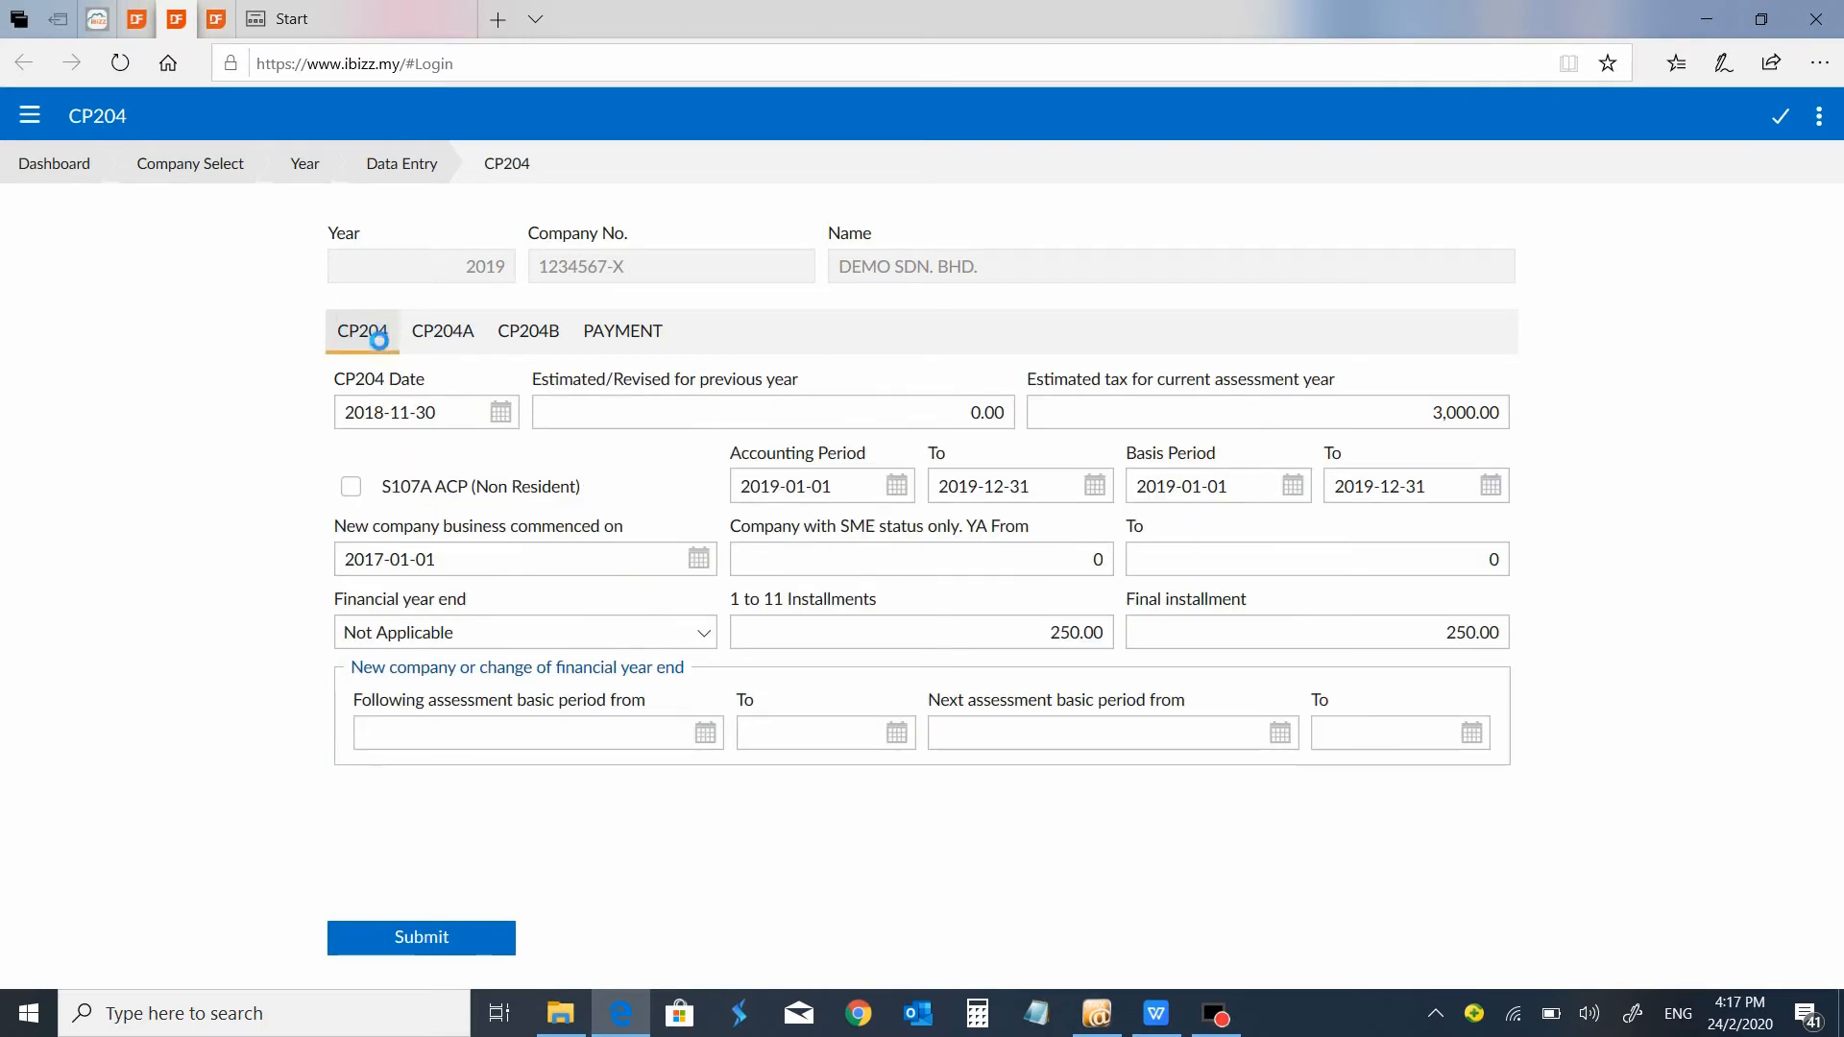
pyautogui.click(642, 334)
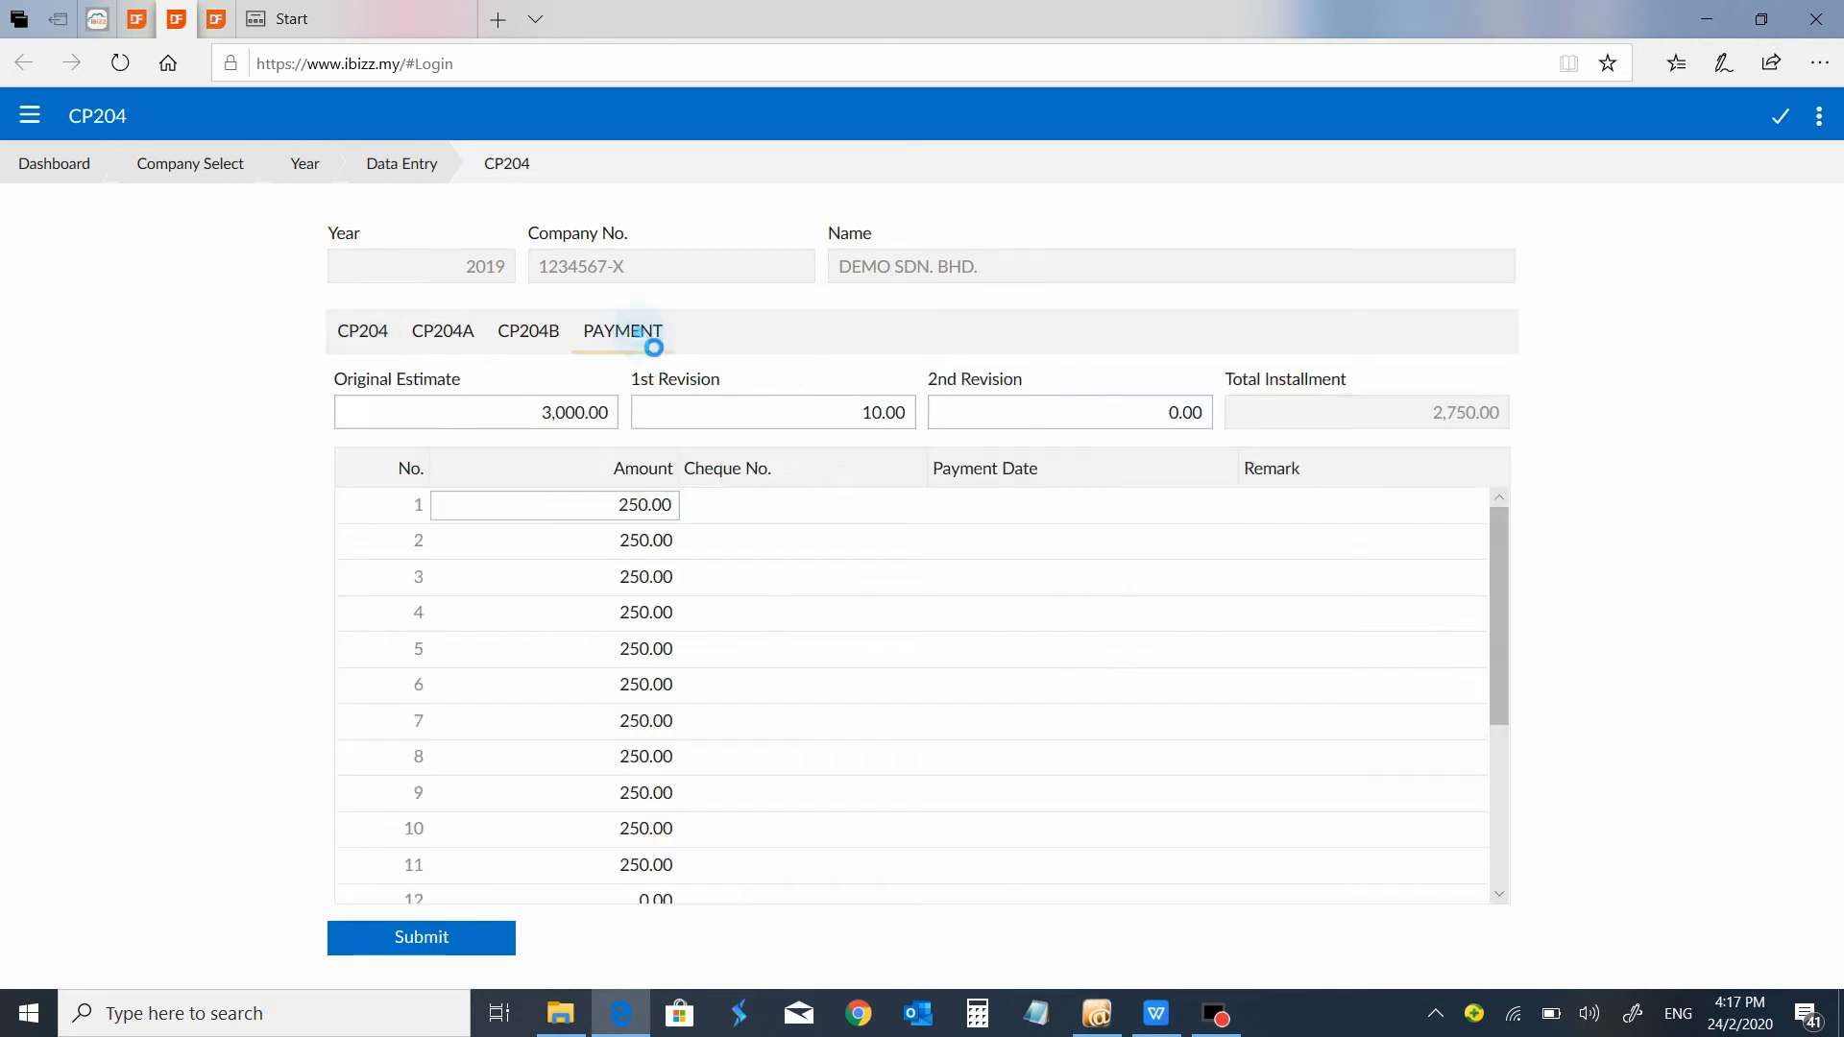
pyautogui.click(430, 165)
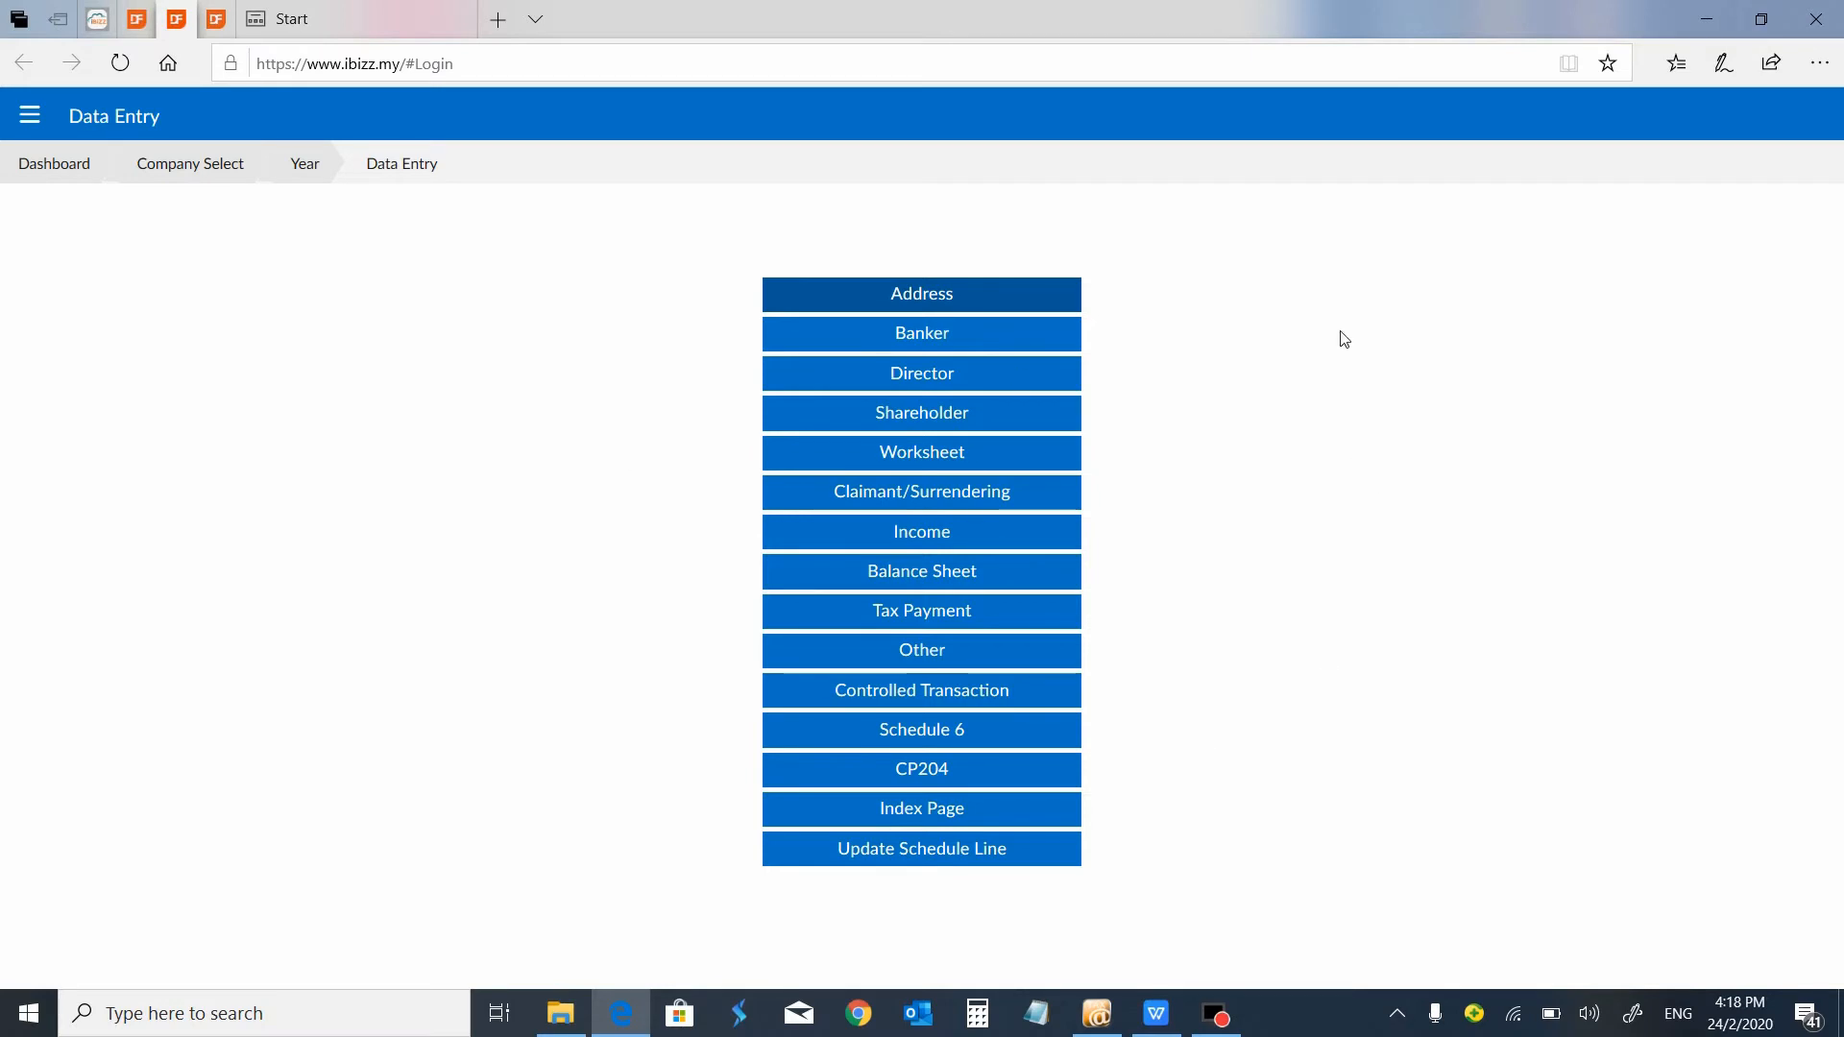
# In the Company Report, compute the 2019 tax for DEMO SDN. BHD. across all businesses and generate the report with the suggested forms and schedules.
pyautogui.click(44, 116)
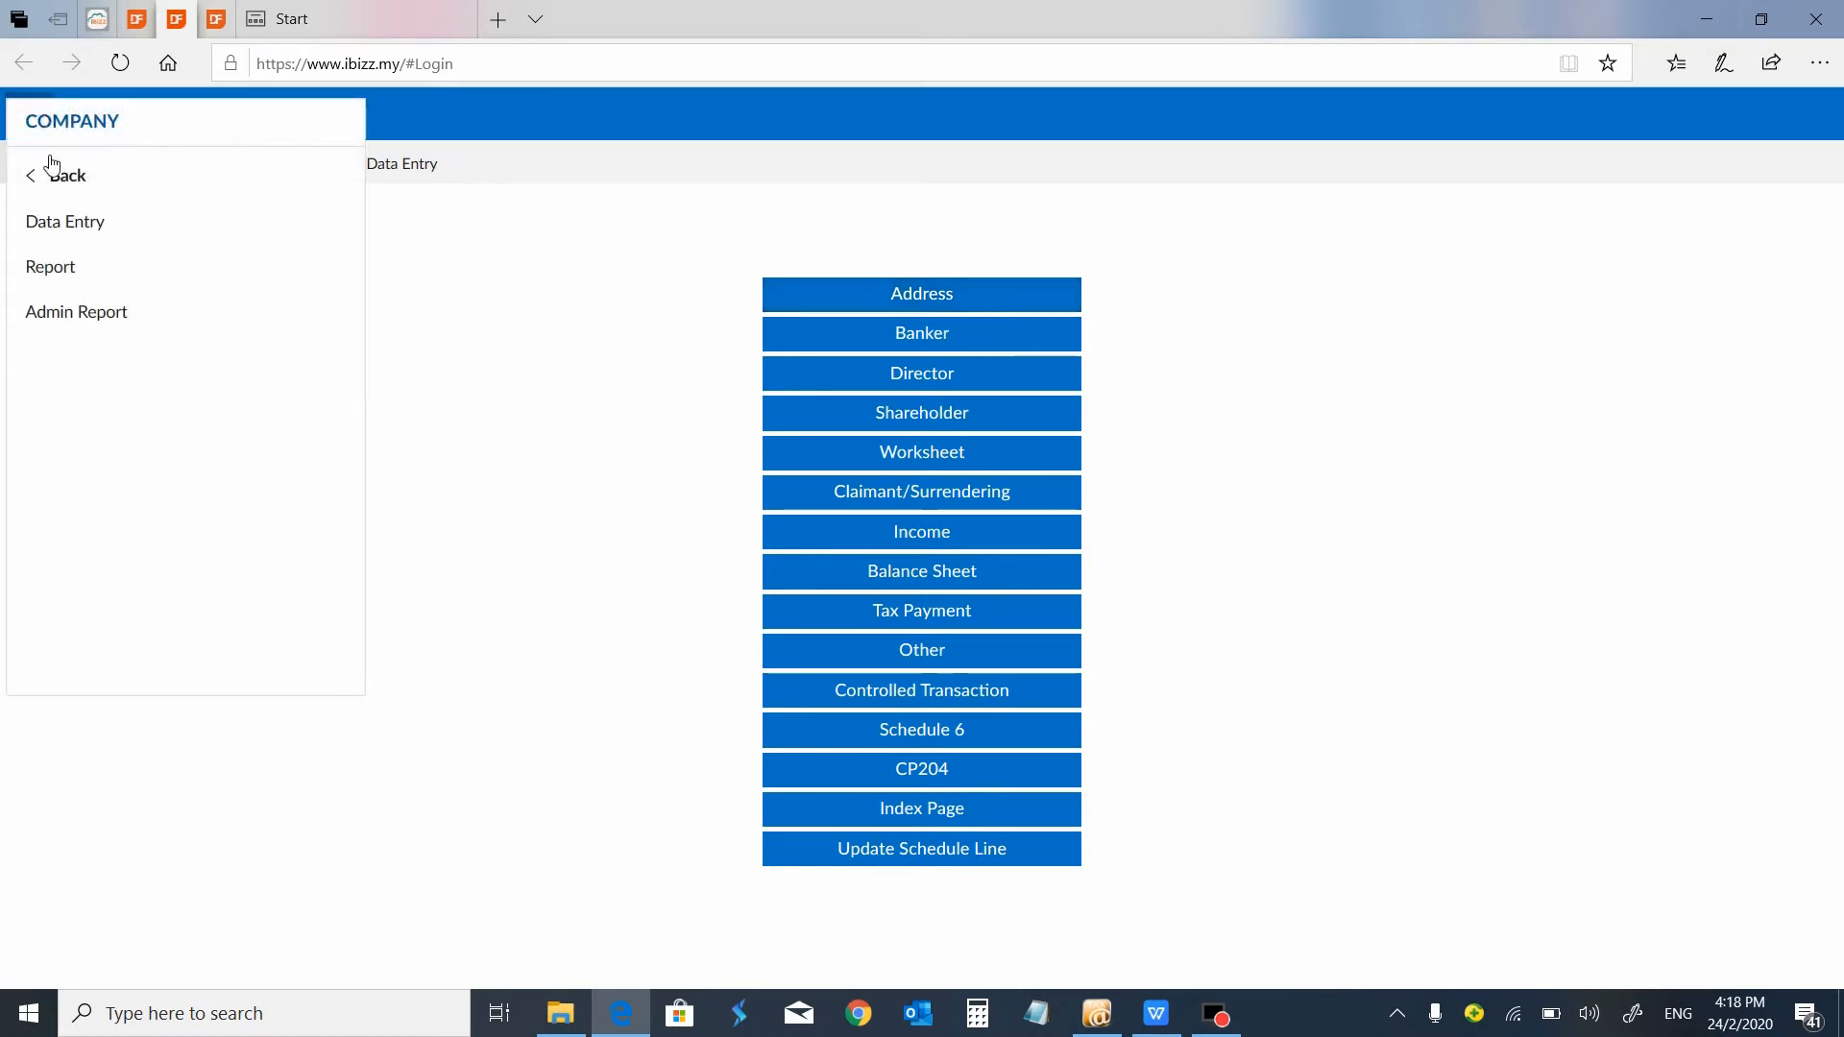
pyautogui.click(68, 273)
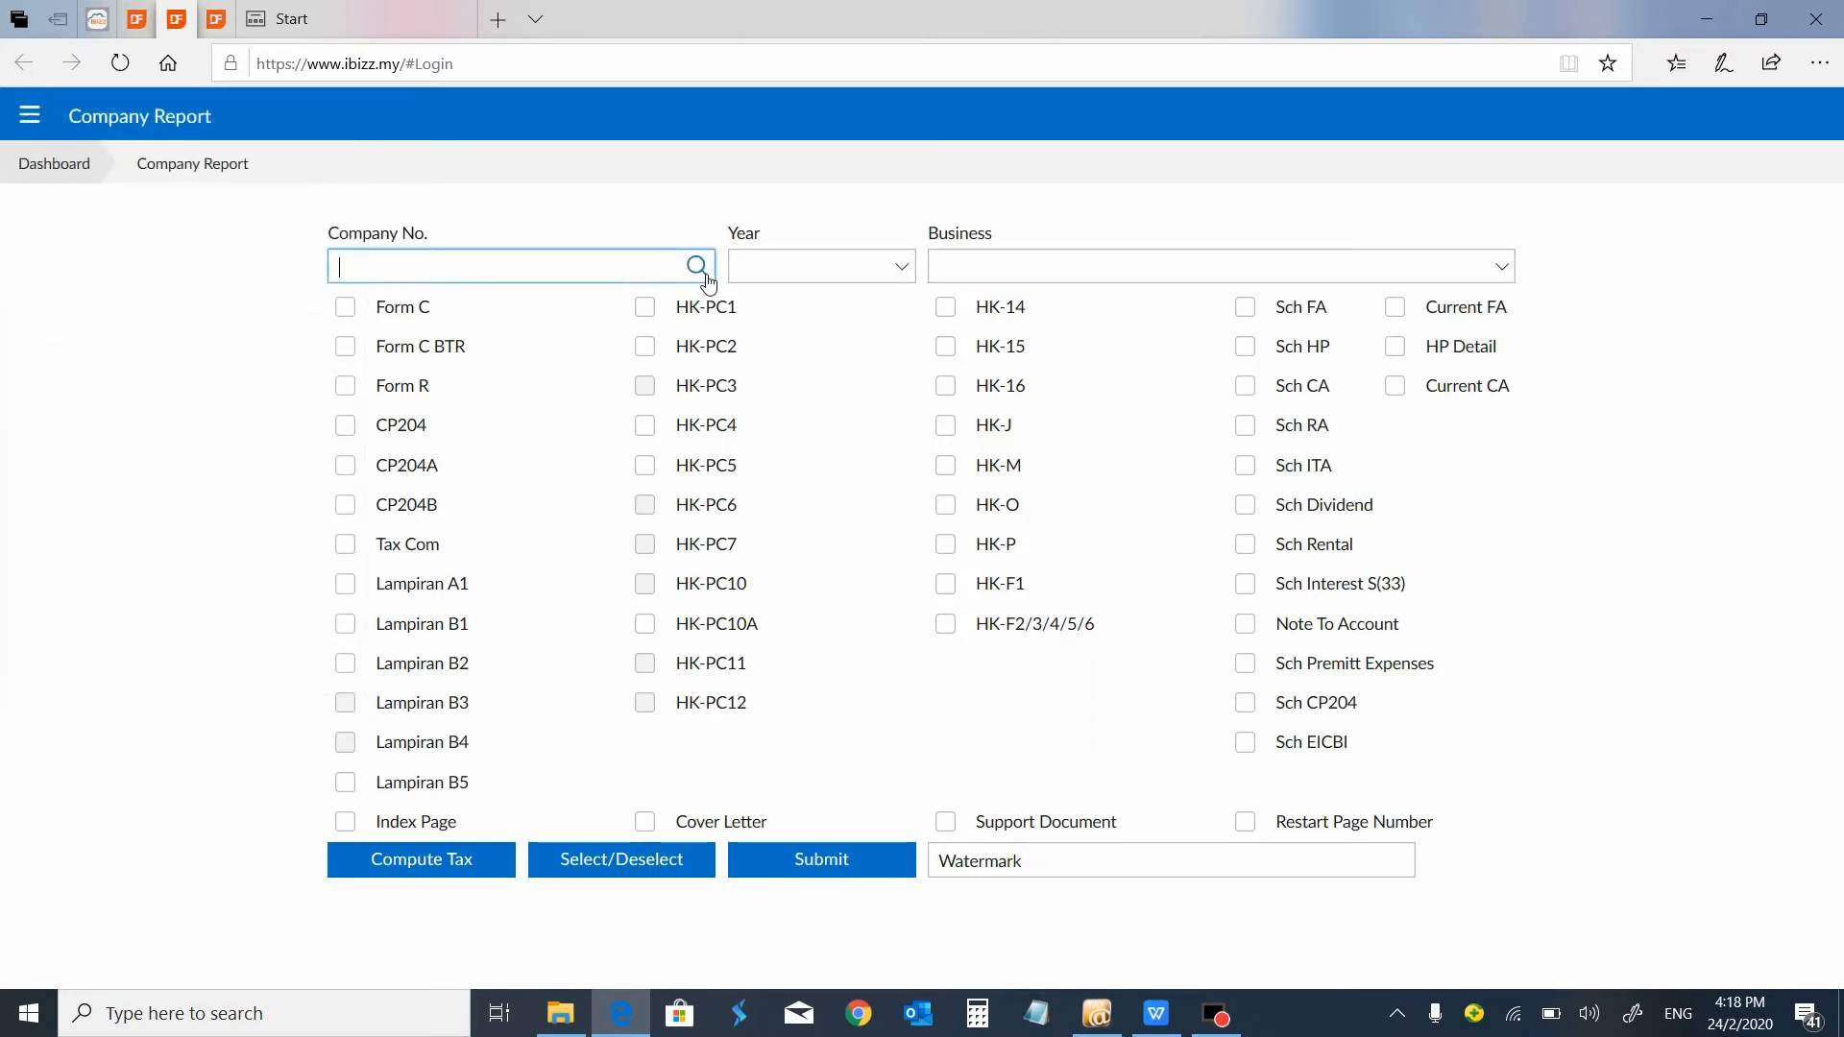
pyautogui.click(701, 272)
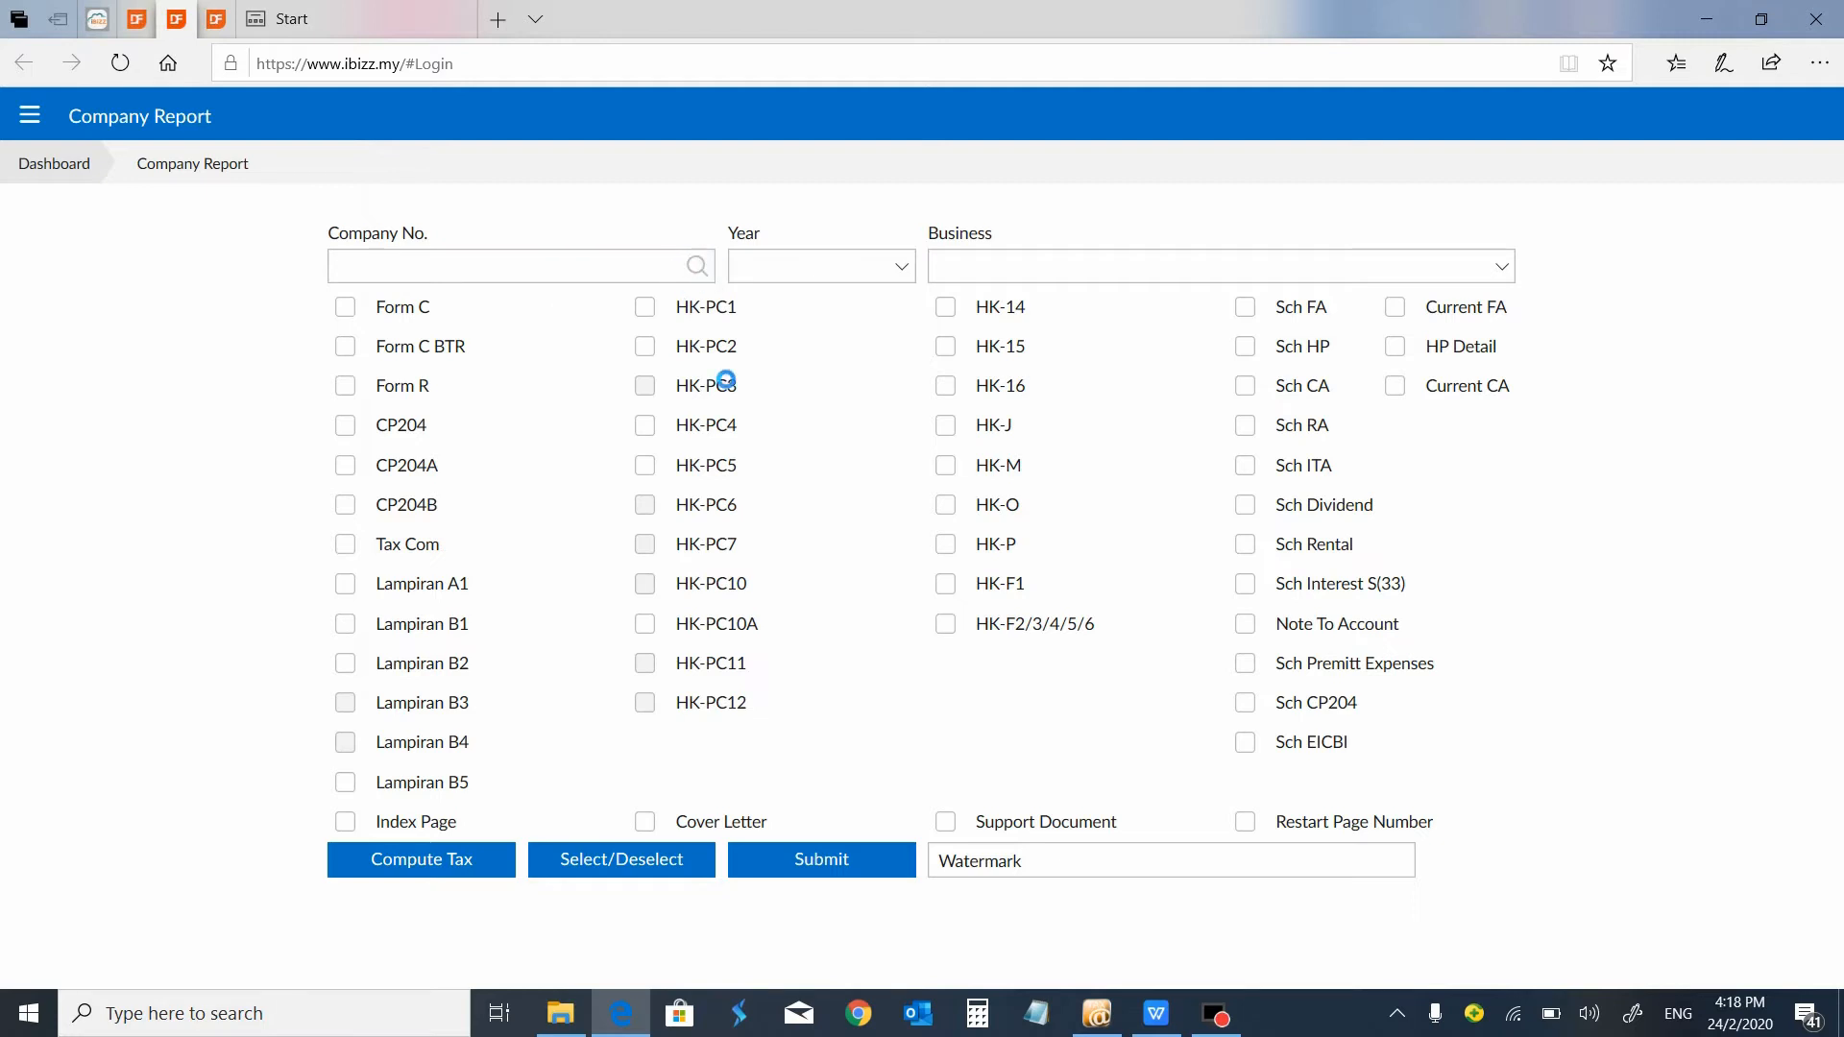
pyautogui.click(609, 555)
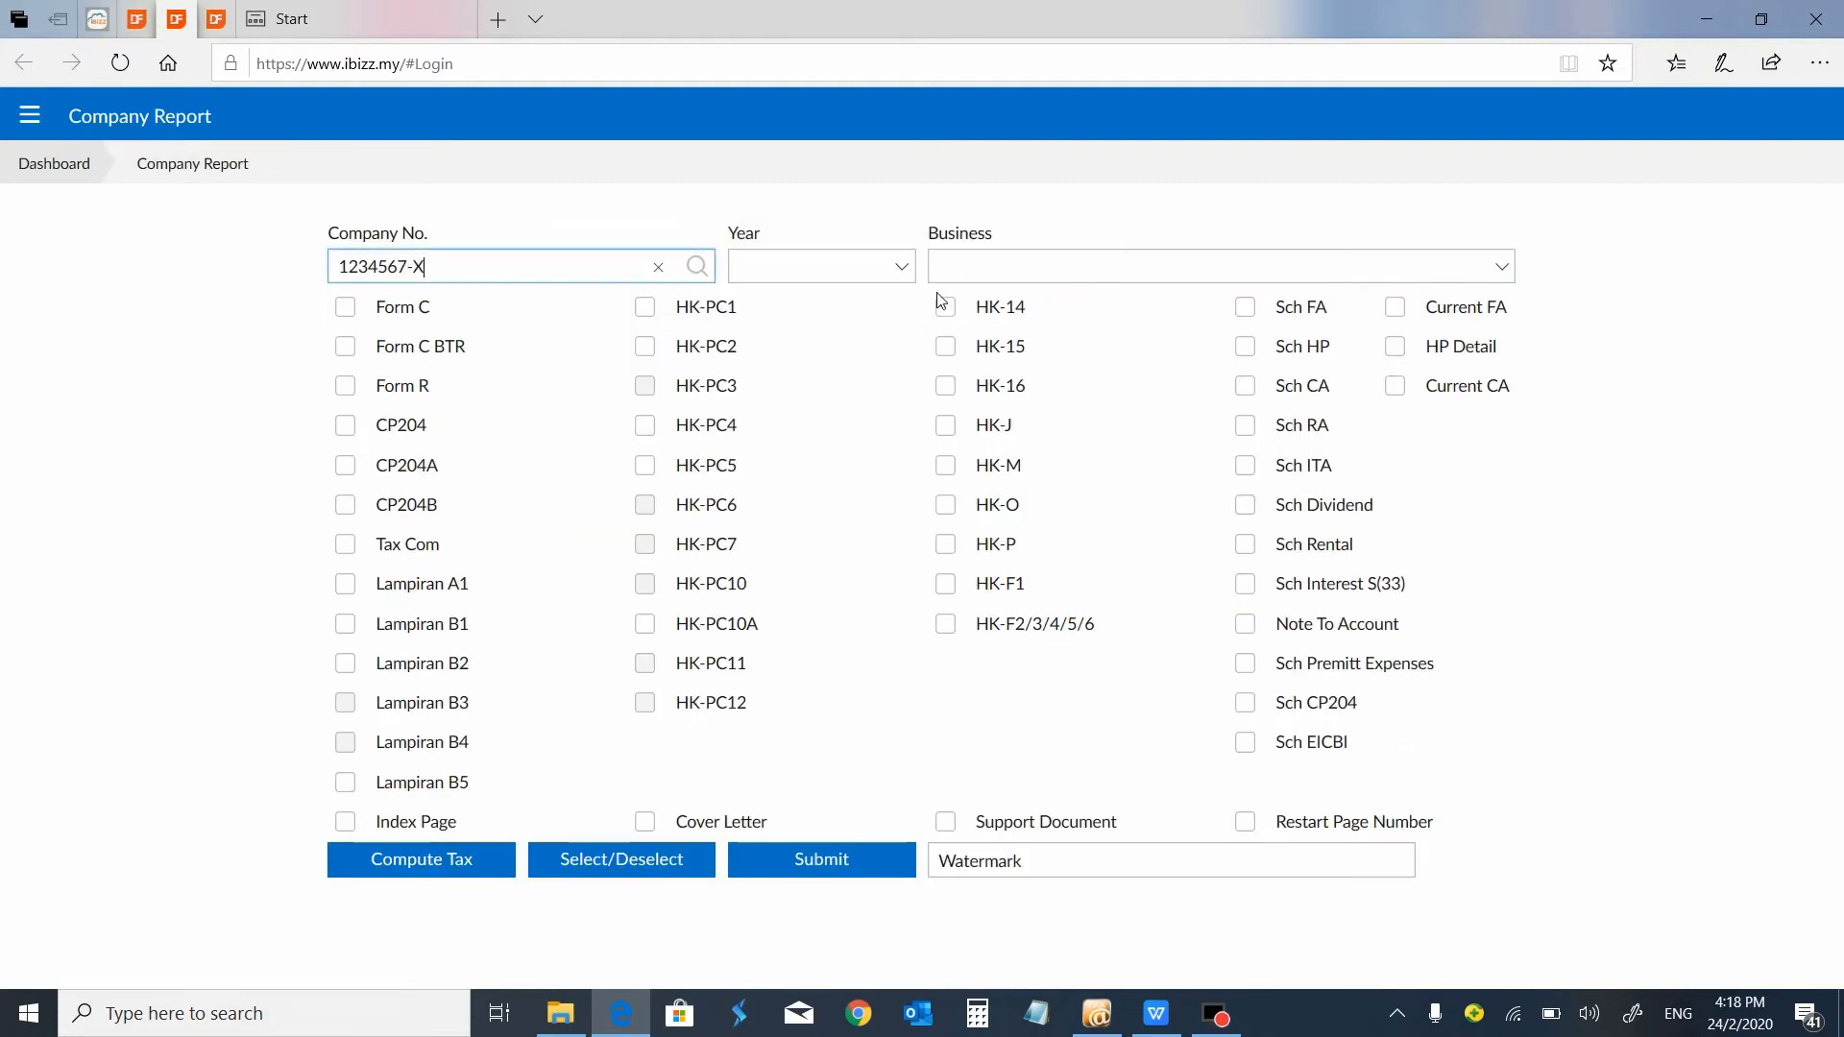
pyautogui.click(906, 272)
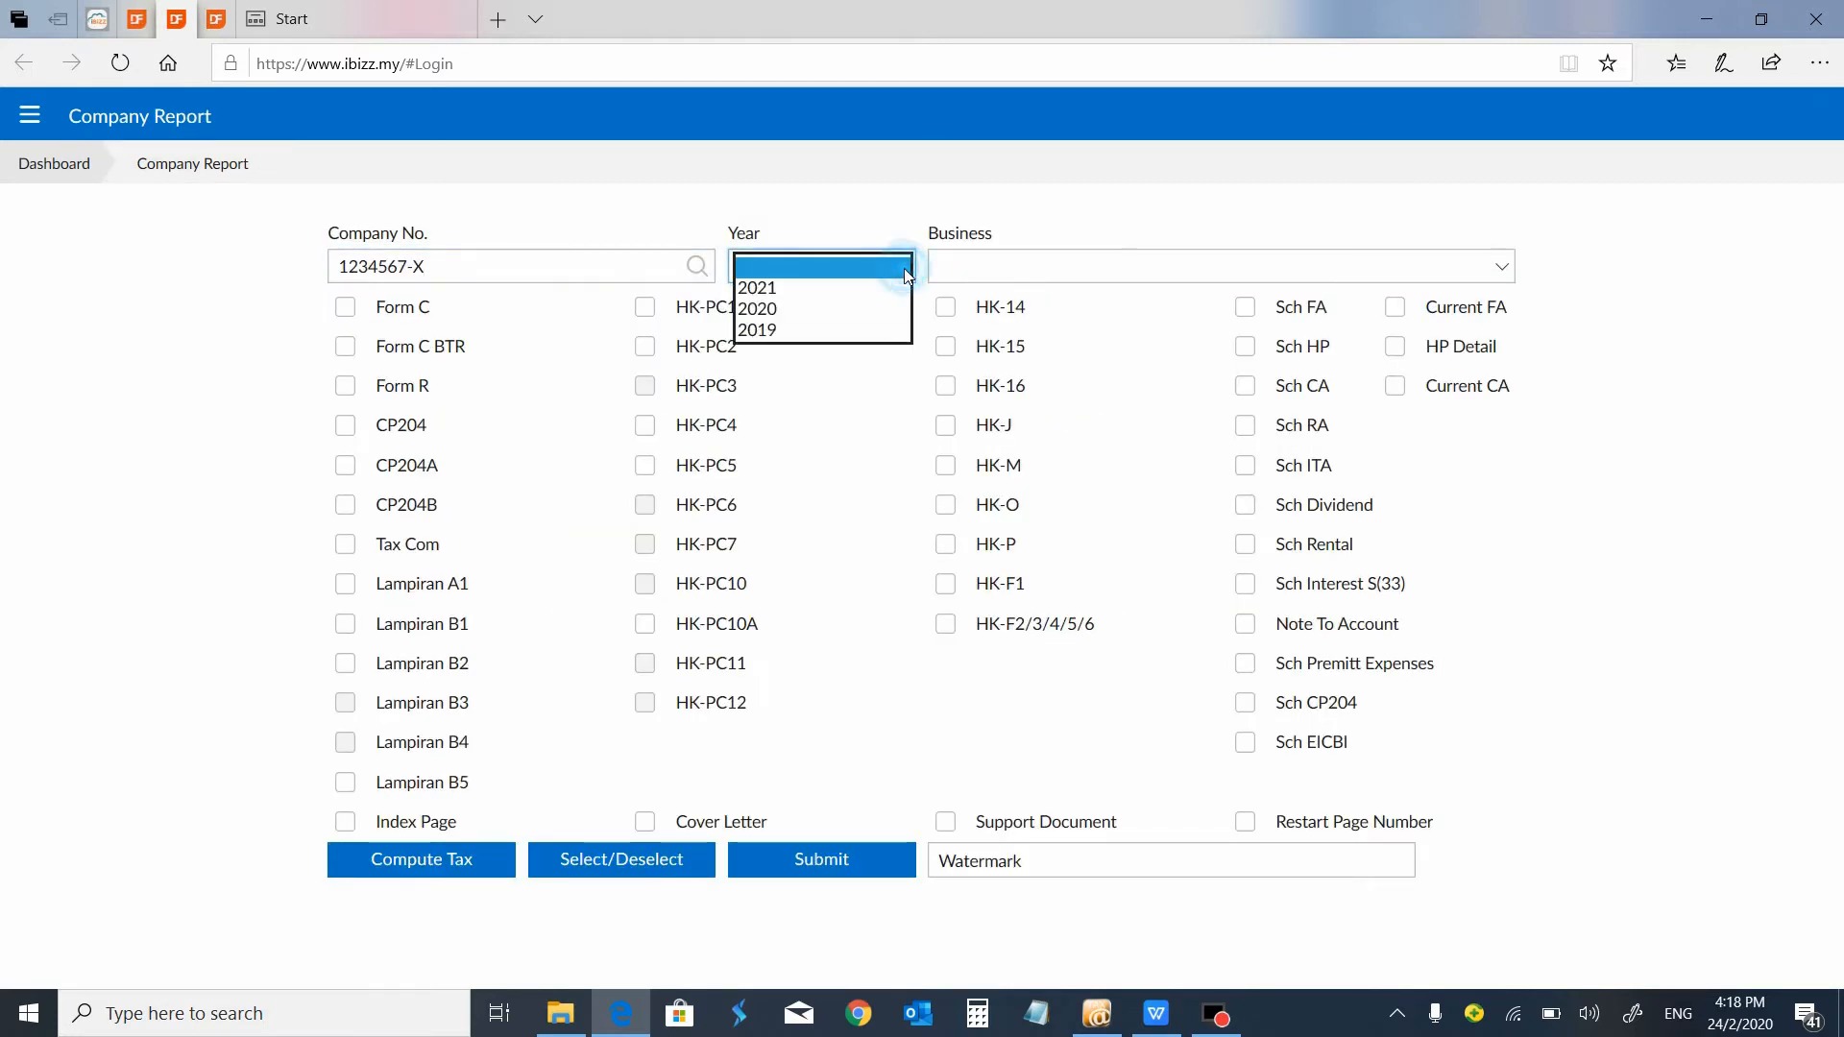
pyautogui.click(871, 329)
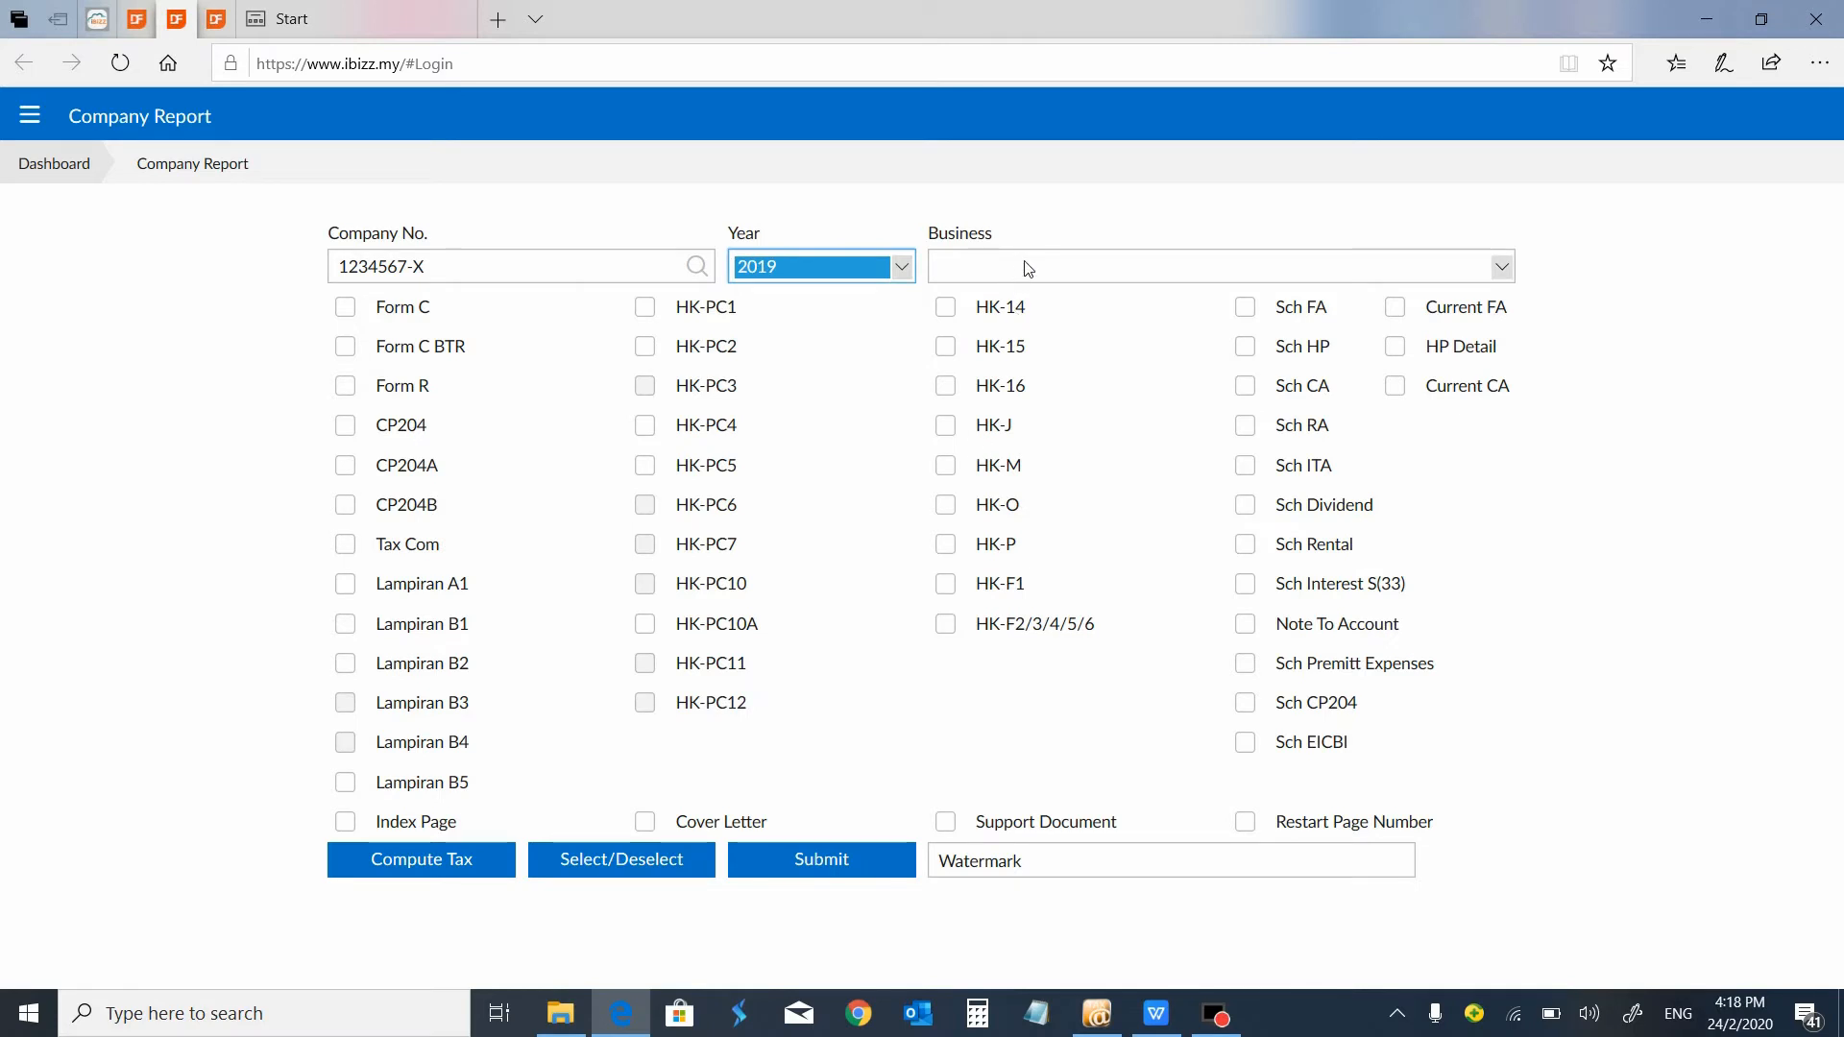
pyautogui.click(436, 862)
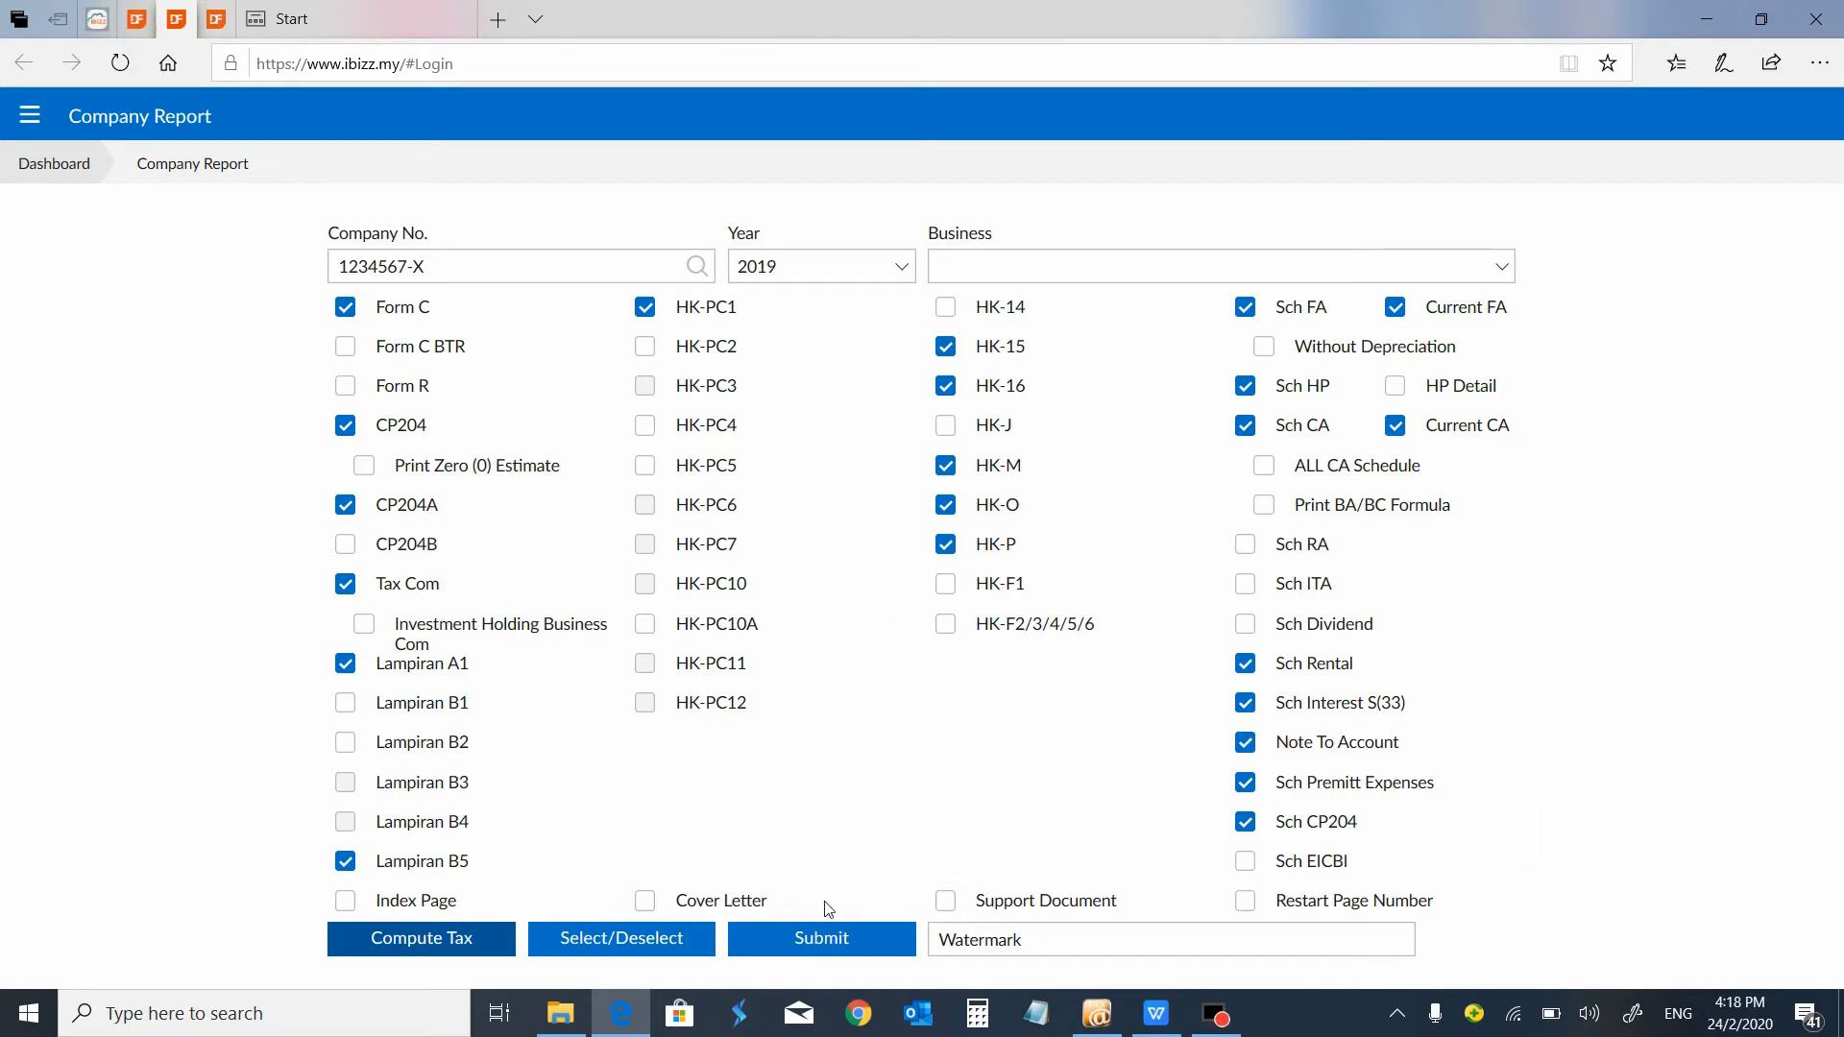
pyautogui.click(819, 940)
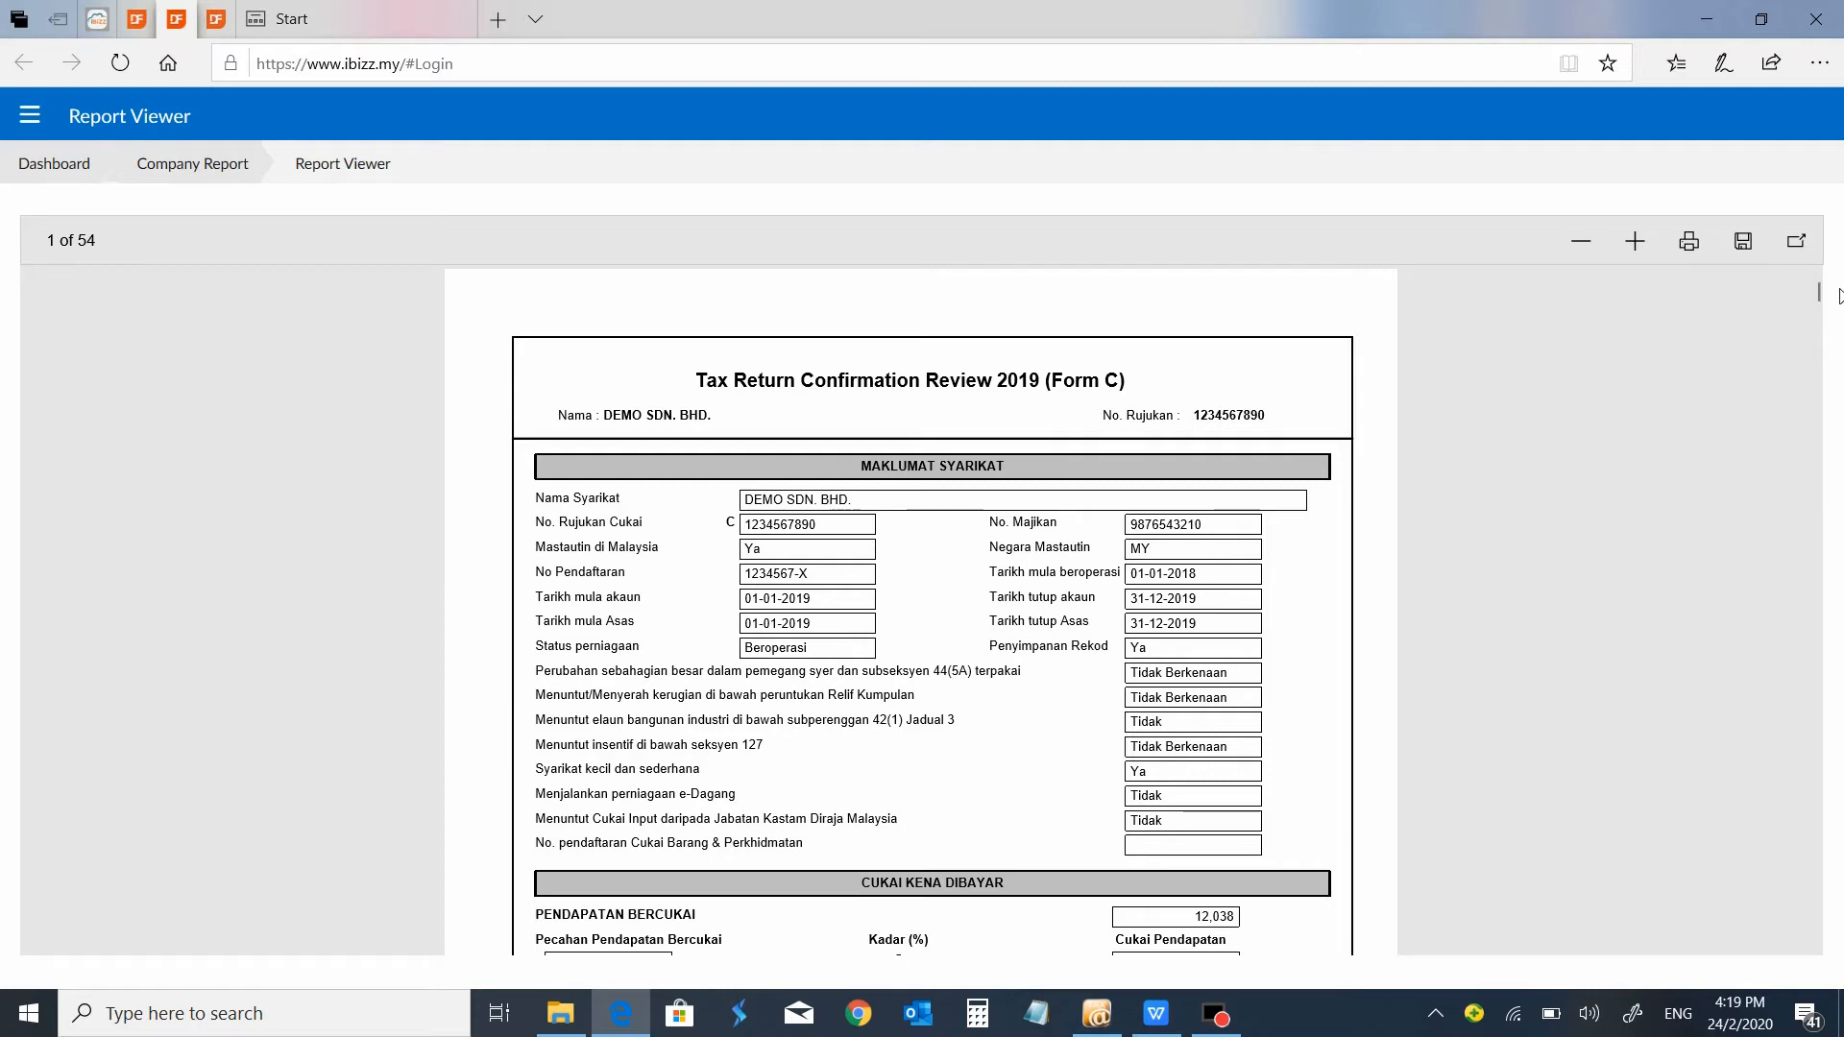
# Go to the Tax Computation section of the generated report and examine the pages for Business Income 1 and Business Income 2.
pyautogui.moveTo(1818, 295); pyautogui.dragTo(1816, 477)
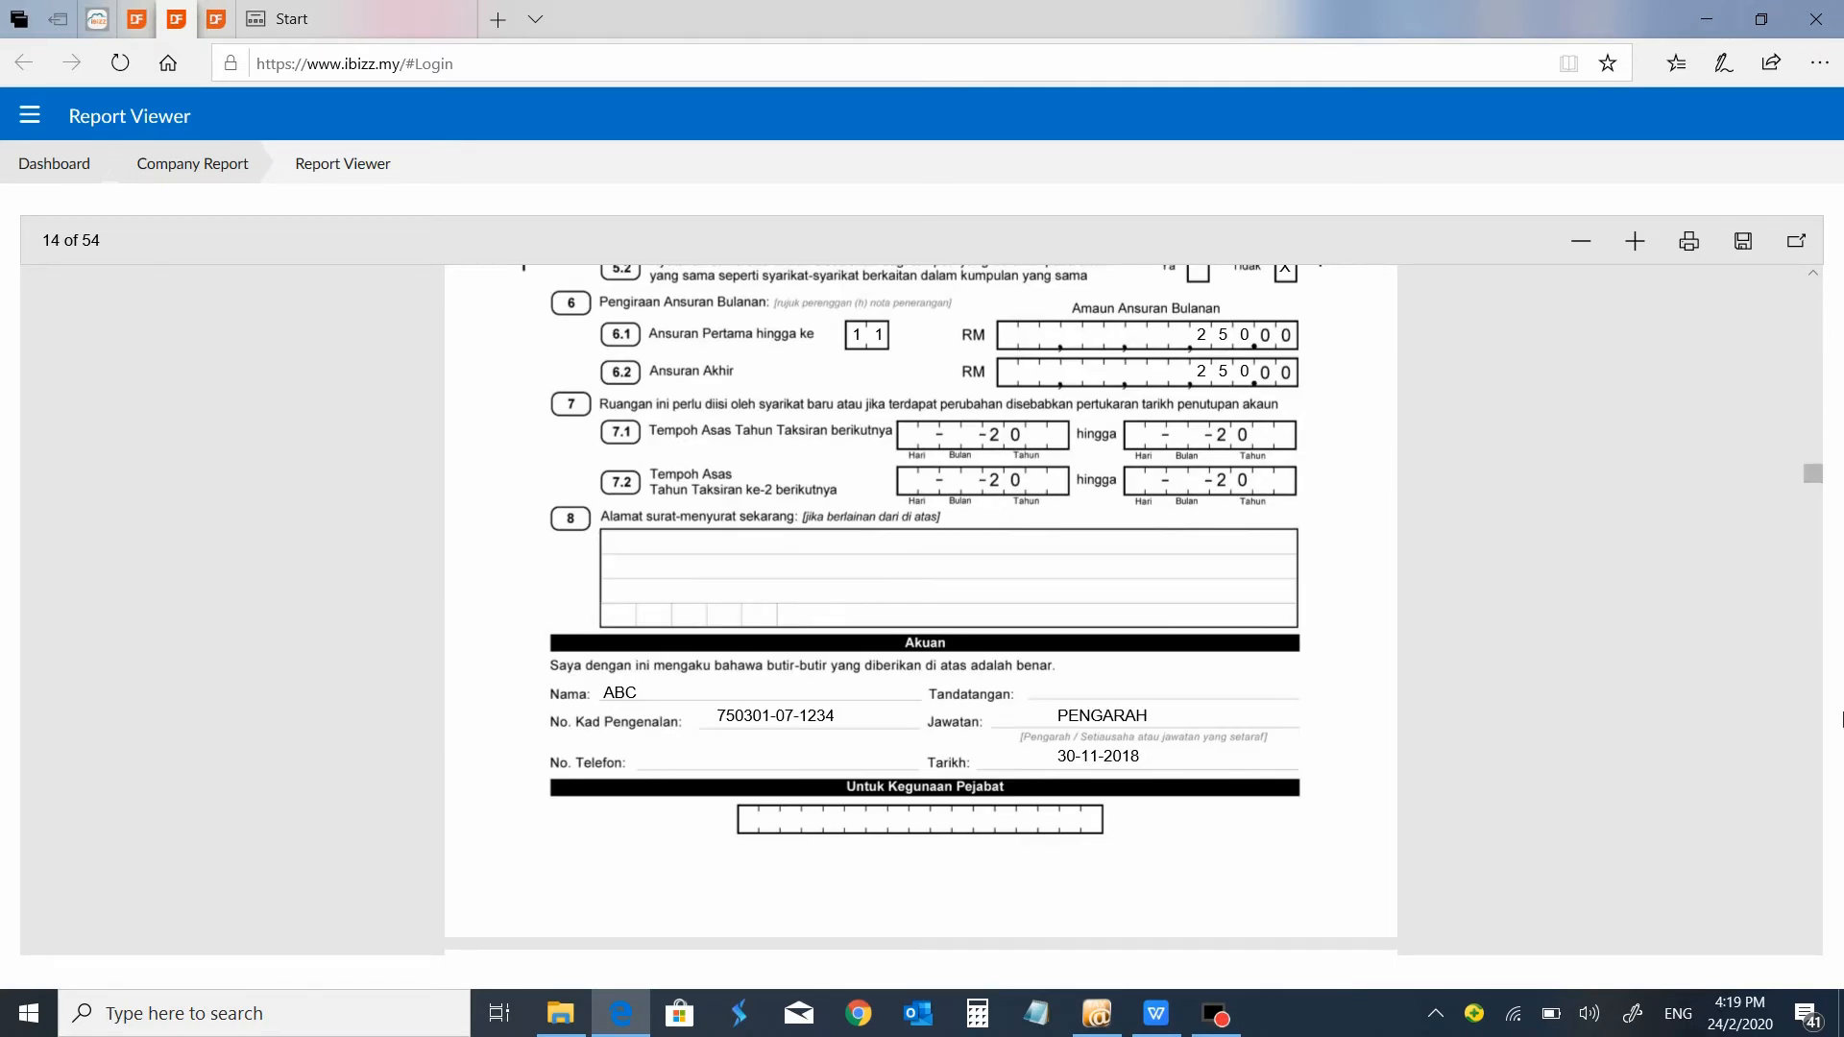
pyautogui.moveTo(1814, 487); pyautogui.dragTo(1814, 507)
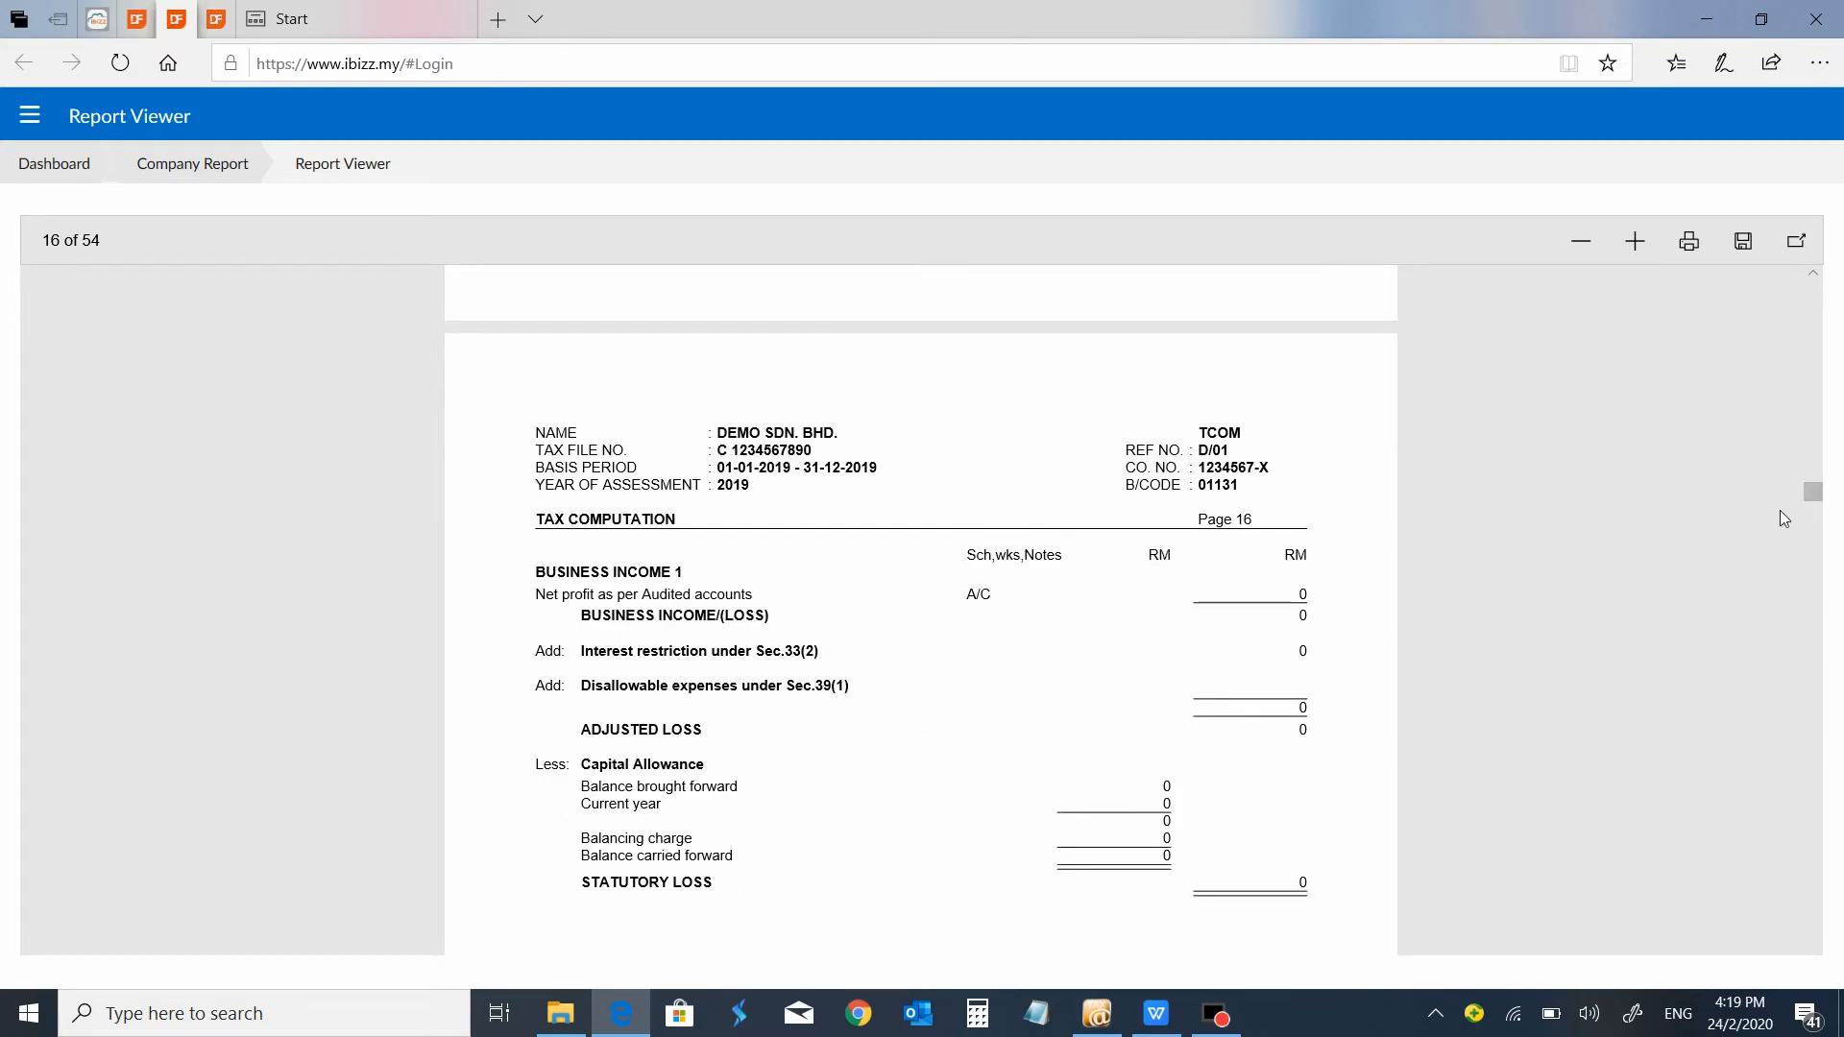
pyautogui.scroll(-5, 1779, 510)
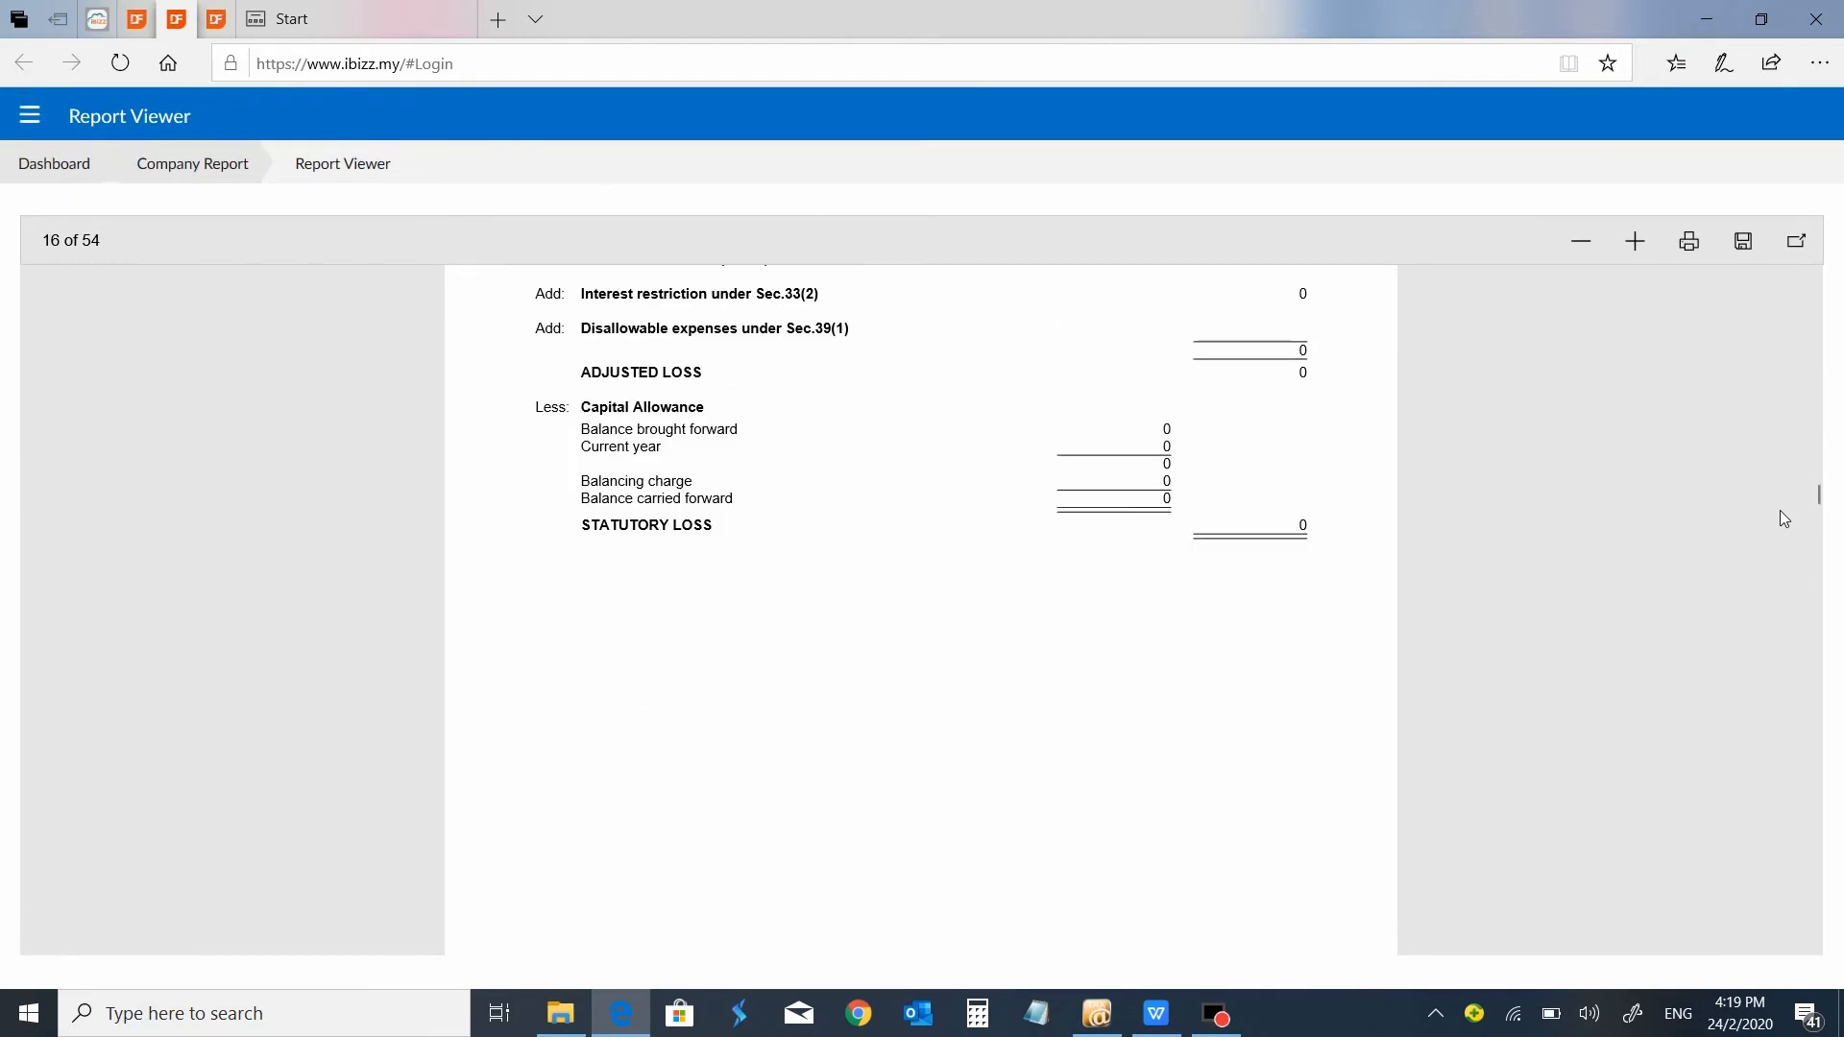
pyautogui.scroll(-5, 1779, 510)
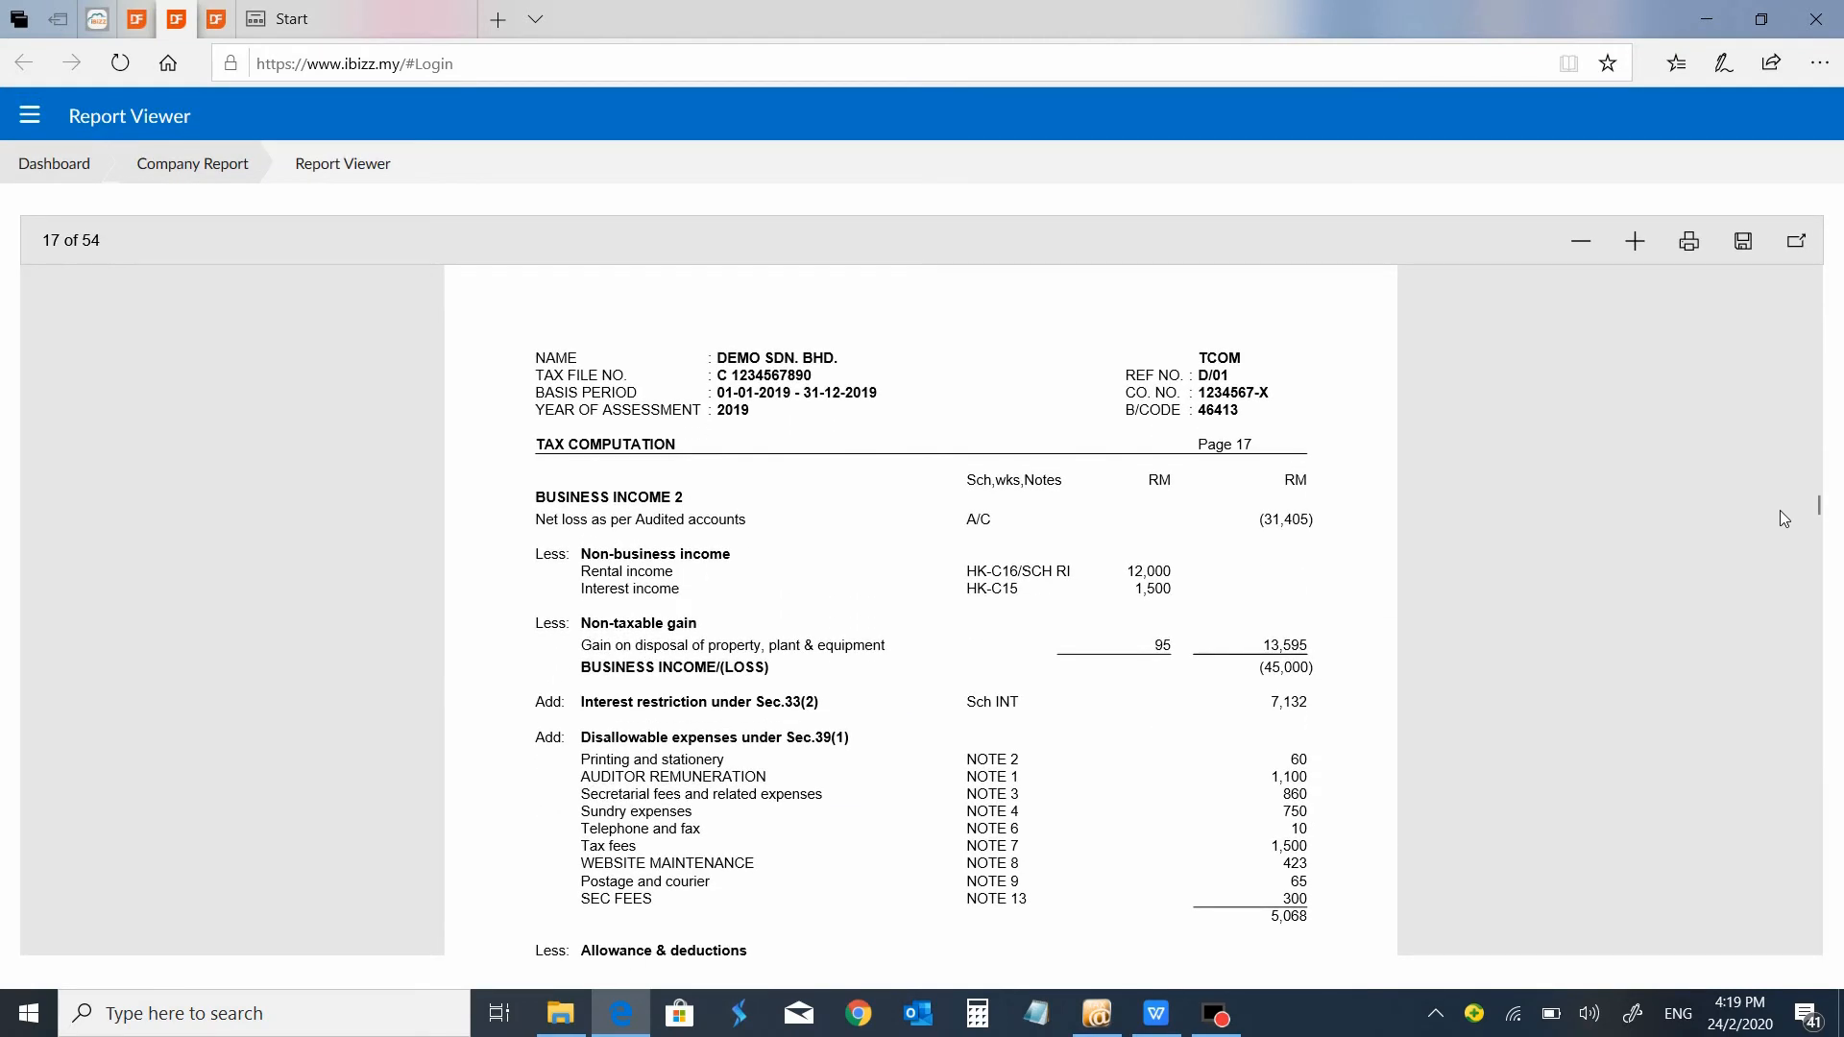
pyautogui.scroll(-1, 1779, 510)
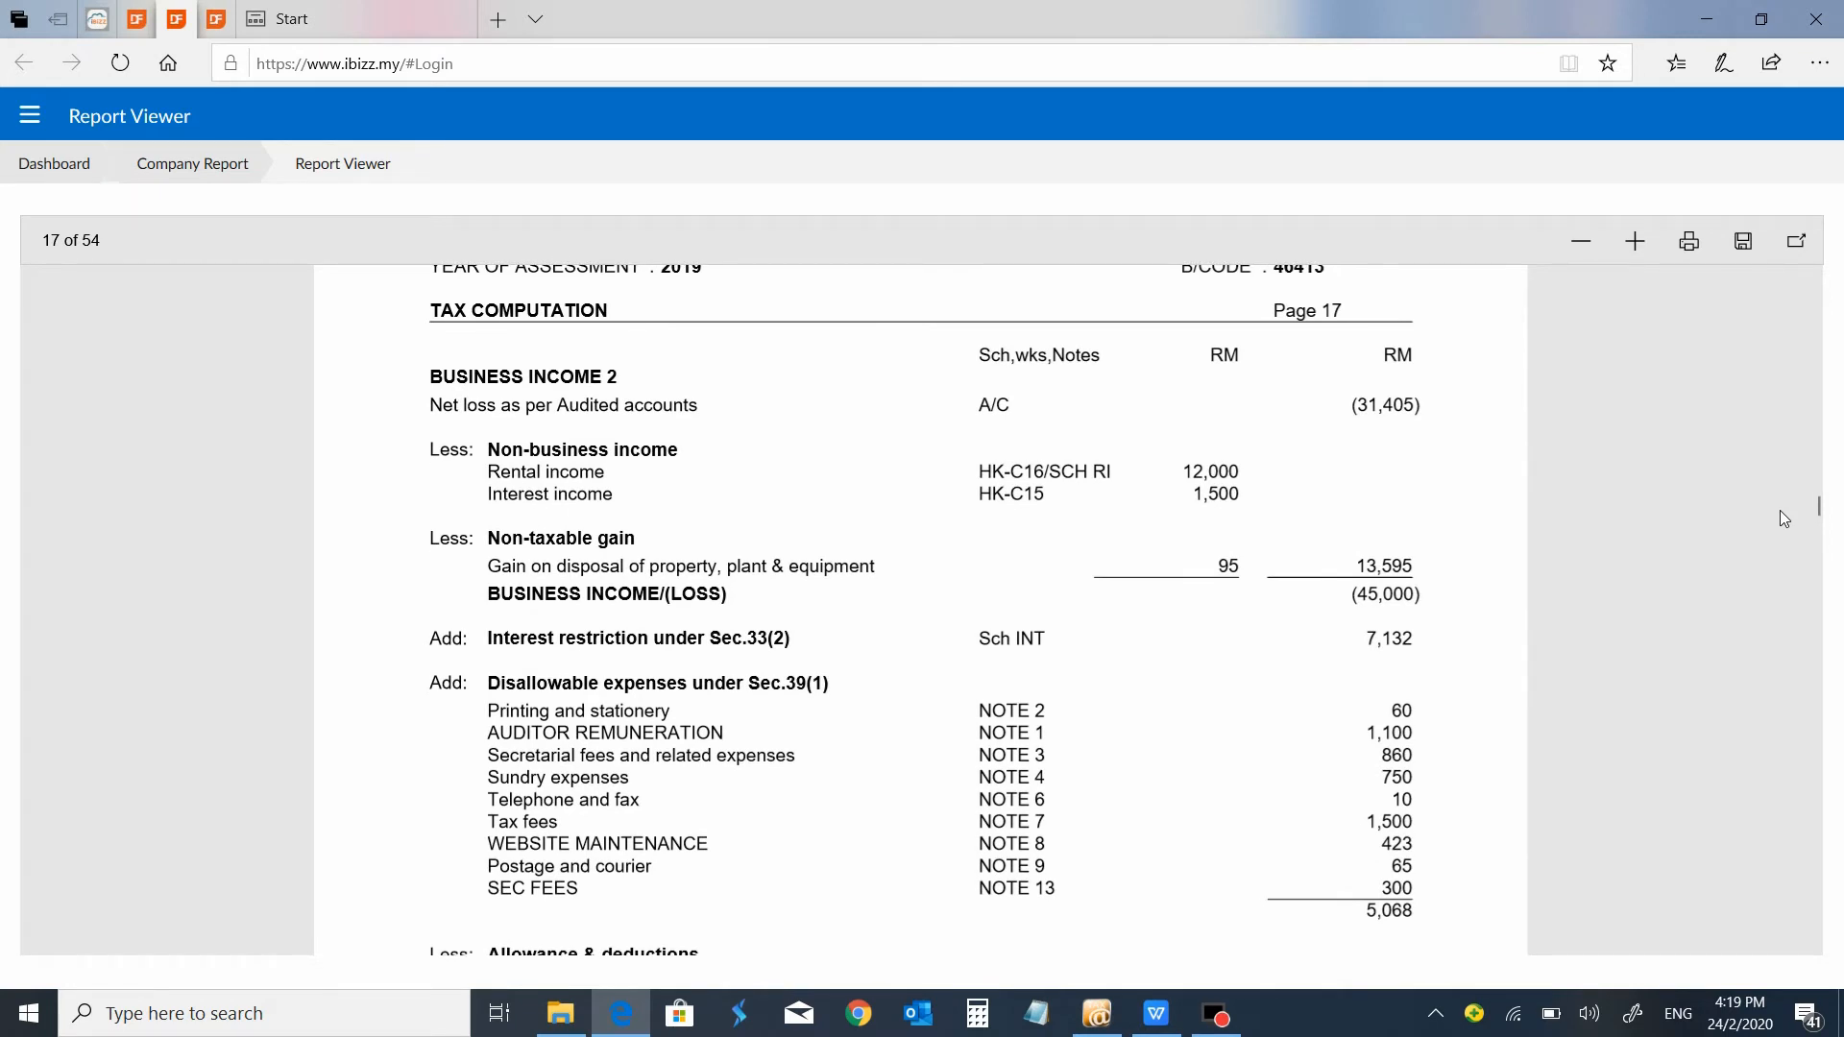
pyautogui.scroll(-1, 1779, 510)
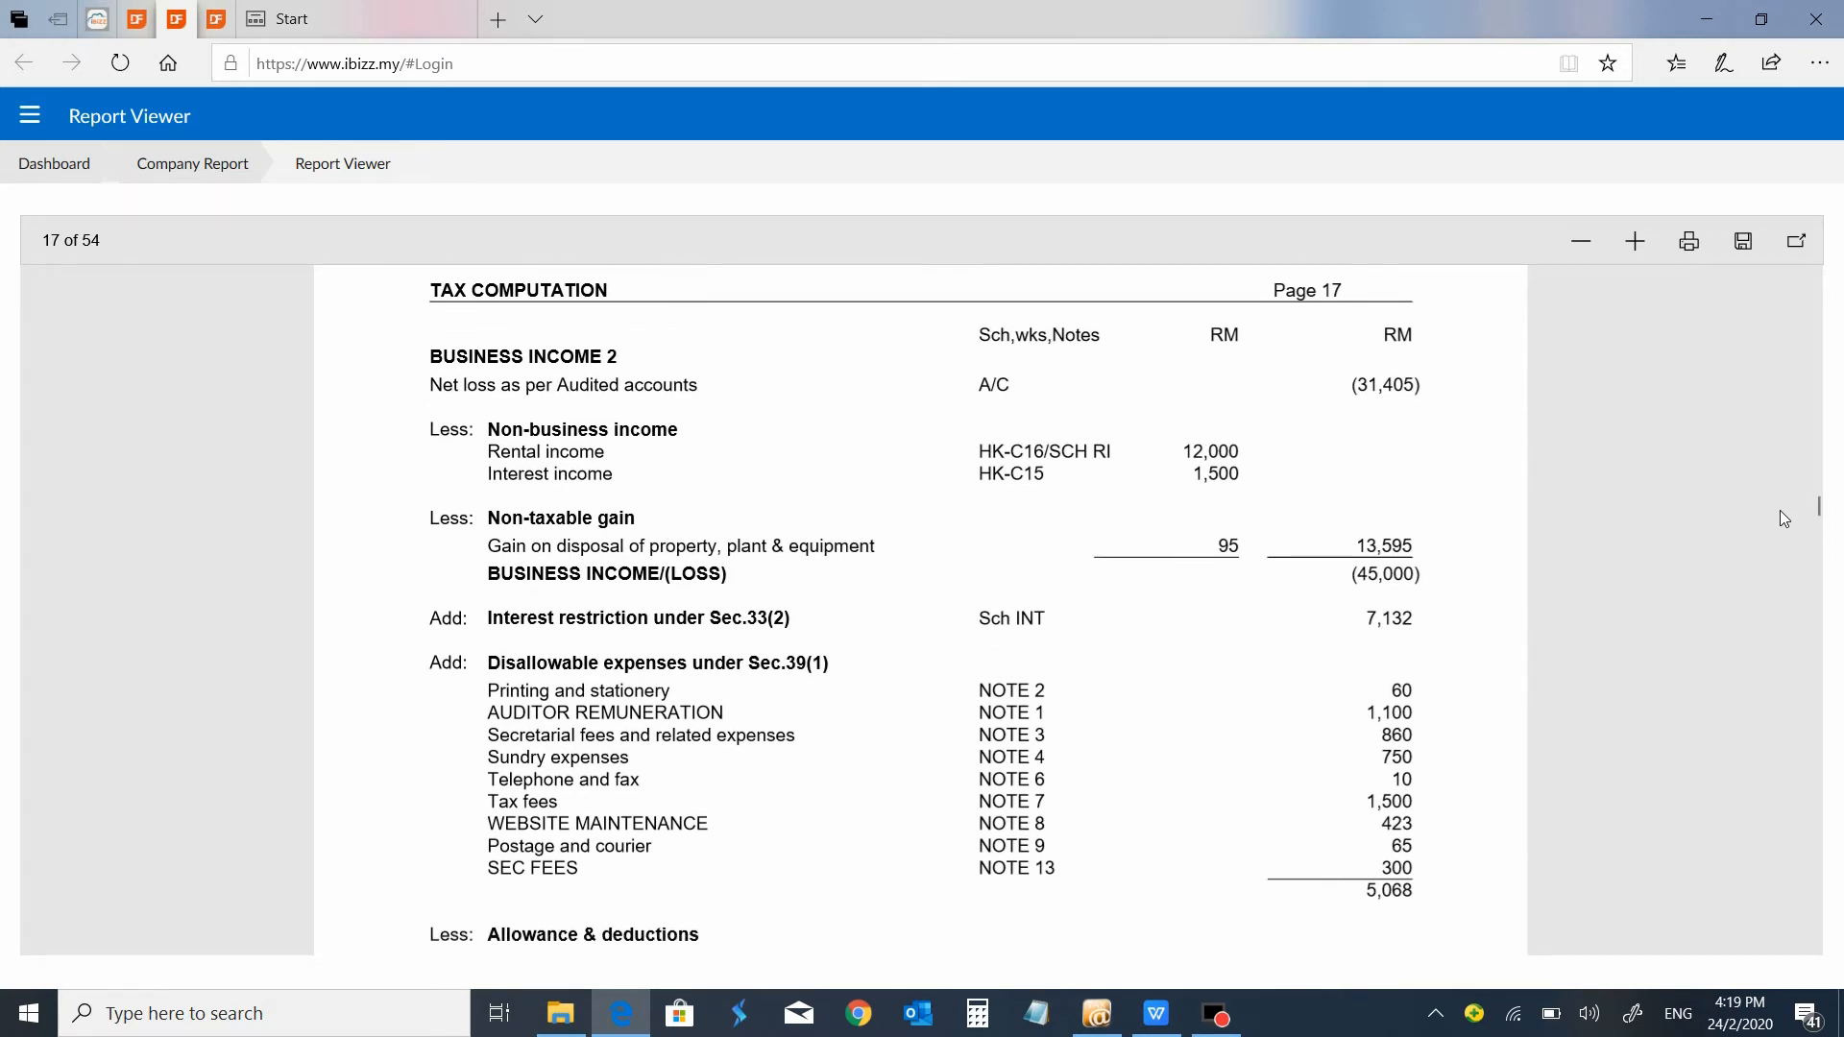
pyautogui.scroll(-8, 1778, 510)
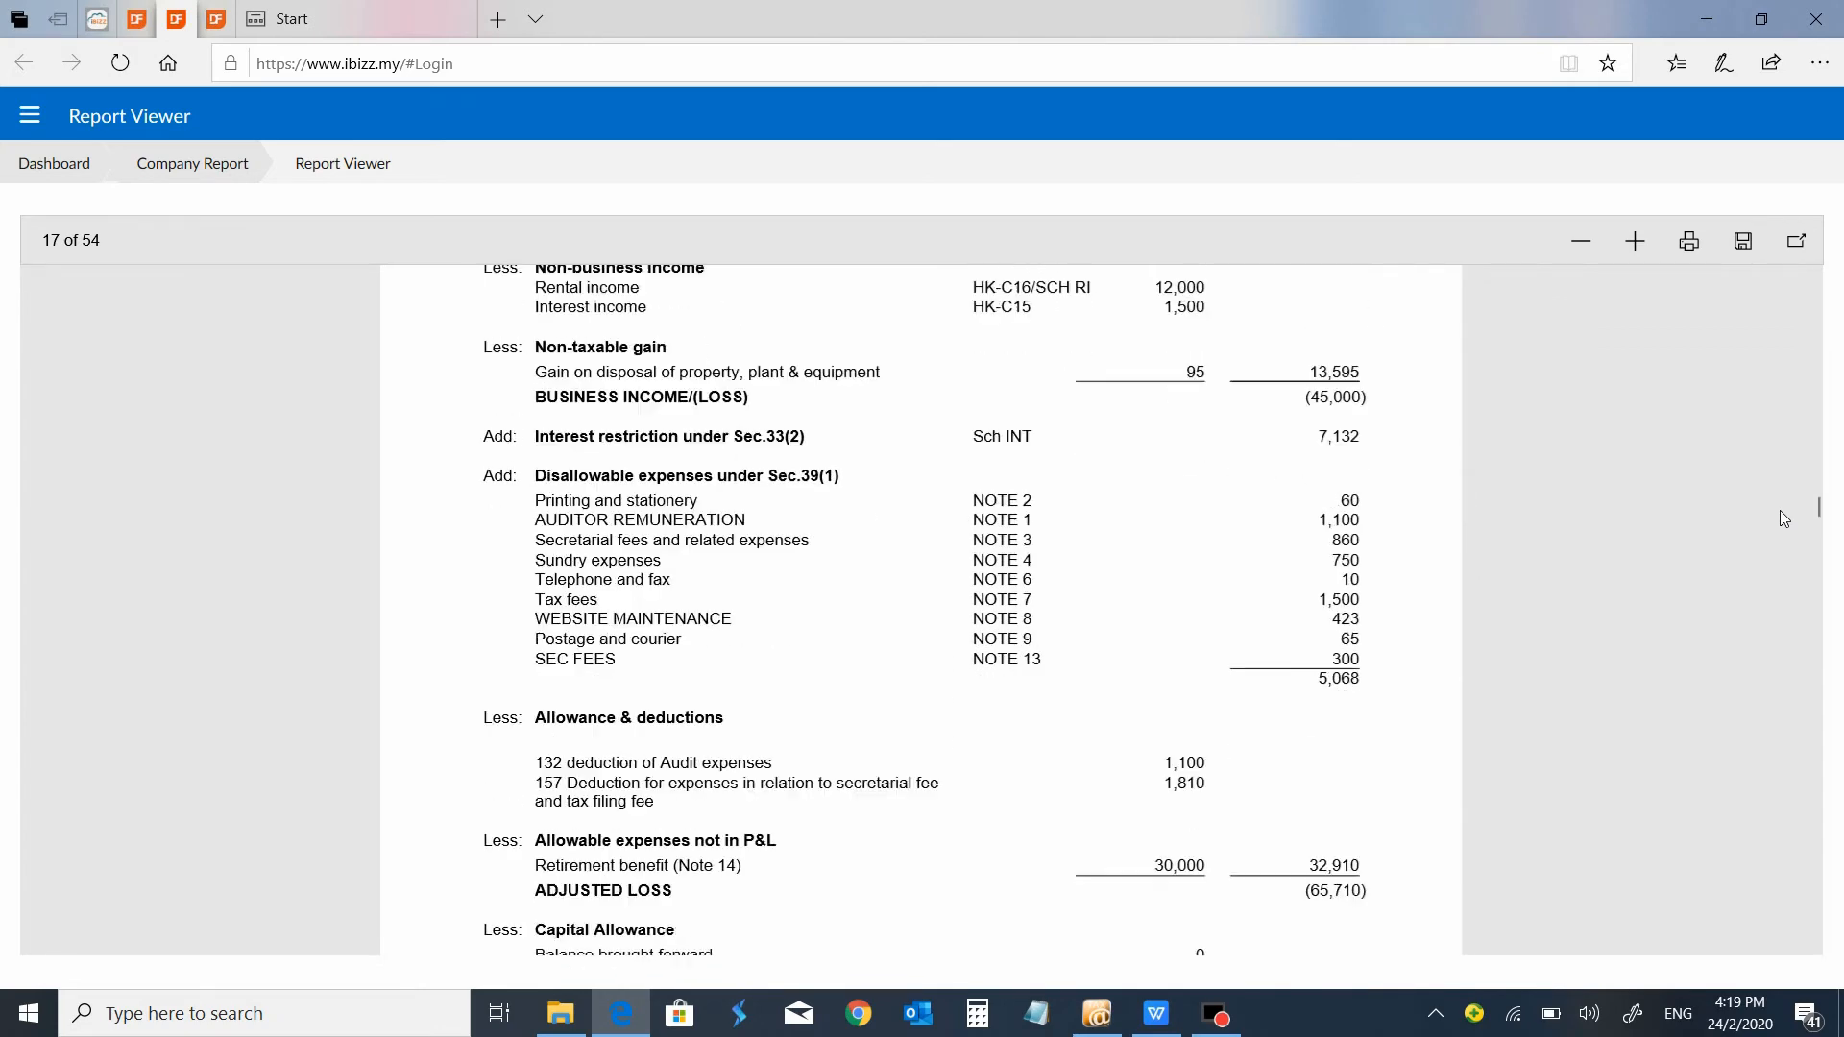
# Review the Tax Computation's statutory income, chargeable income, tax payable and penalty, continuing to the Exempt Account page.
pyautogui.scroll(-10, 1780, 511)
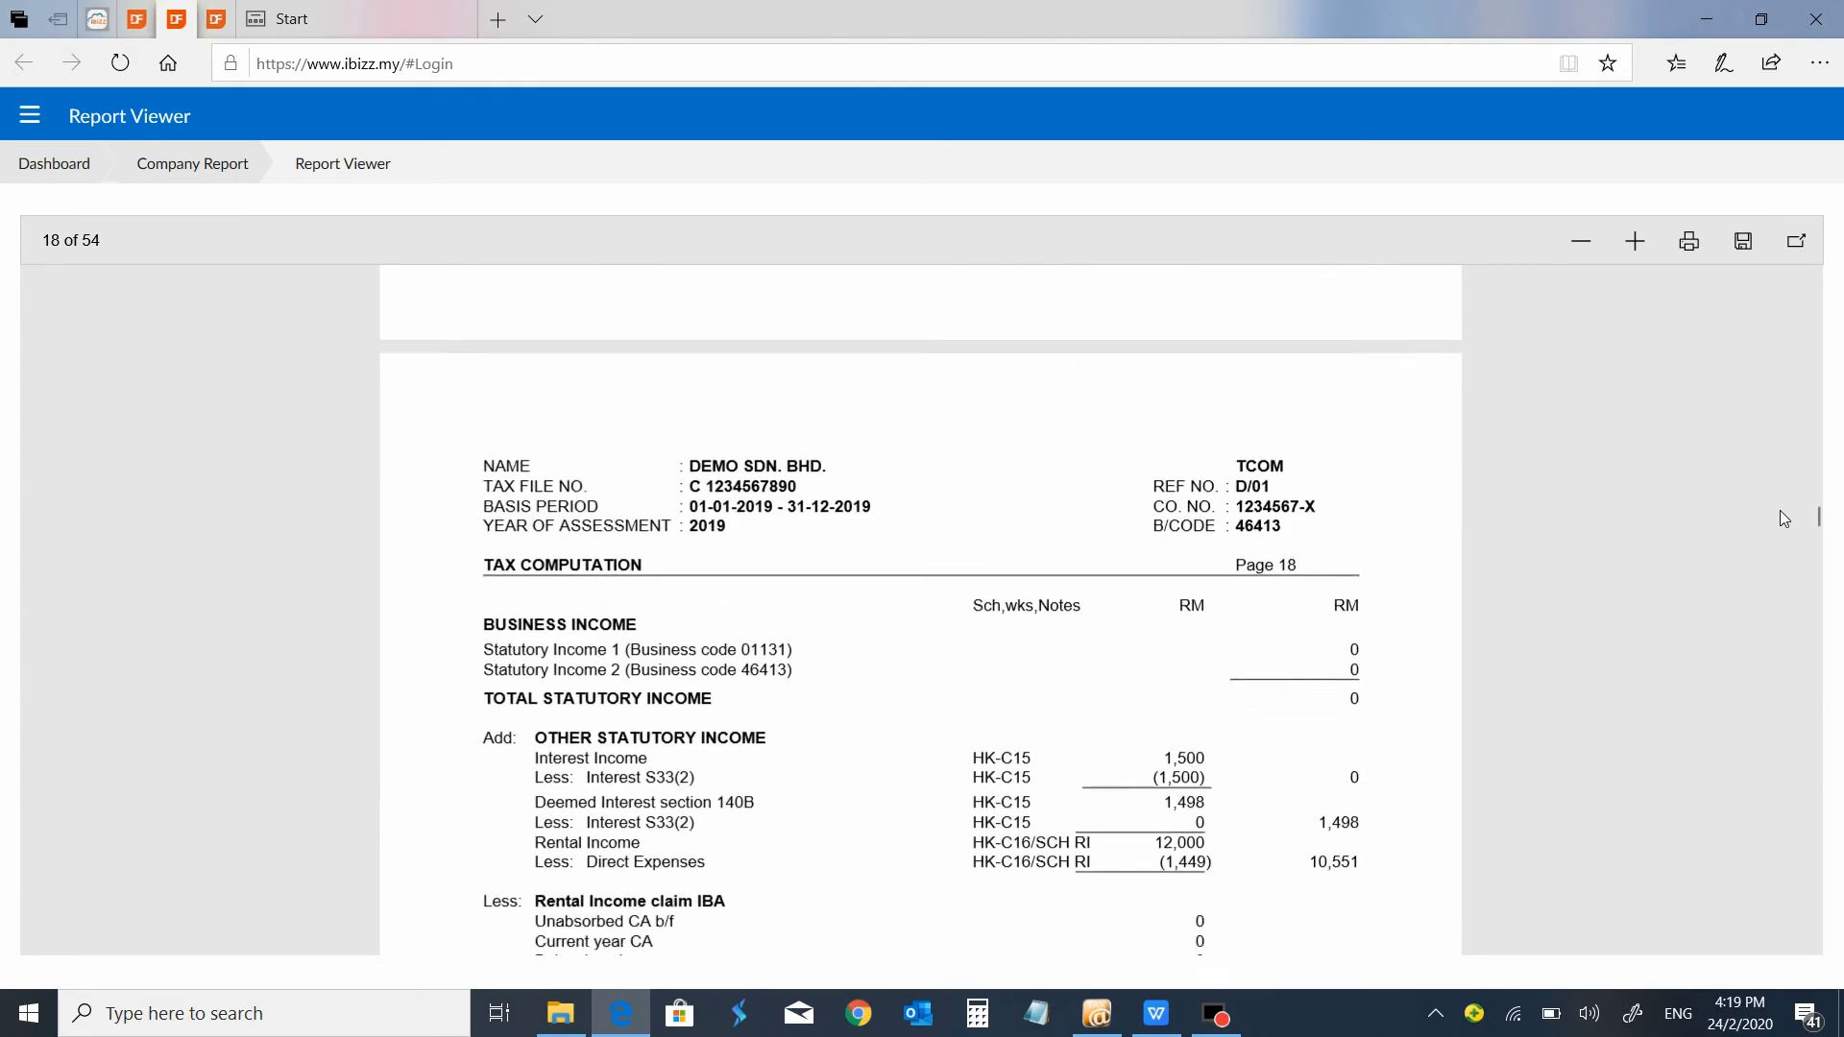
pyautogui.scroll(-1, 1782, 519)
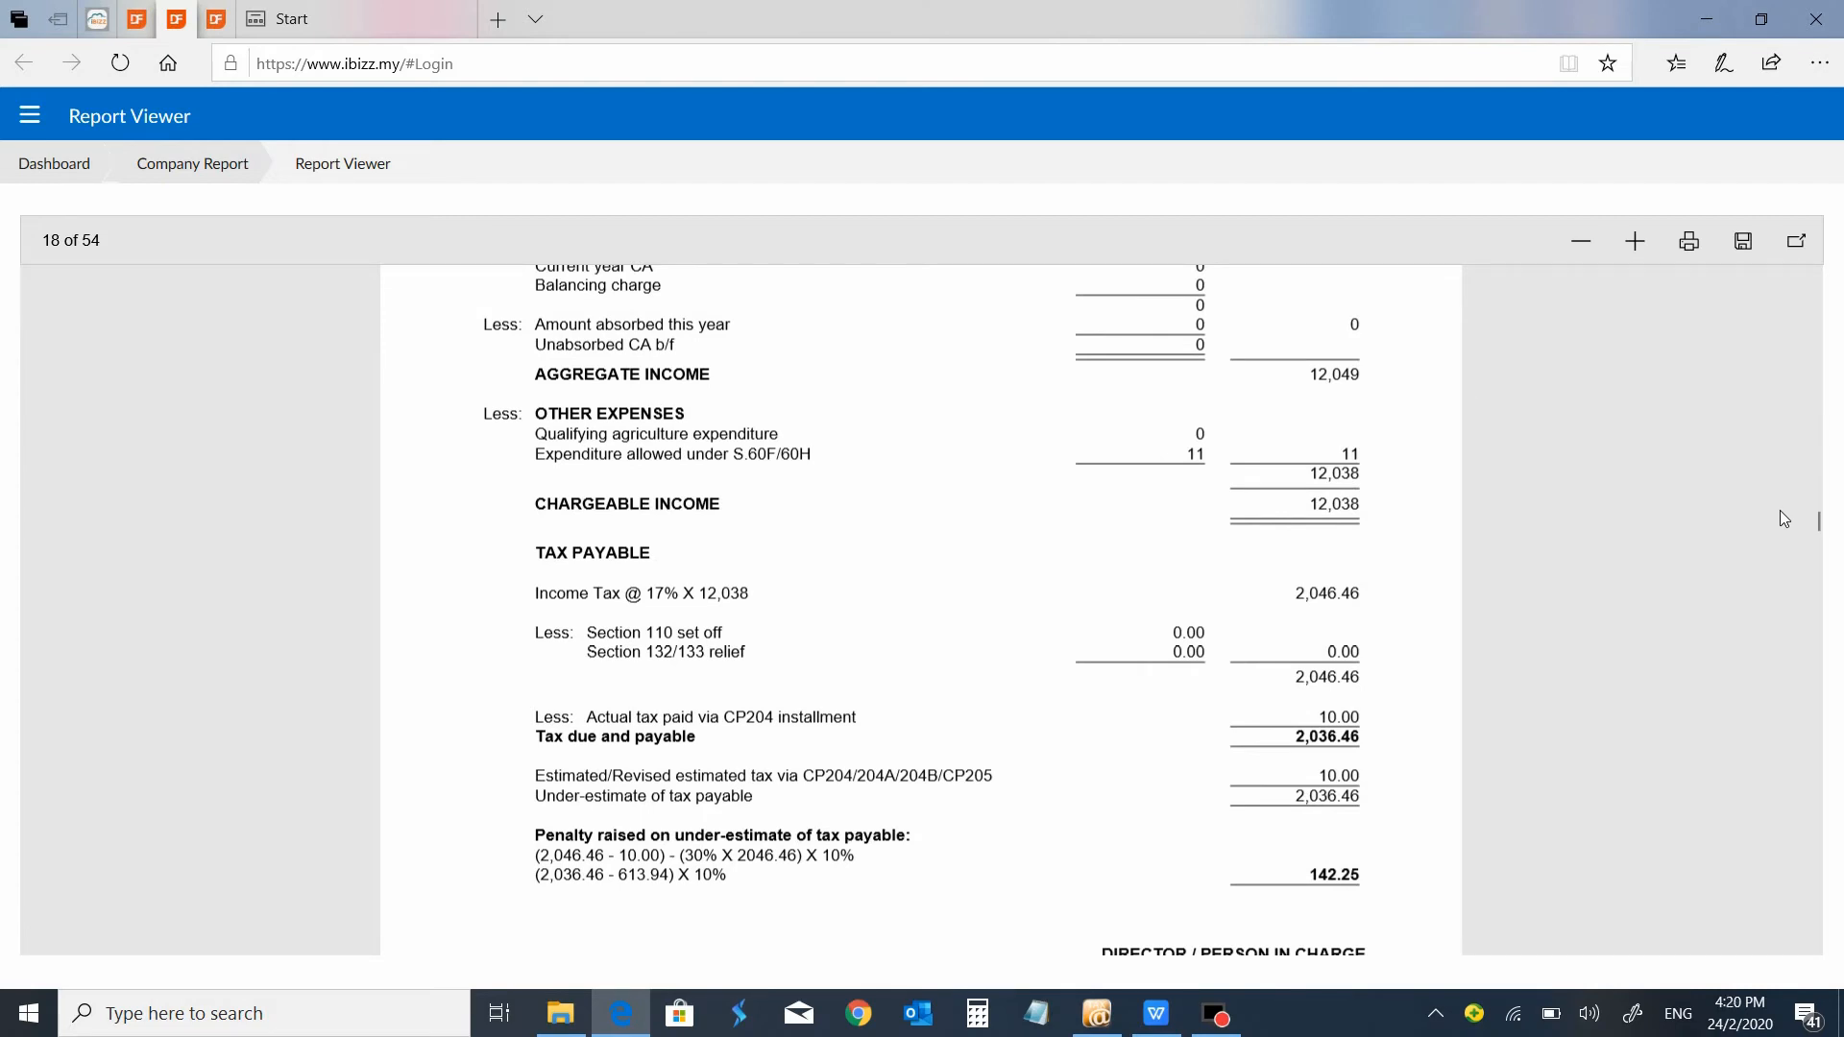
pyautogui.scroll(-2, 1781, 519)
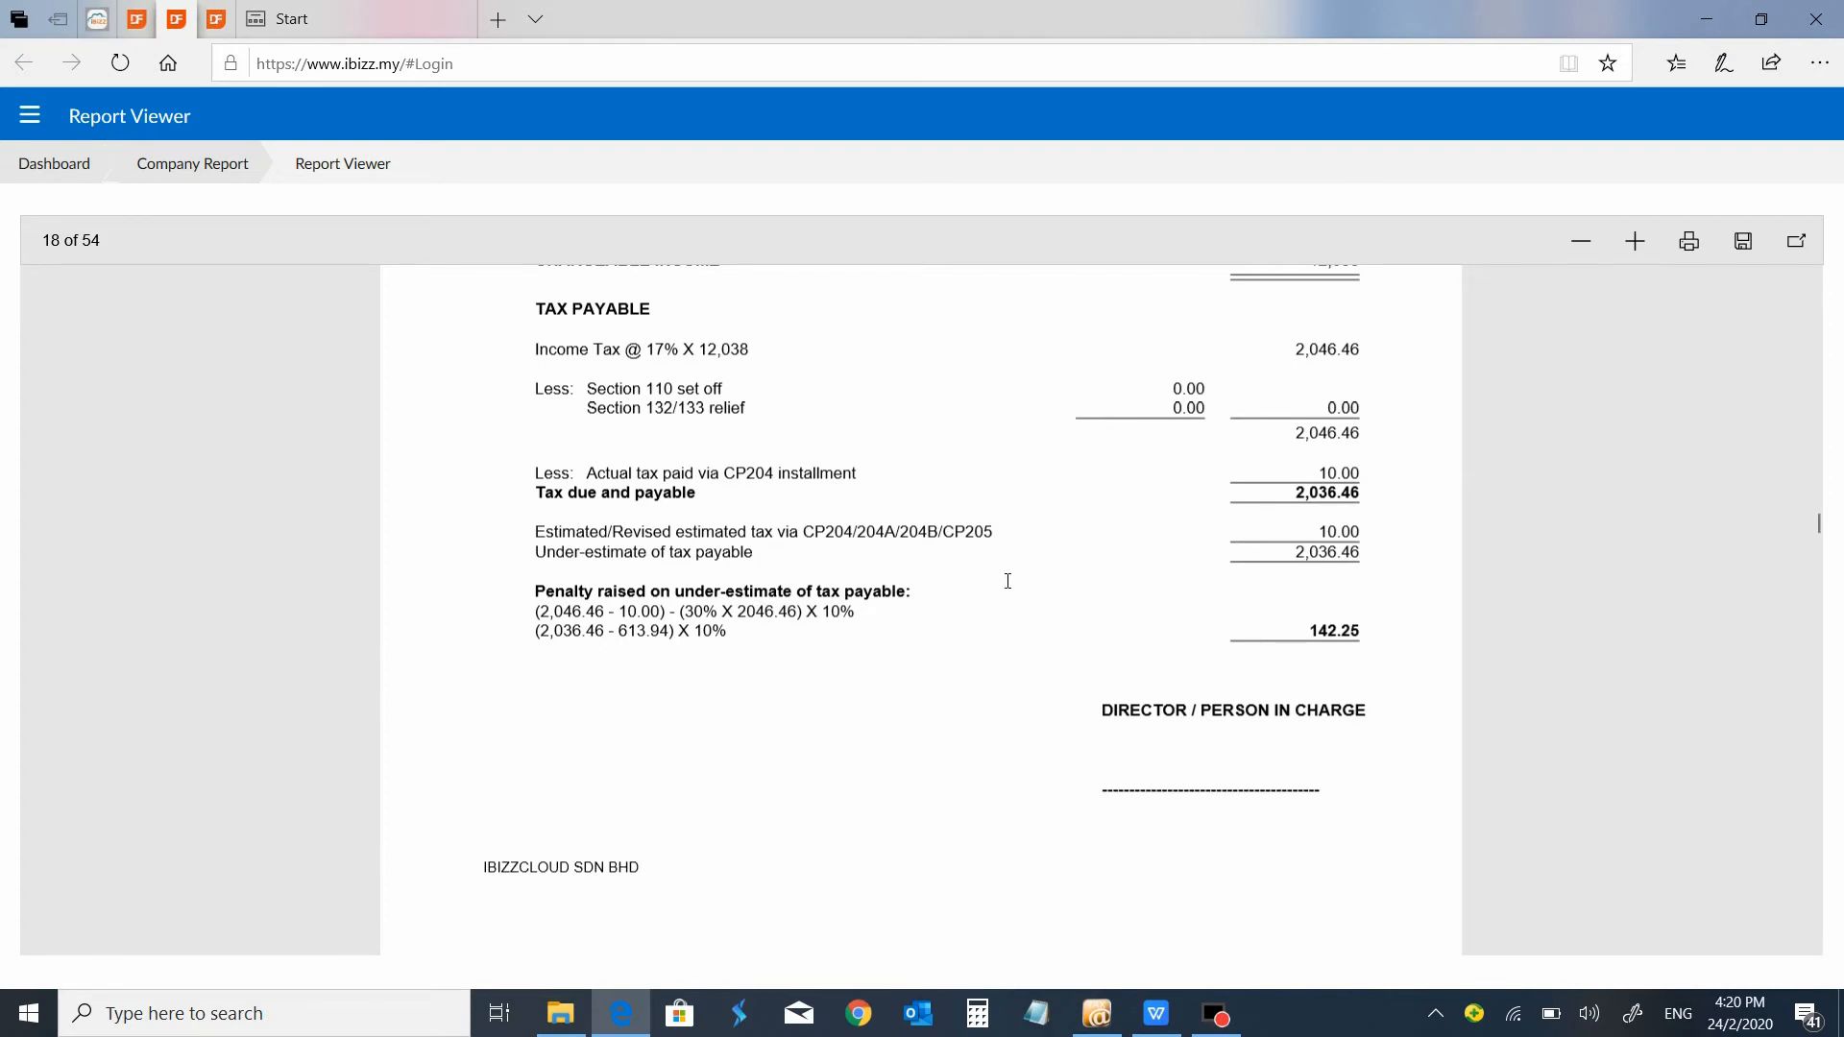
pyautogui.scroll(-10, 1007, 580)
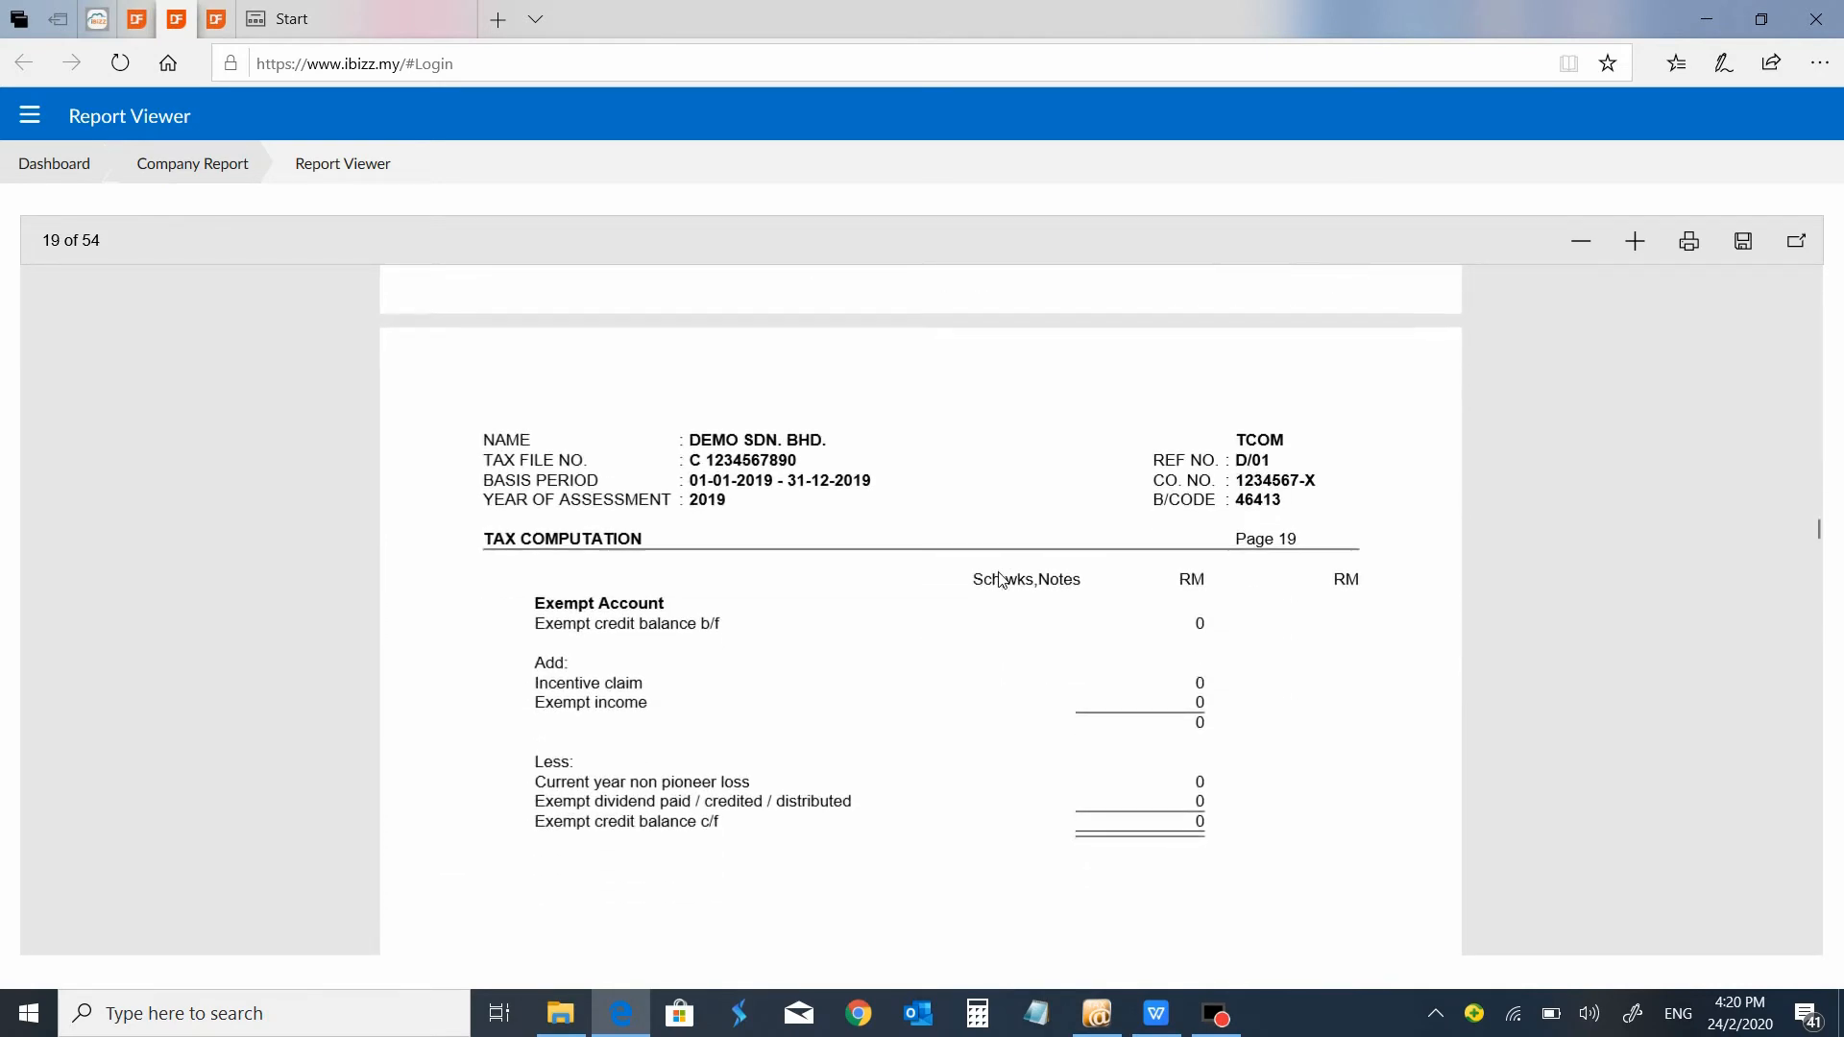
# Examine the report's business income adjustment worksheets for businesses 1 and 2, including disallowed expenses, deductions and incentive claims.
pyautogui.scroll(-10, 1002, 579)
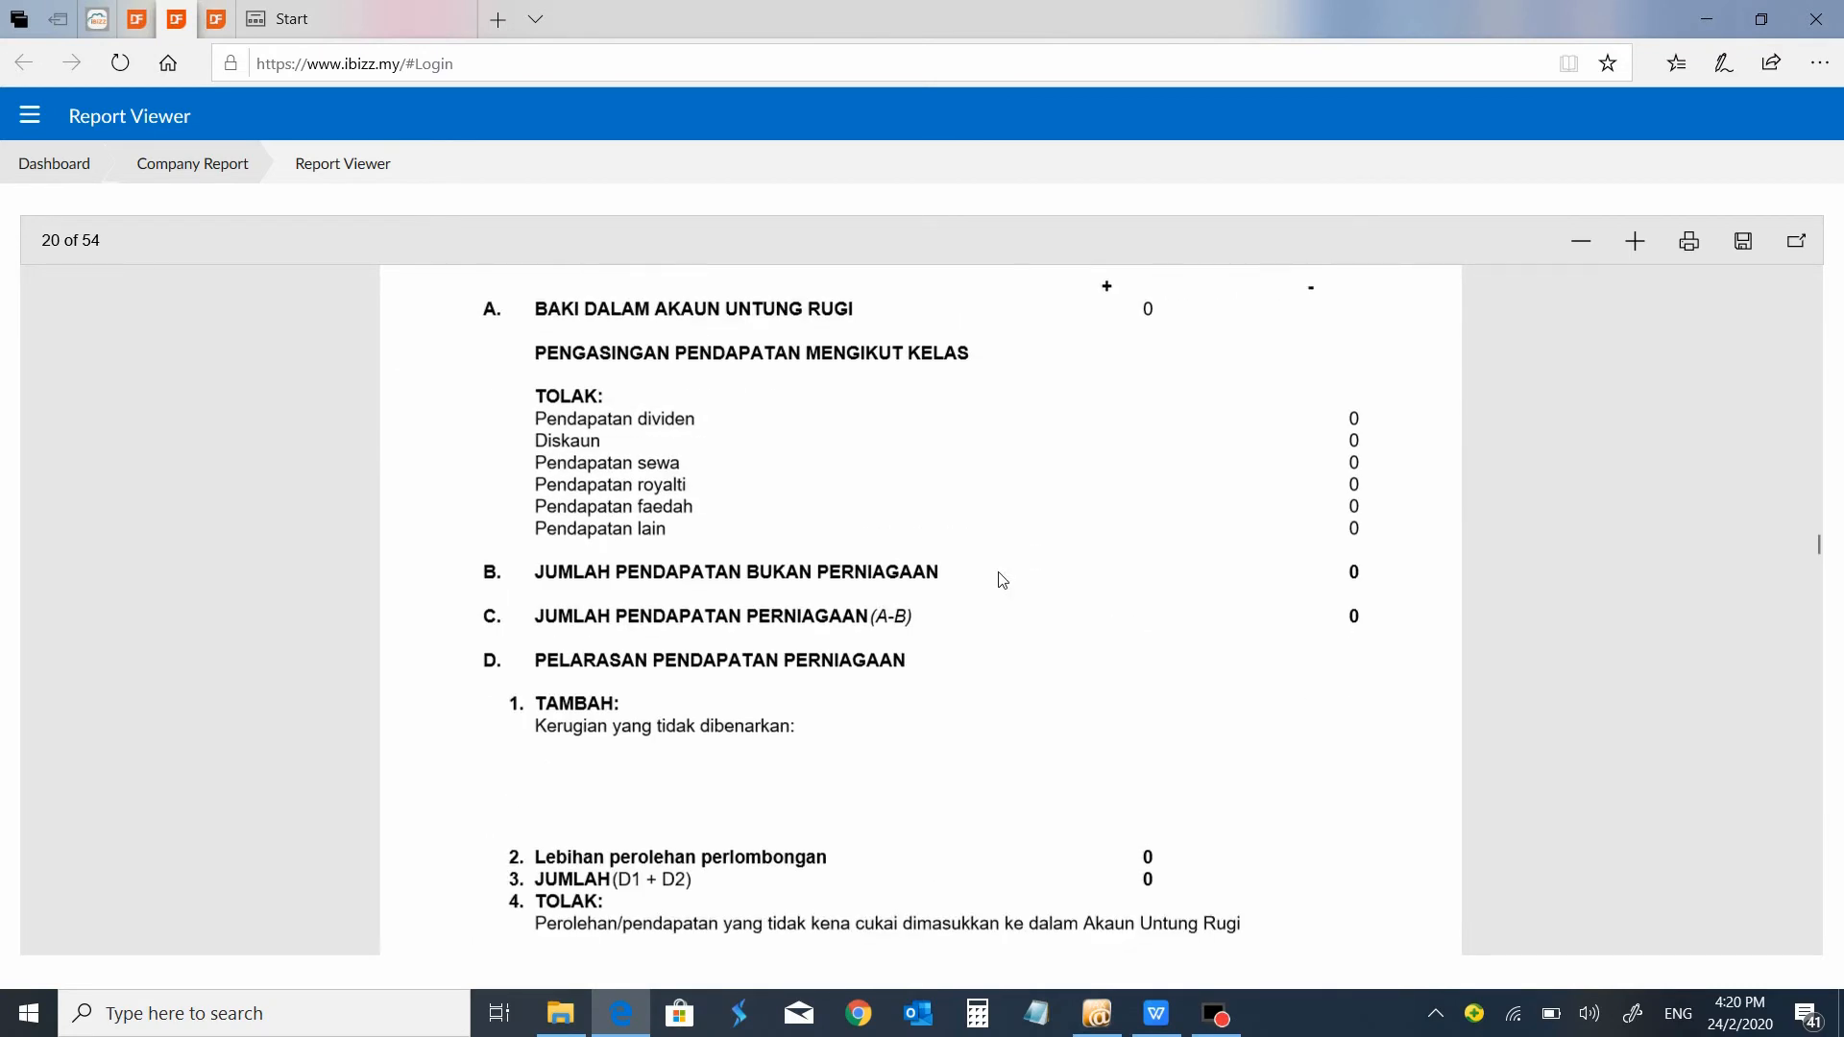
pyautogui.scroll(5, 1002, 579)
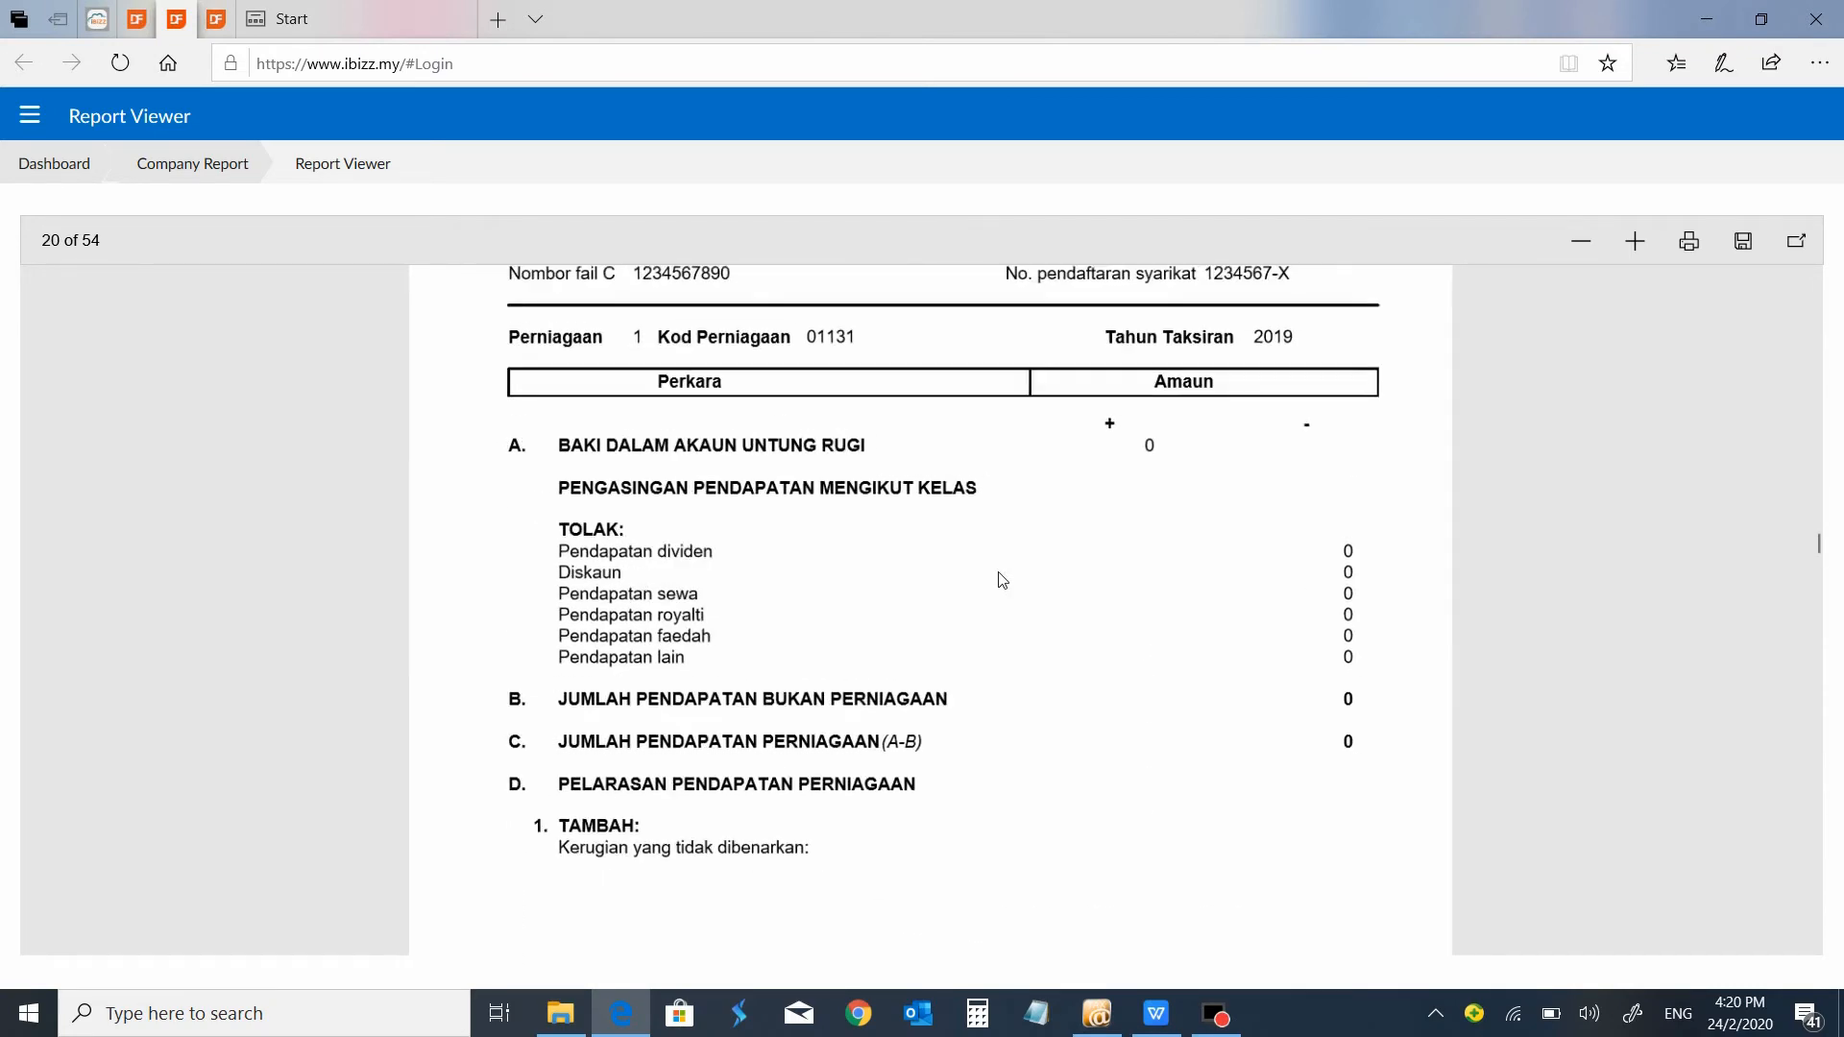
pyautogui.keyDown('ctrl'); pyautogui.scroll(-1, 1002, 579); pyautogui.keyUp('ctrl')
pyautogui.scroll(-10, 1002, 579)
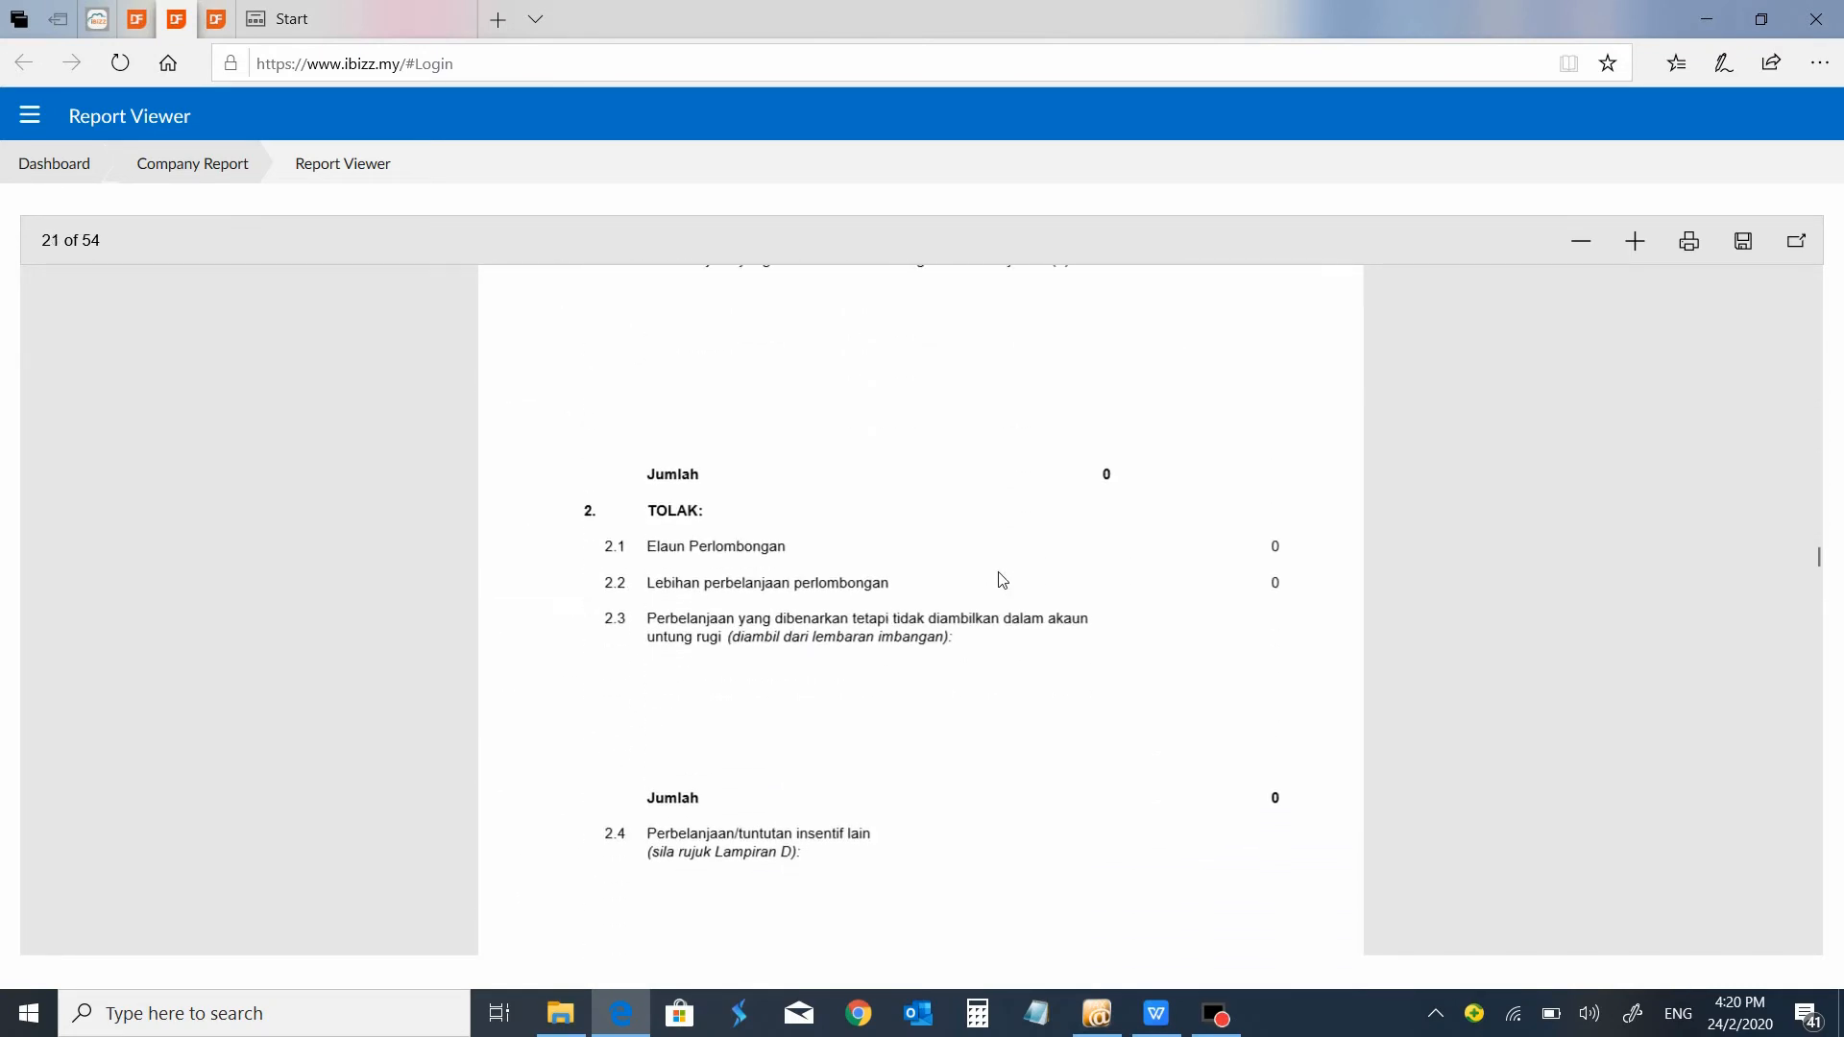
pyautogui.scroll(-10, 1002, 579)
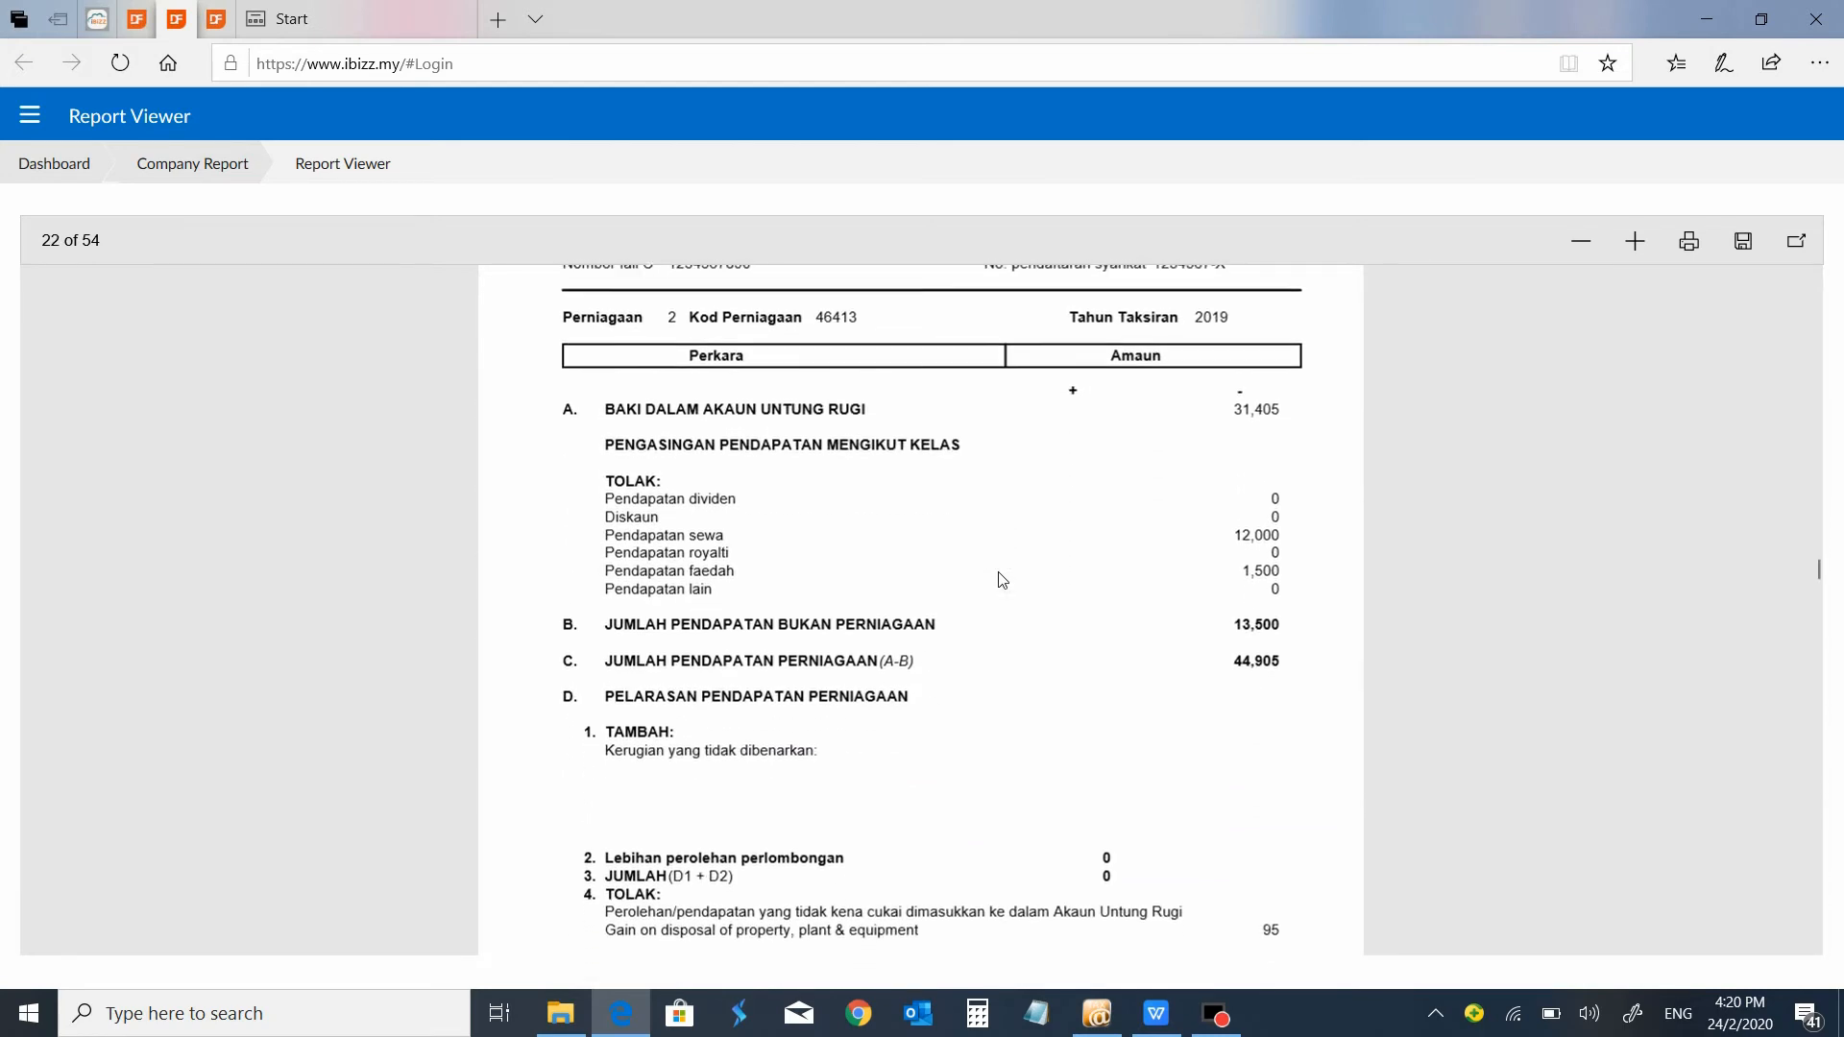
pyautogui.scroll(-10, 1002, 579)
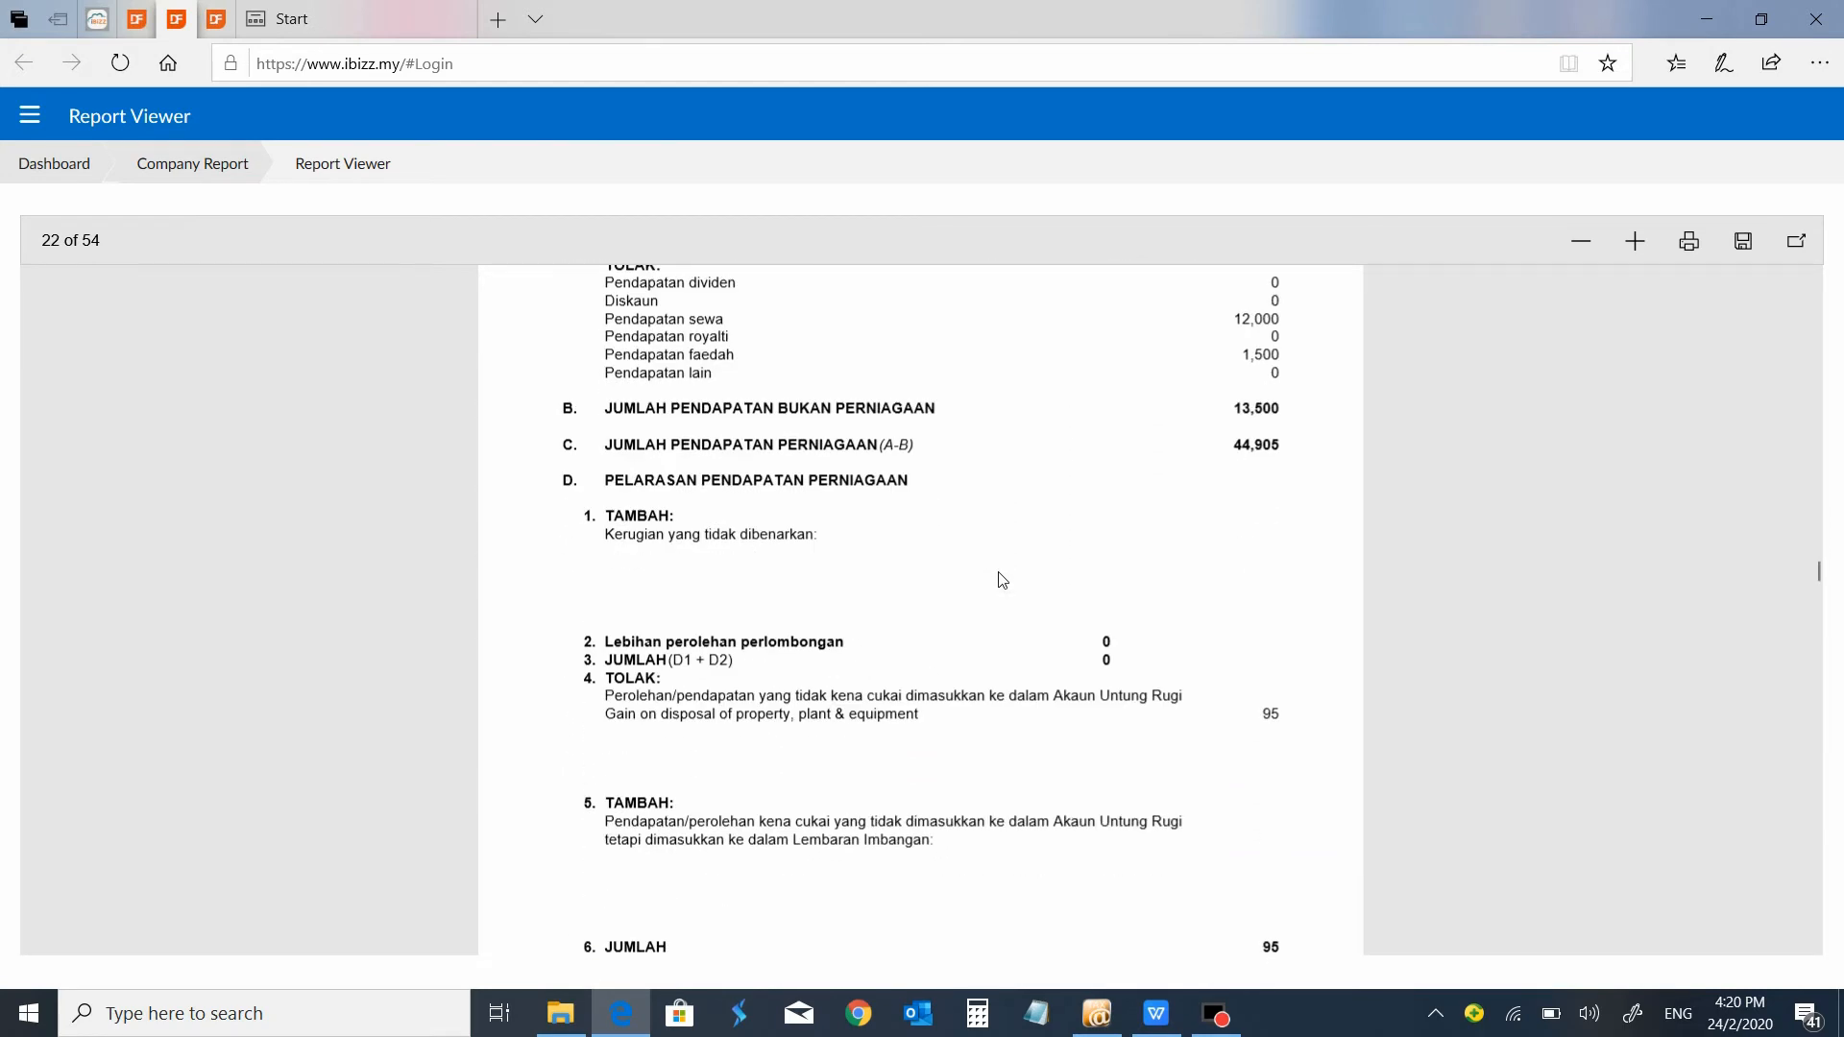
pyautogui.scroll(-1, 1002, 580)
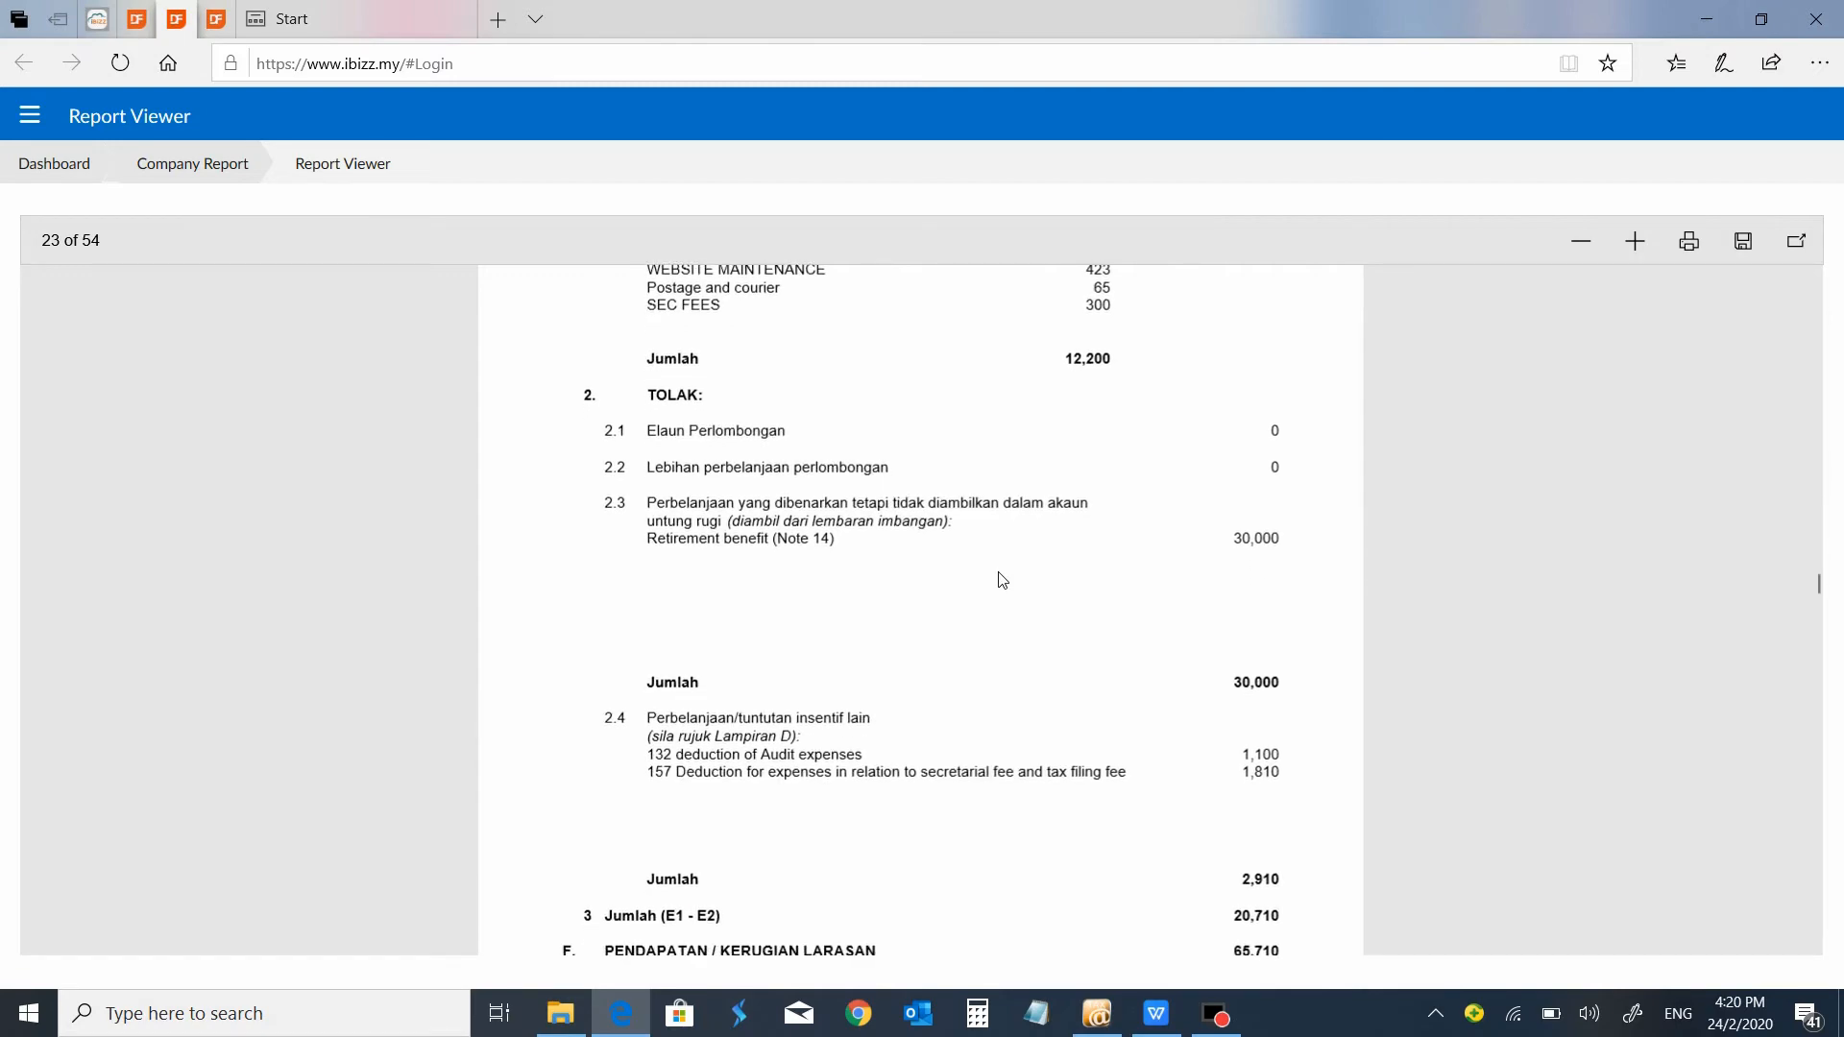
pyautogui.scroll(-15, 1002, 579)
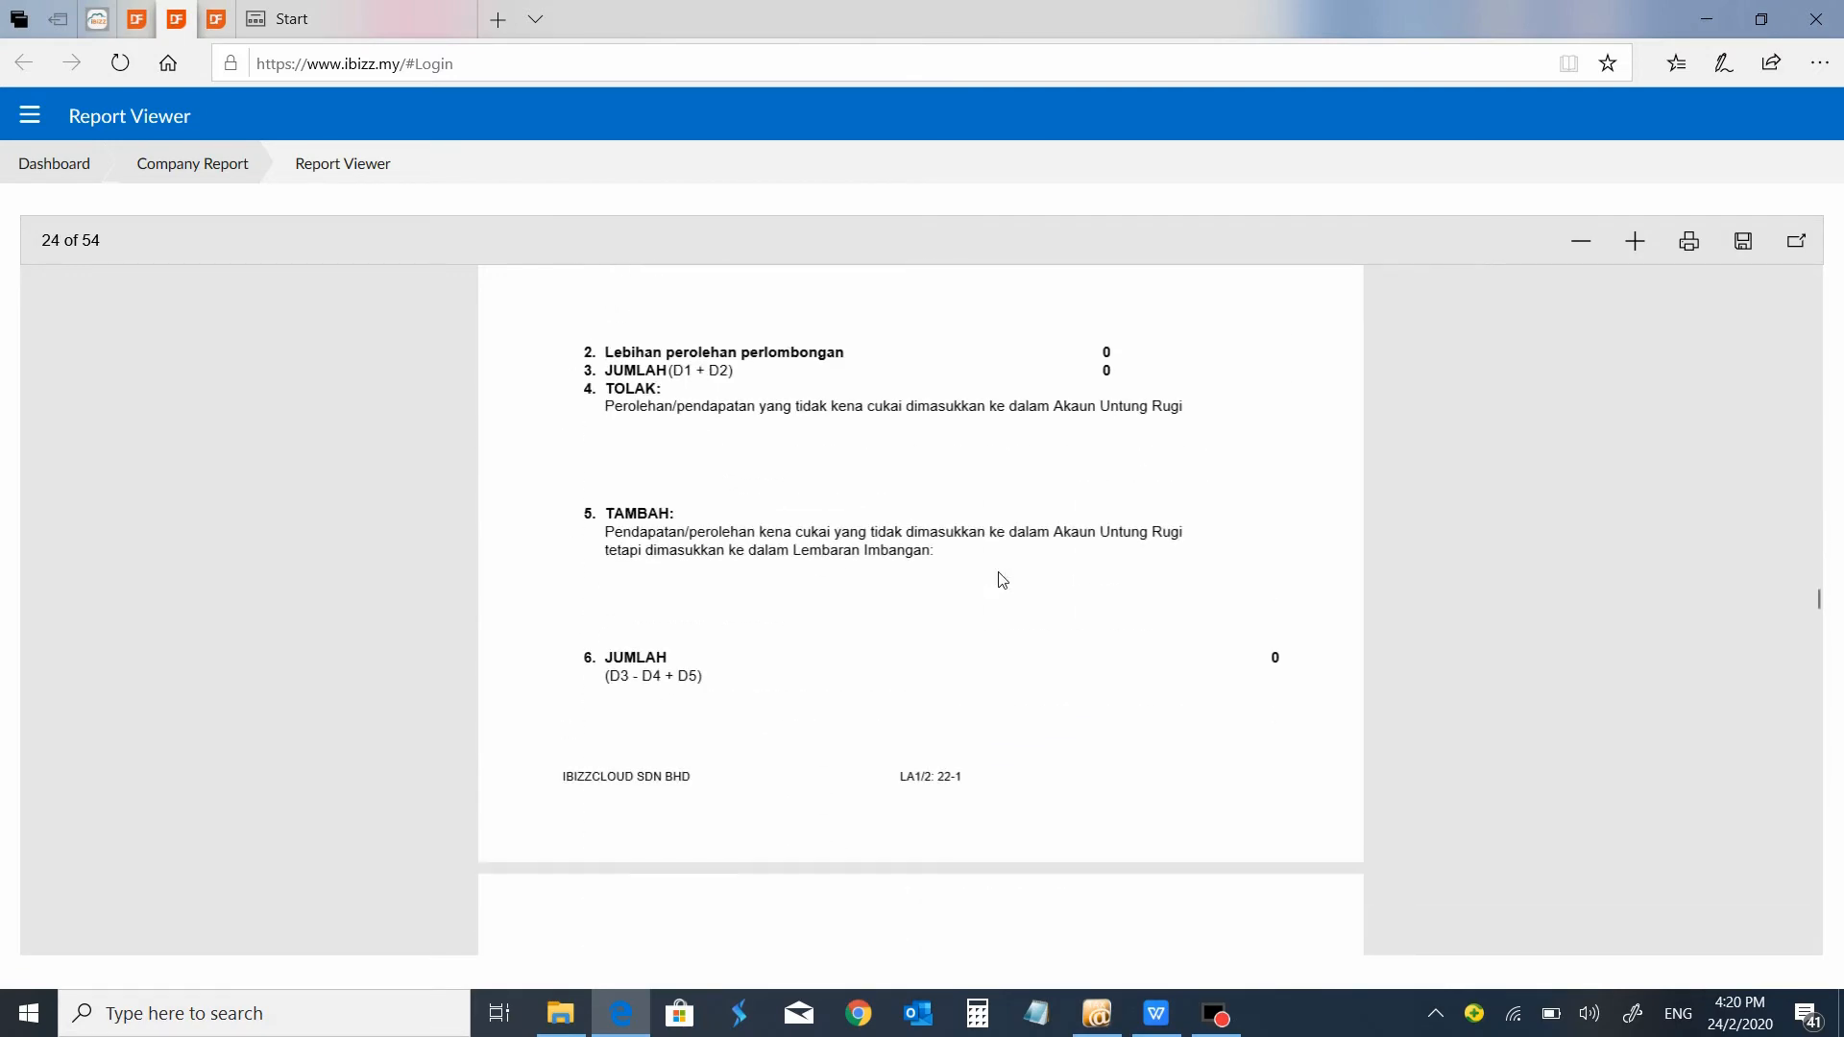
# Review the rental property appendix, the statutory income and withholding tax worksheets, and the HK-O director and HK-P shareholder worksheets.
pyautogui.scroll(-20, 1002, 579)
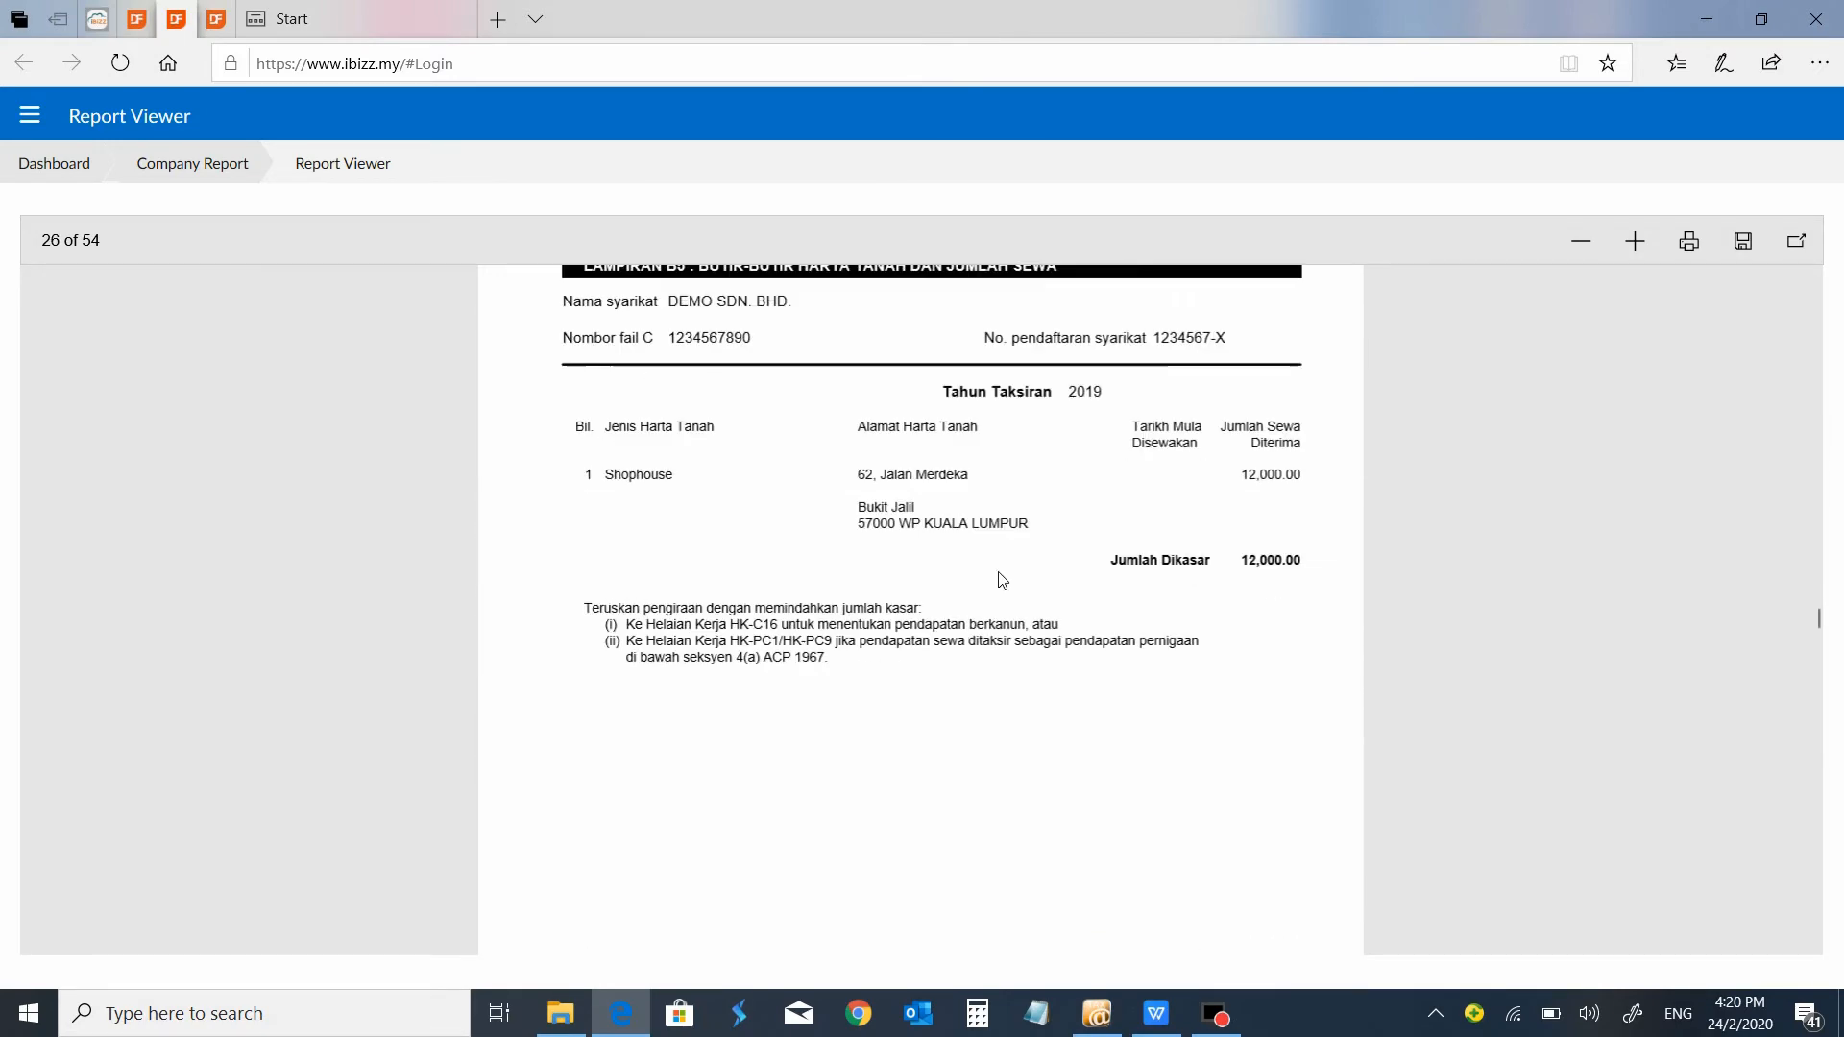
pyautogui.scroll(-20, 1002, 579)
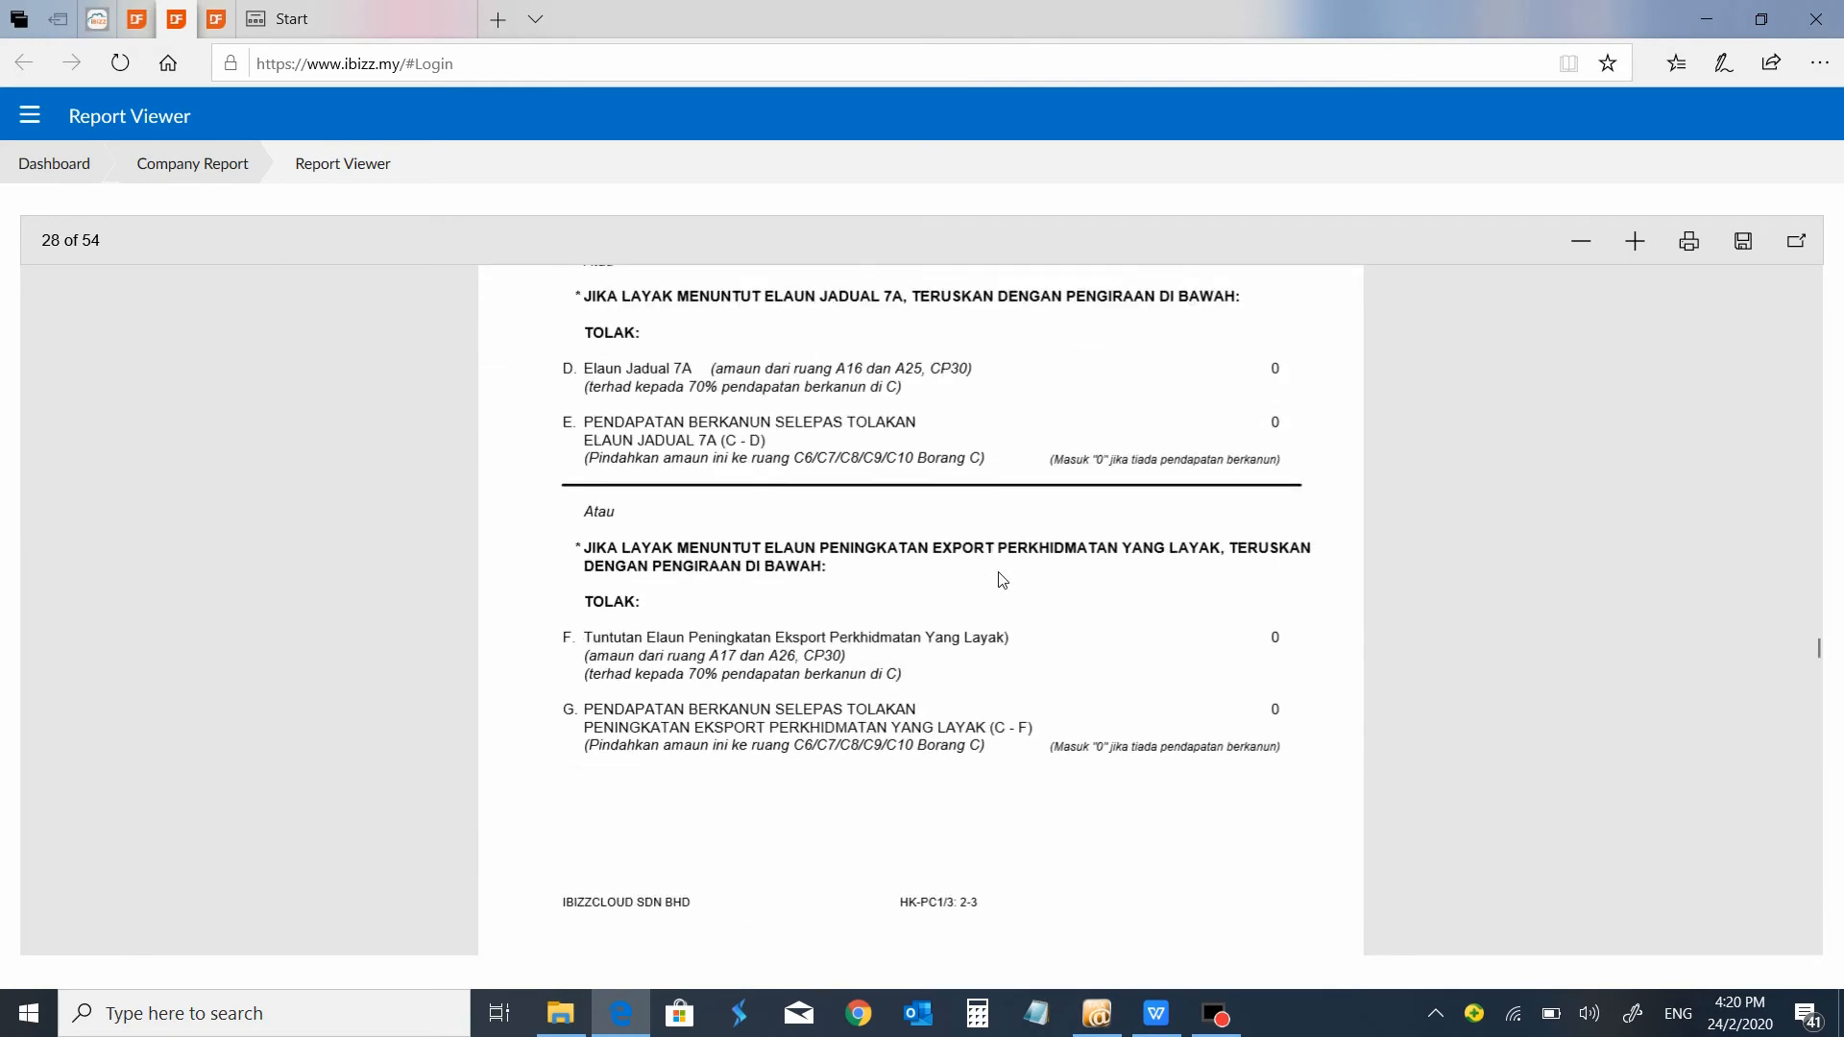
pyautogui.scroll(-20, 1002, 579)
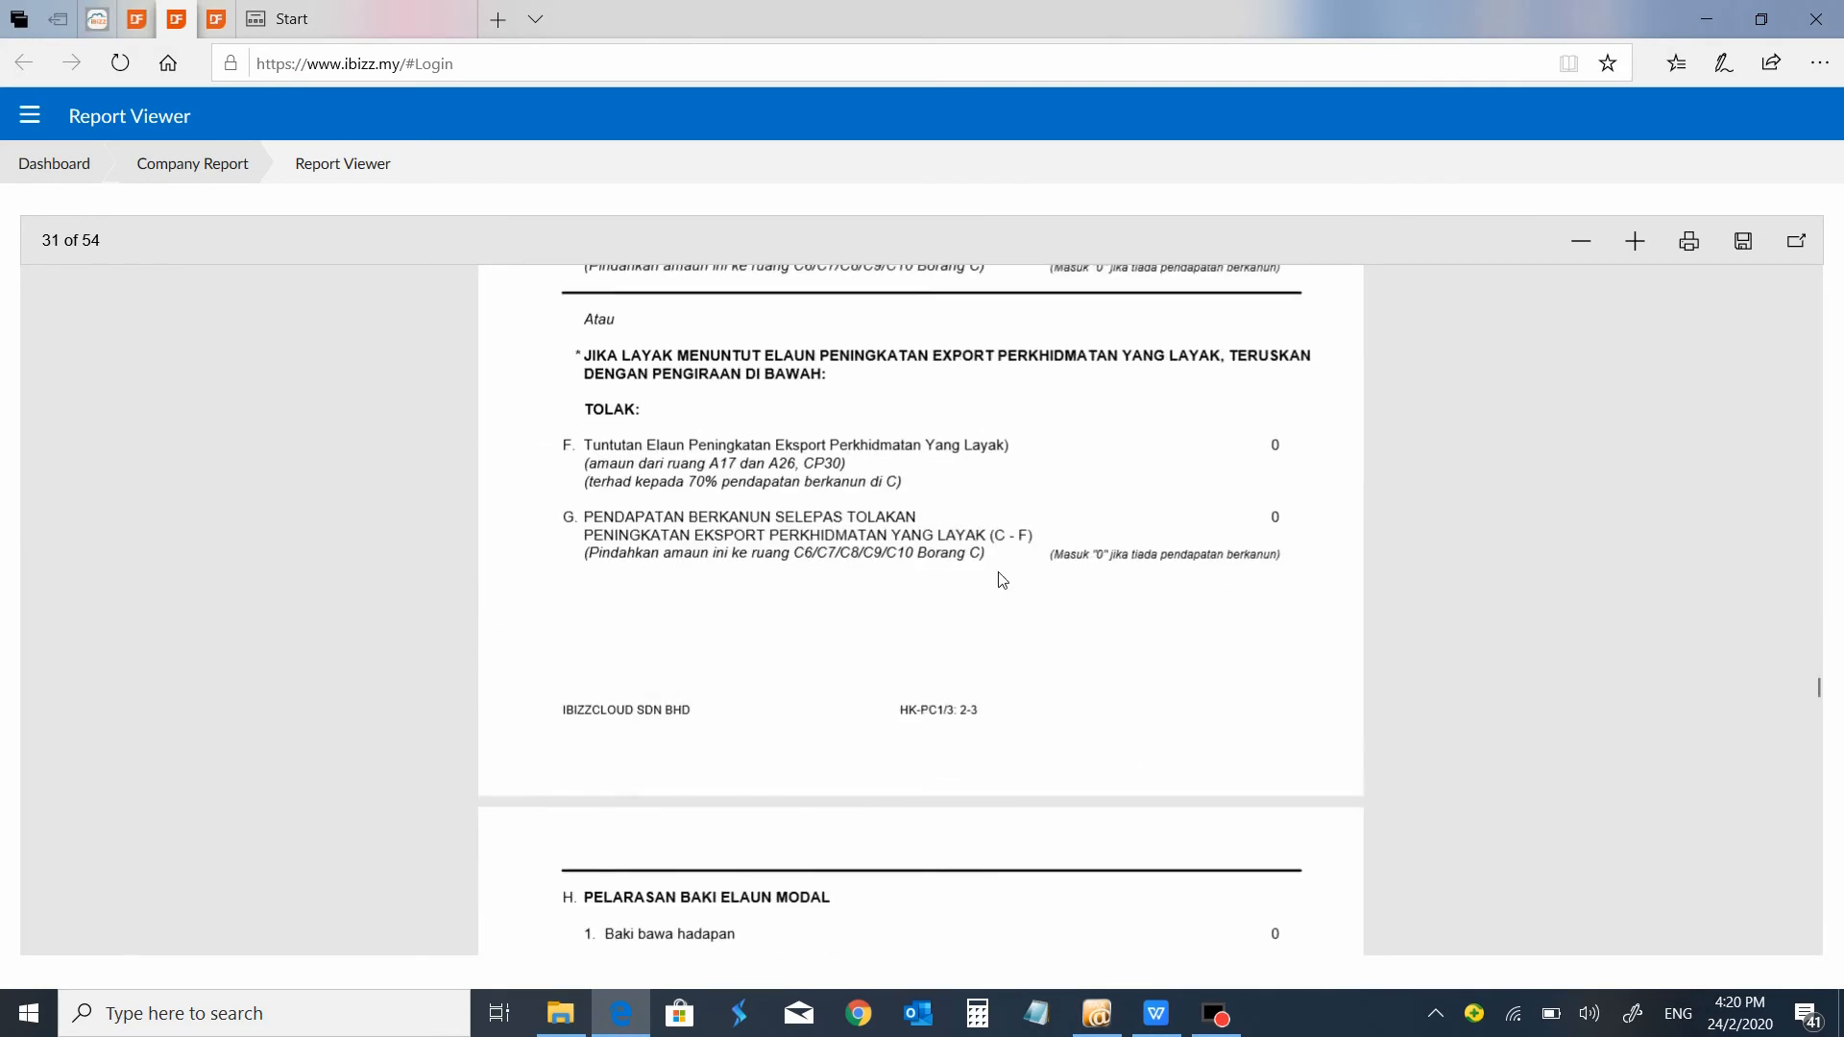
pyautogui.scroll(-20, 1002, 579)
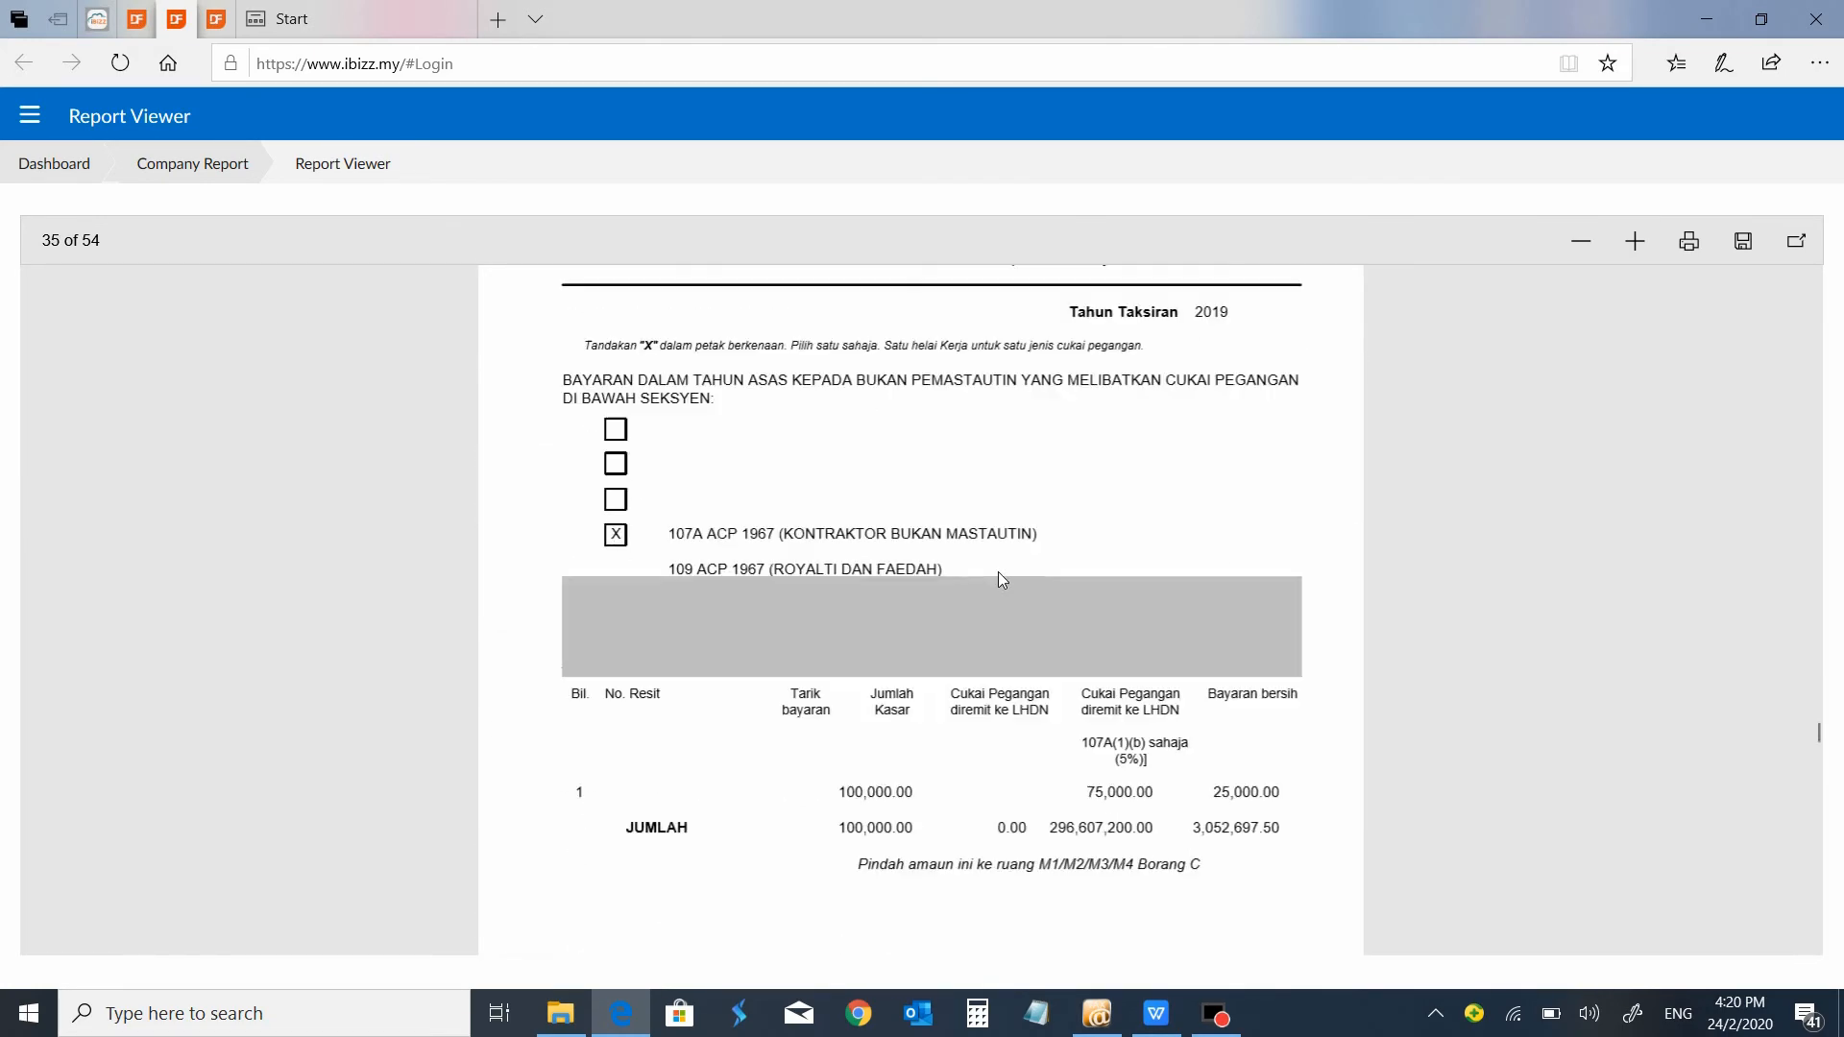
pyautogui.scroll(-5, 1002, 579)
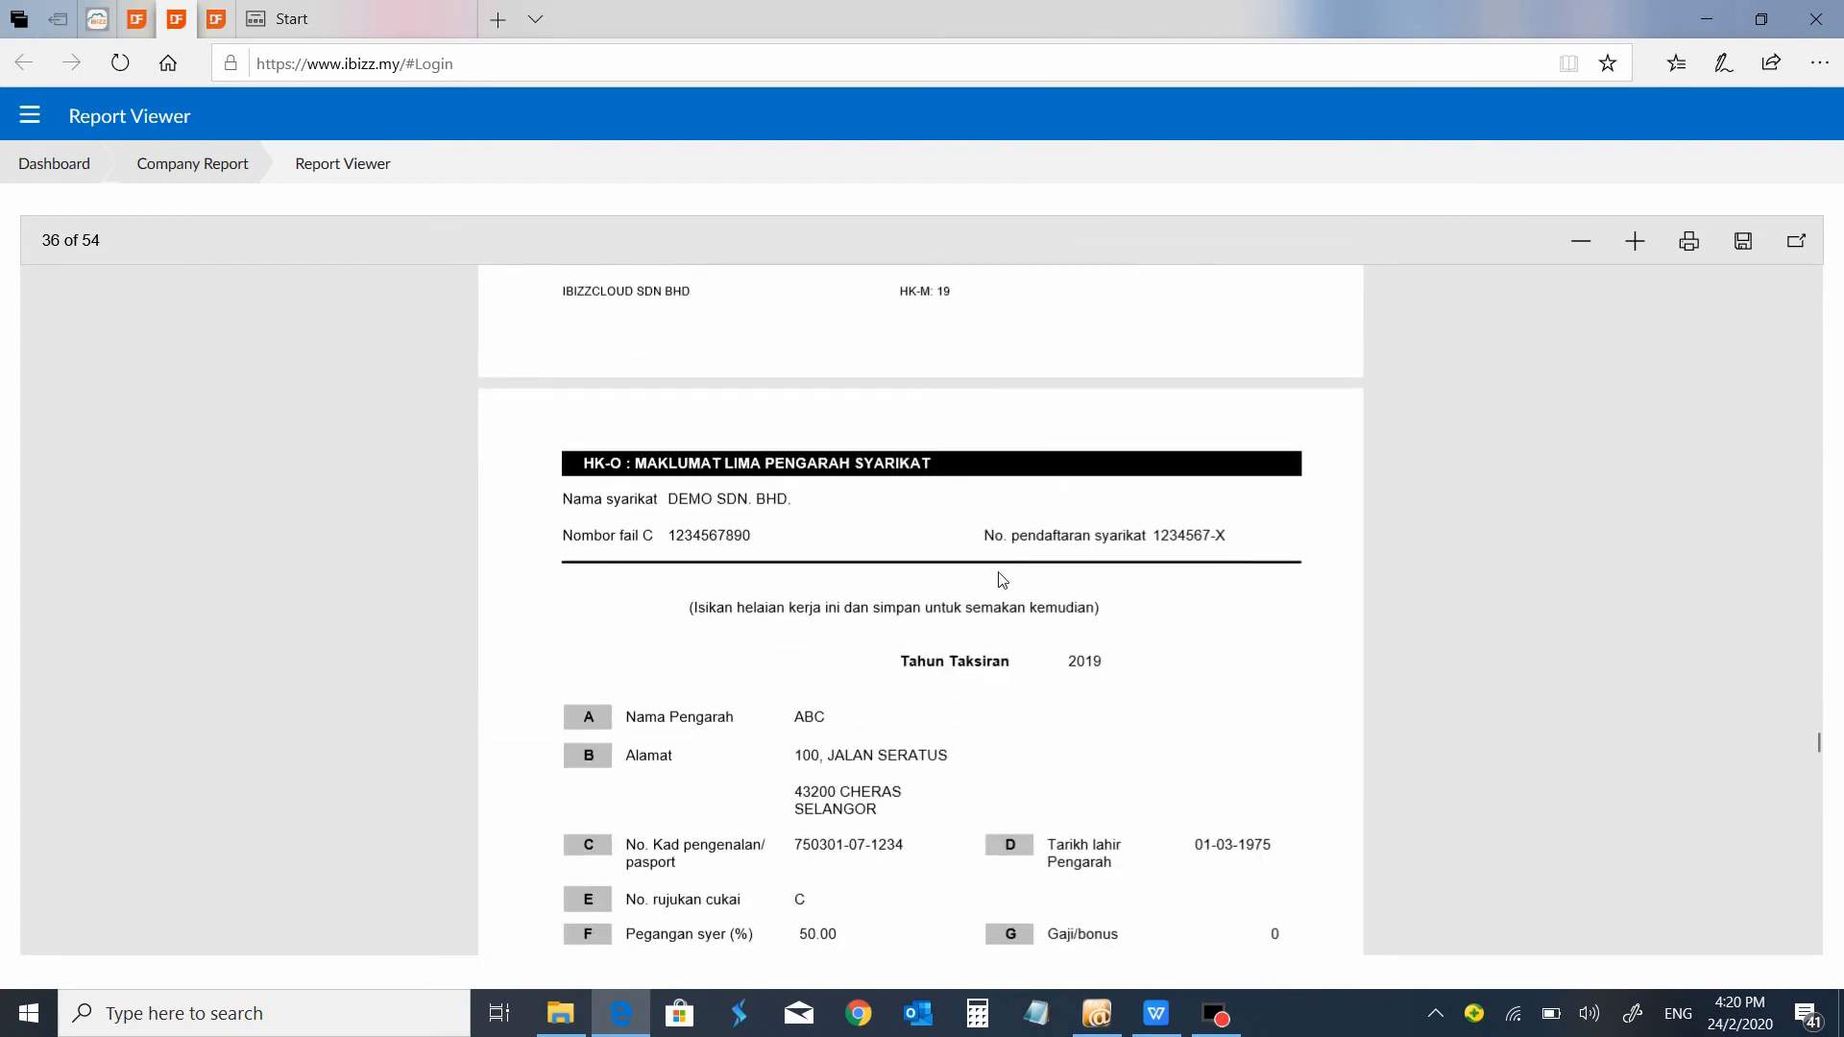
pyautogui.scroll(-10, 1001, 579)
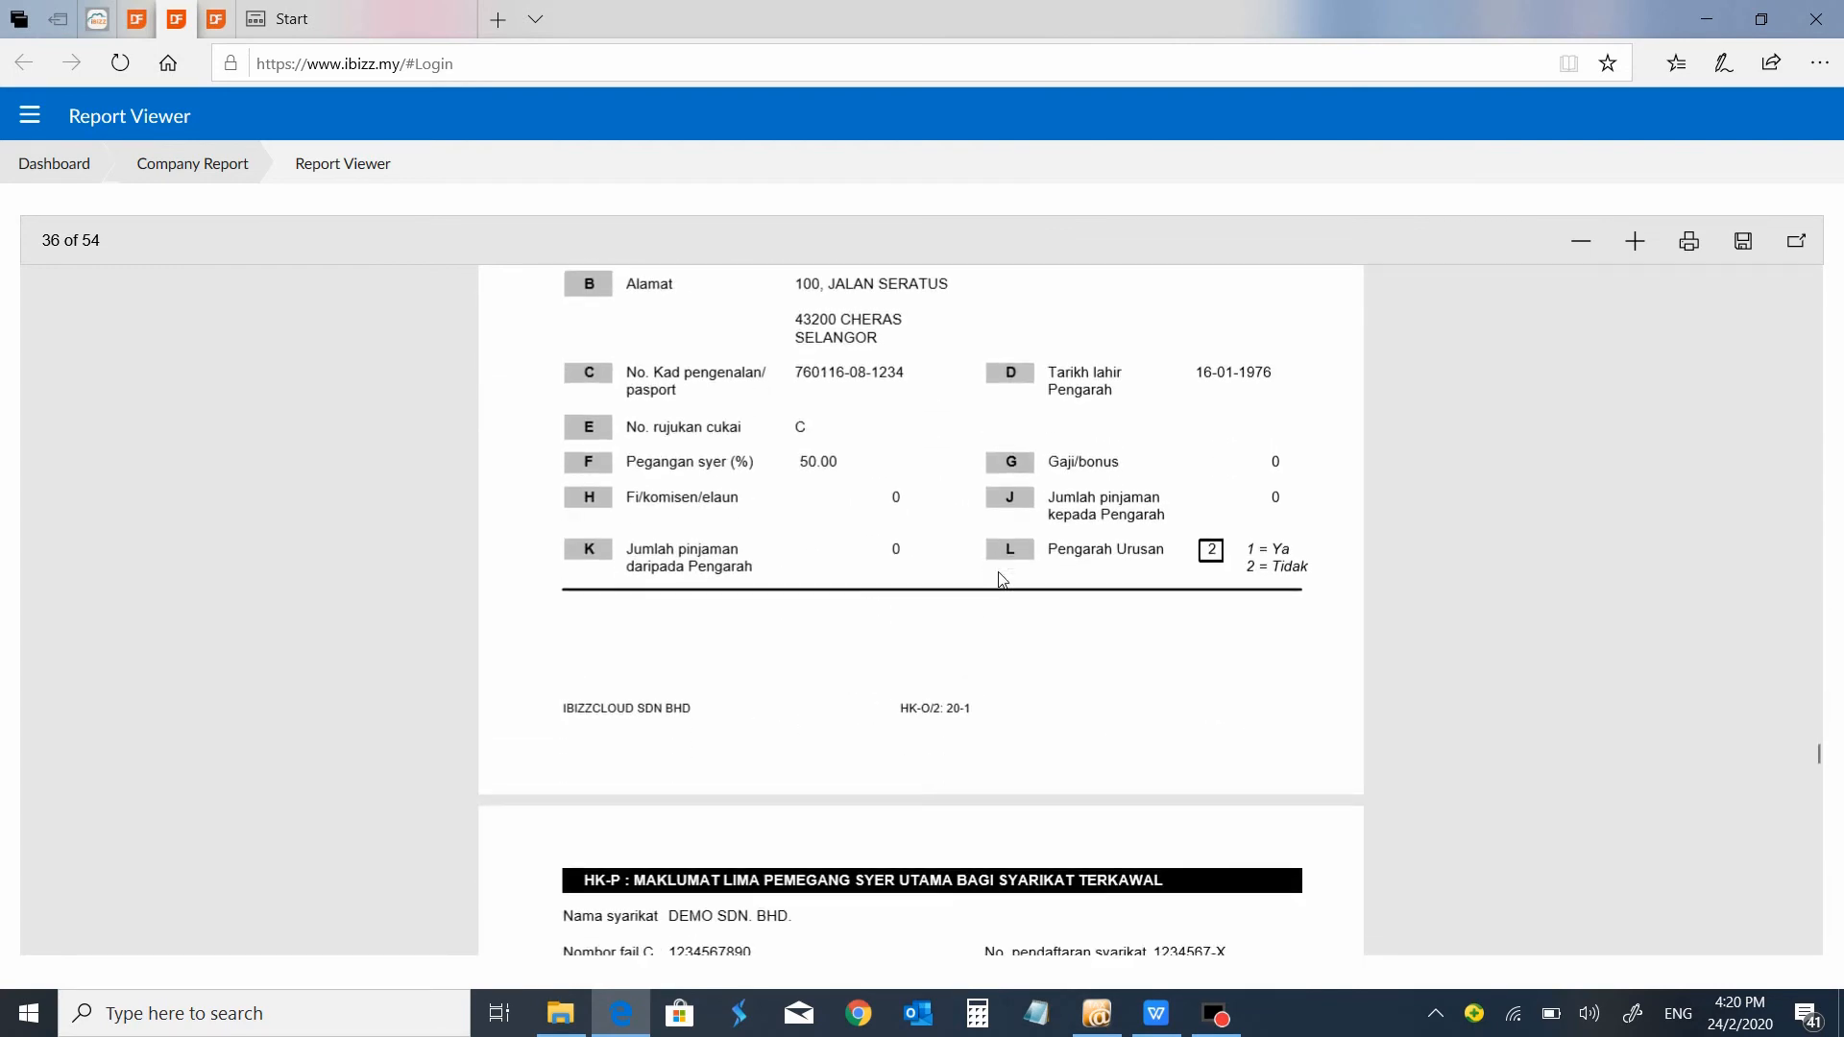
pyautogui.scroll(-10, 1001, 579)
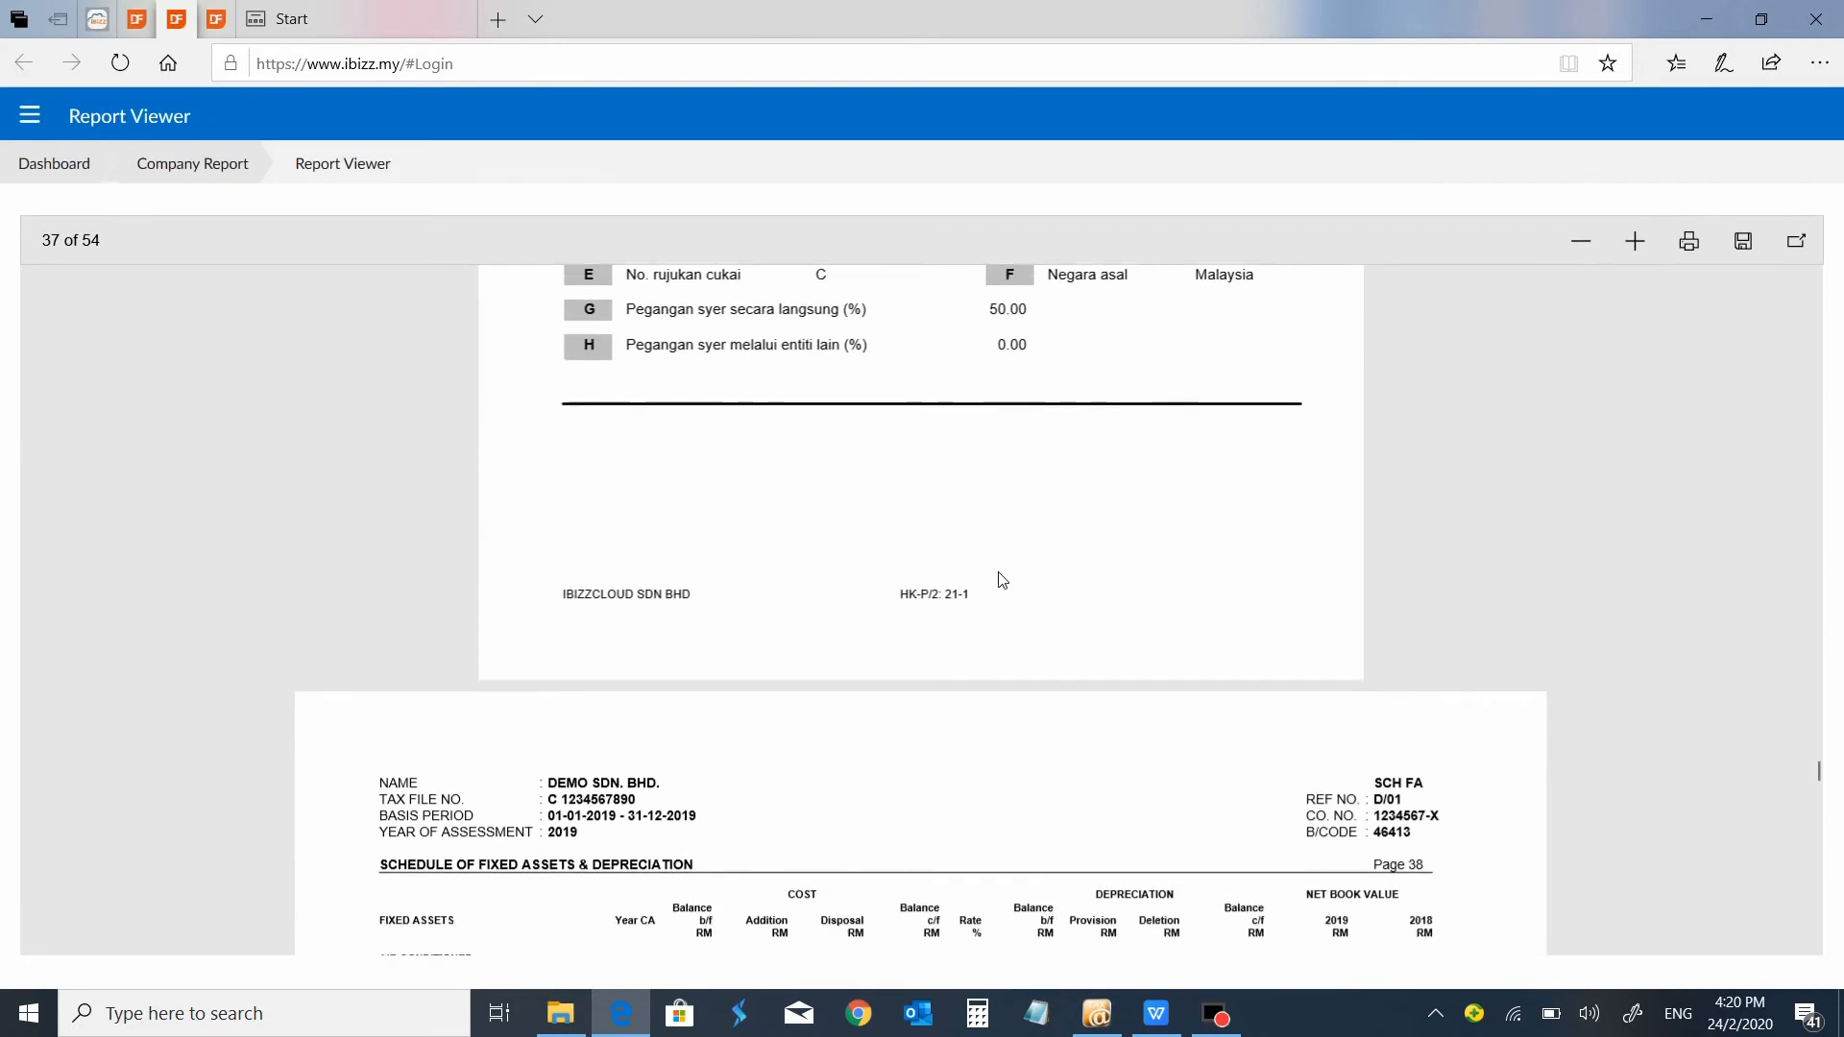
# Examine the Schedule of Fixed Assets & Depreciation pages and the Schedule of Hire Purchase in the report.
pyautogui.scroll(-2, 1002, 579)
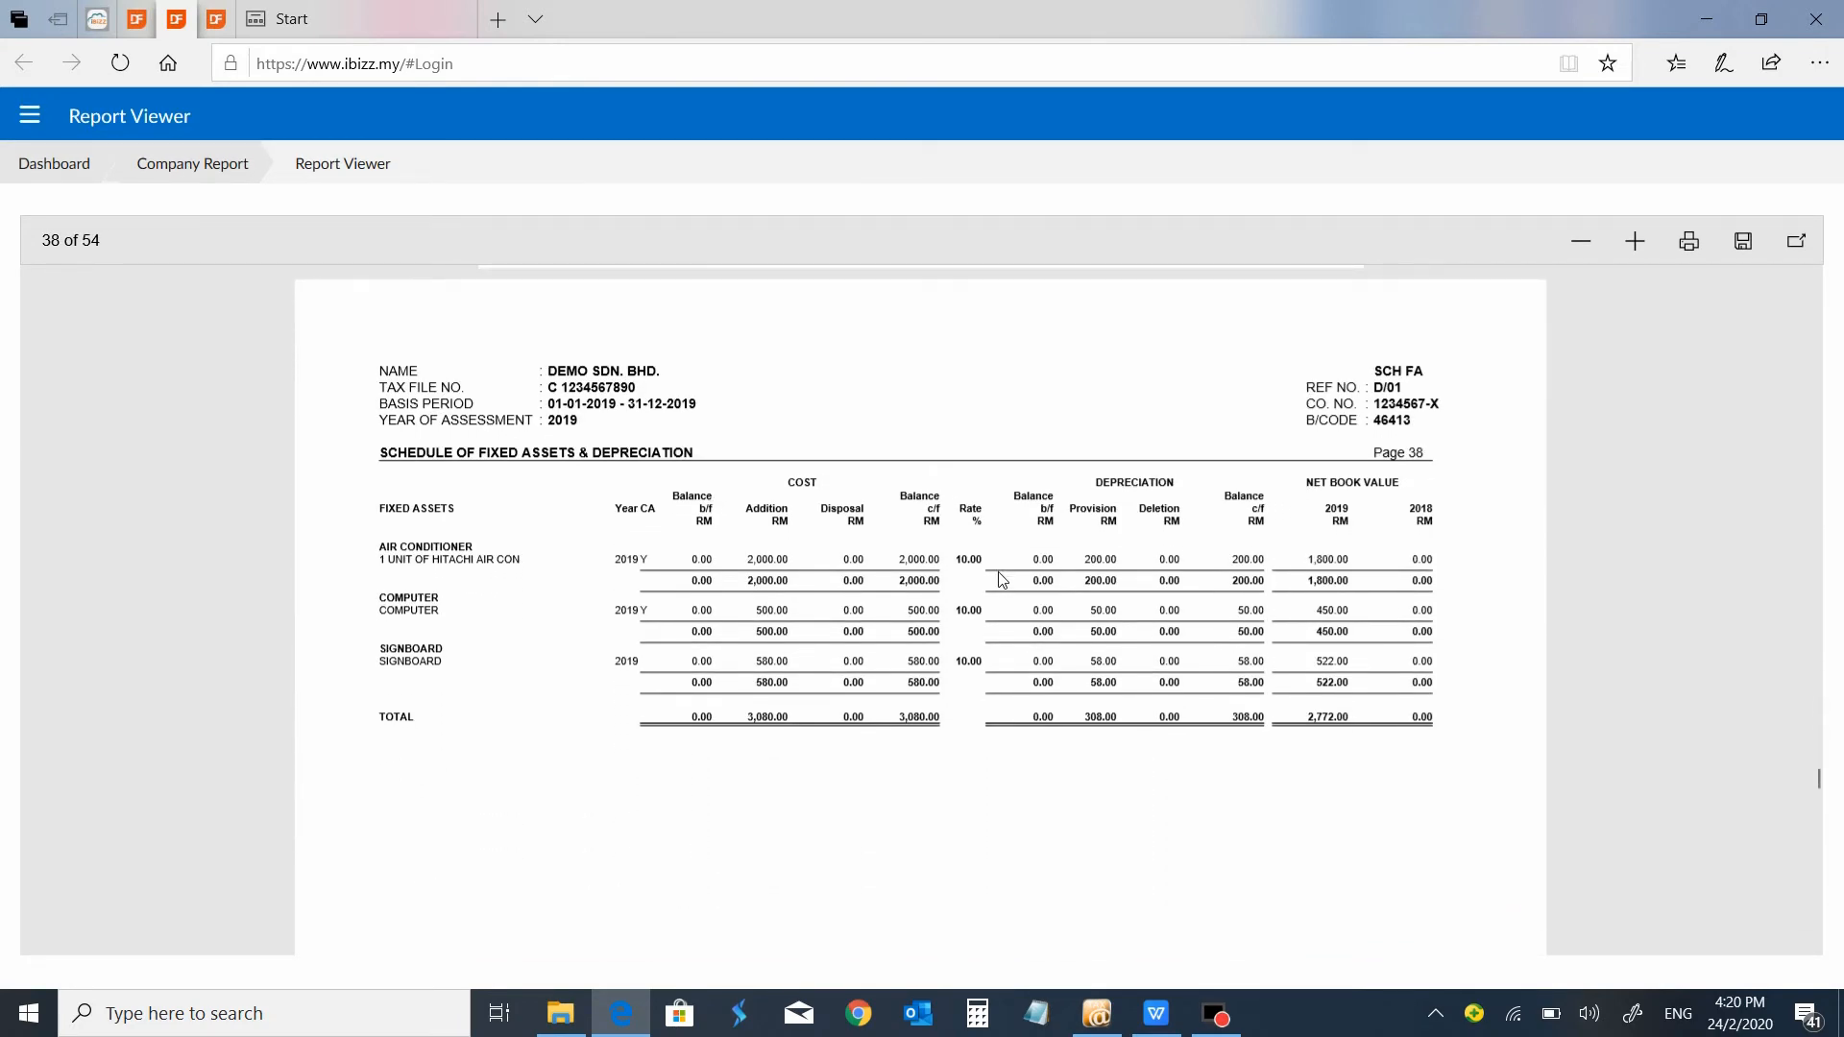
pyautogui.scroll(-10, 1002, 580)
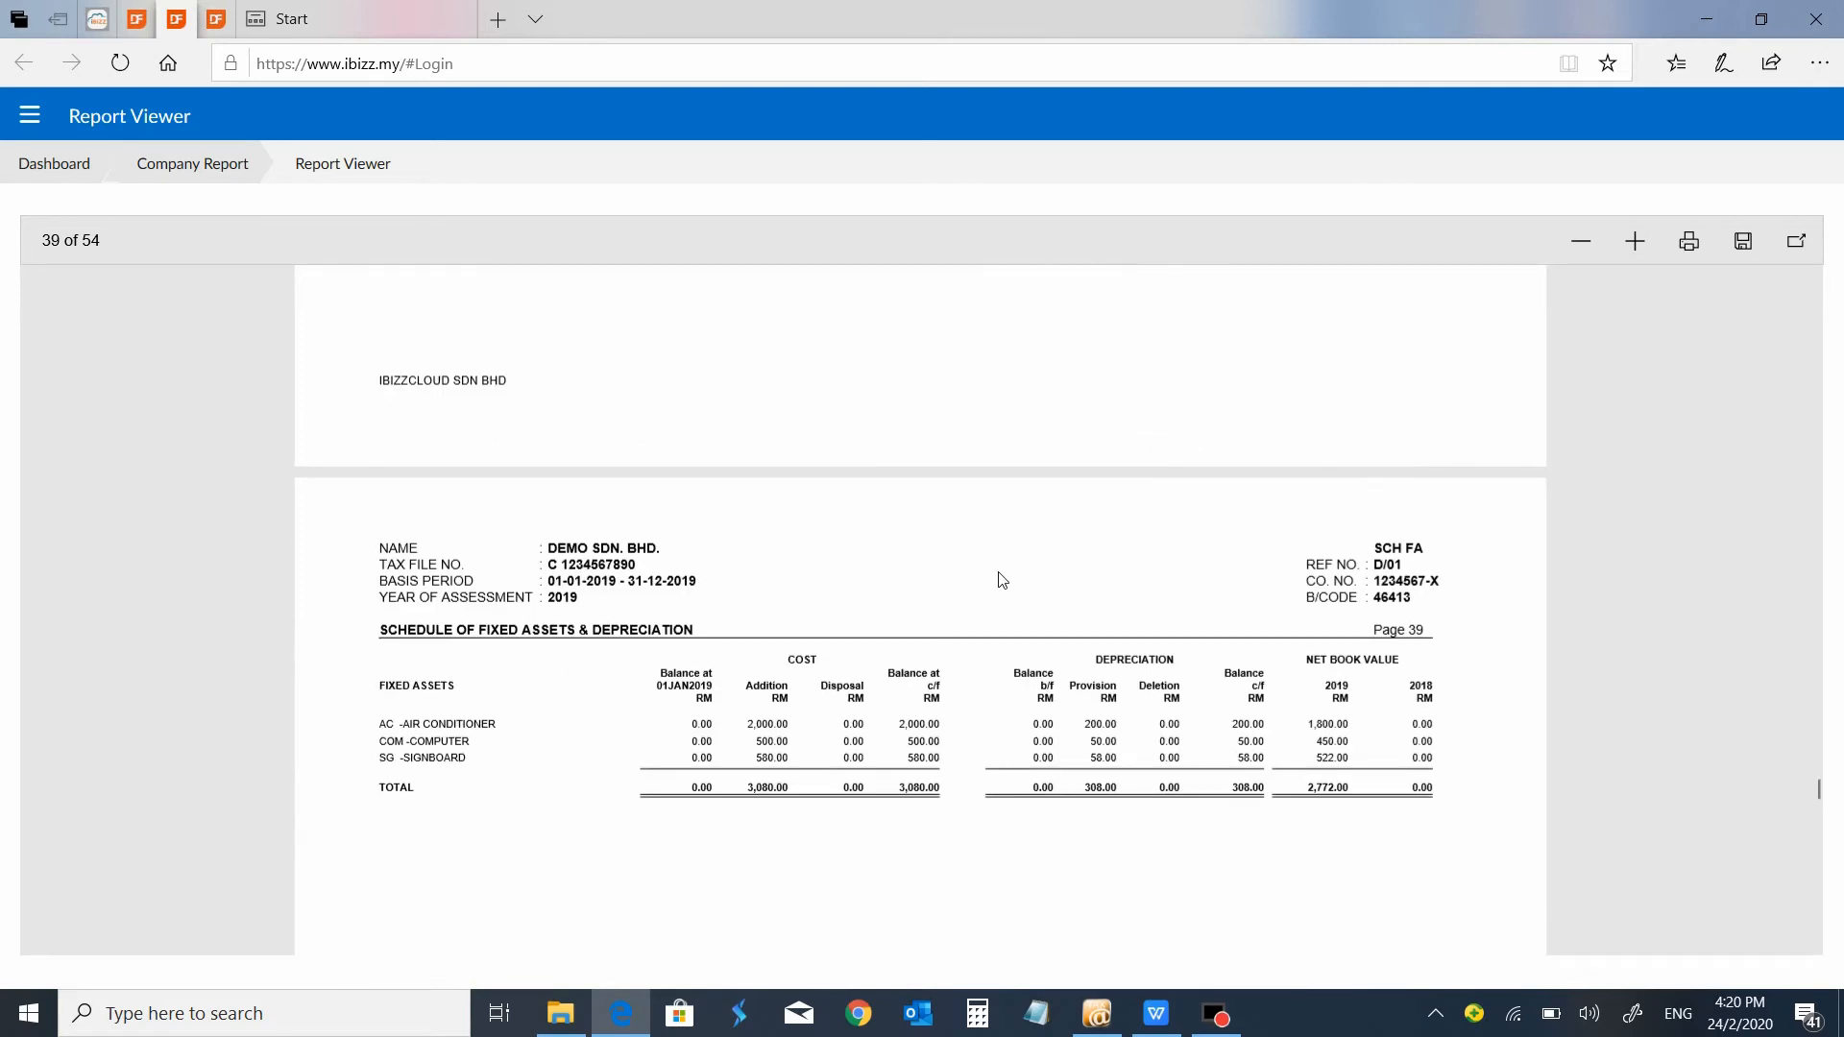
pyautogui.scroll(-10, 1000, 577)
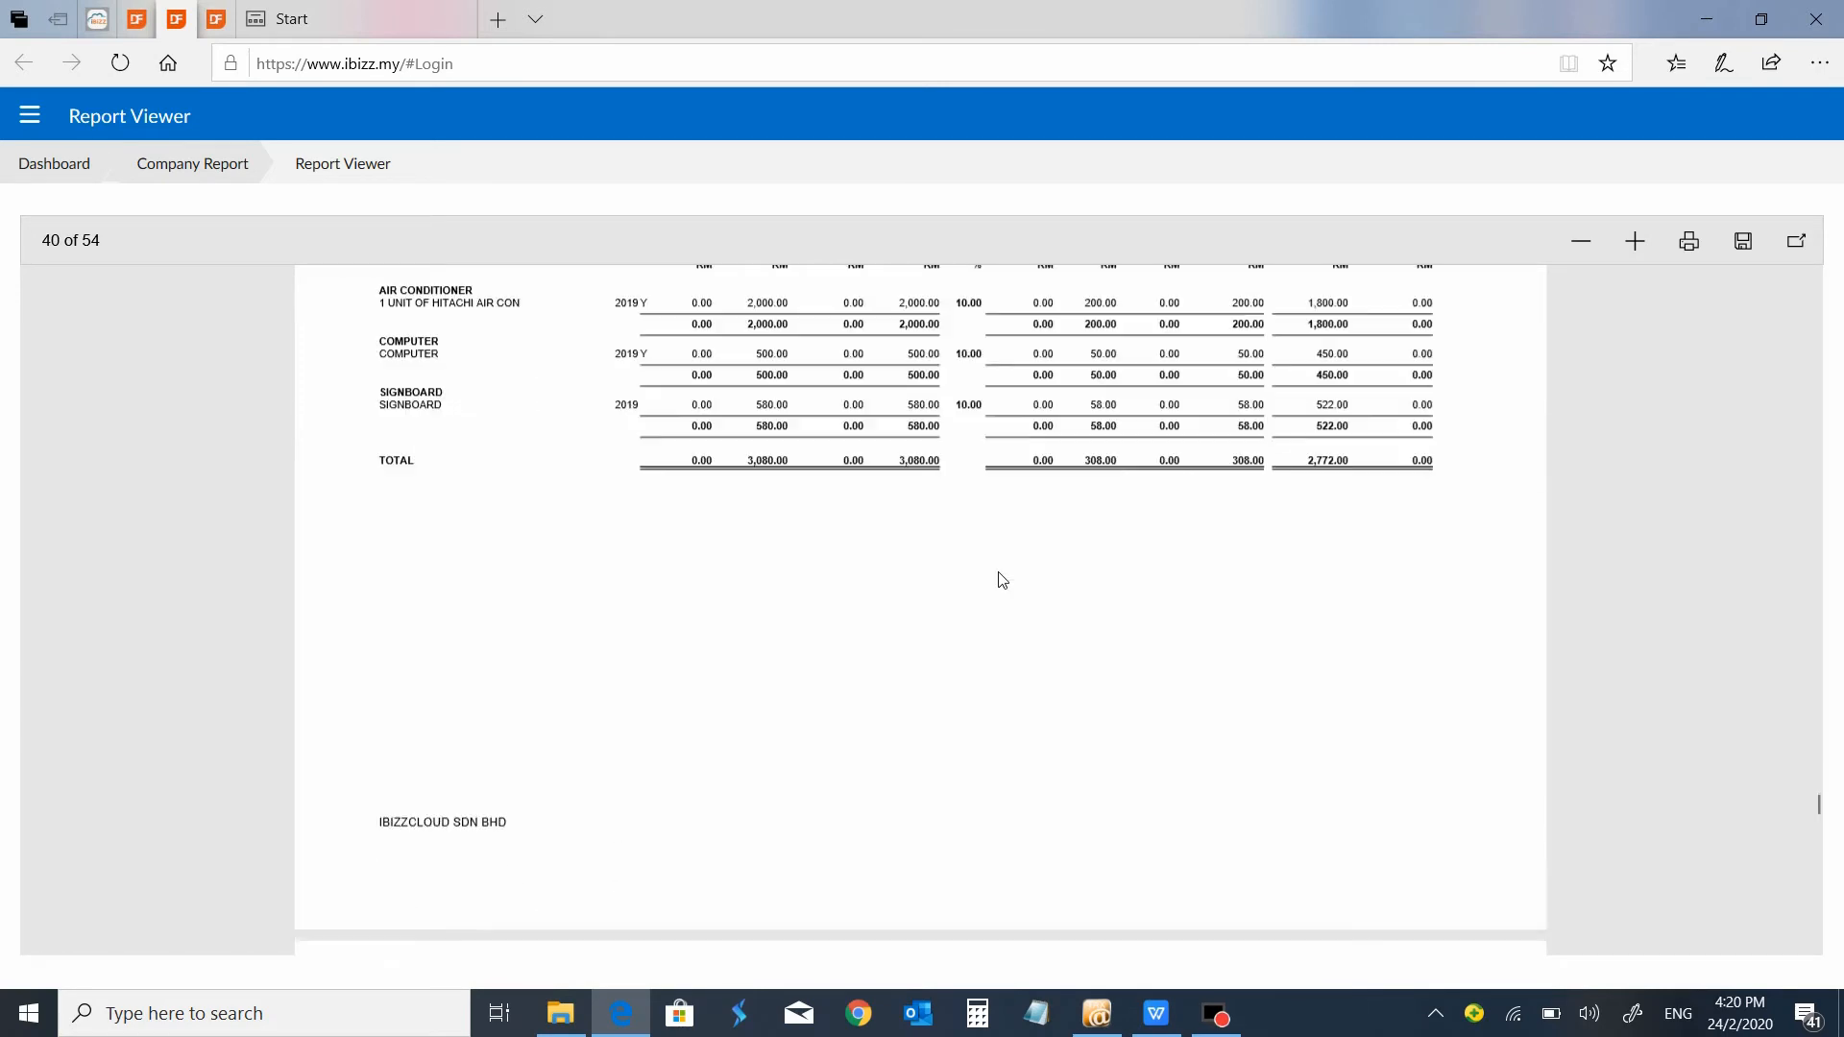
pyautogui.scroll(-10, 1001, 580)
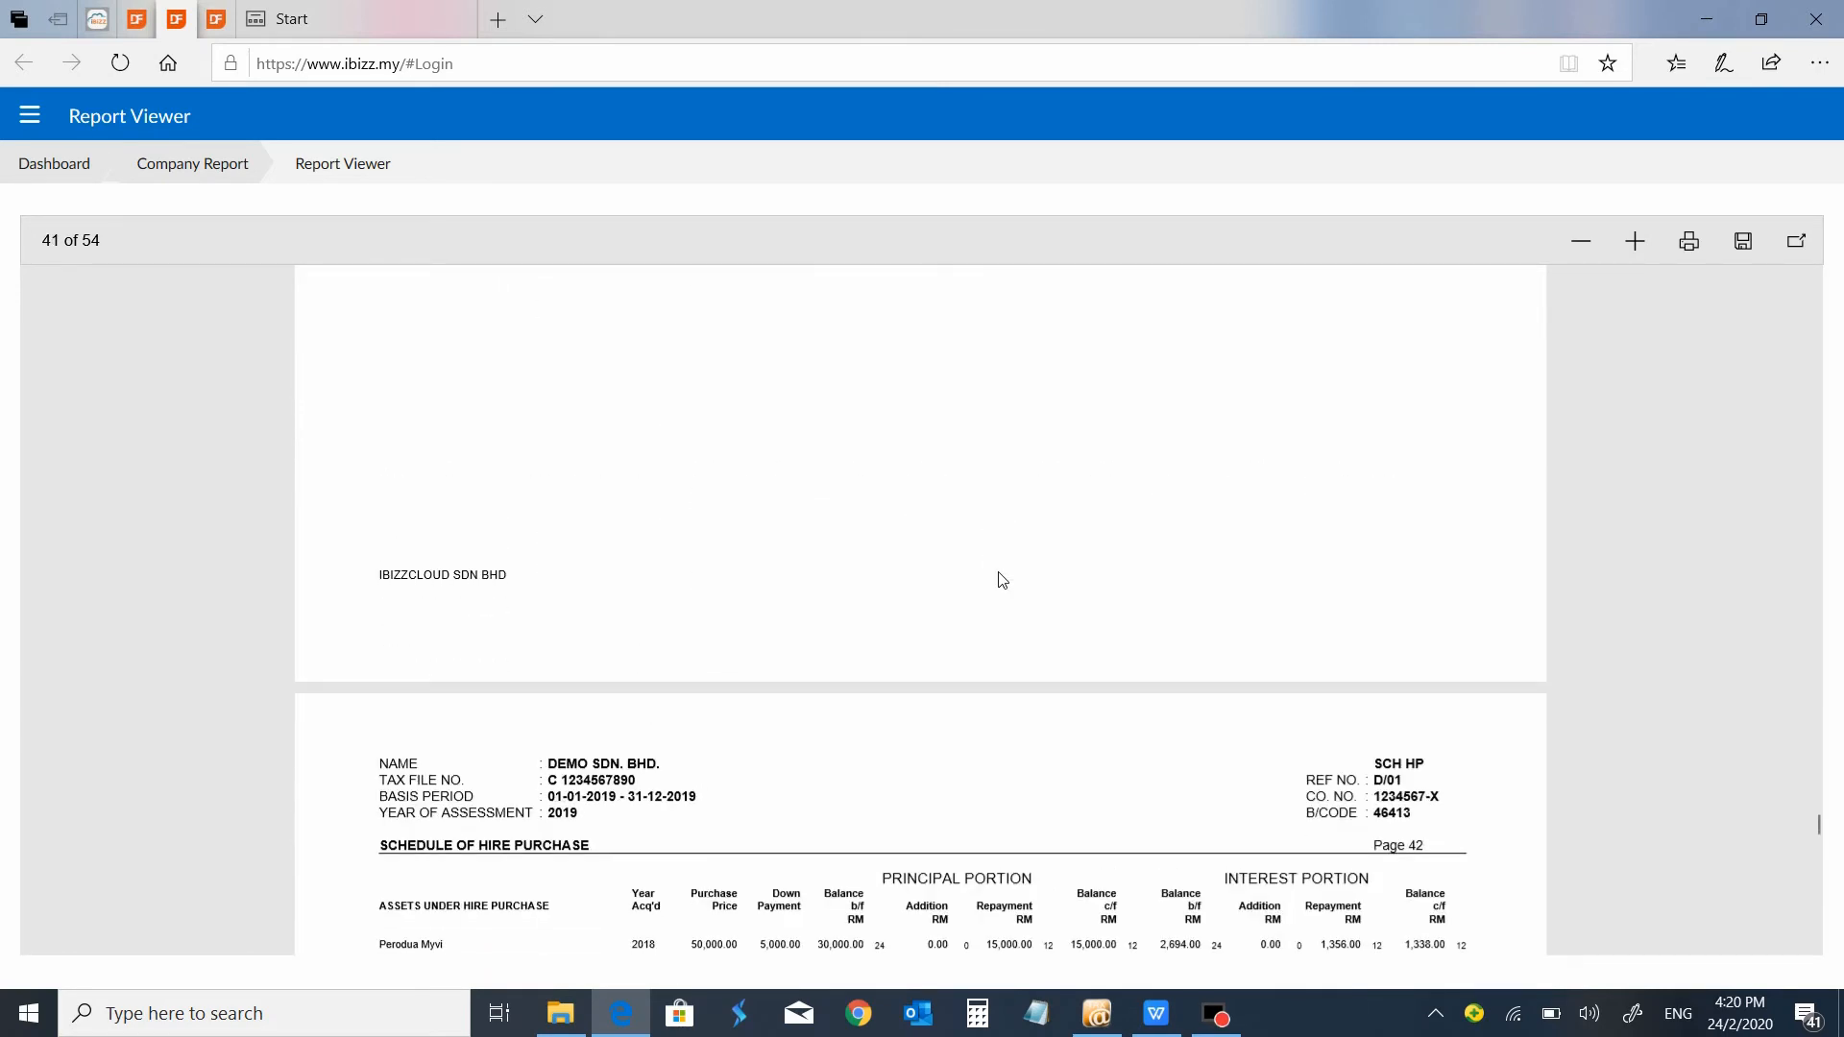
pyautogui.scroll(-2, 1001, 579)
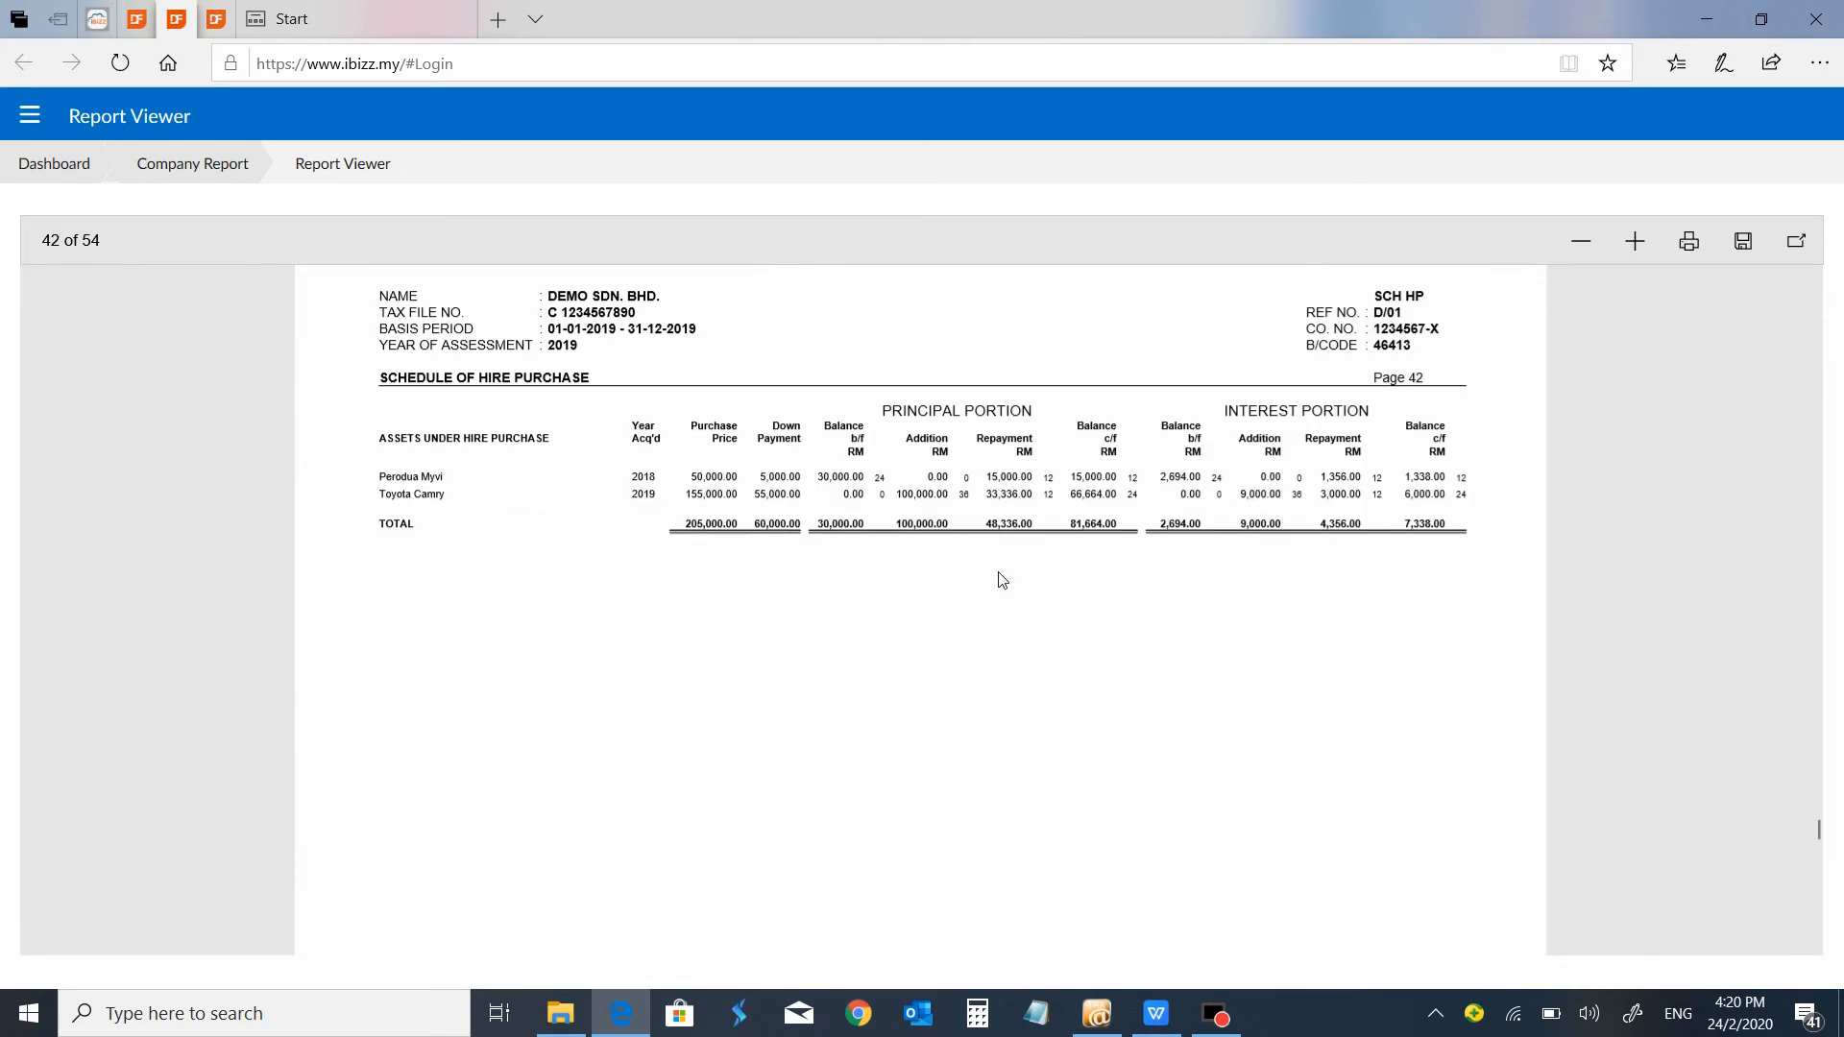
# Examine the Schedule of Capital Allowance at a closer zoom, then continue through its following pages to page 45.
pyautogui.scroll(-10, 1002, 579)
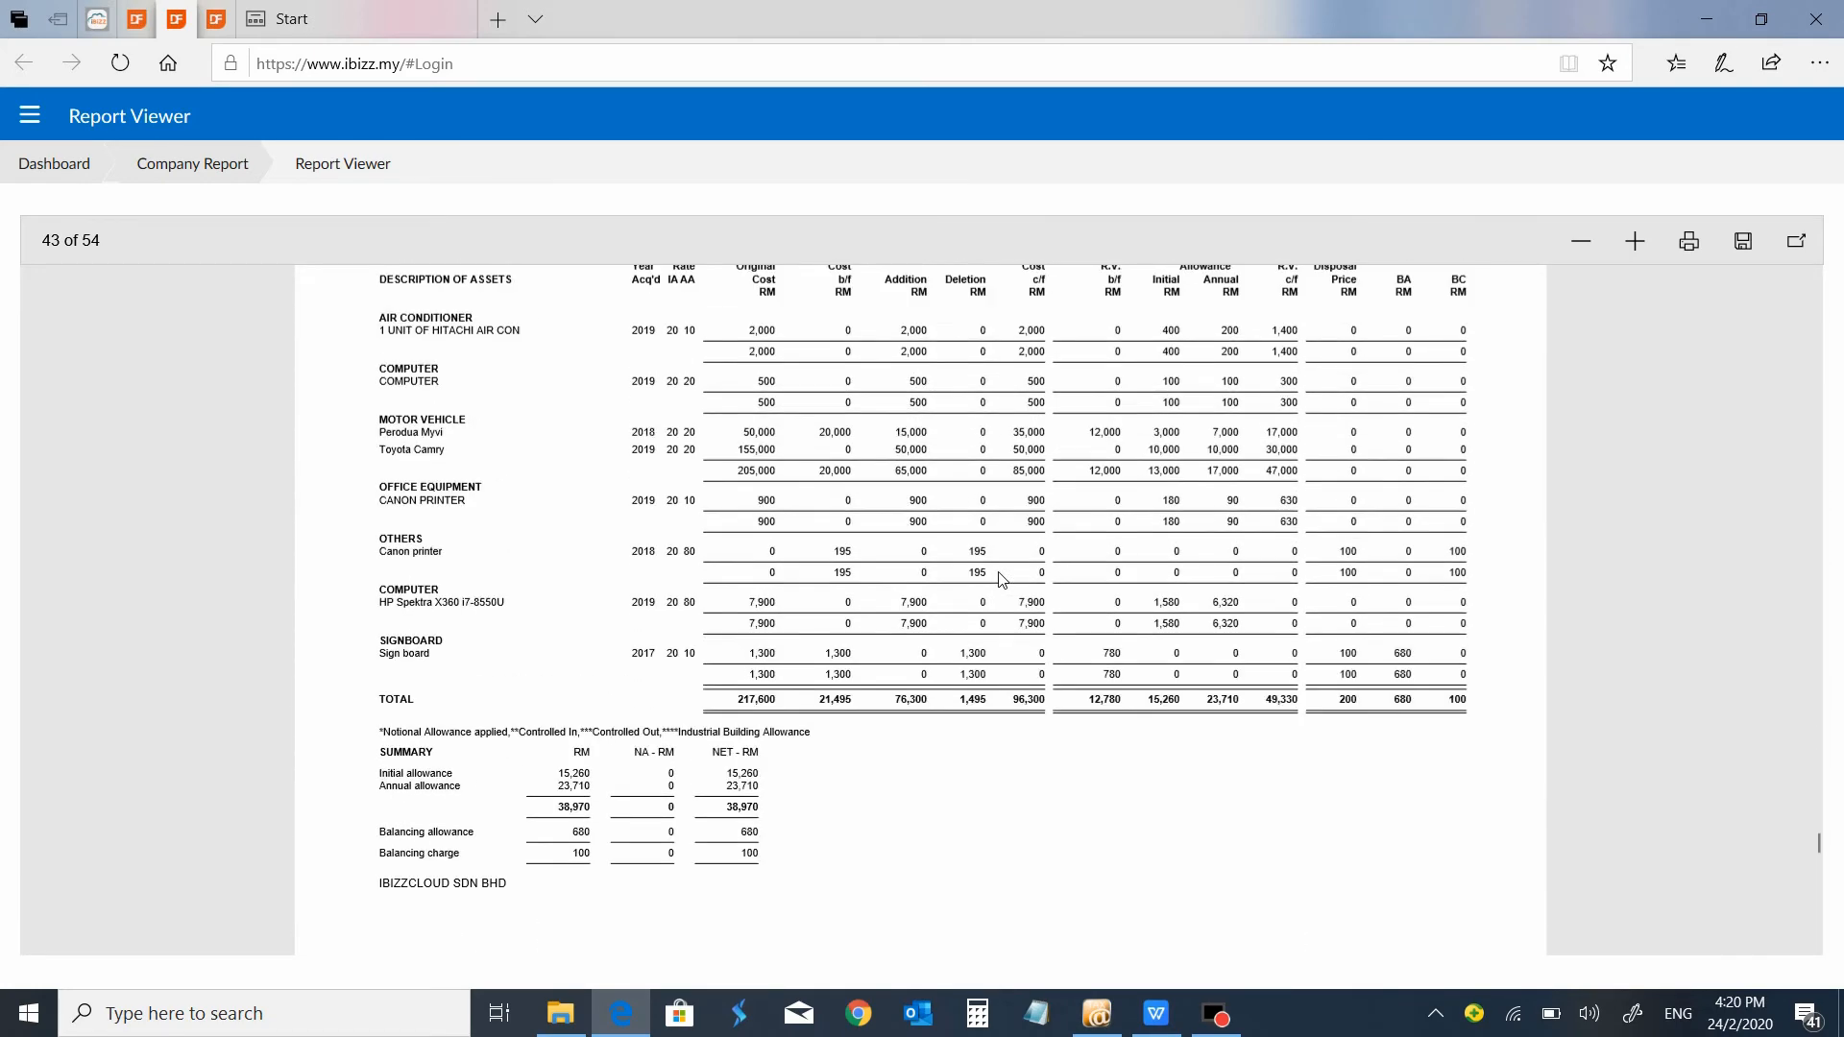
pyautogui.scroll(1, 1001, 579)
pyautogui.scroll(3, 1002, 579)
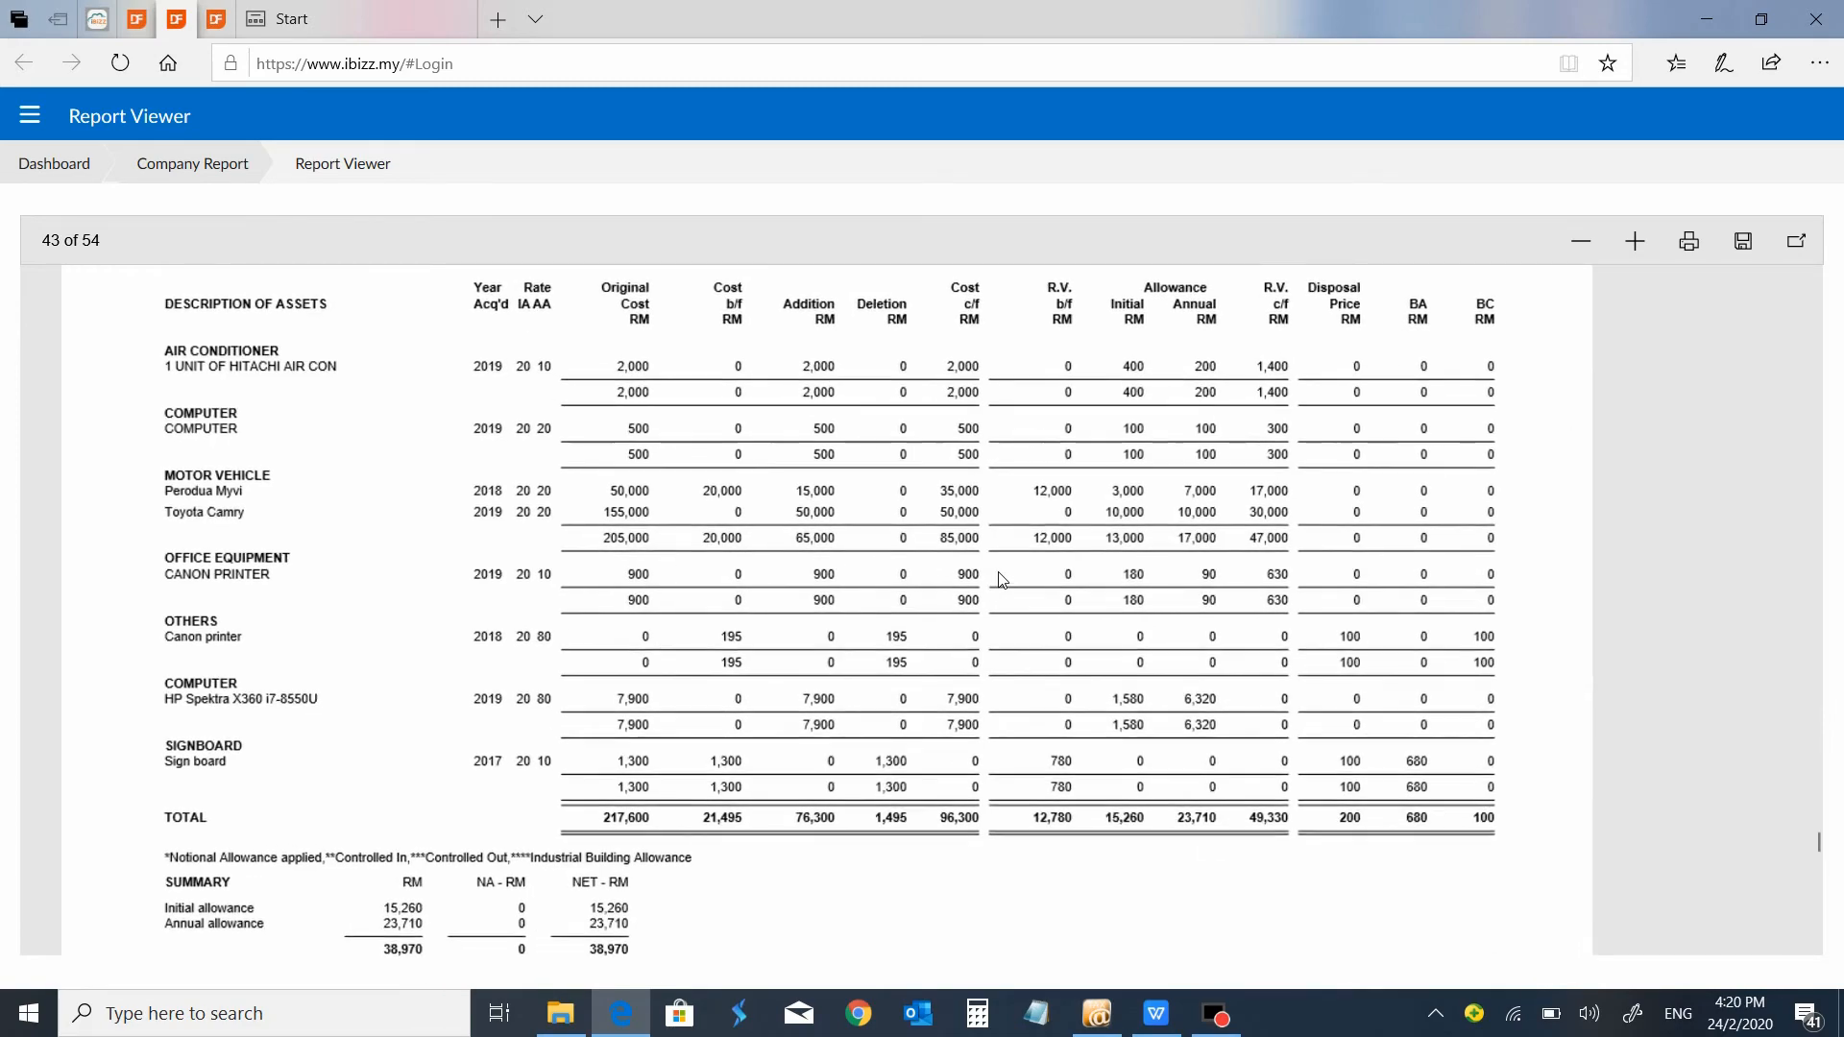
pyautogui.scroll(2, 999, 578)
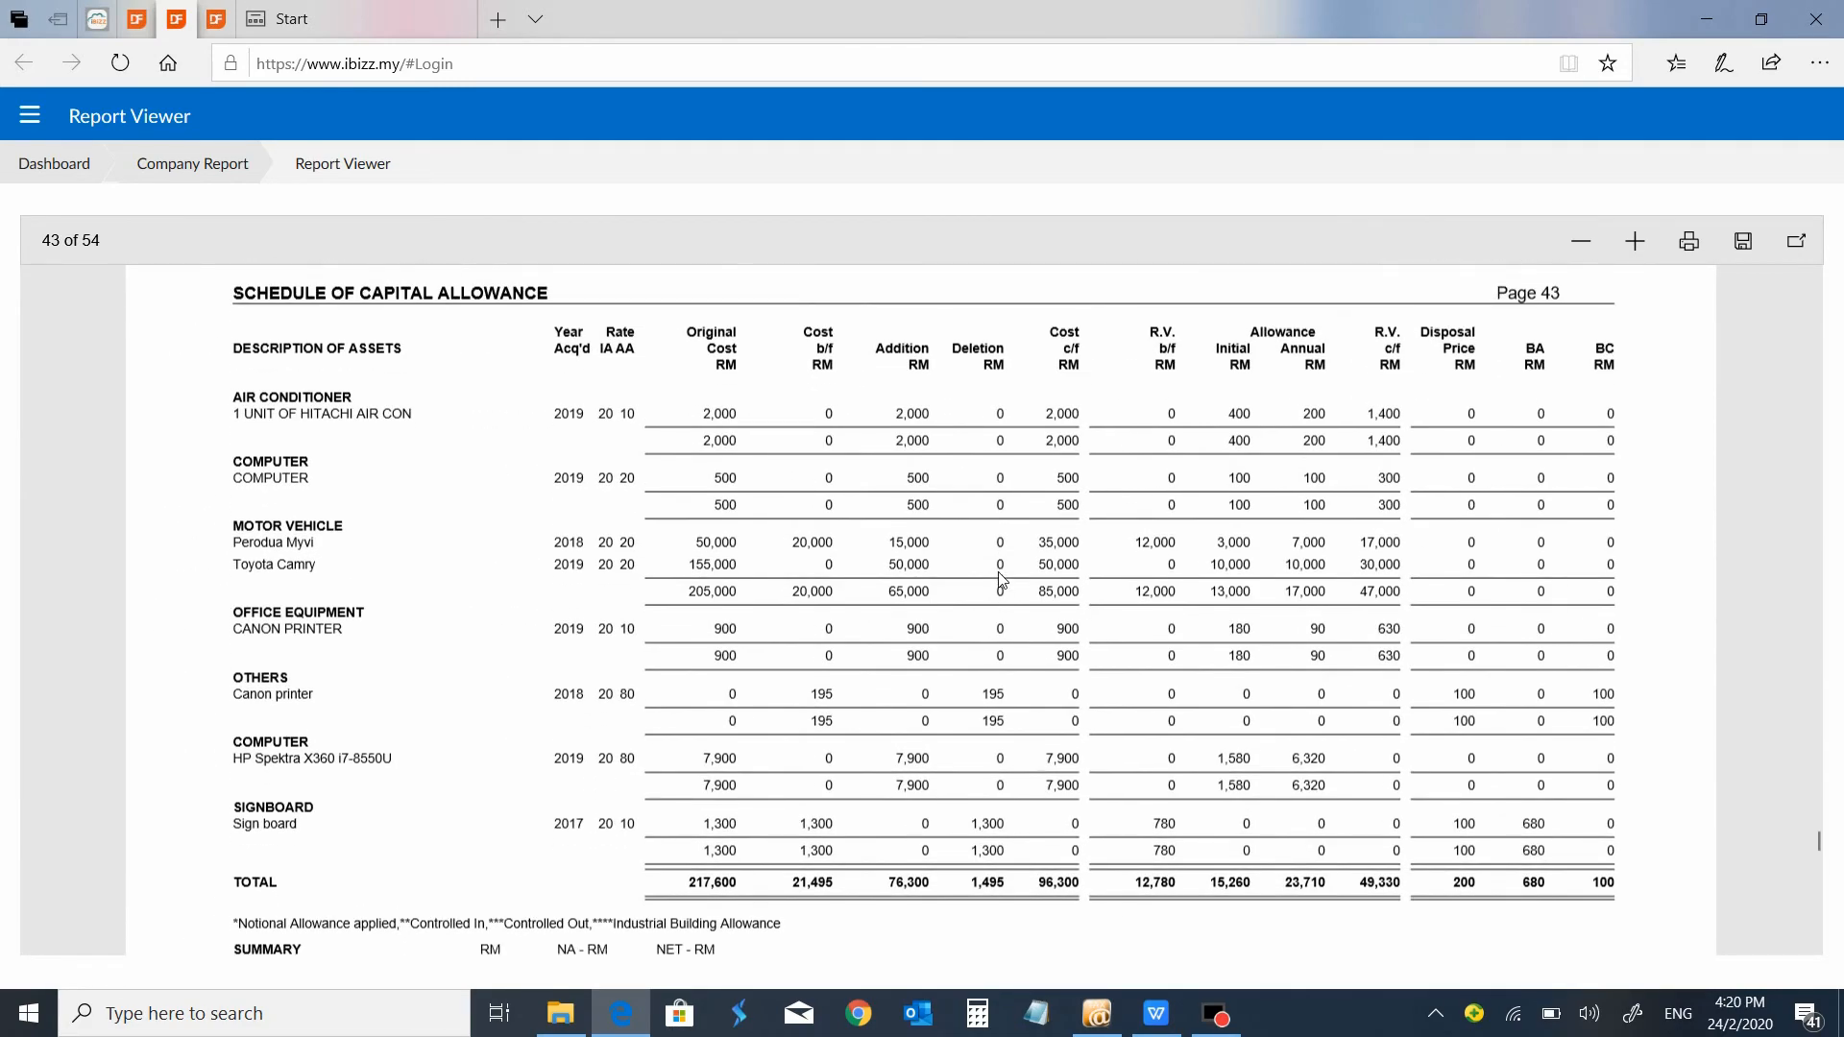
pyautogui.scroll(-3, 1001, 579)
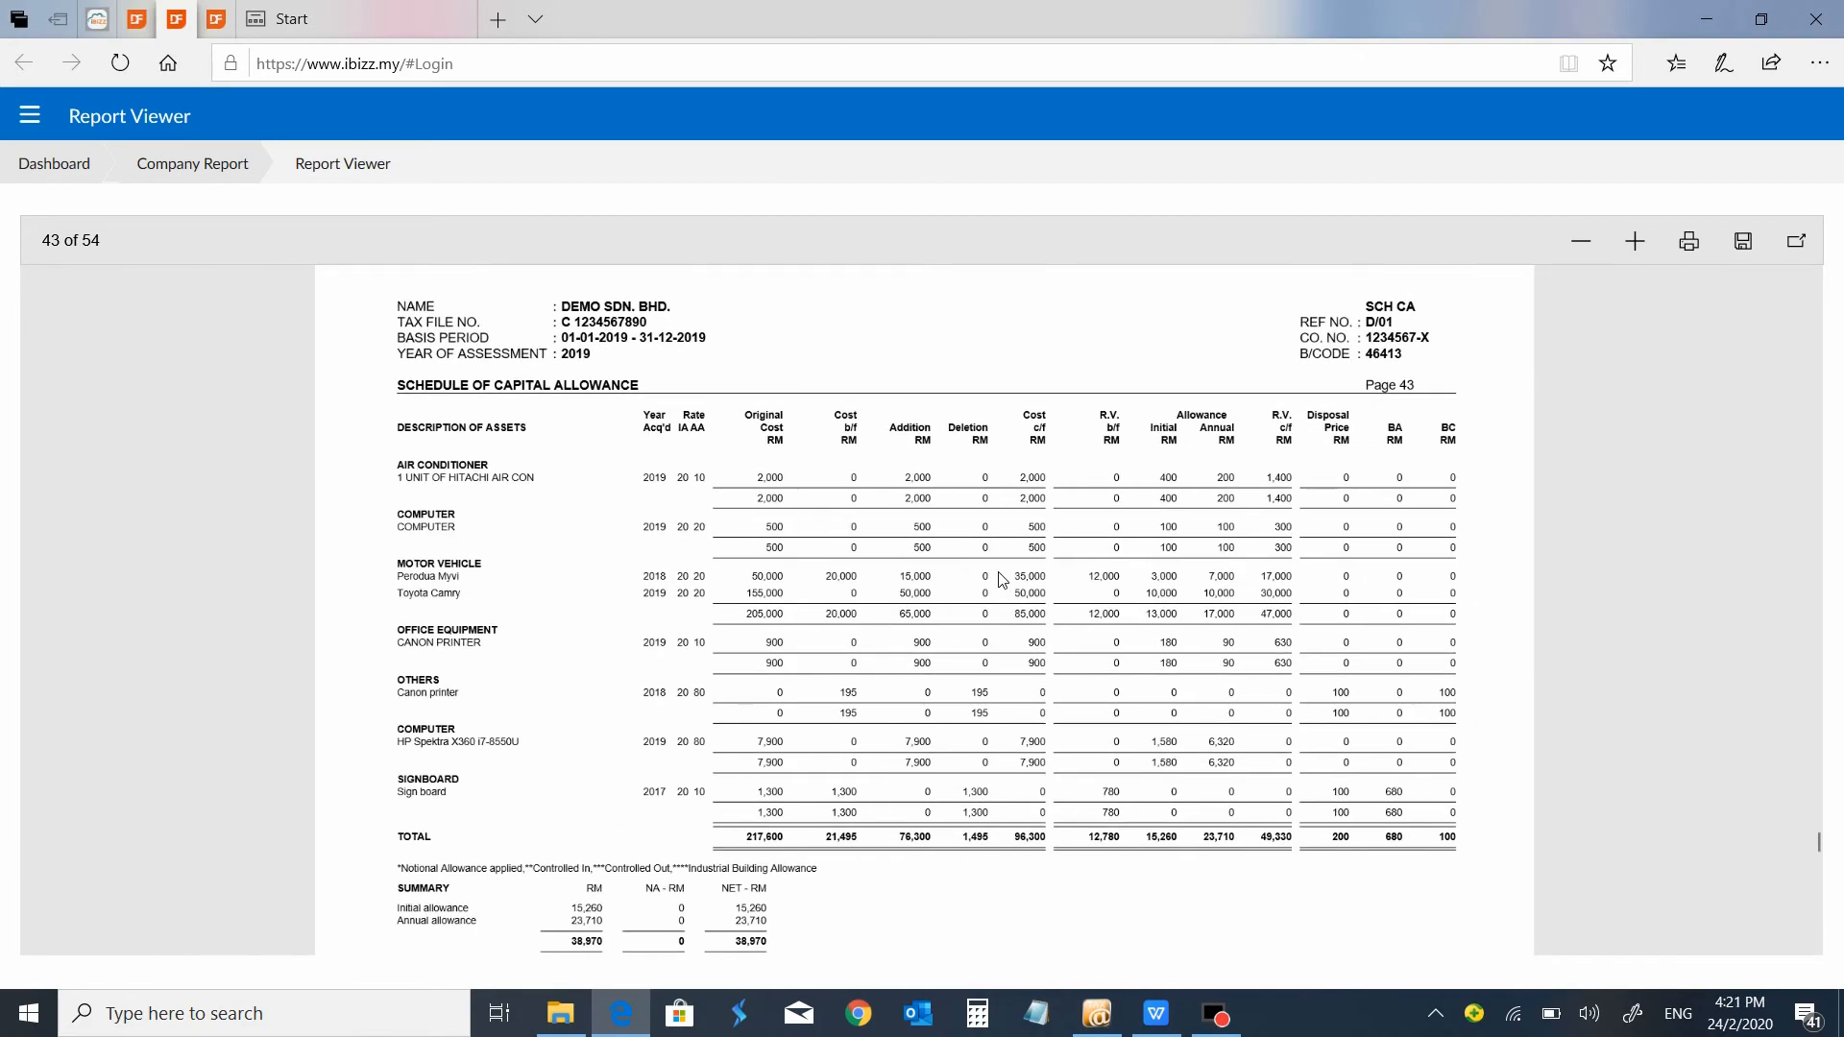
pyautogui.scroll(-5, 1002, 579)
pyautogui.scroll(-10, 1001, 579)
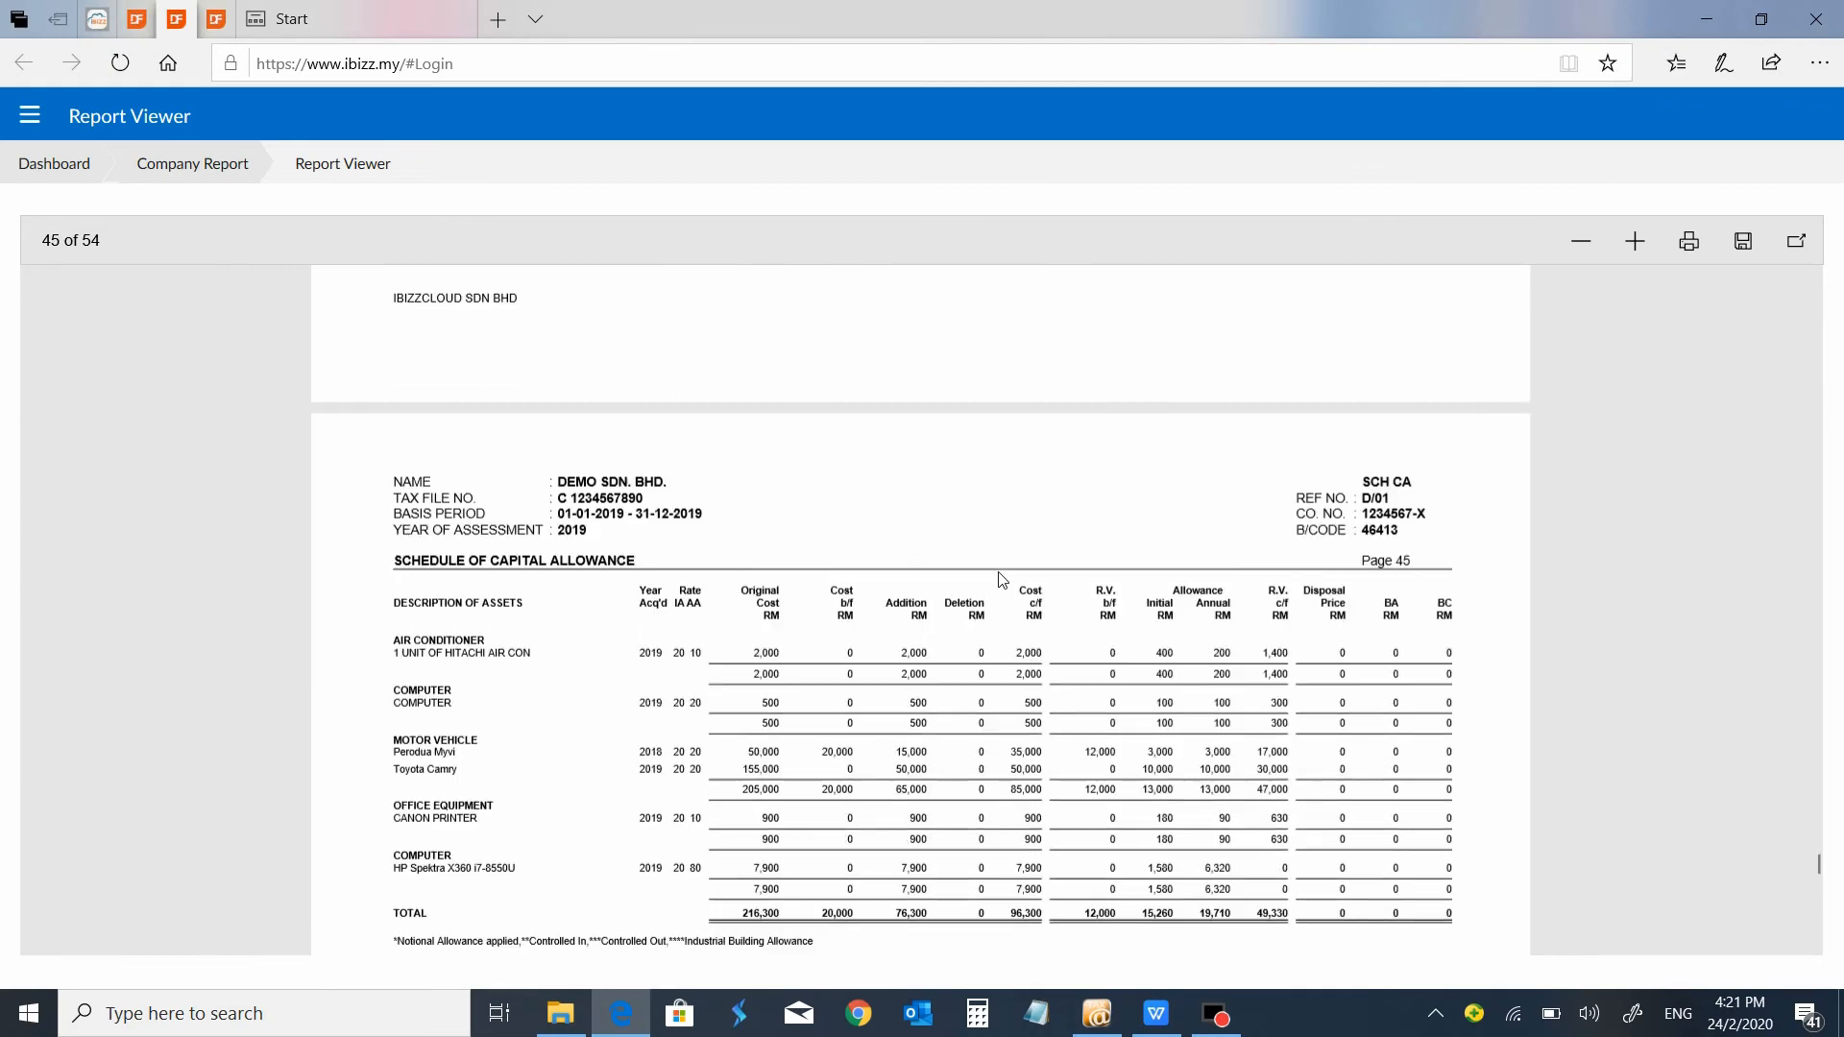
# Examine the report's capital allowance schedule and summary, the Schedule of Rental Income and the Schedule of Interest S.33(2).
pyautogui.scroll(2, 1002, 579)
pyautogui.scroll(-10, 1002, 579)
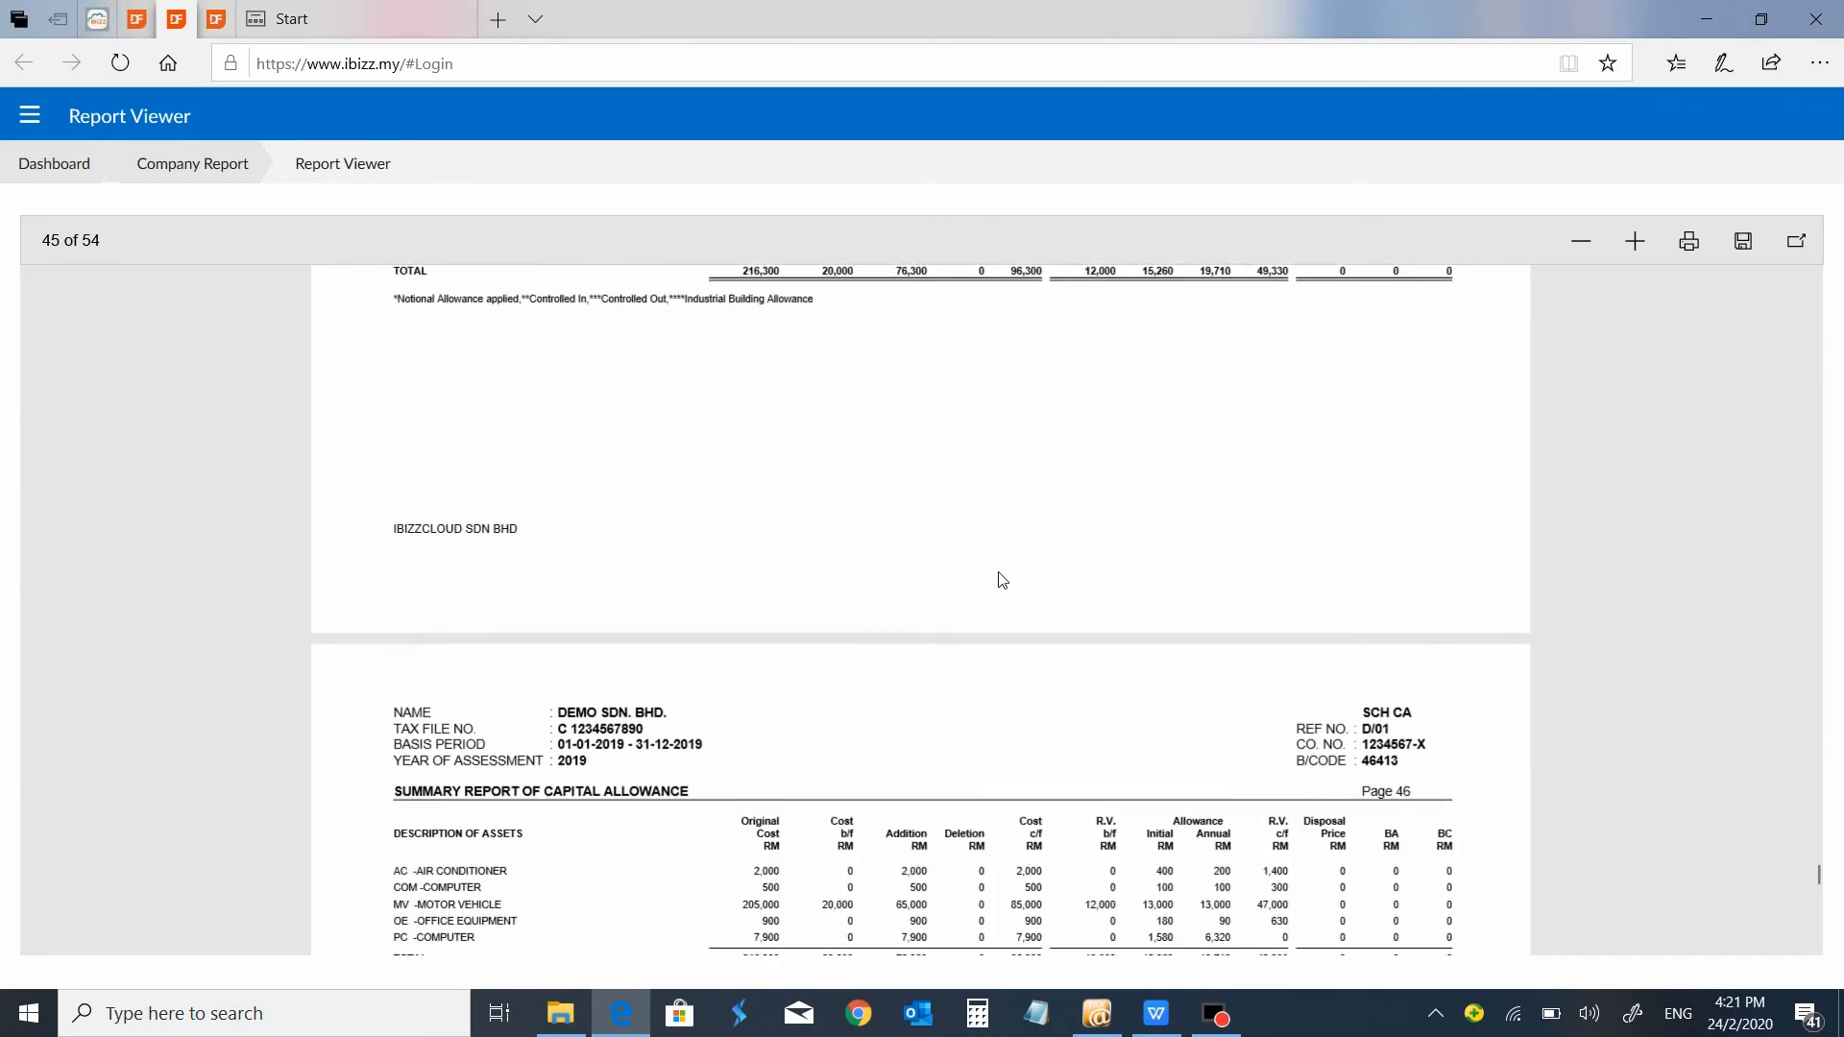
pyautogui.scroll(-6, 1002, 580)
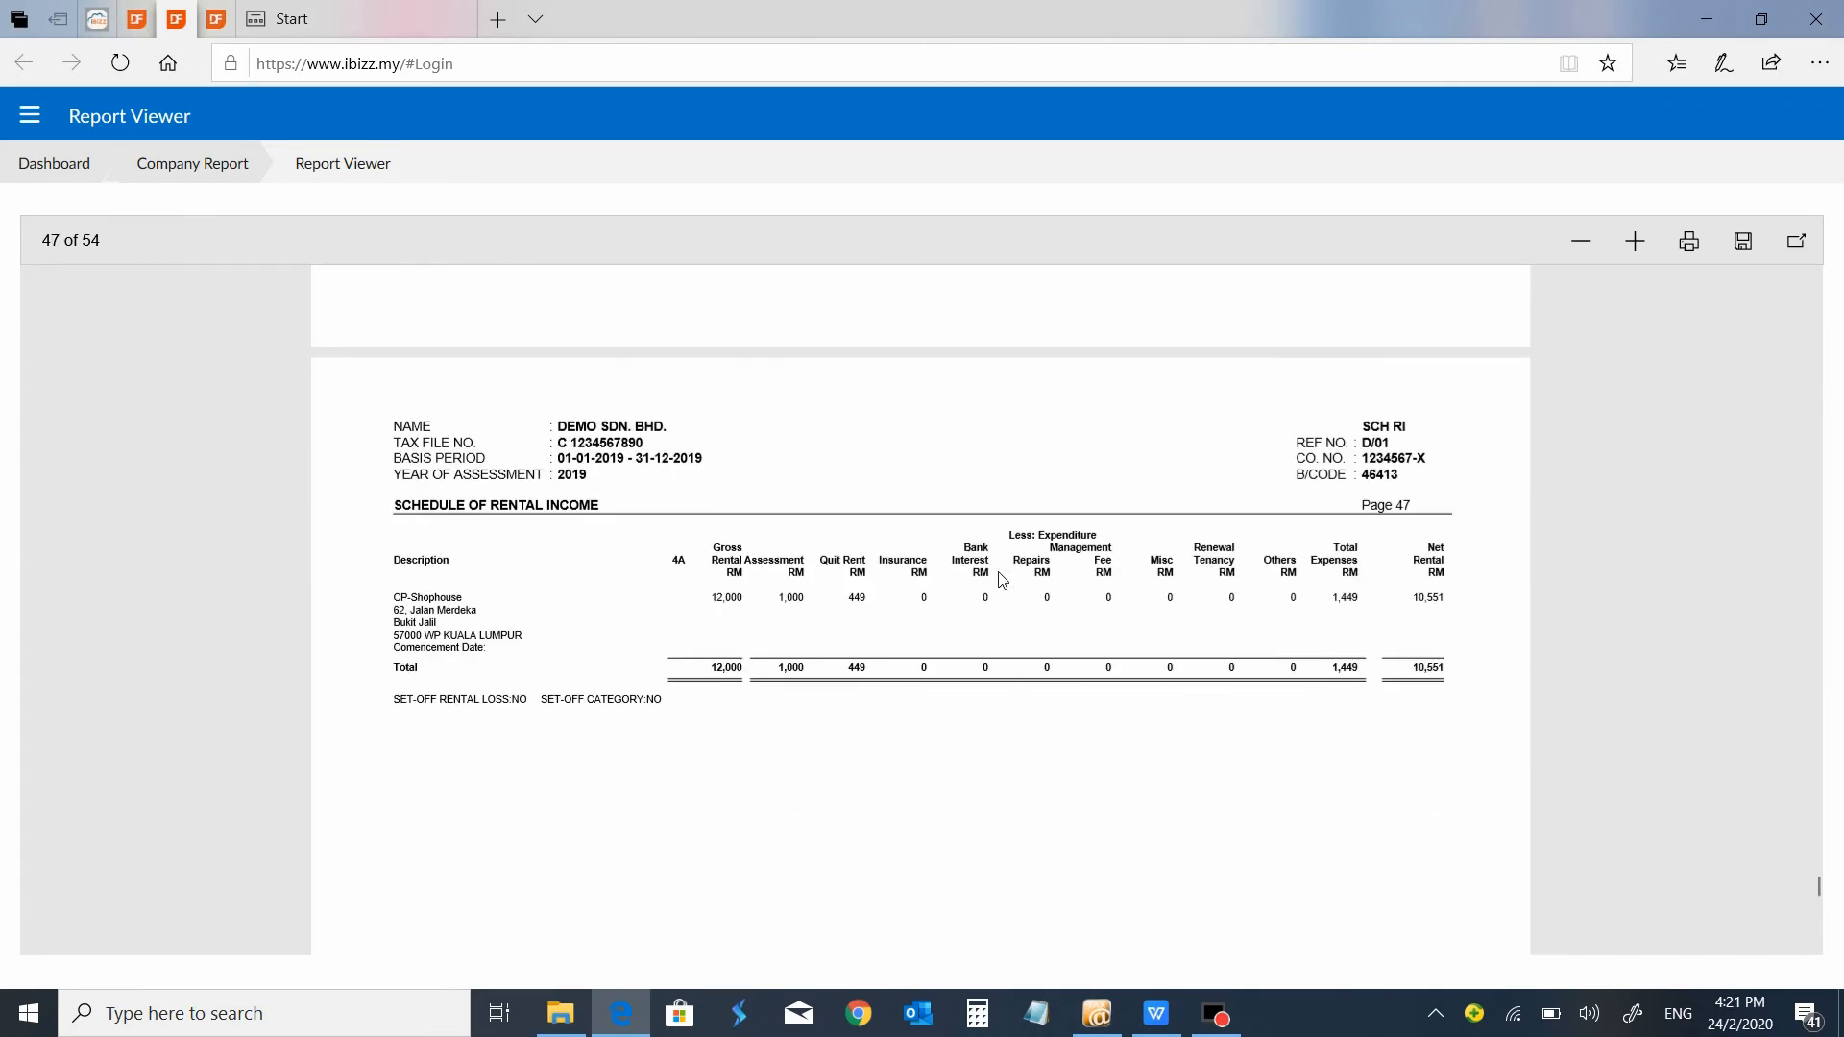
pyautogui.scroll(-10, 1002, 579)
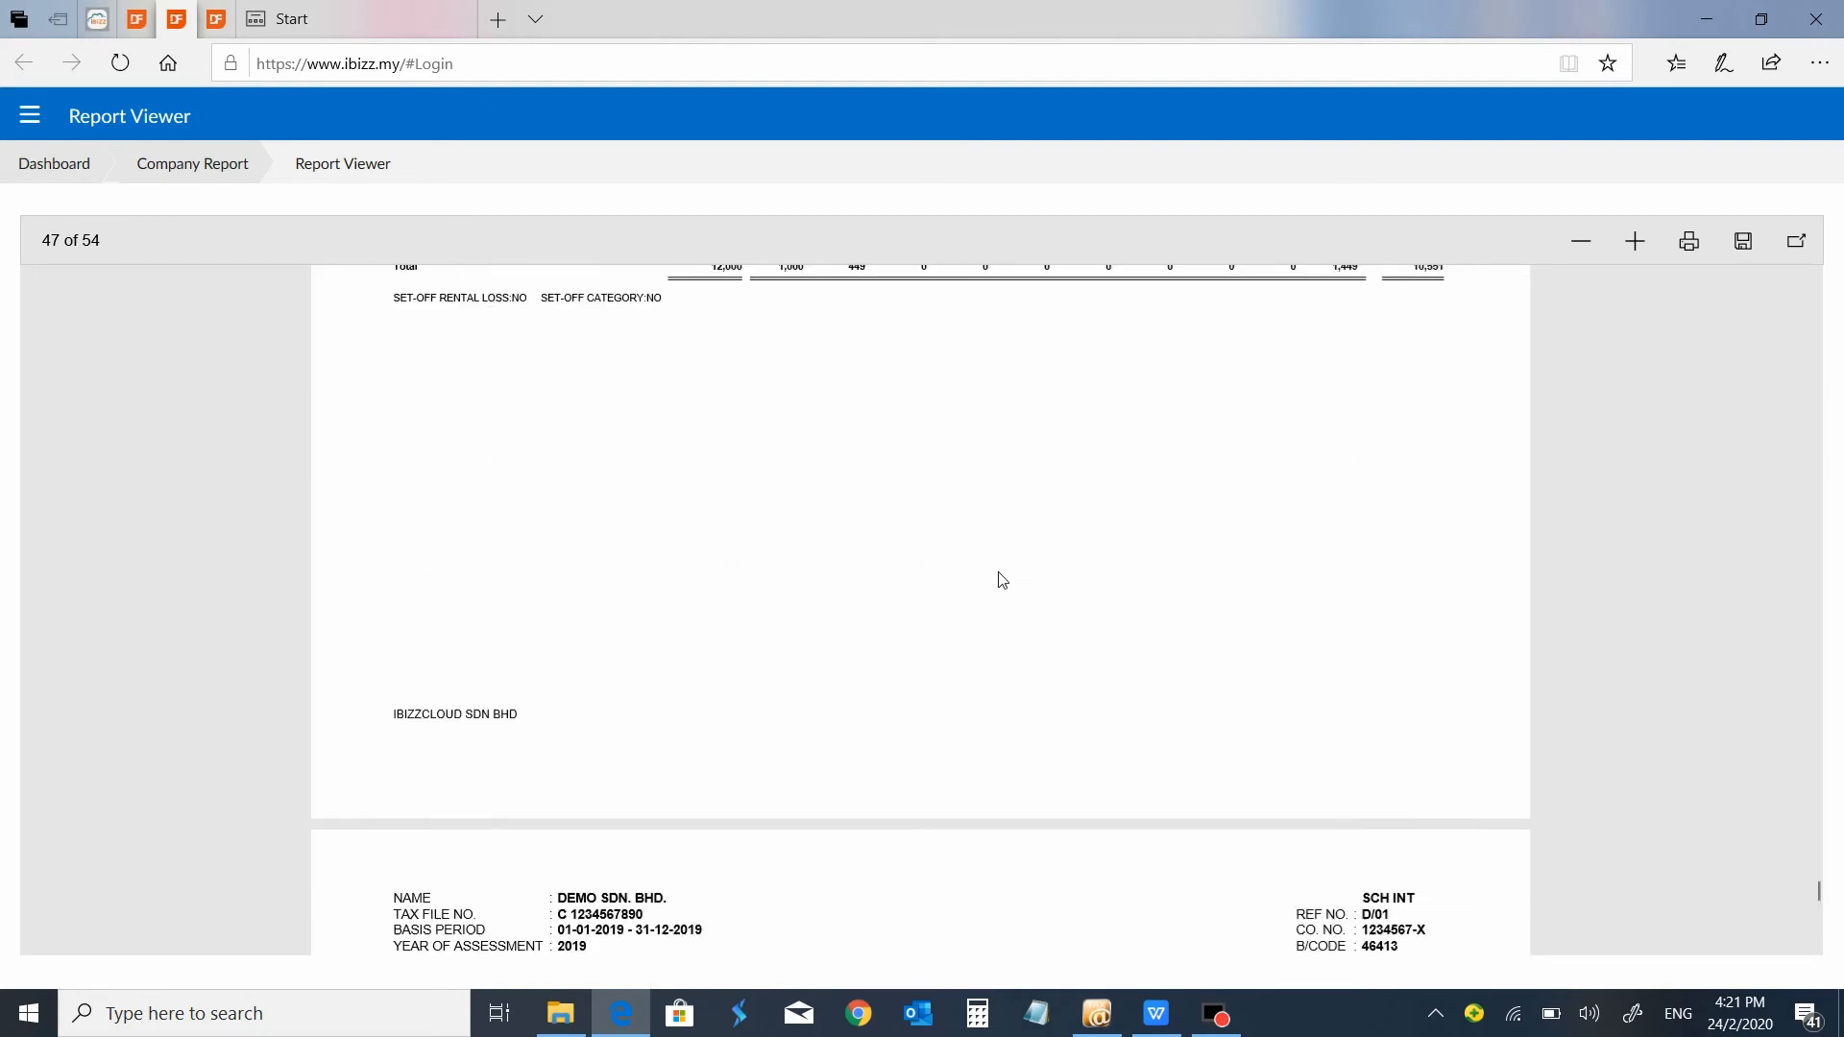
pyautogui.scroll(3, 1001, 579)
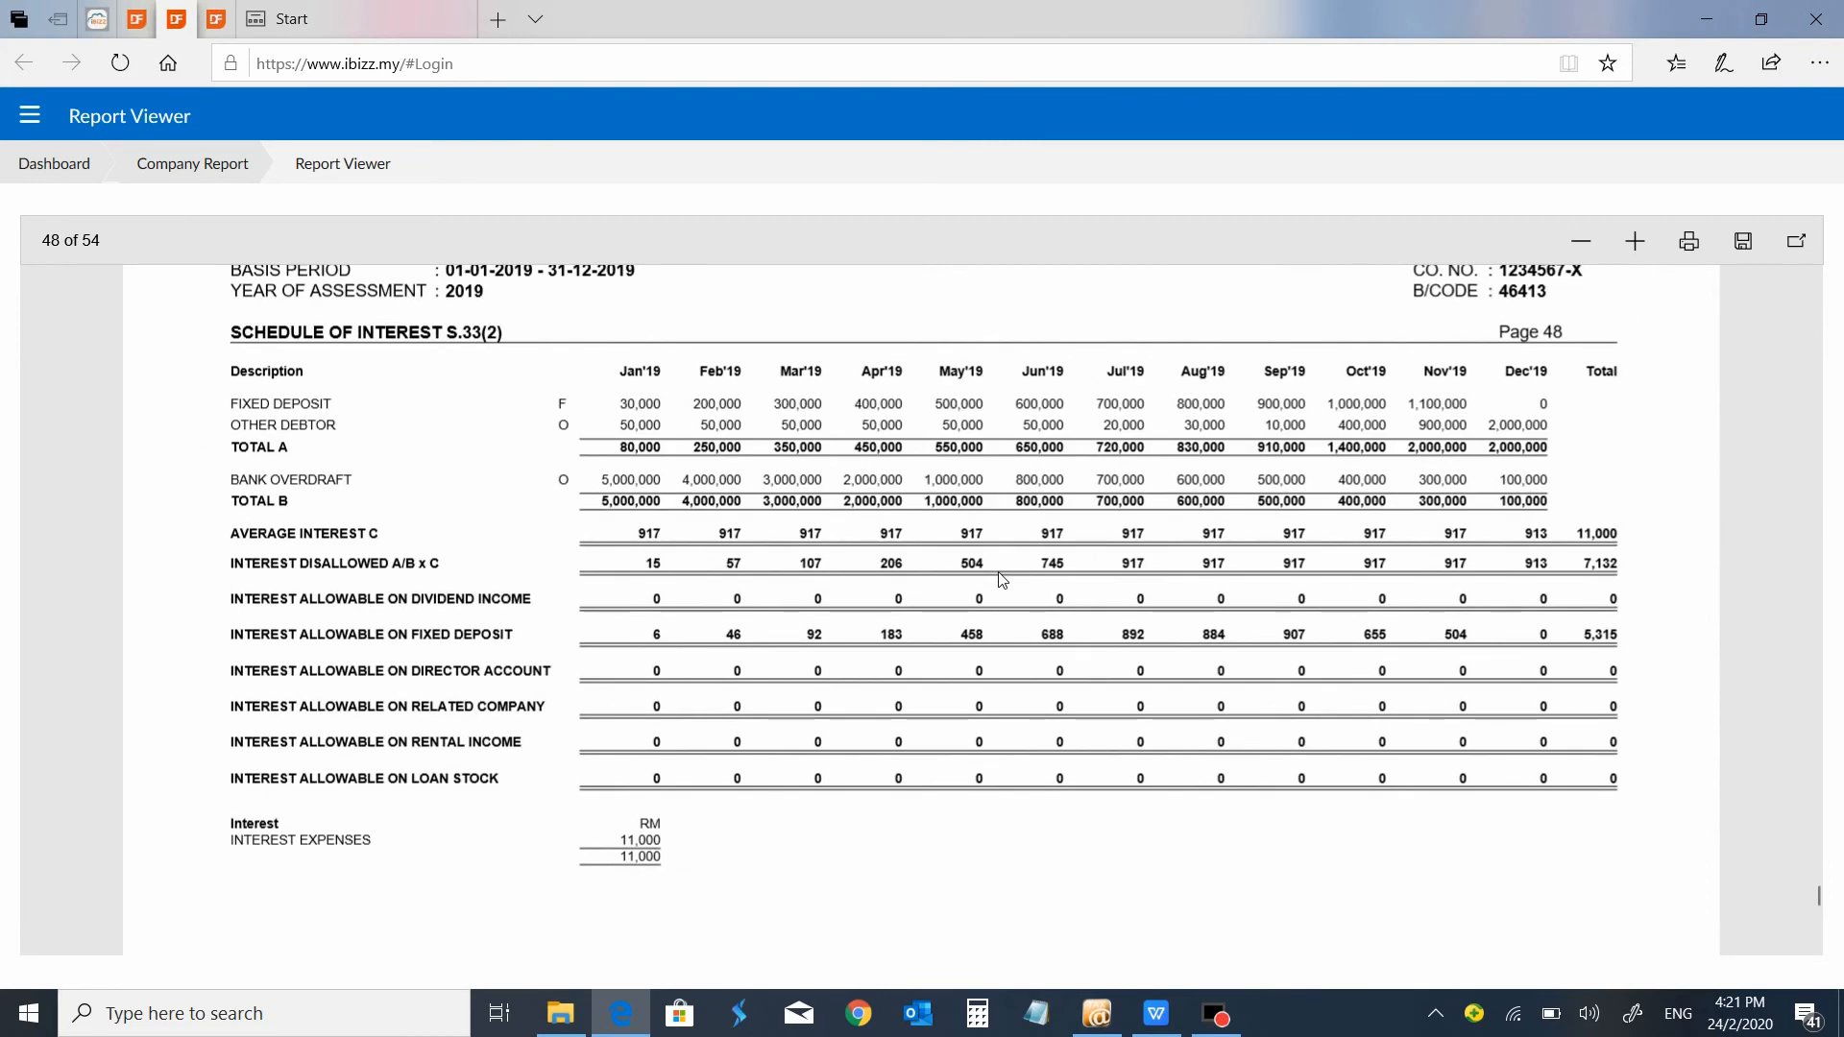
pyautogui.scroll(1, 1002, 579)
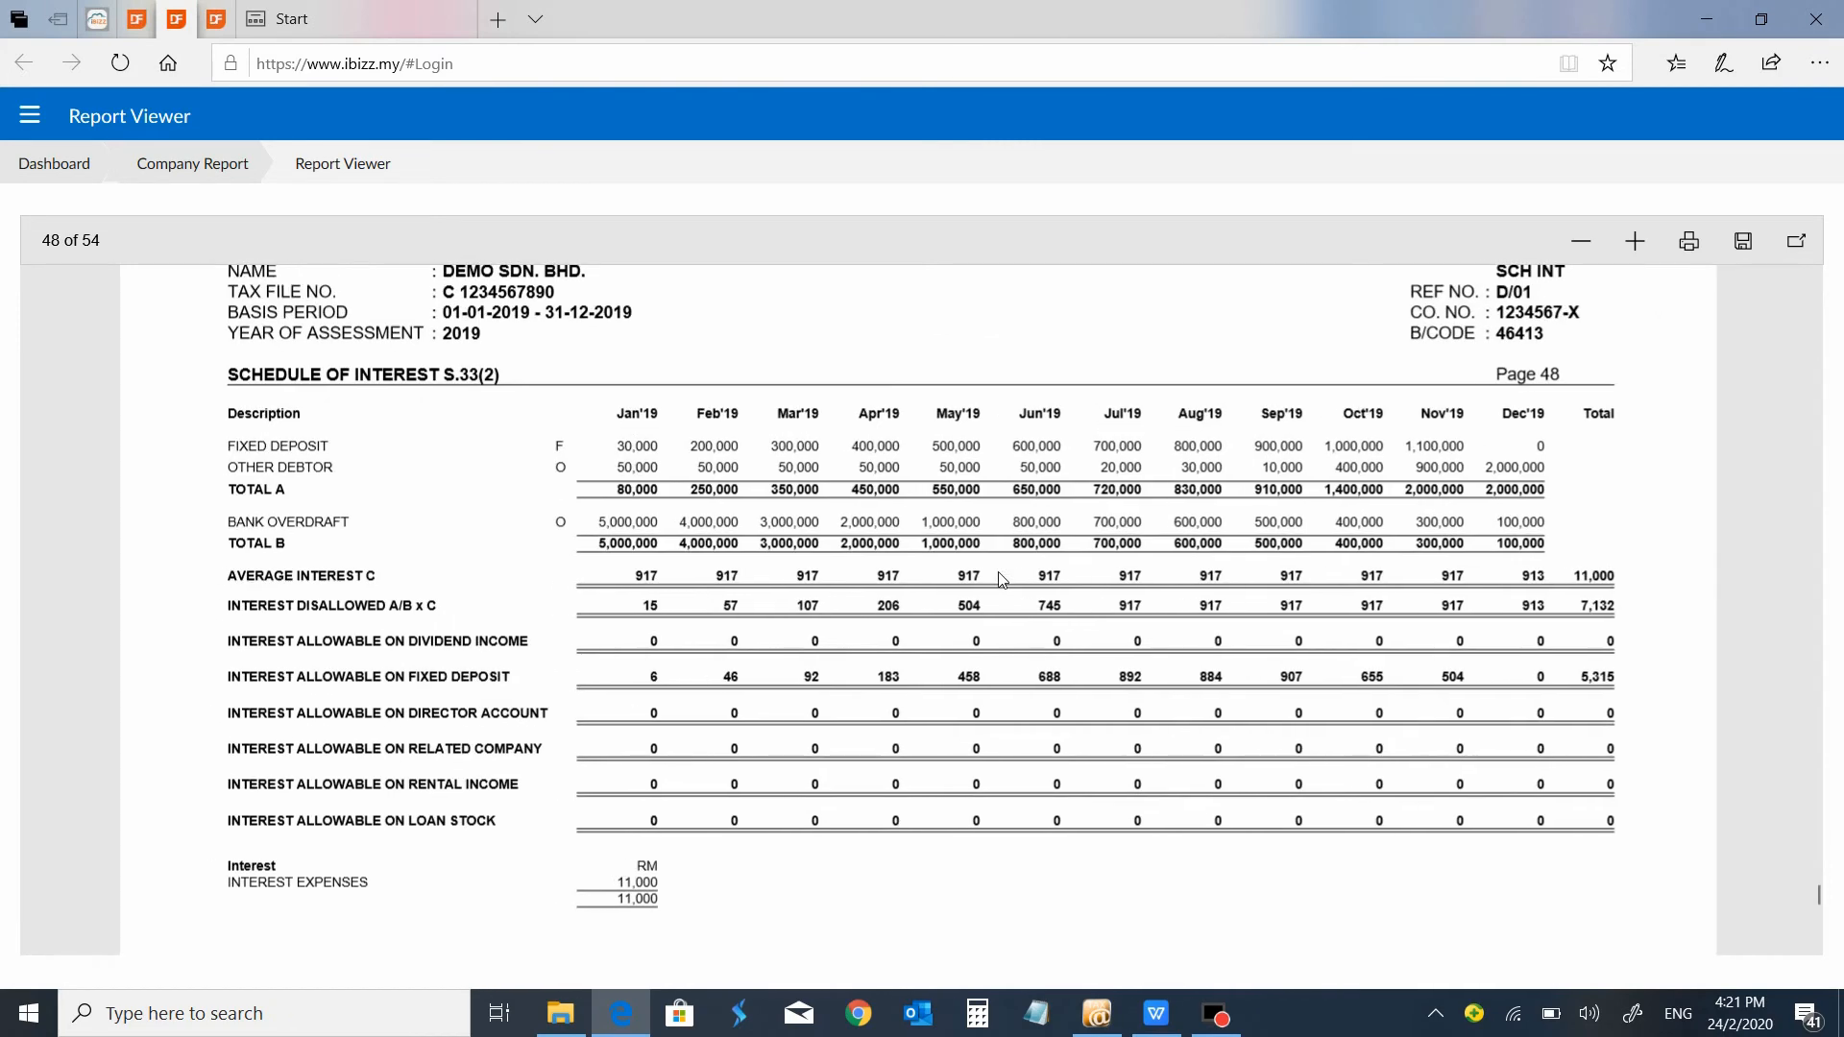
# Examine the Schedule of Deemed Interest Income under Sec.140B and the Notes to Accounts pages.
pyautogui.scroll(-10, 1002, 579)
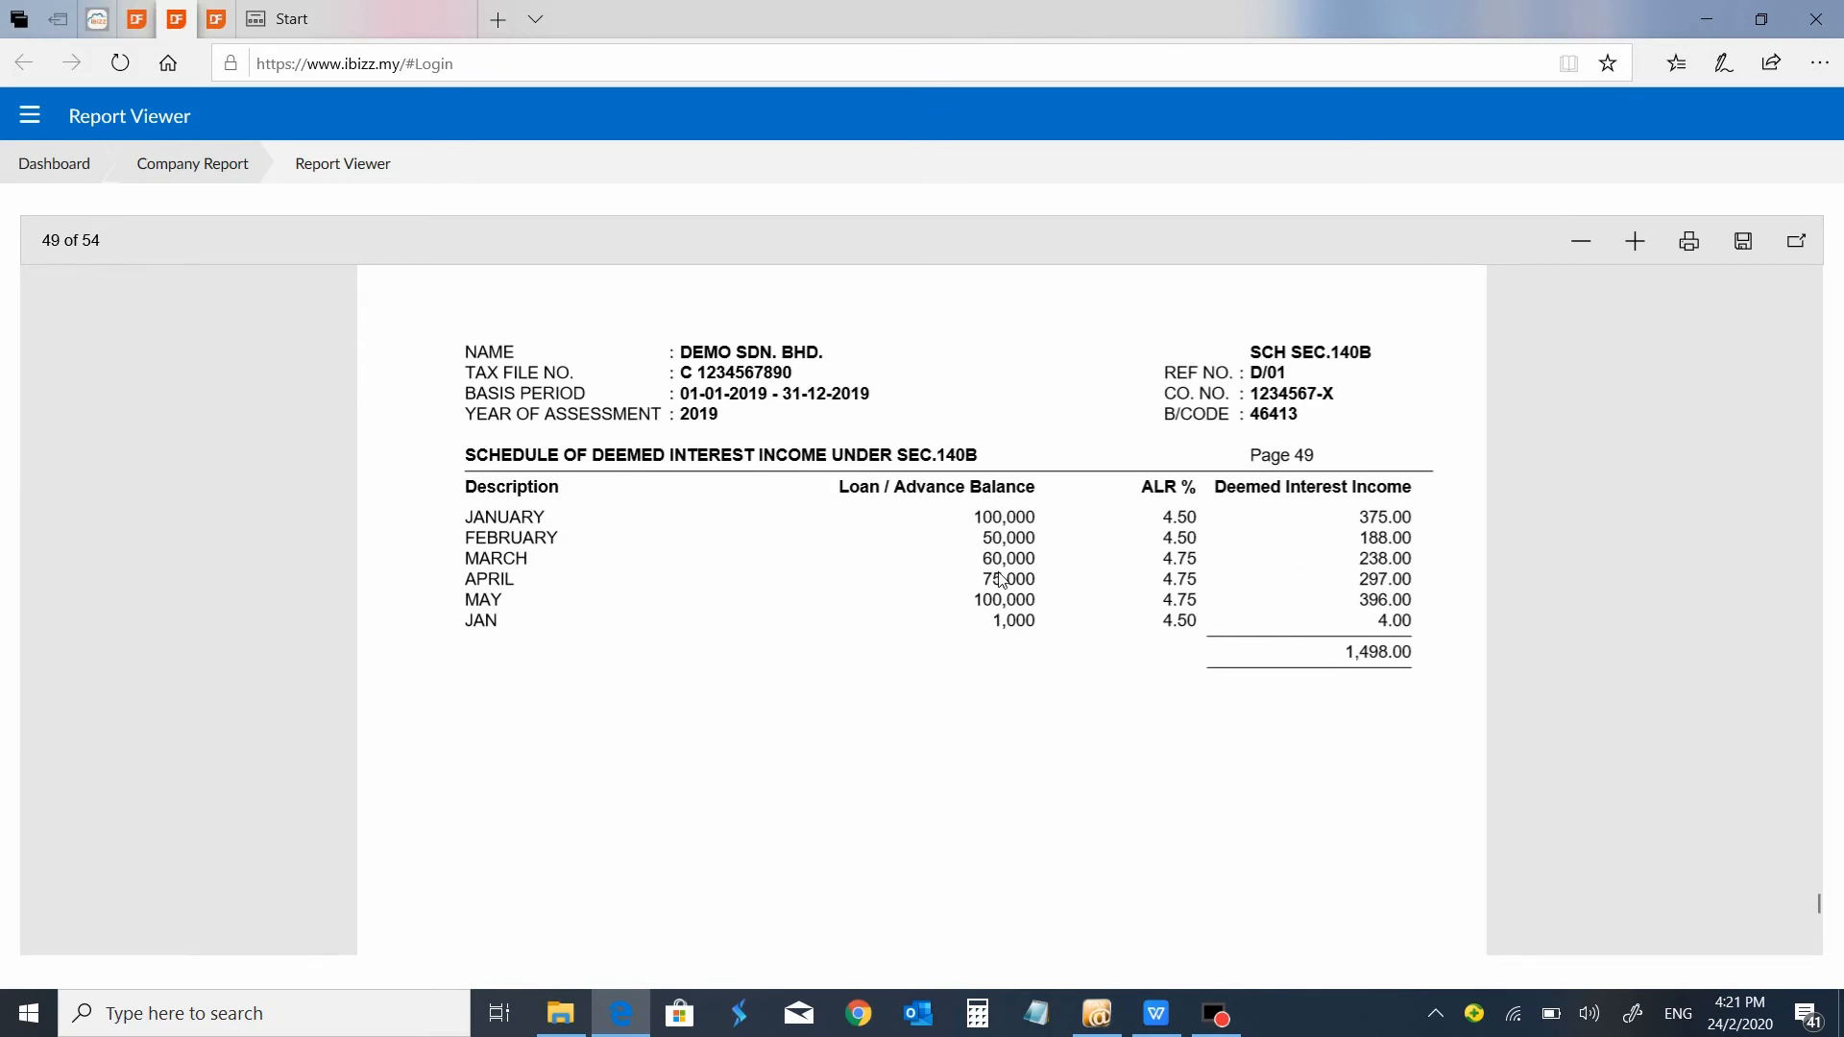
pyautogui.scroll(-10, 1002, 579)
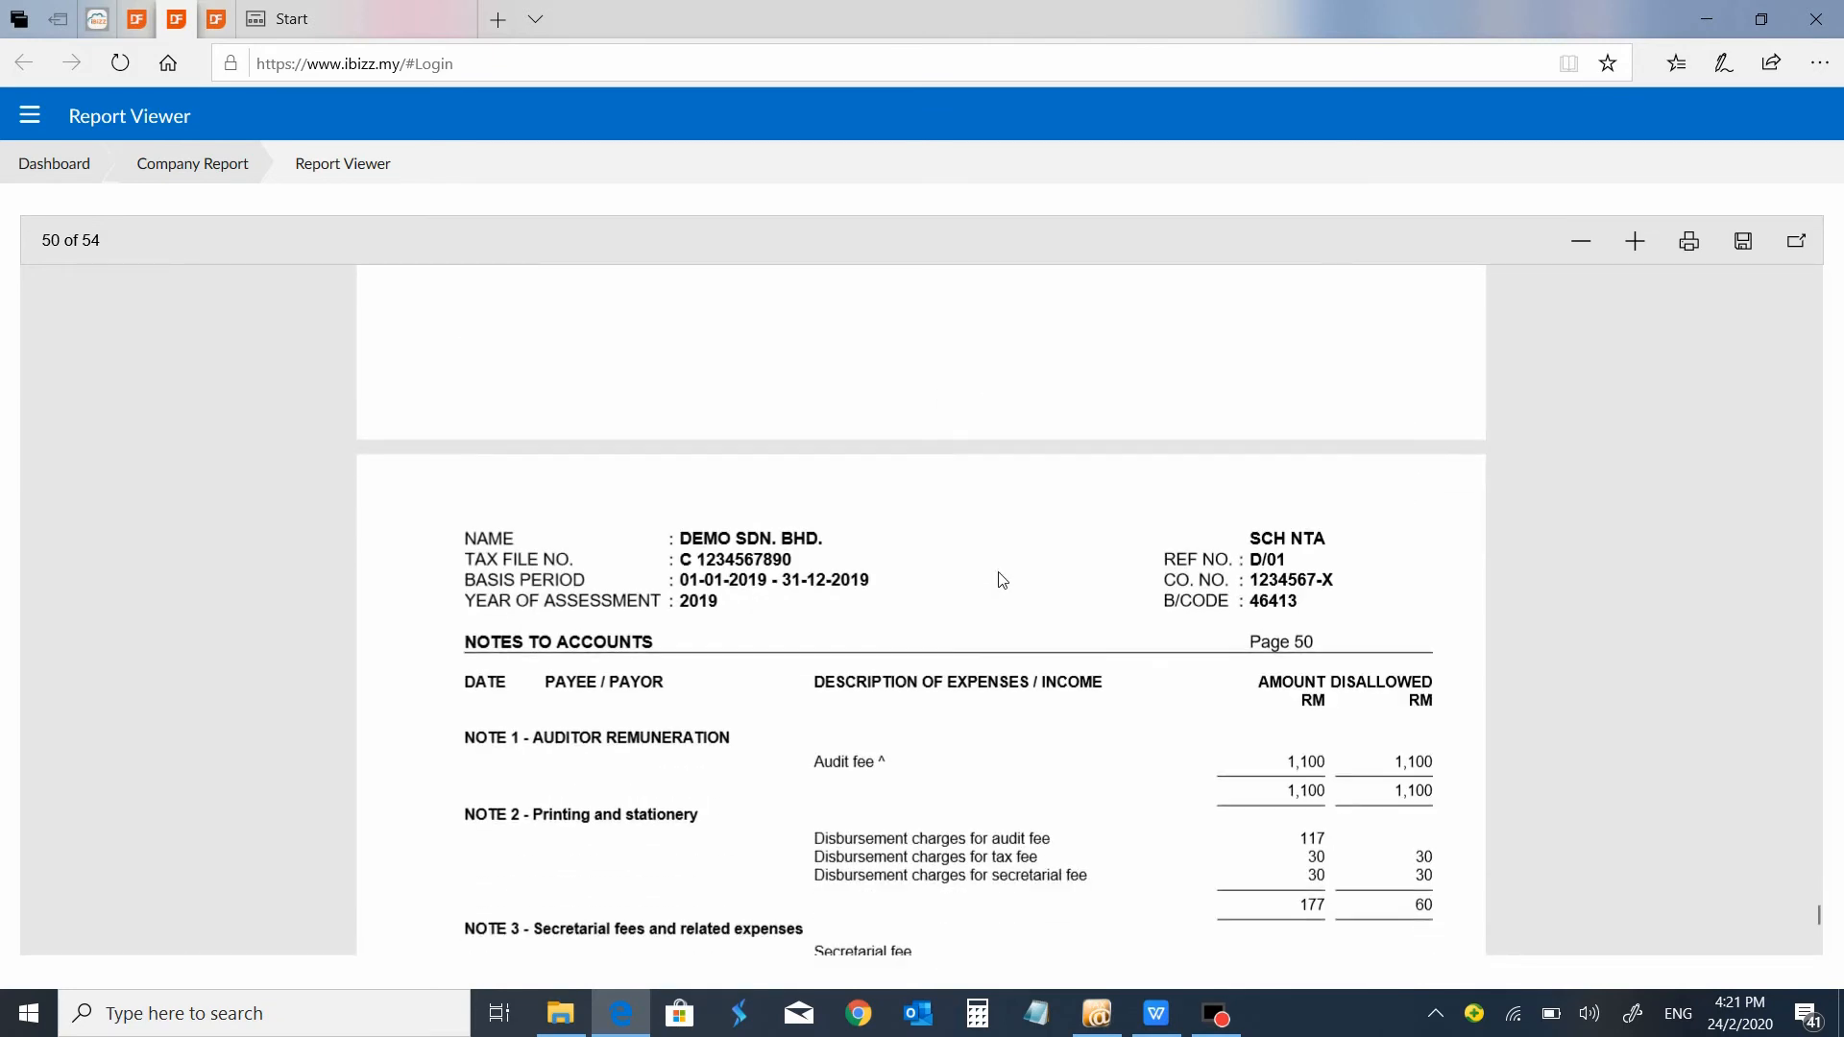
pyautogui.scroll(-5, 1002, 580)
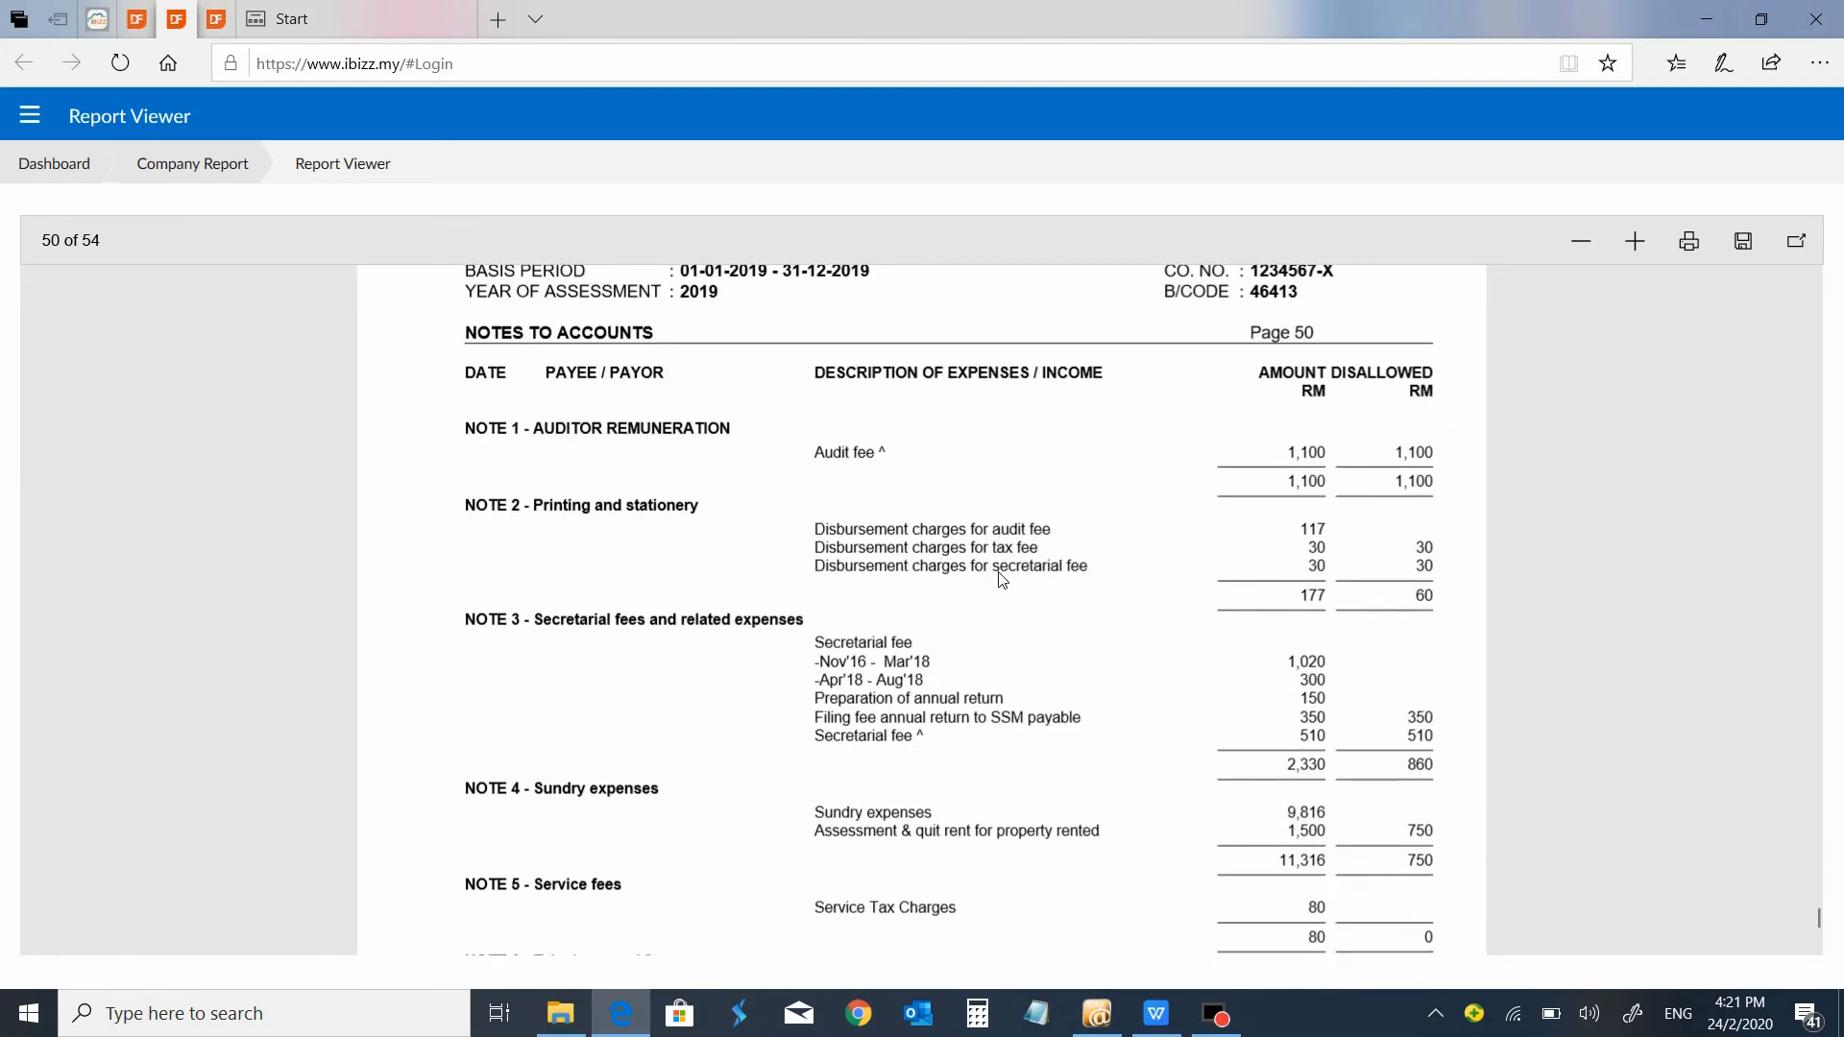
pyautogui.scroll(-3, 1002, 579)
pyautogui.scroll(3, 1001, 579)
pyautogui.scroll(-15, 1002, 579)
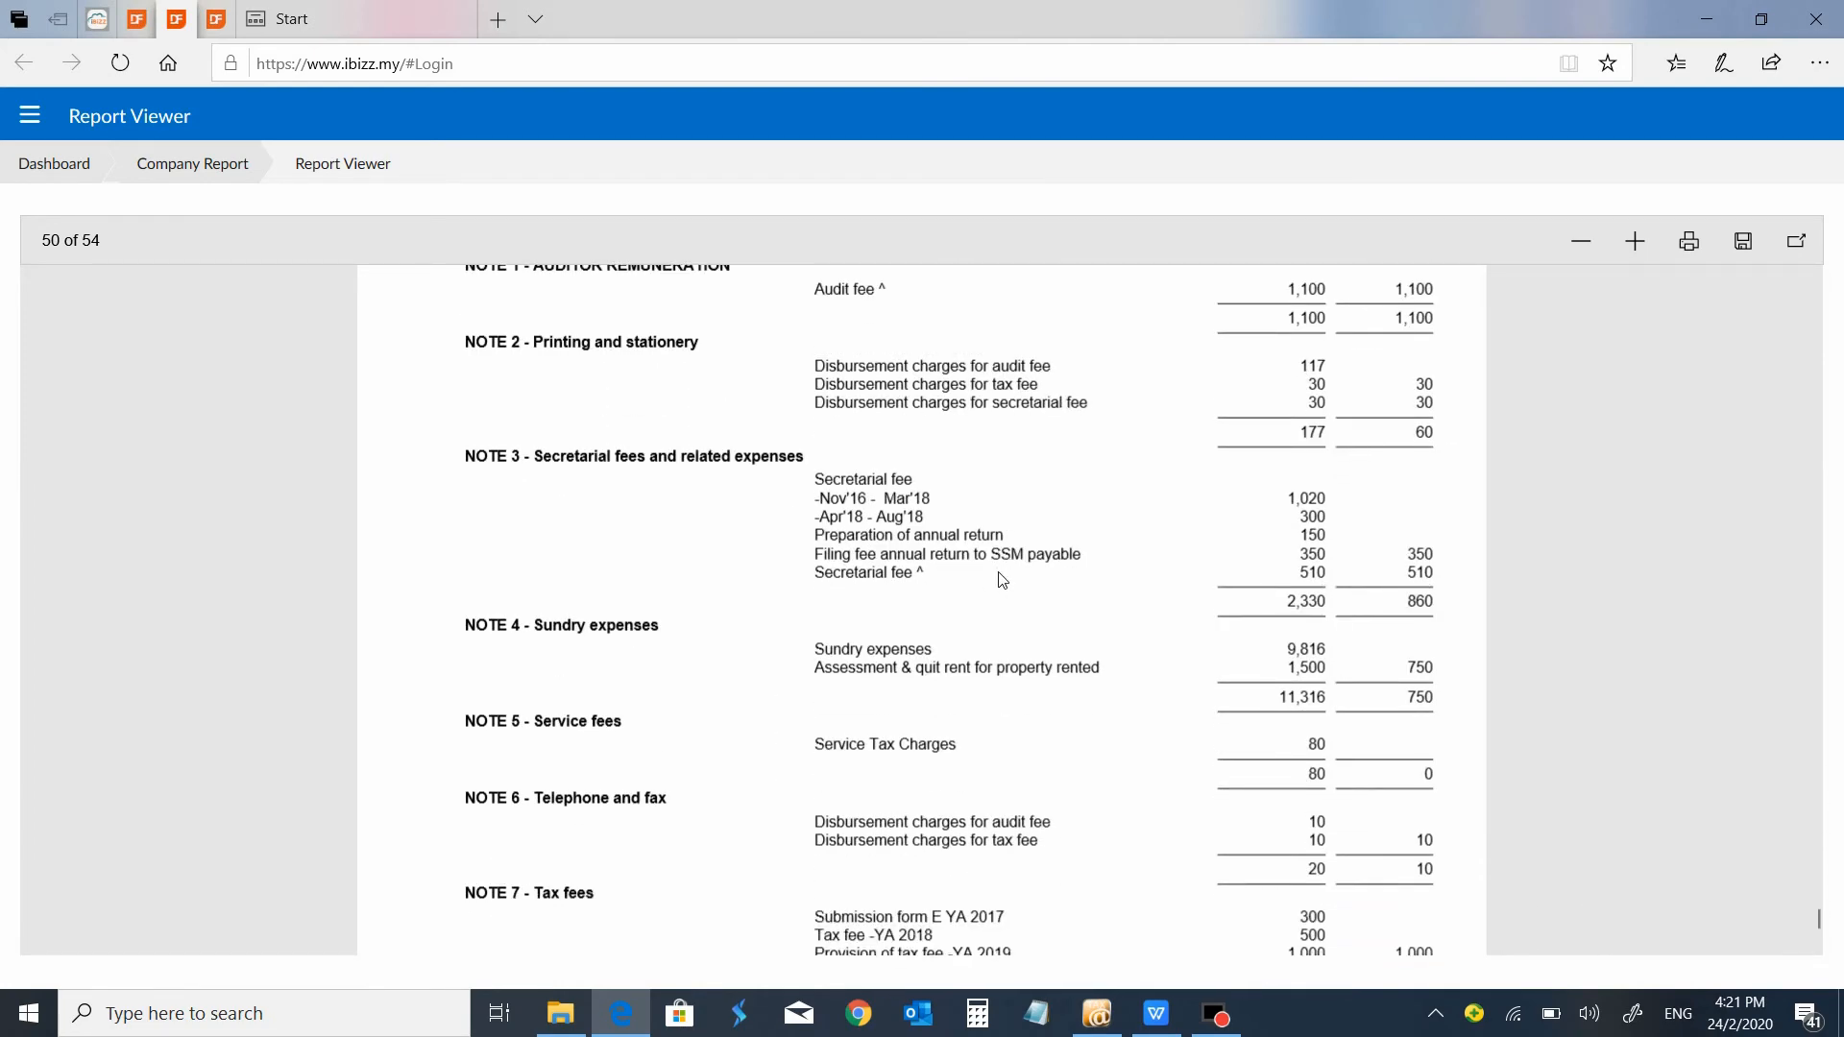
pyautogui.scroll(-12, 1002, 579)
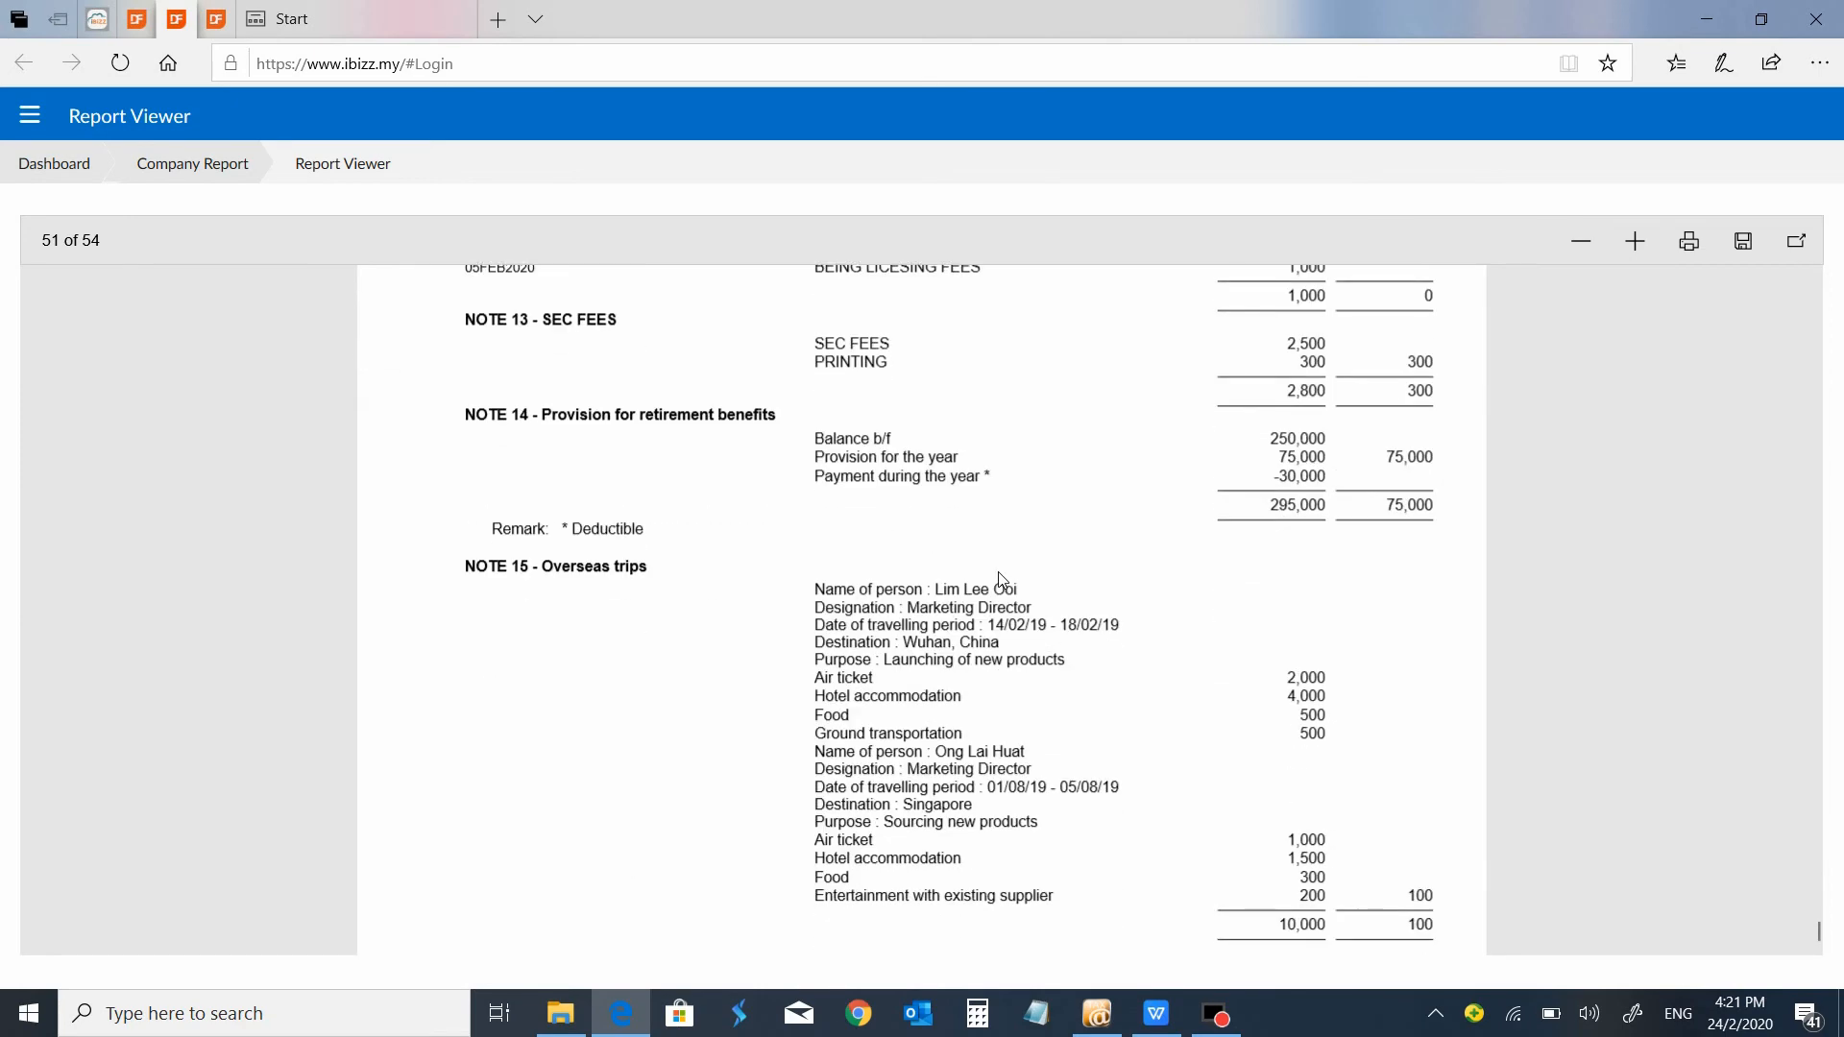
pyautogui.scroll(10, 1001, 580)
pyautogui.scroll(-15, 1002, 580)
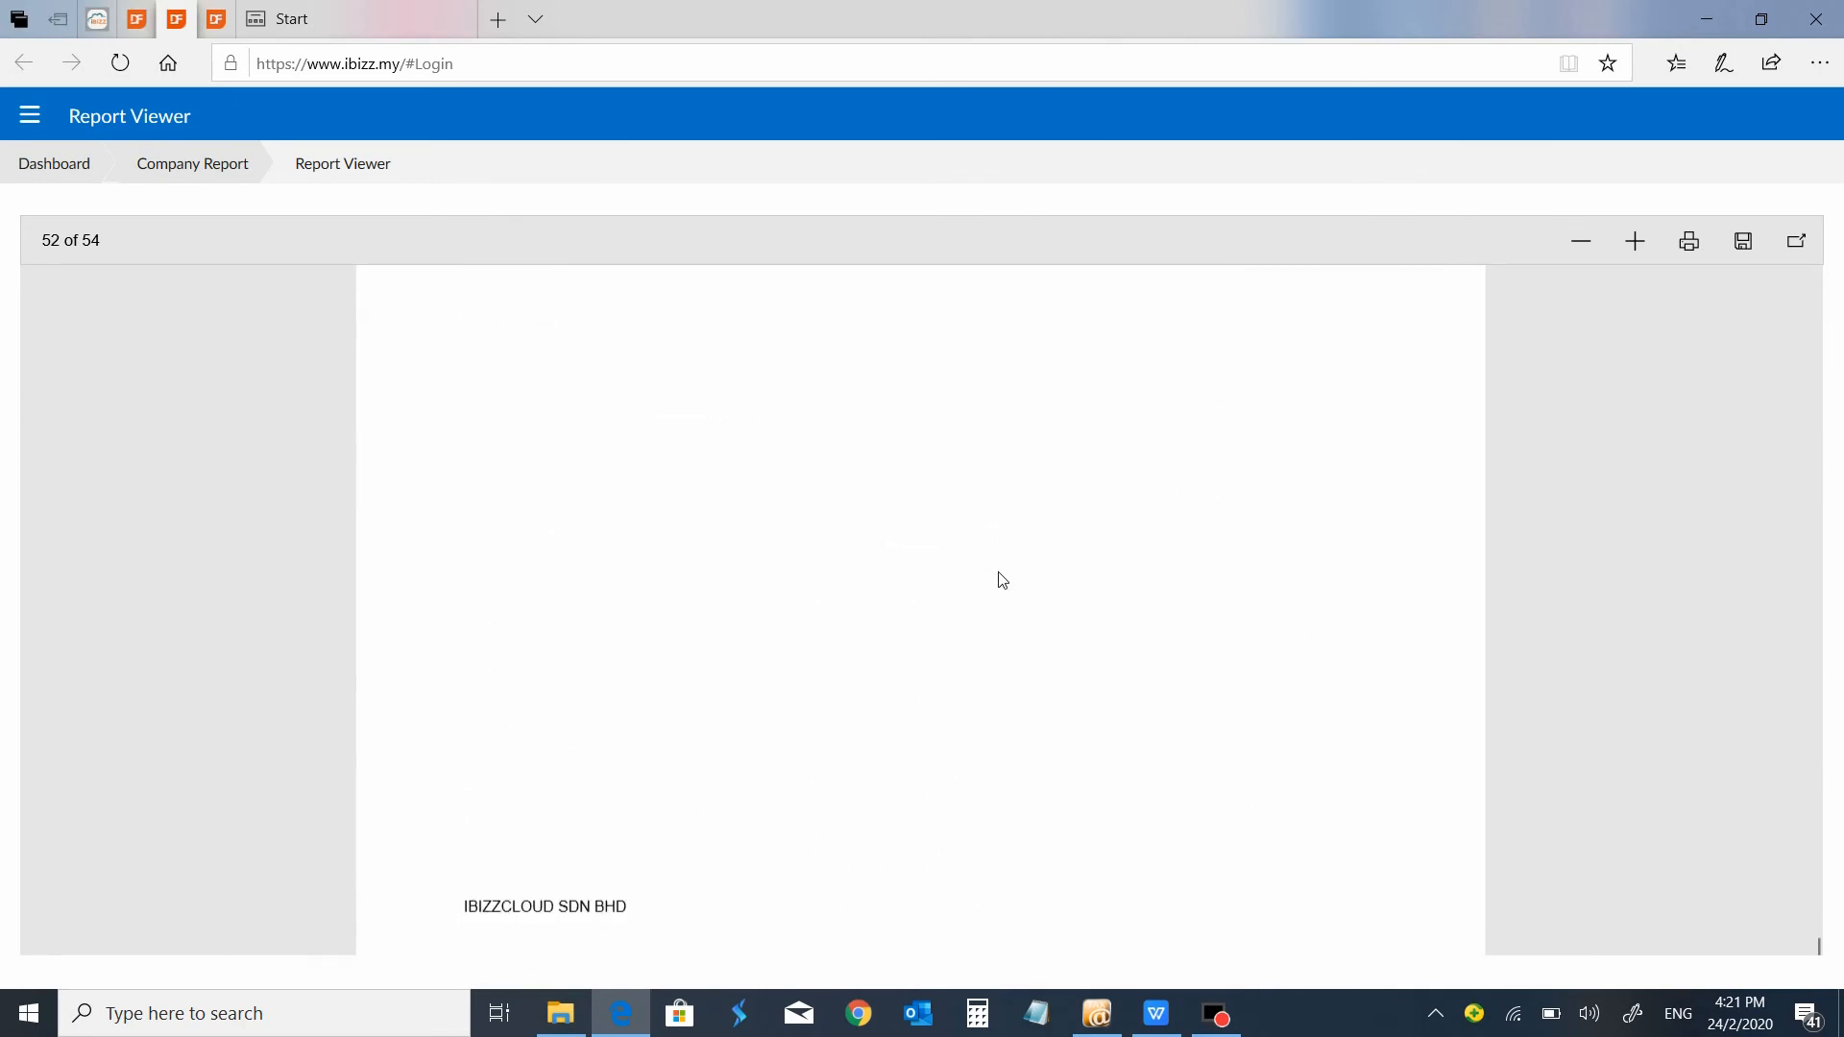
# Review the Schedule of Permitted Expenses on page 53, including gross income and the permitted expenses calculation.
pyautogui.scroll(-10, 1001, 580)
pyautogui.scroll(4, 1002, 579)
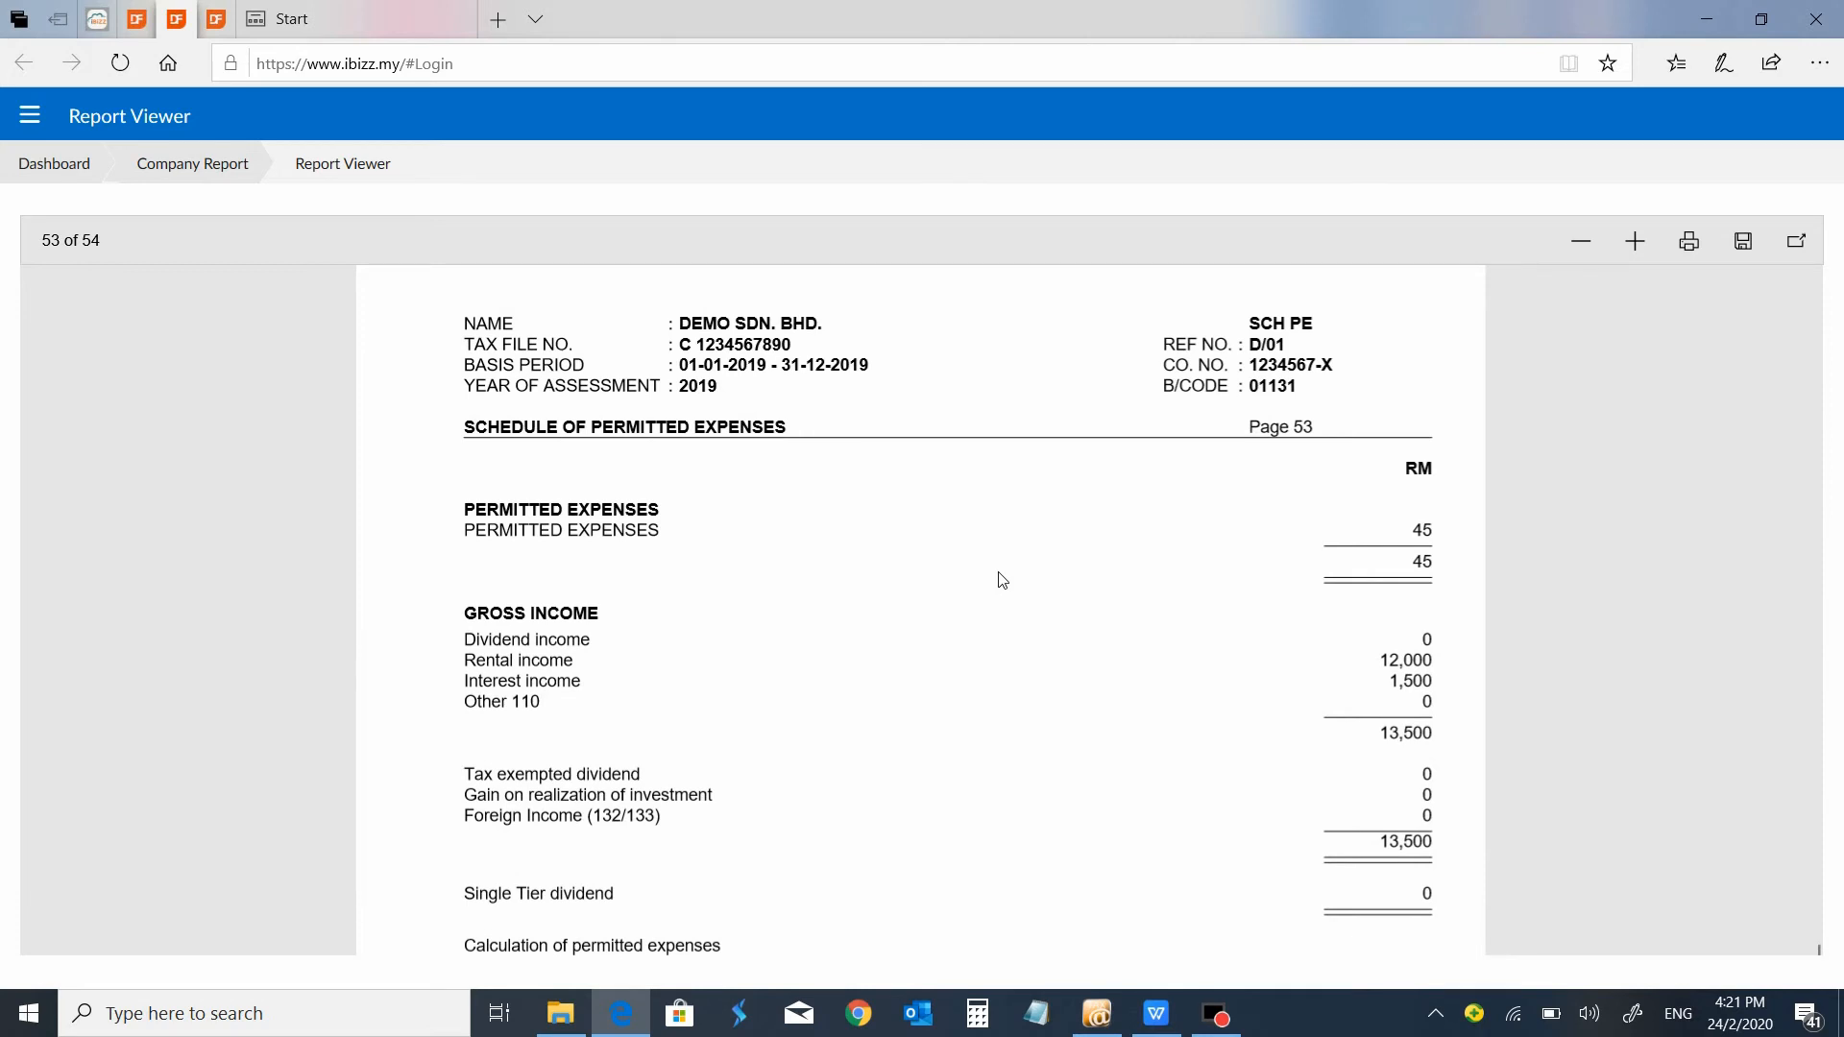
pyautogui.scroll(-3, 1001, 579)
pyautogui.scroll(-3, 1001, 579)
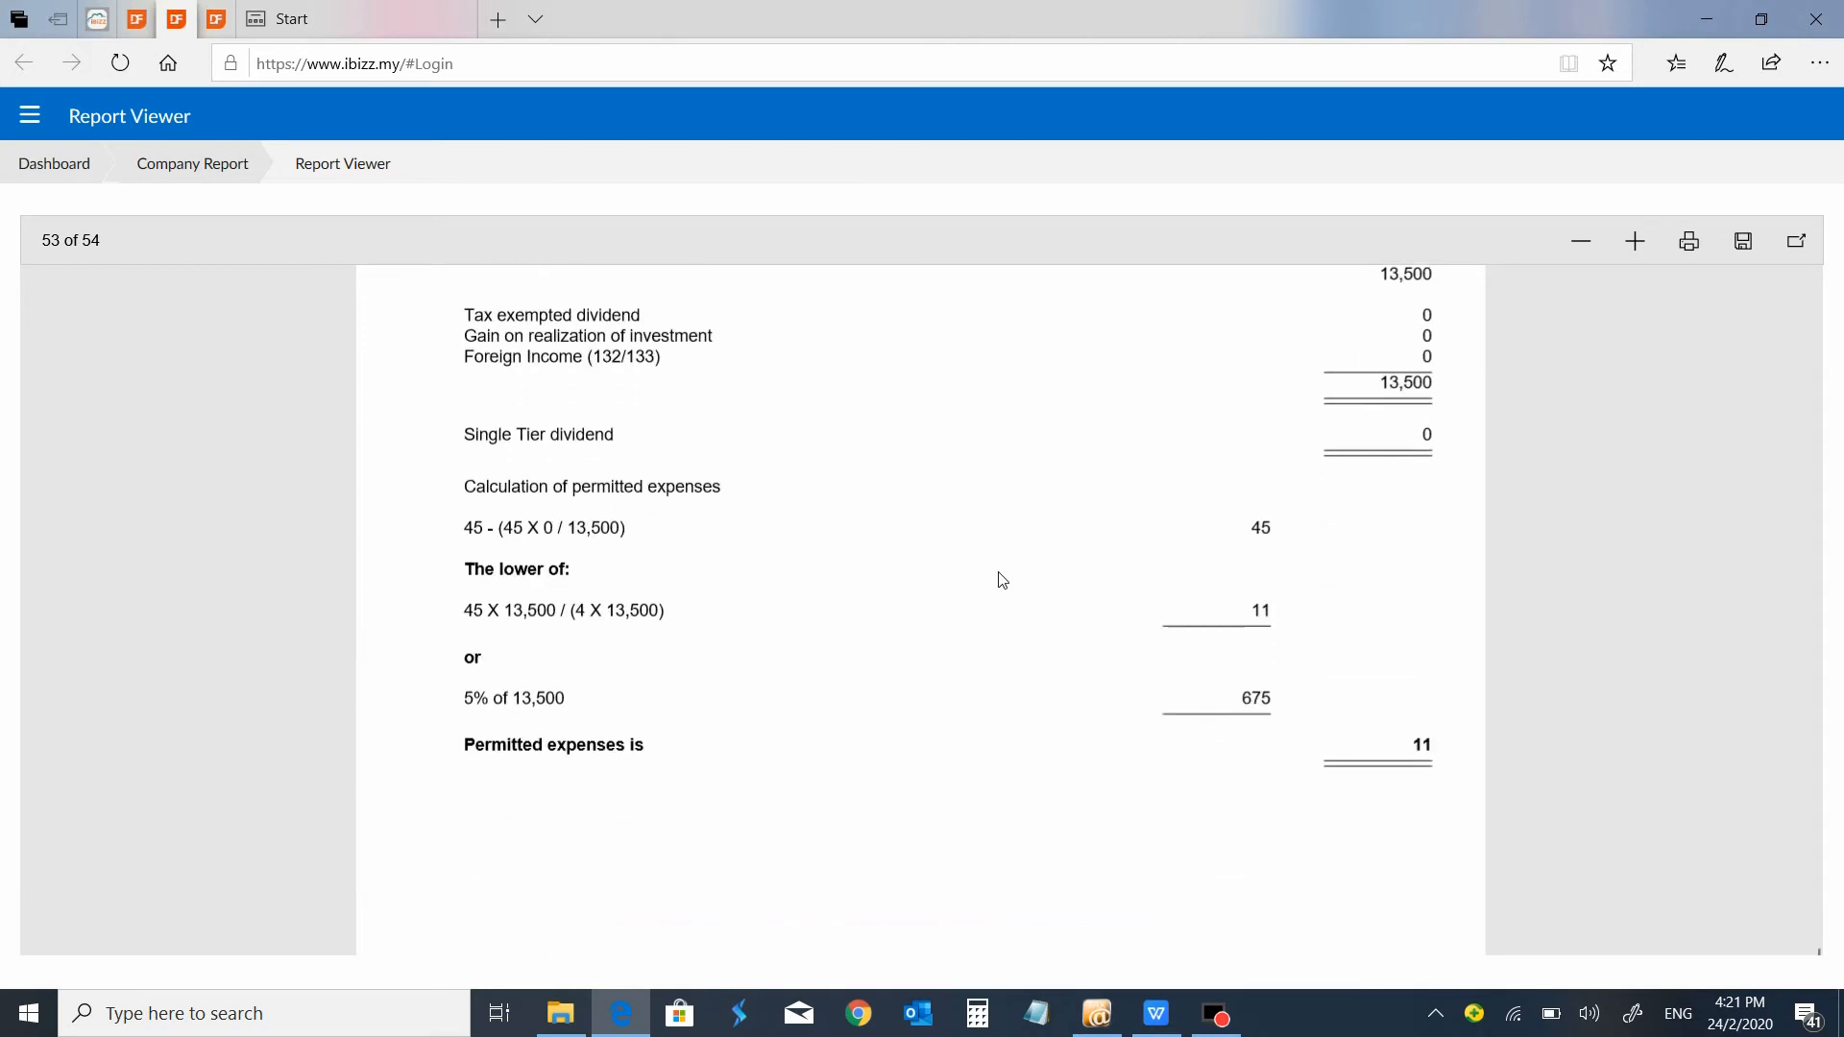
pyautogui.scroll(-10, 1002, 579)
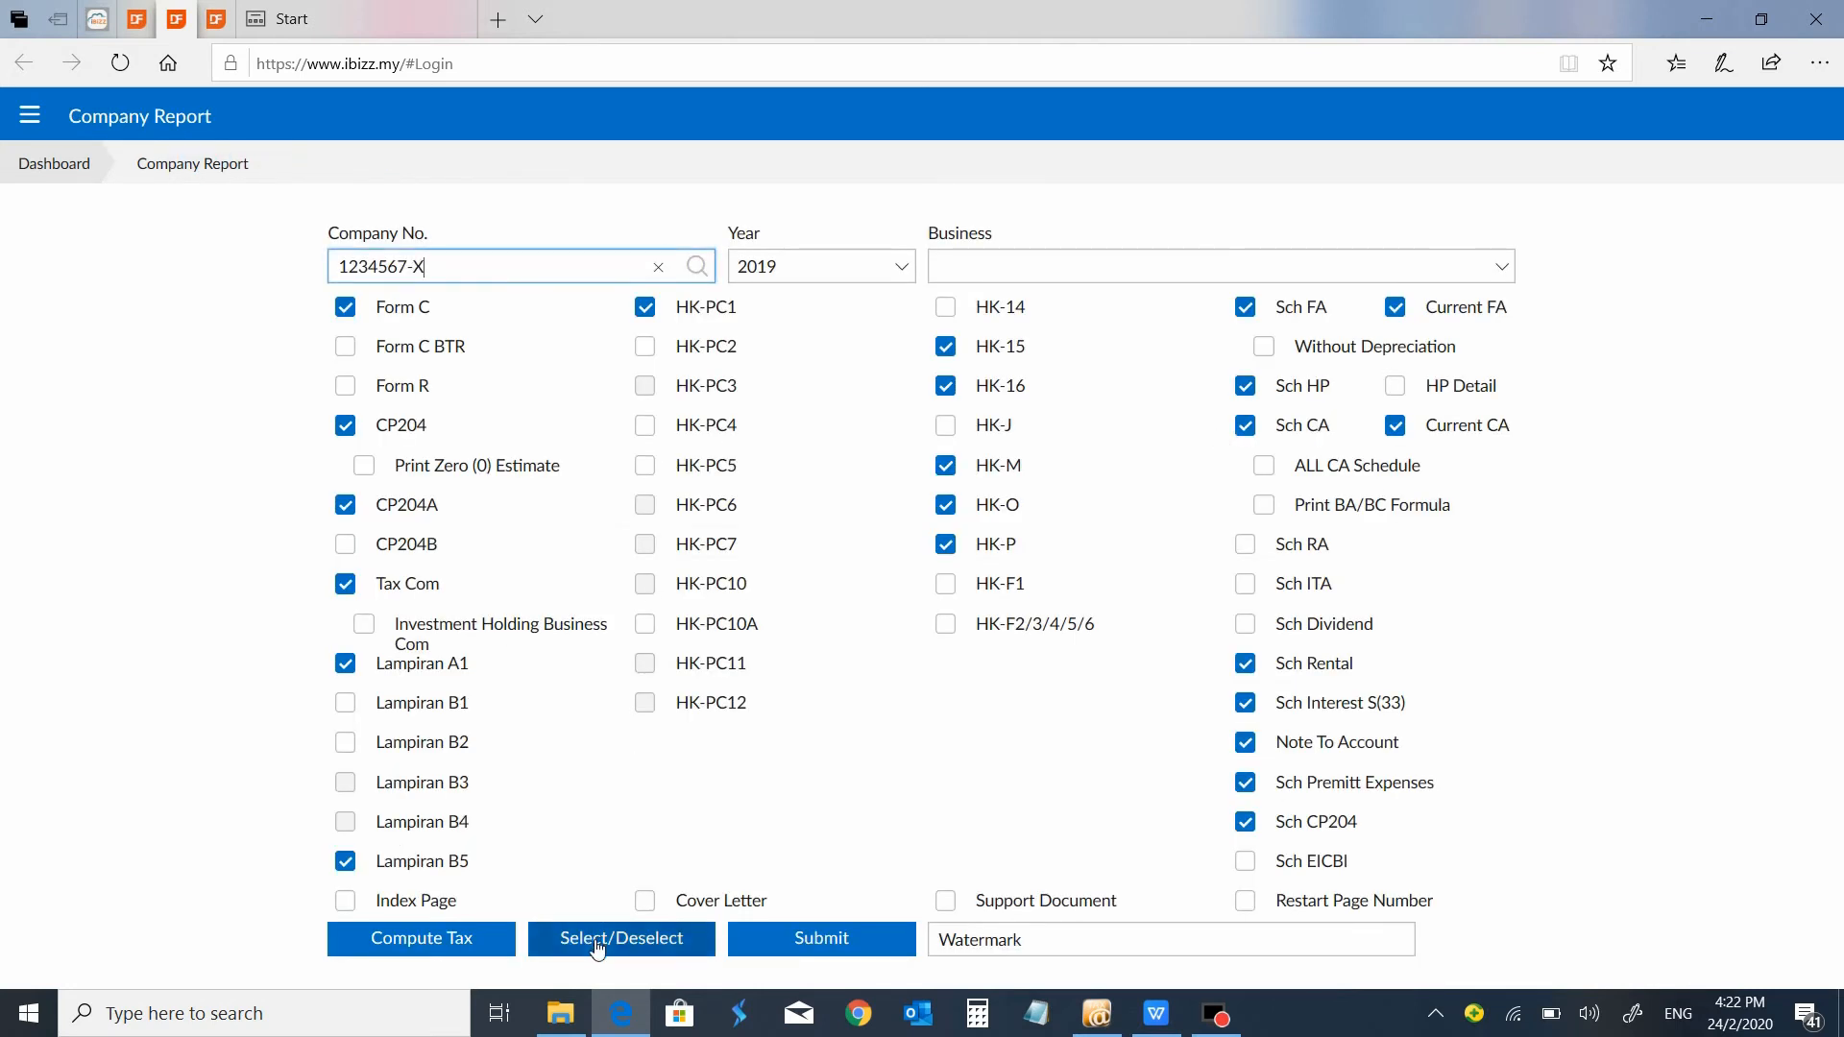
# Clear the preselected forms, generate a company report with only Tax Com and HP Detail, and view it through to the last page.
pyautogui.click(584, 938)
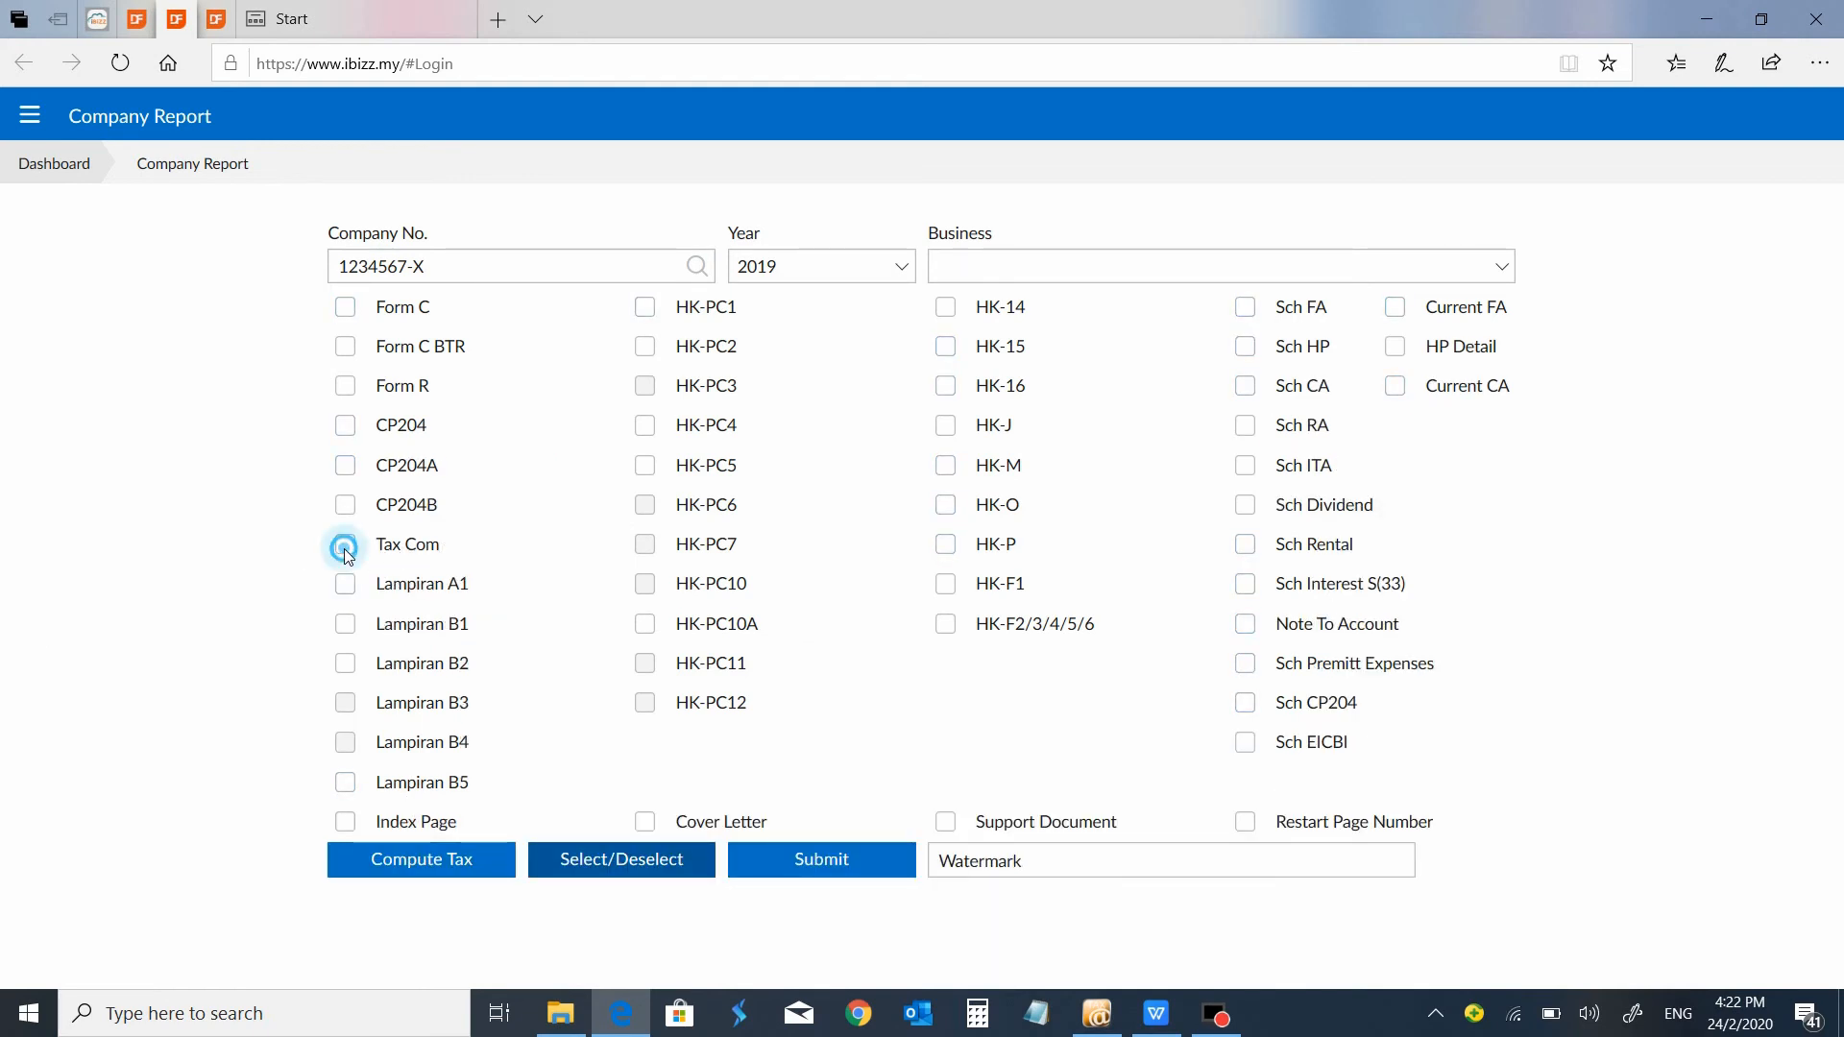
pyautogui.click(345, 545)
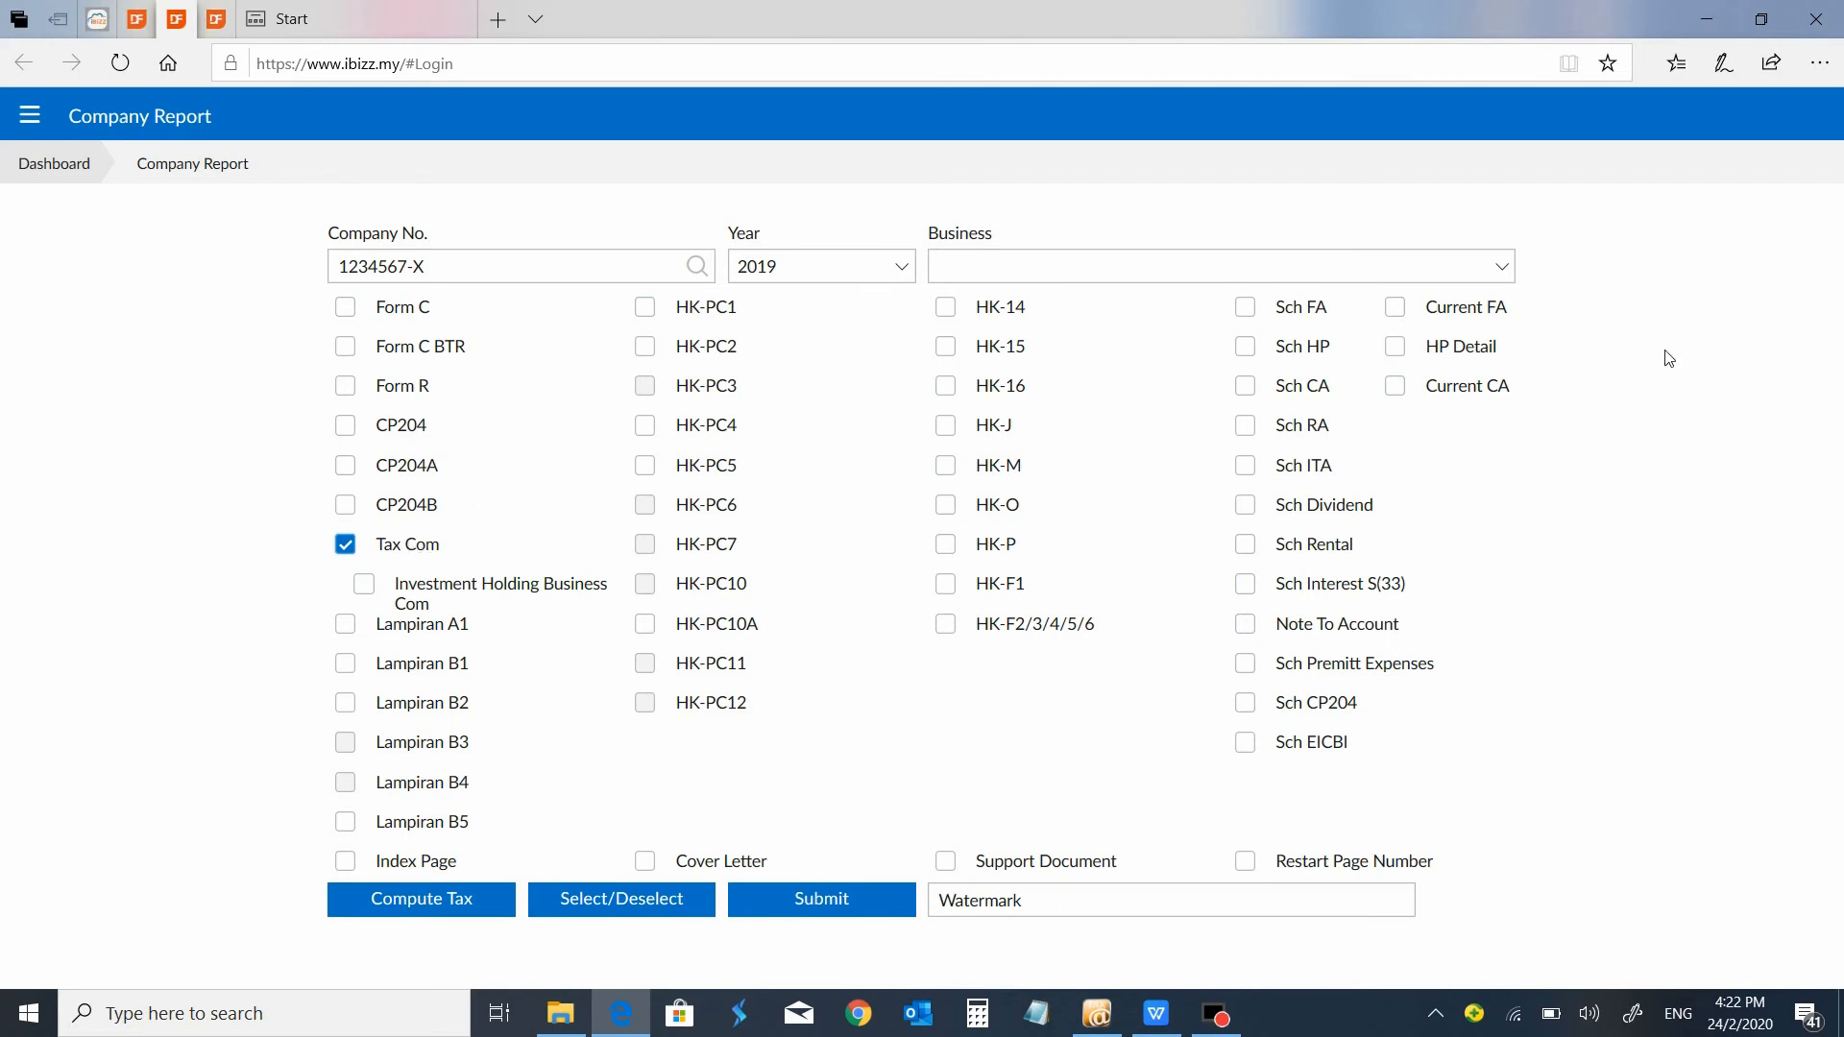
pyautogui.click(1398, 350)
pyautogui.click(823, 912)
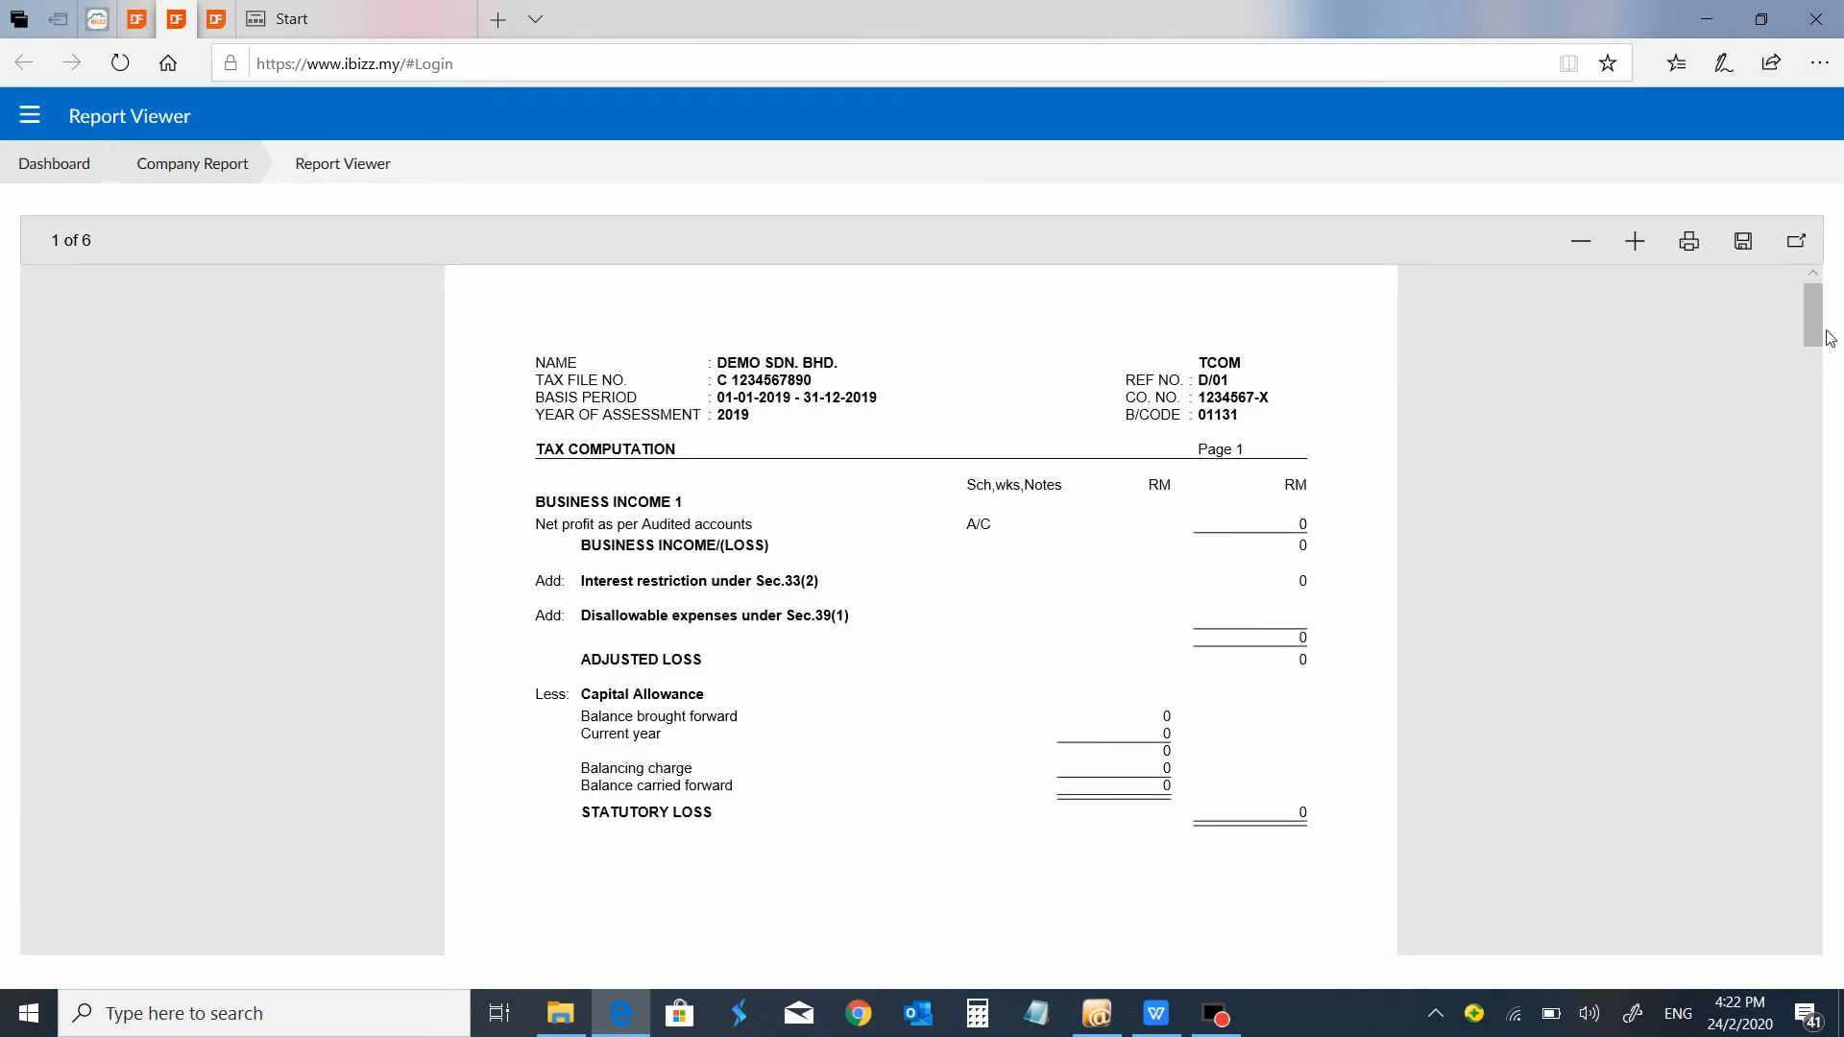
pyautogui.moveTo(1820, 331); pyautogui.dragTo(1818, 937)
# Return to the company report options and generate a report with only Tax Com and the watermark text DRAFT.
pyautogui.click(232, 181)
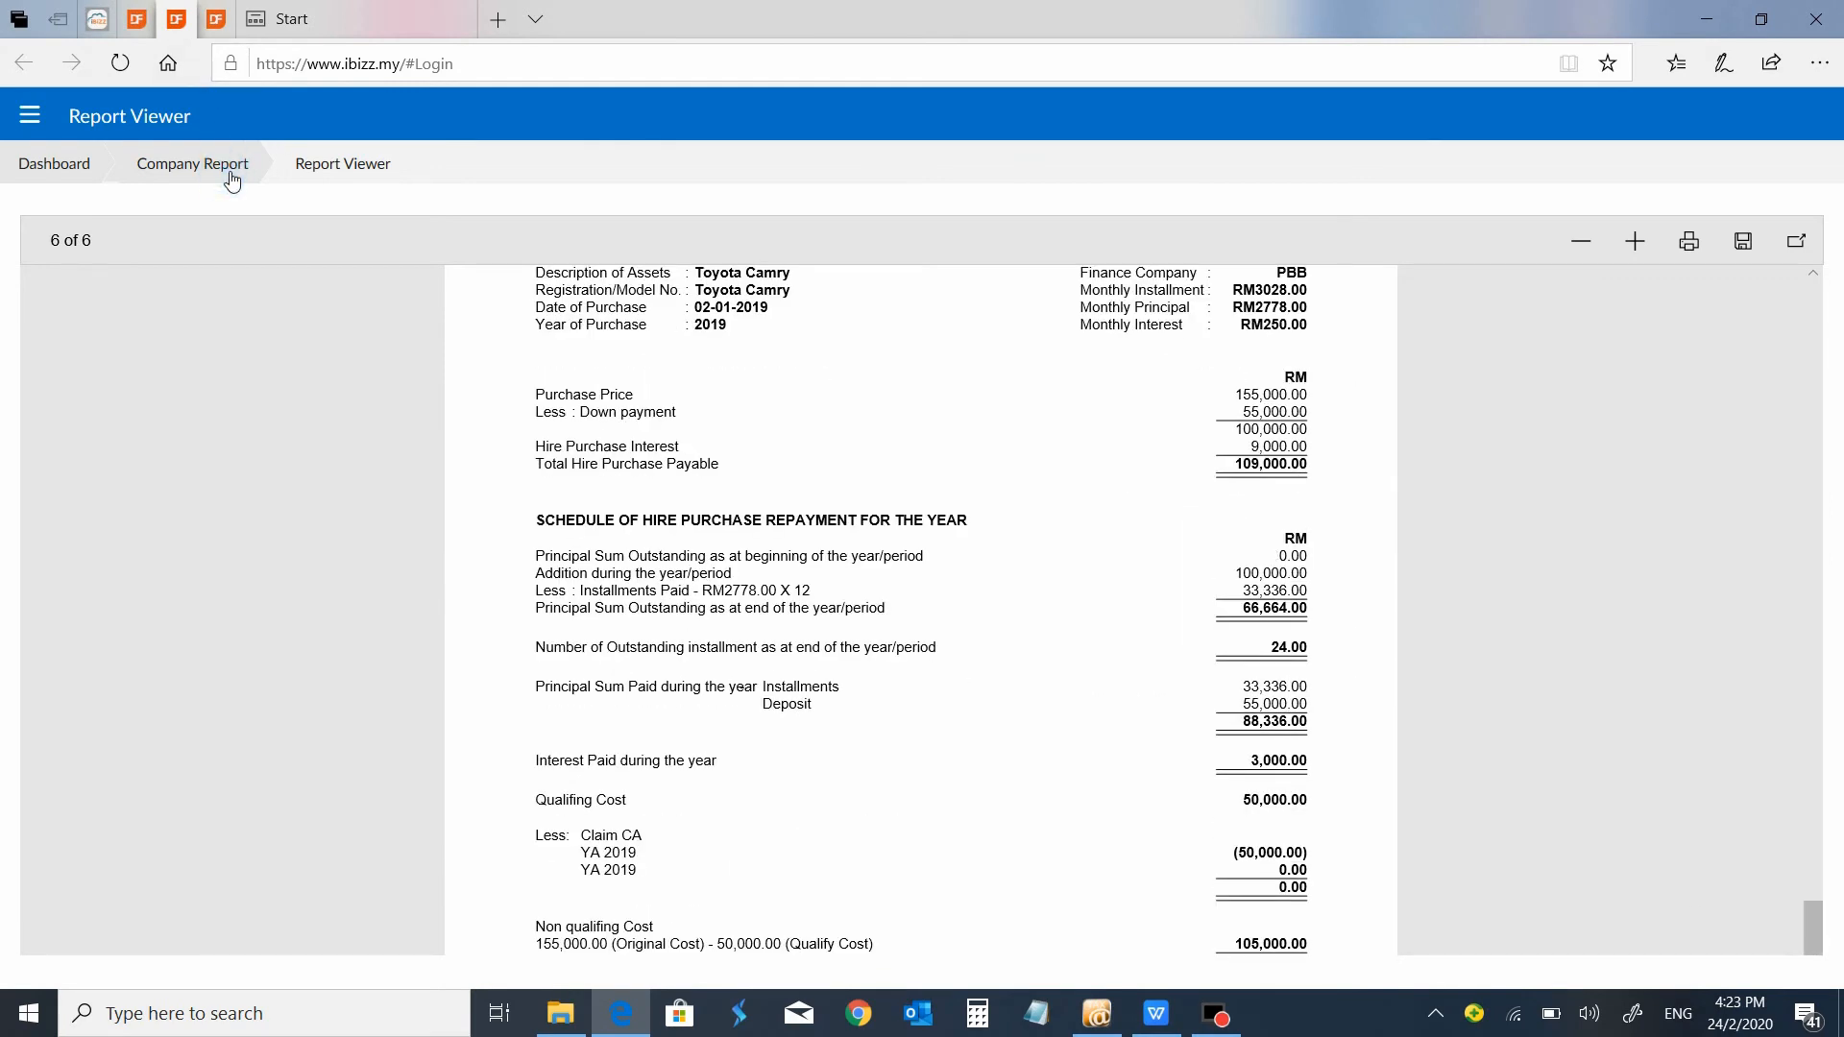
pyautogui.click(603, 899)
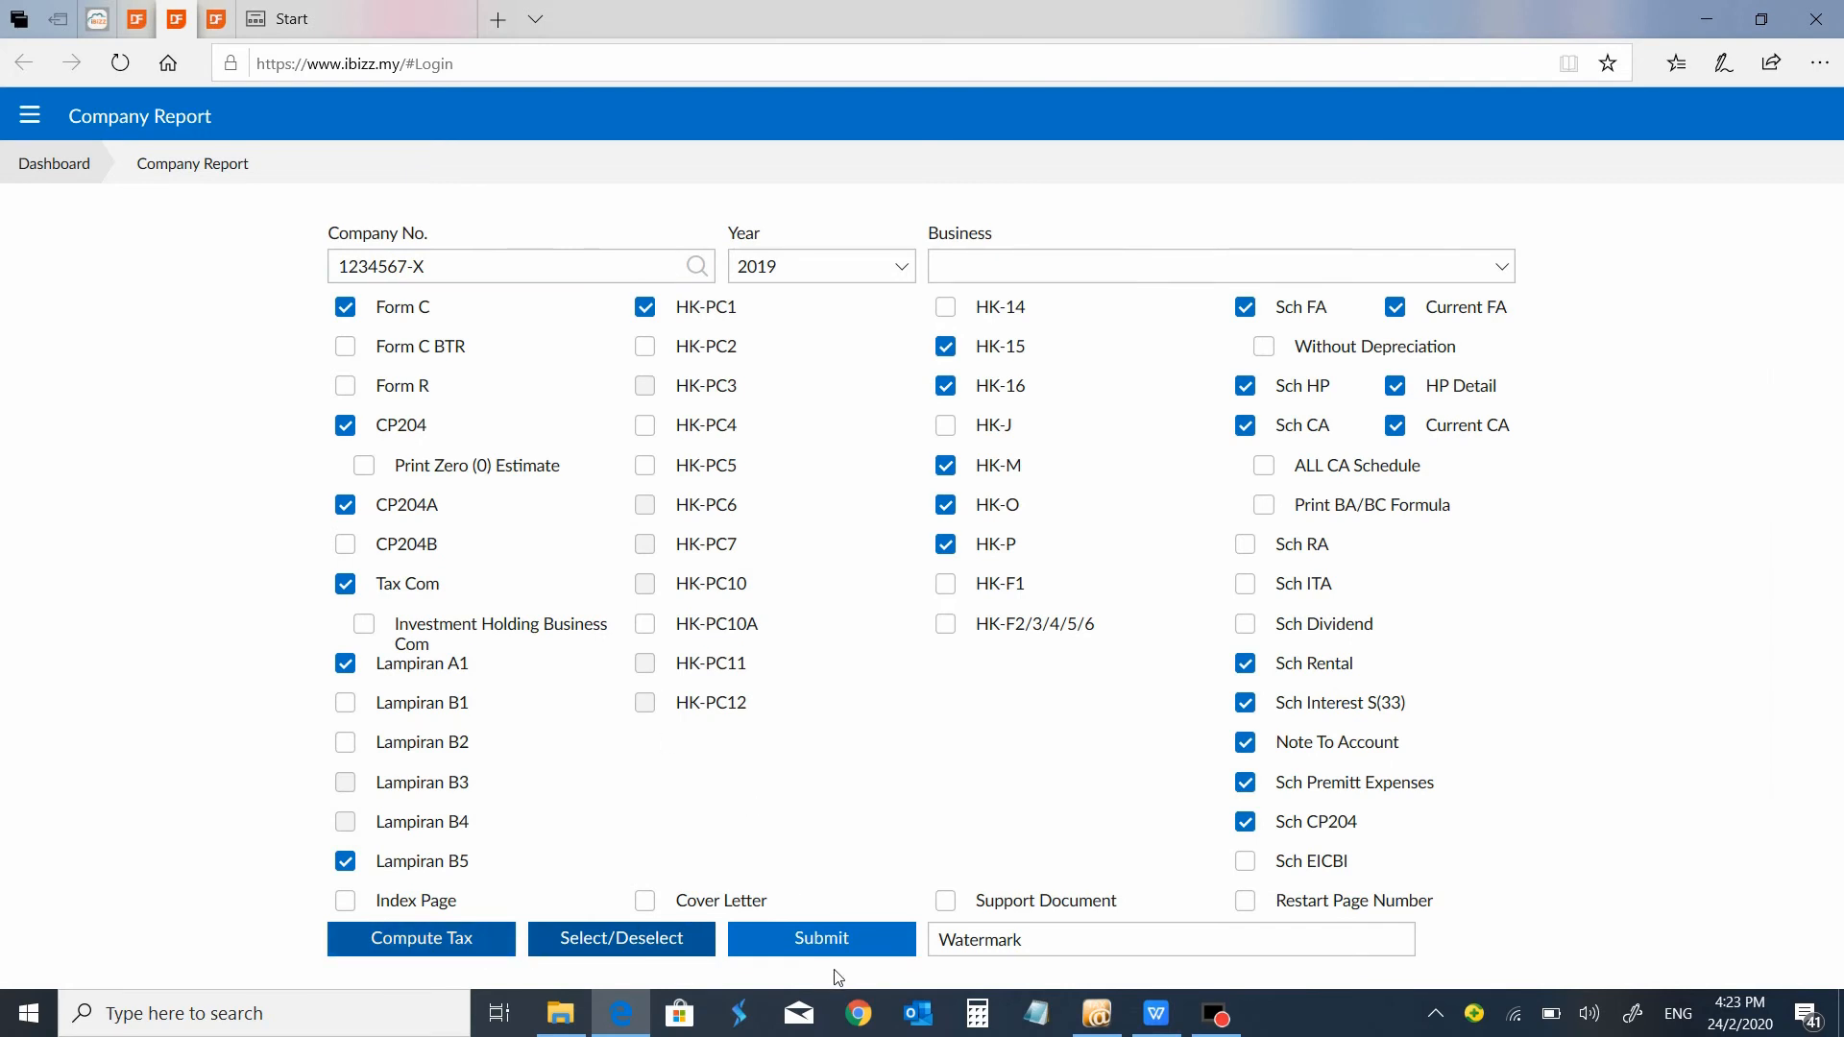
pyautogui.click(680, 936)
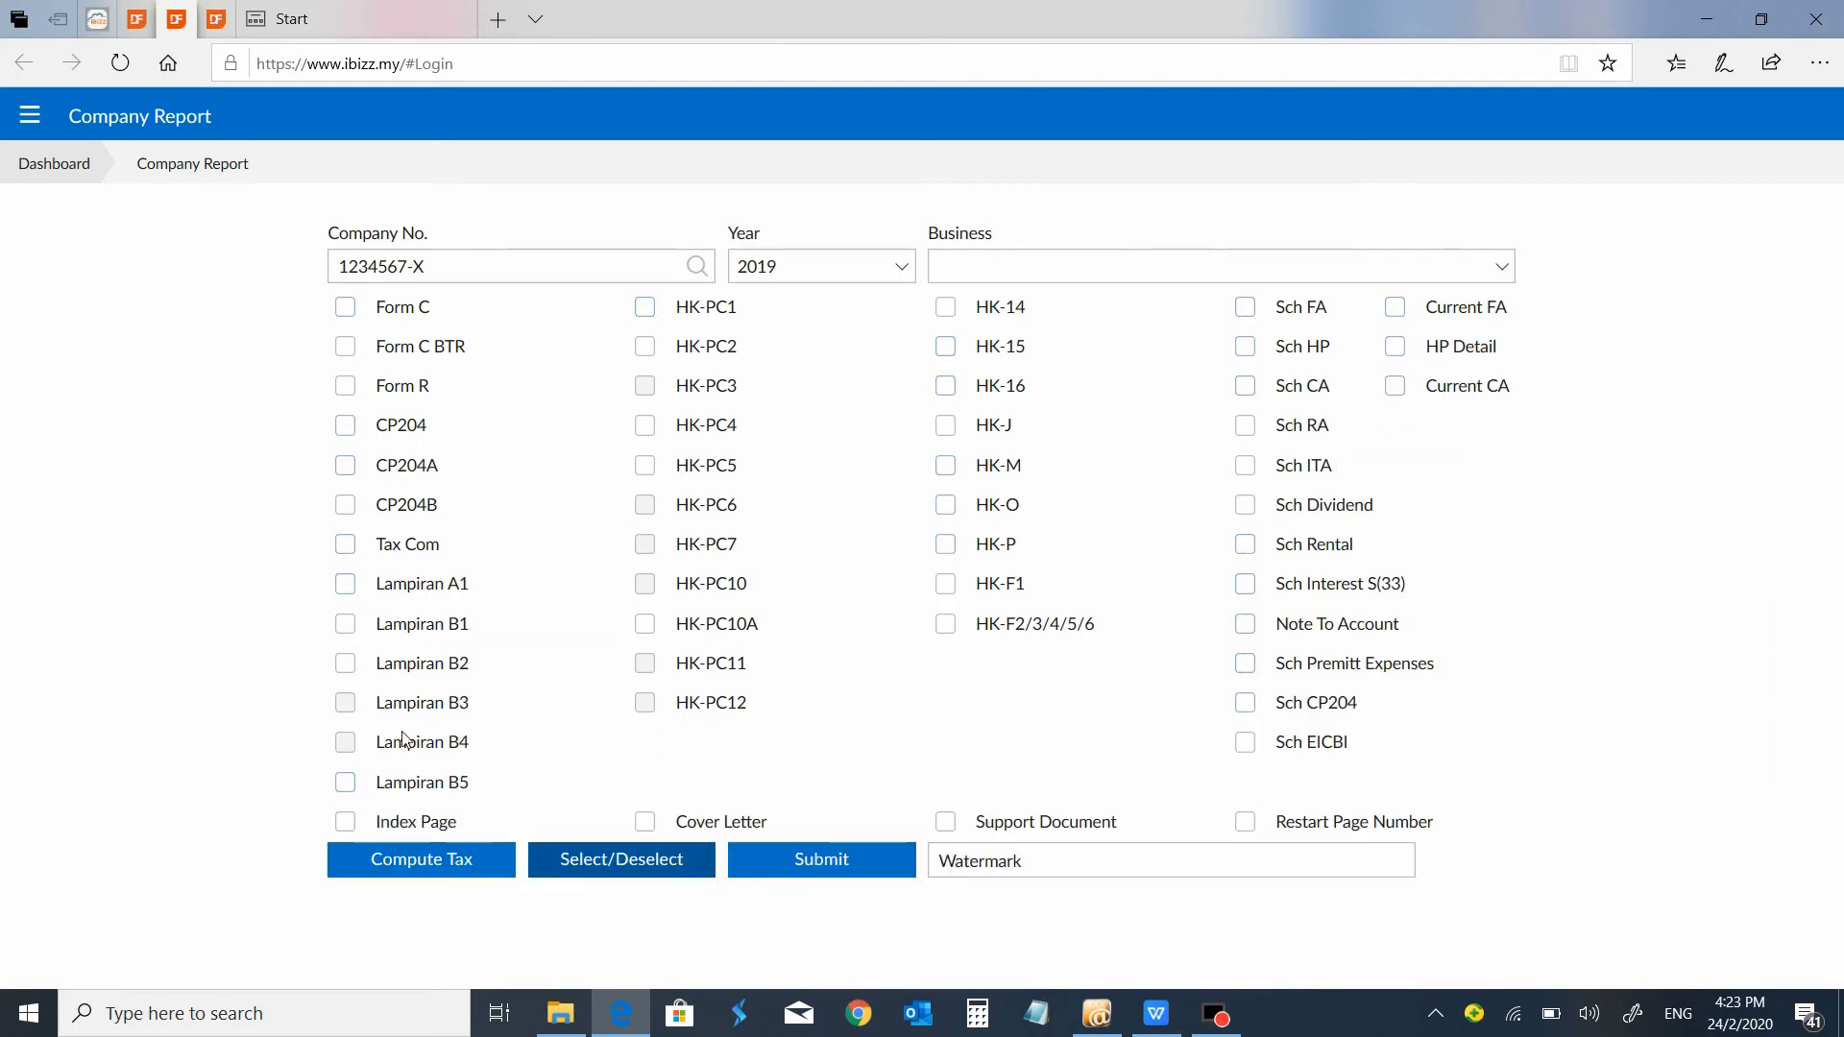
pyautogui.click(421, 544)
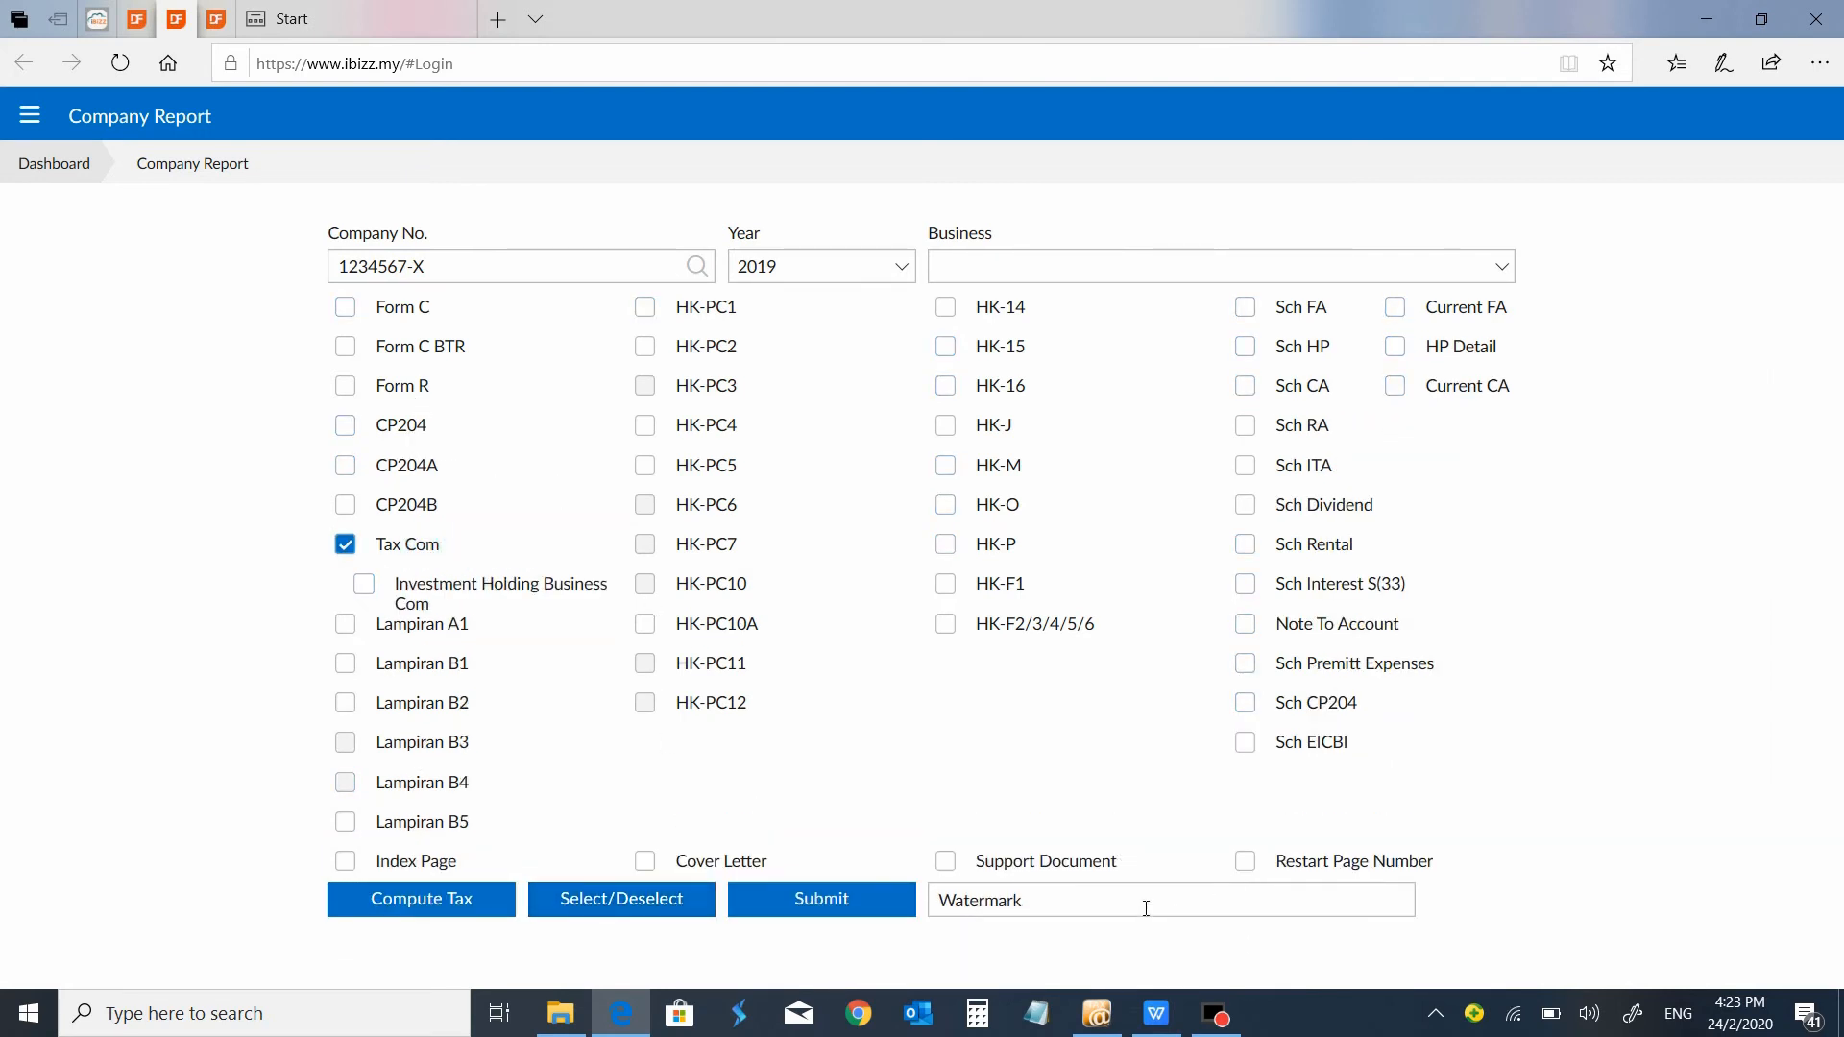
pyautogui.click(1122, 892)
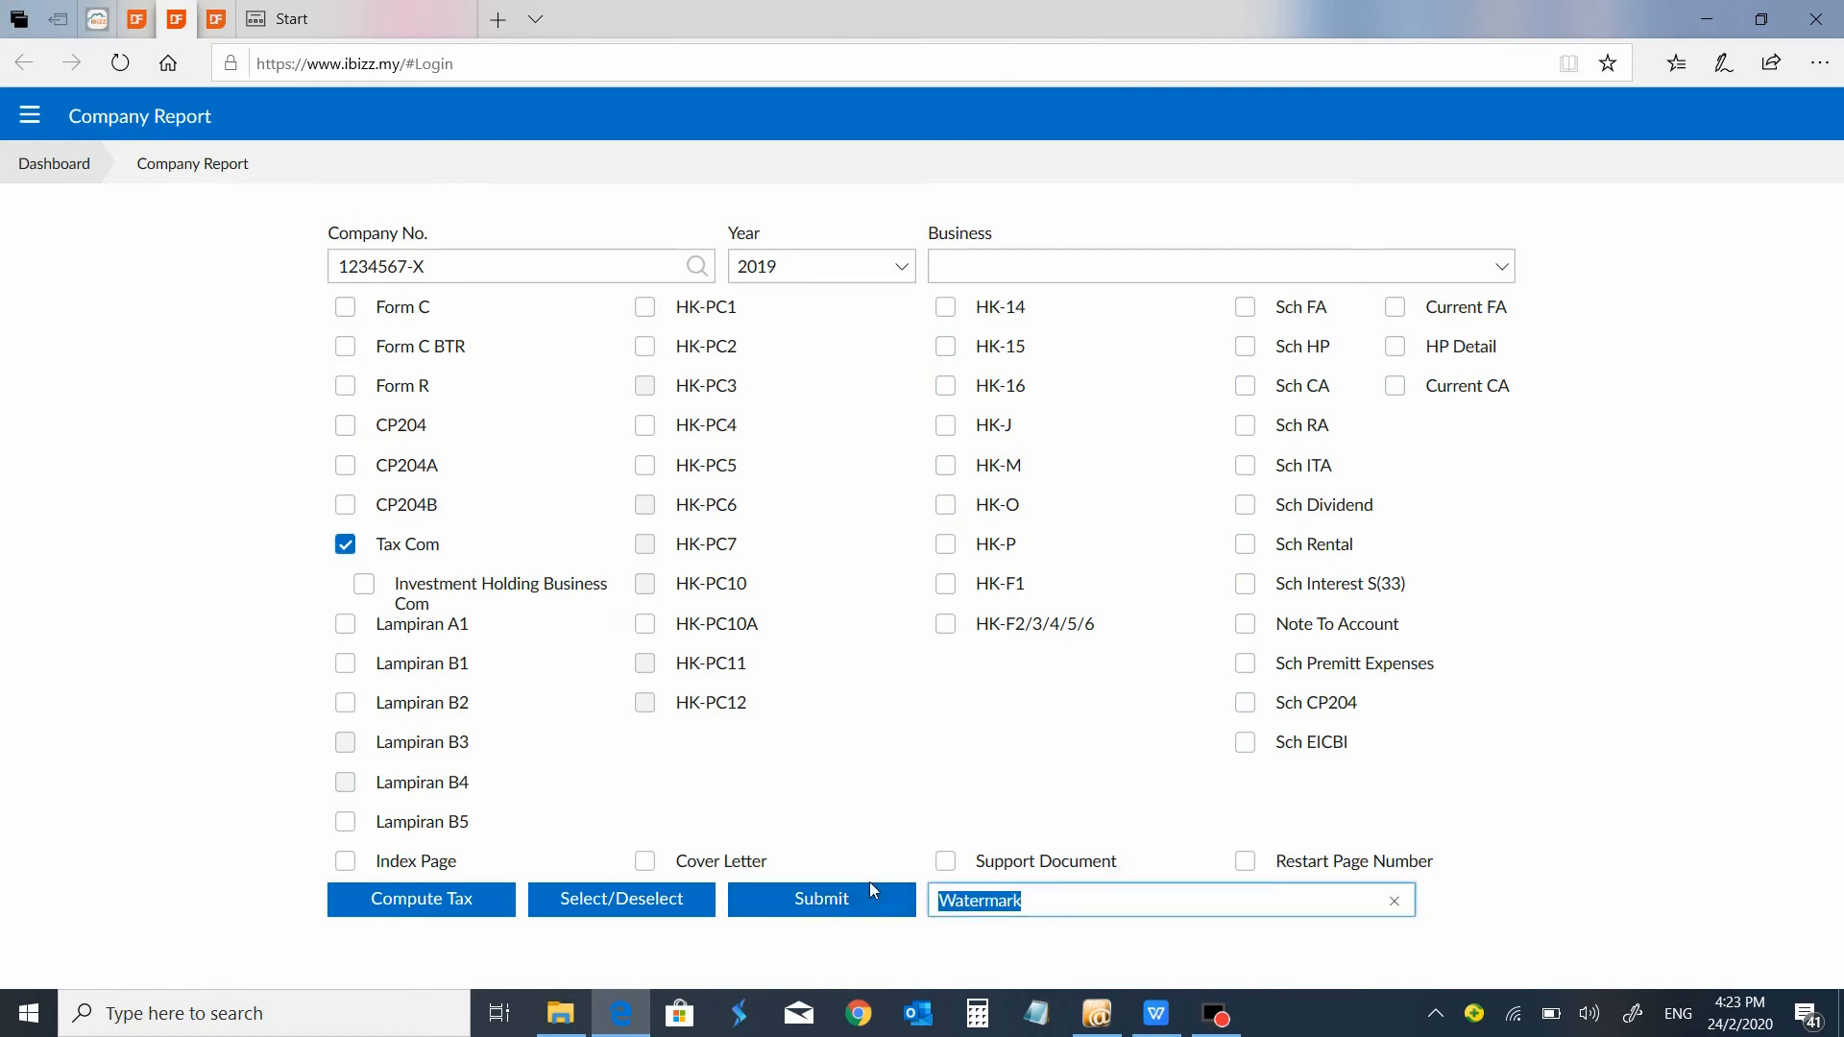
pyautogui.write('DRAFT')
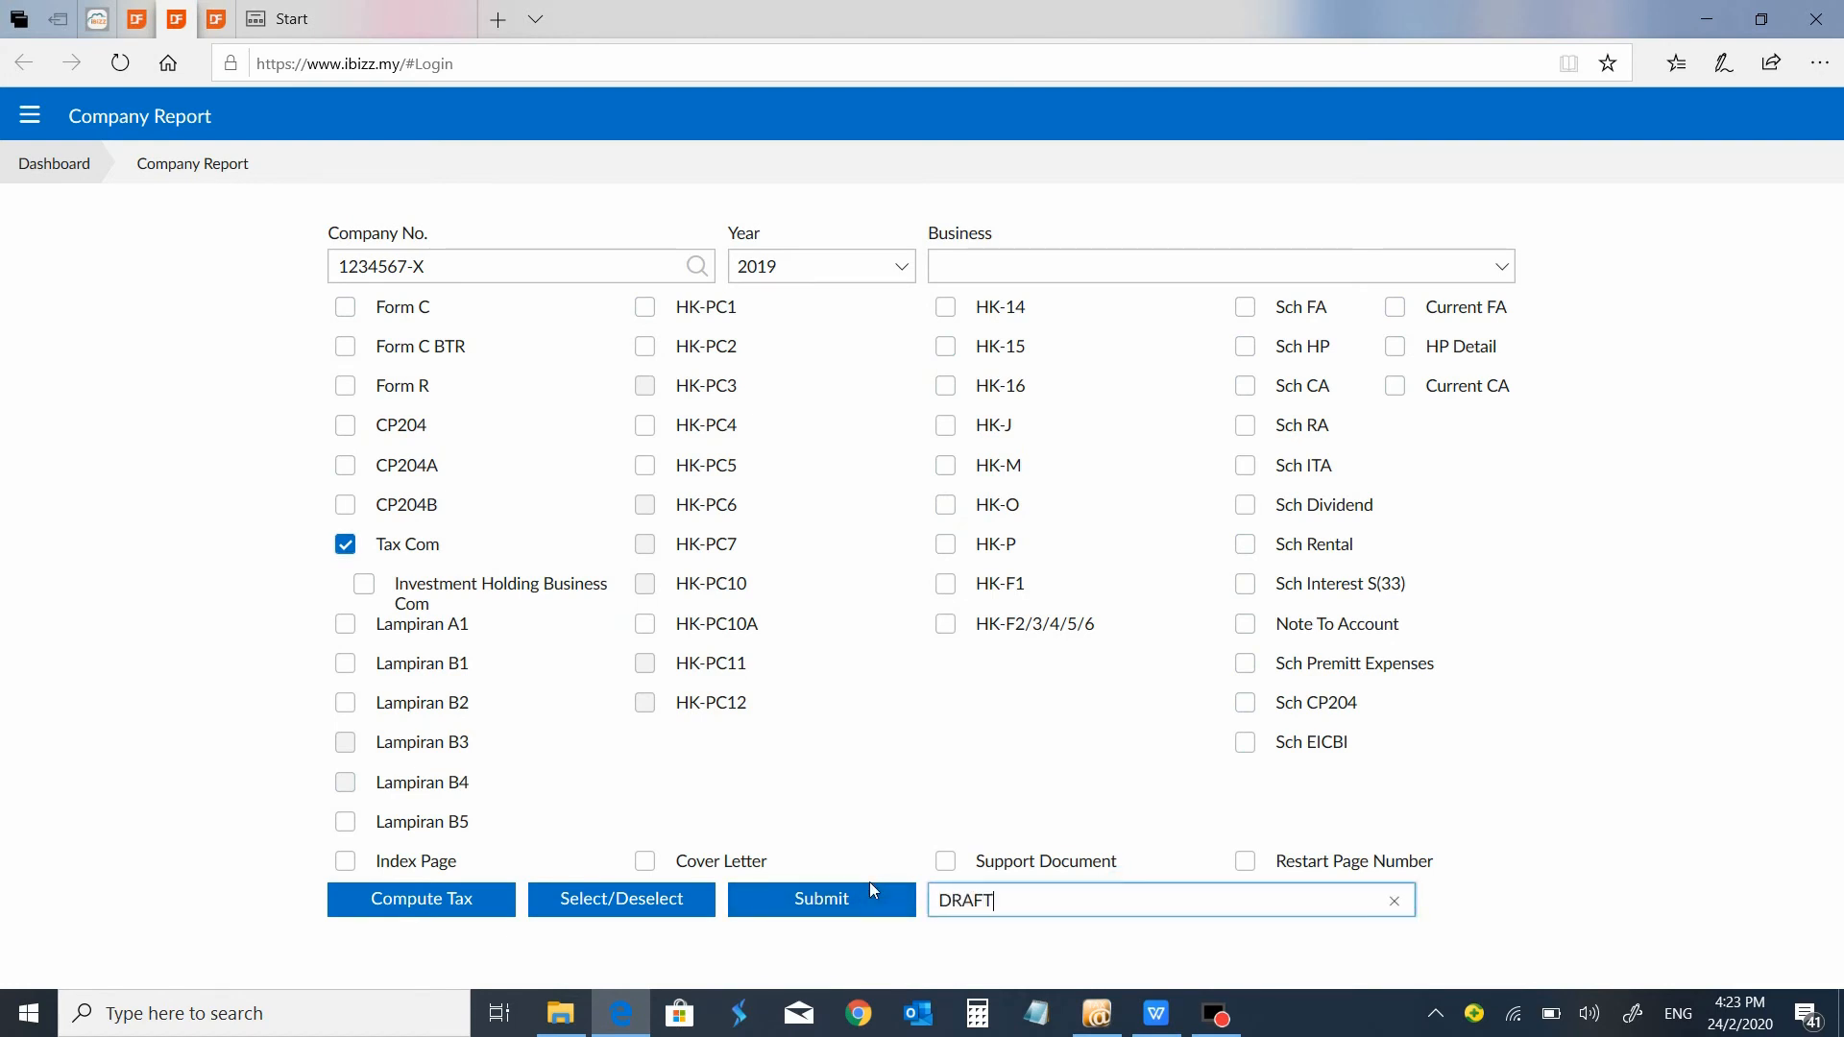
pyautogui.click(860, 898)
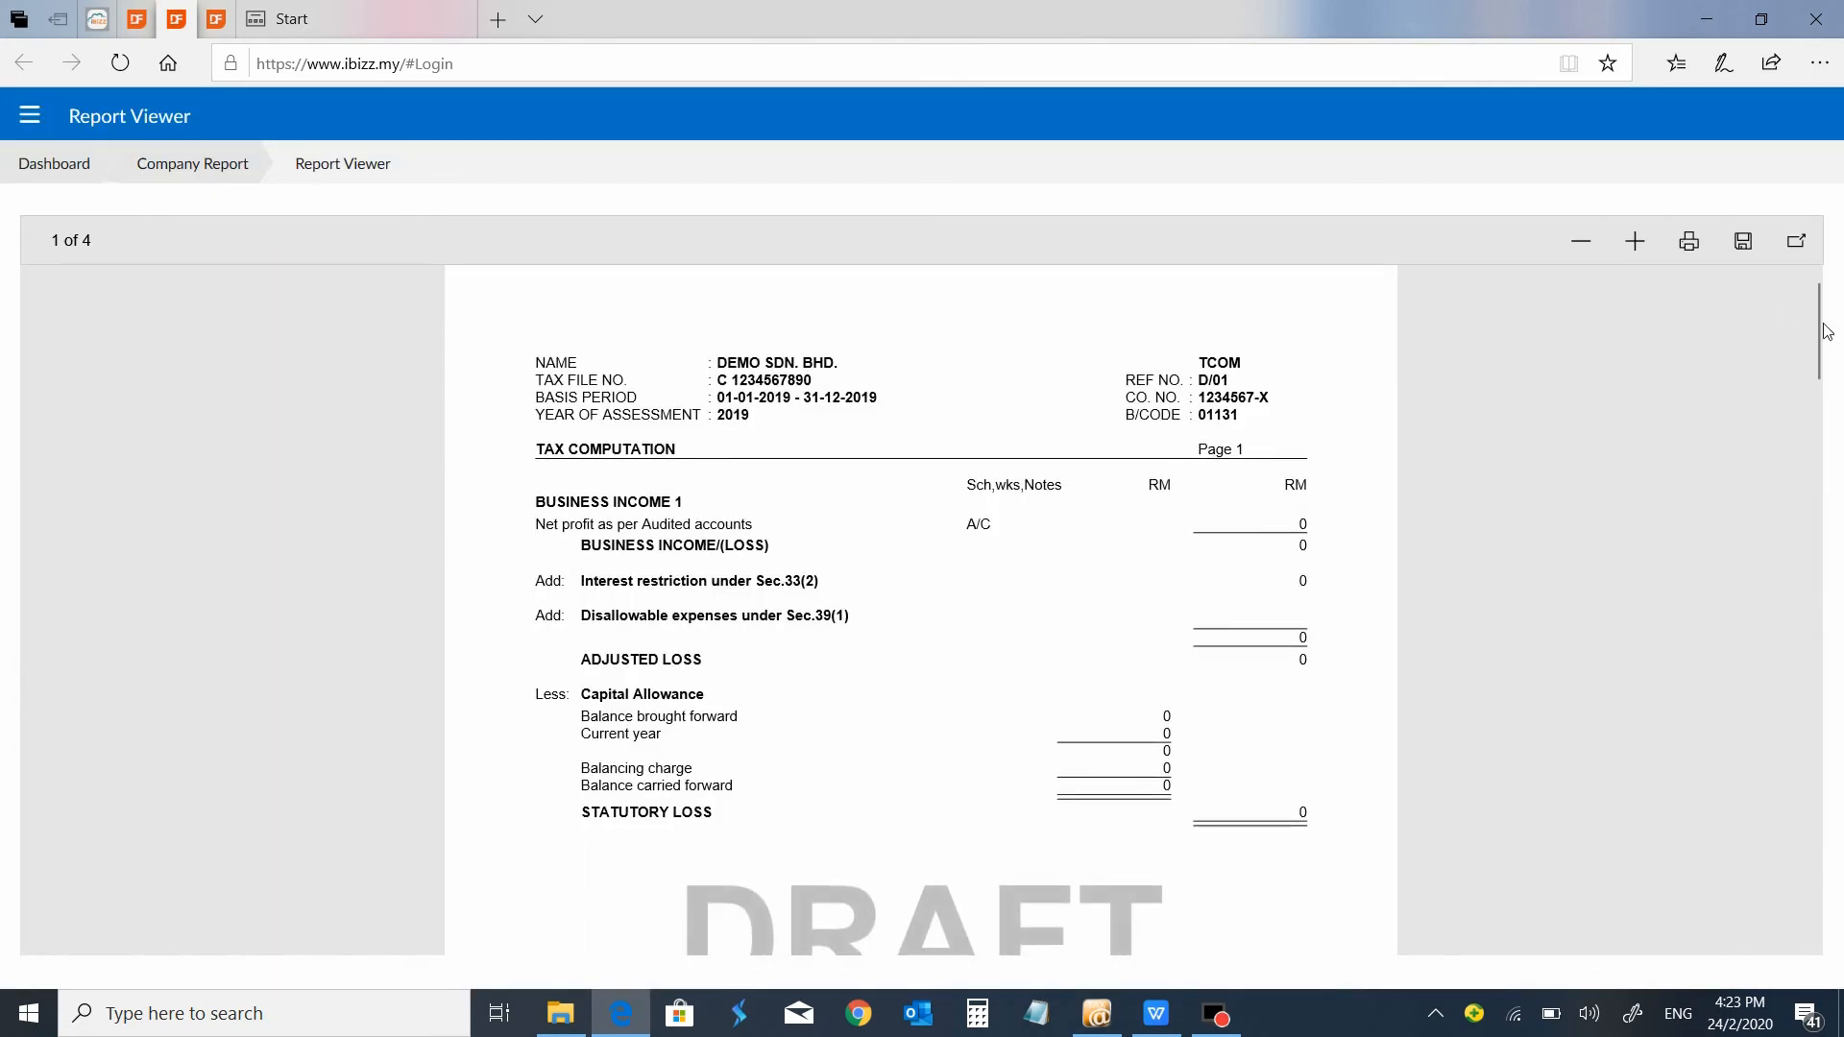
pyautogui.scroll(-3, 1825, 336)
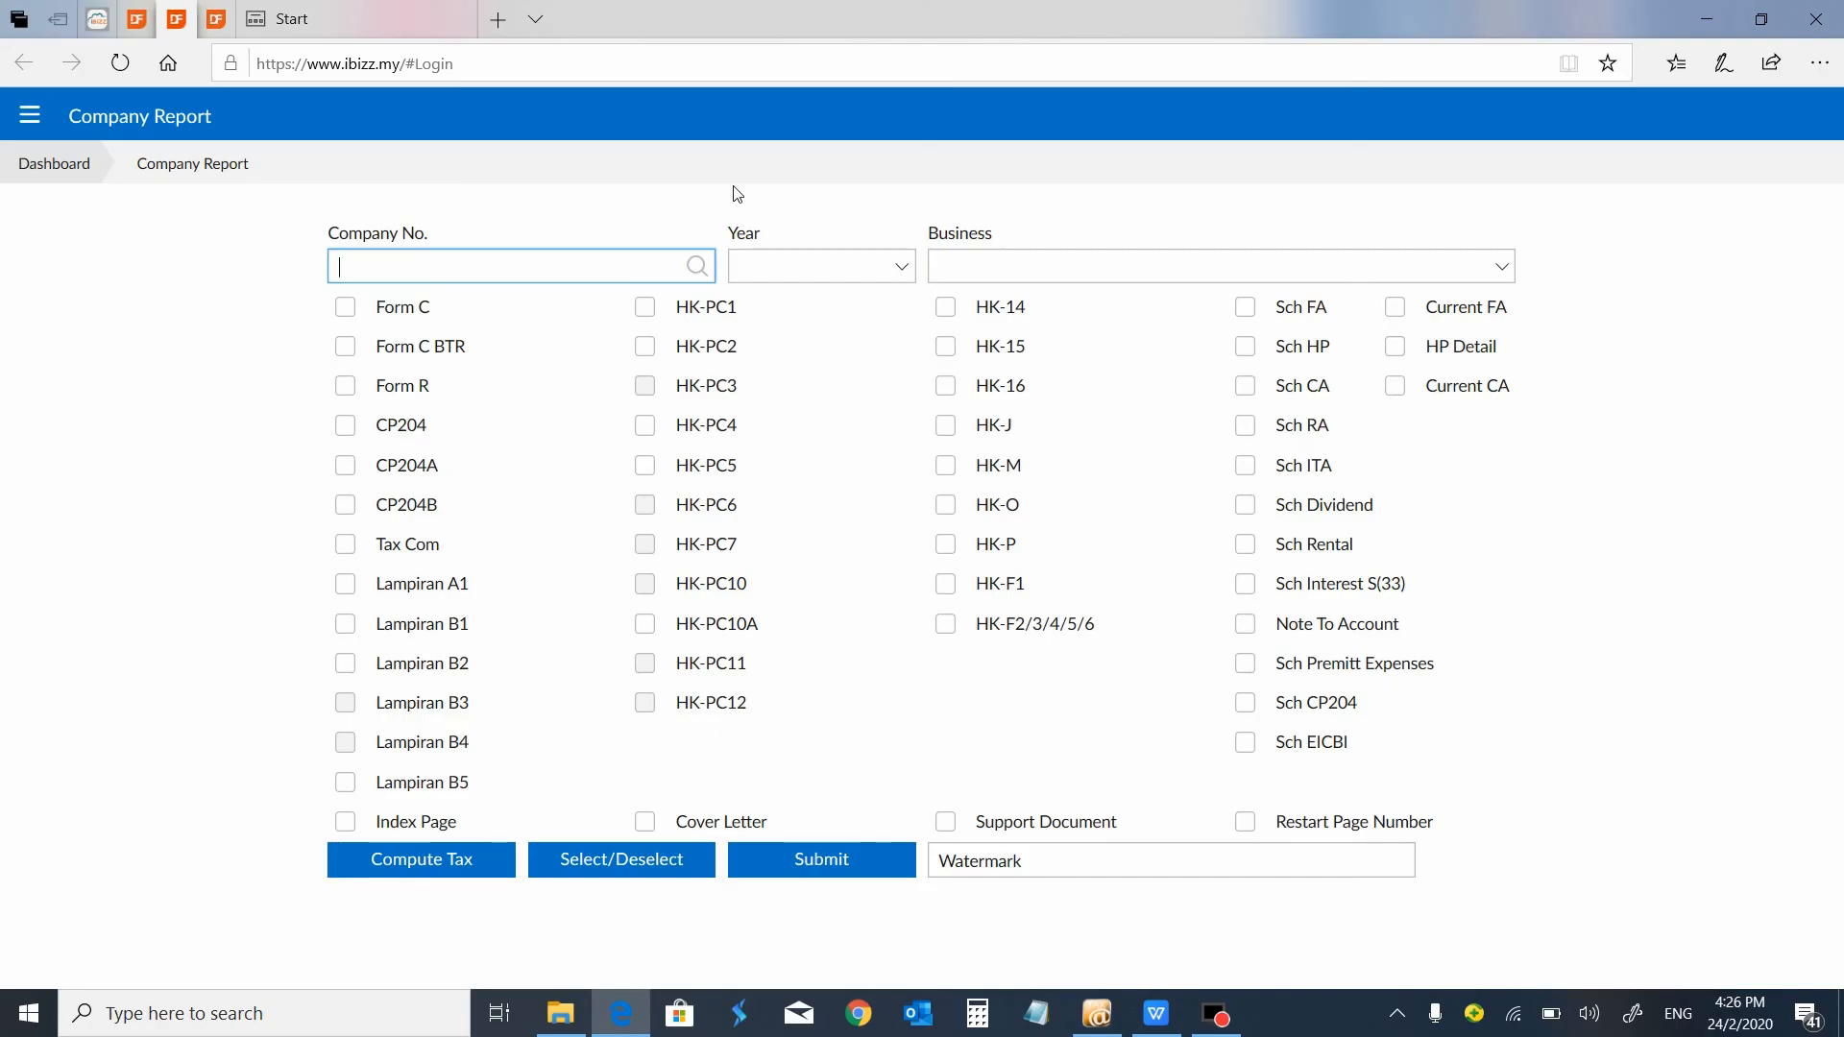
# Open the company admin report and search for companies with year 2019 and month 12.
pyautogui.click(30, 115)
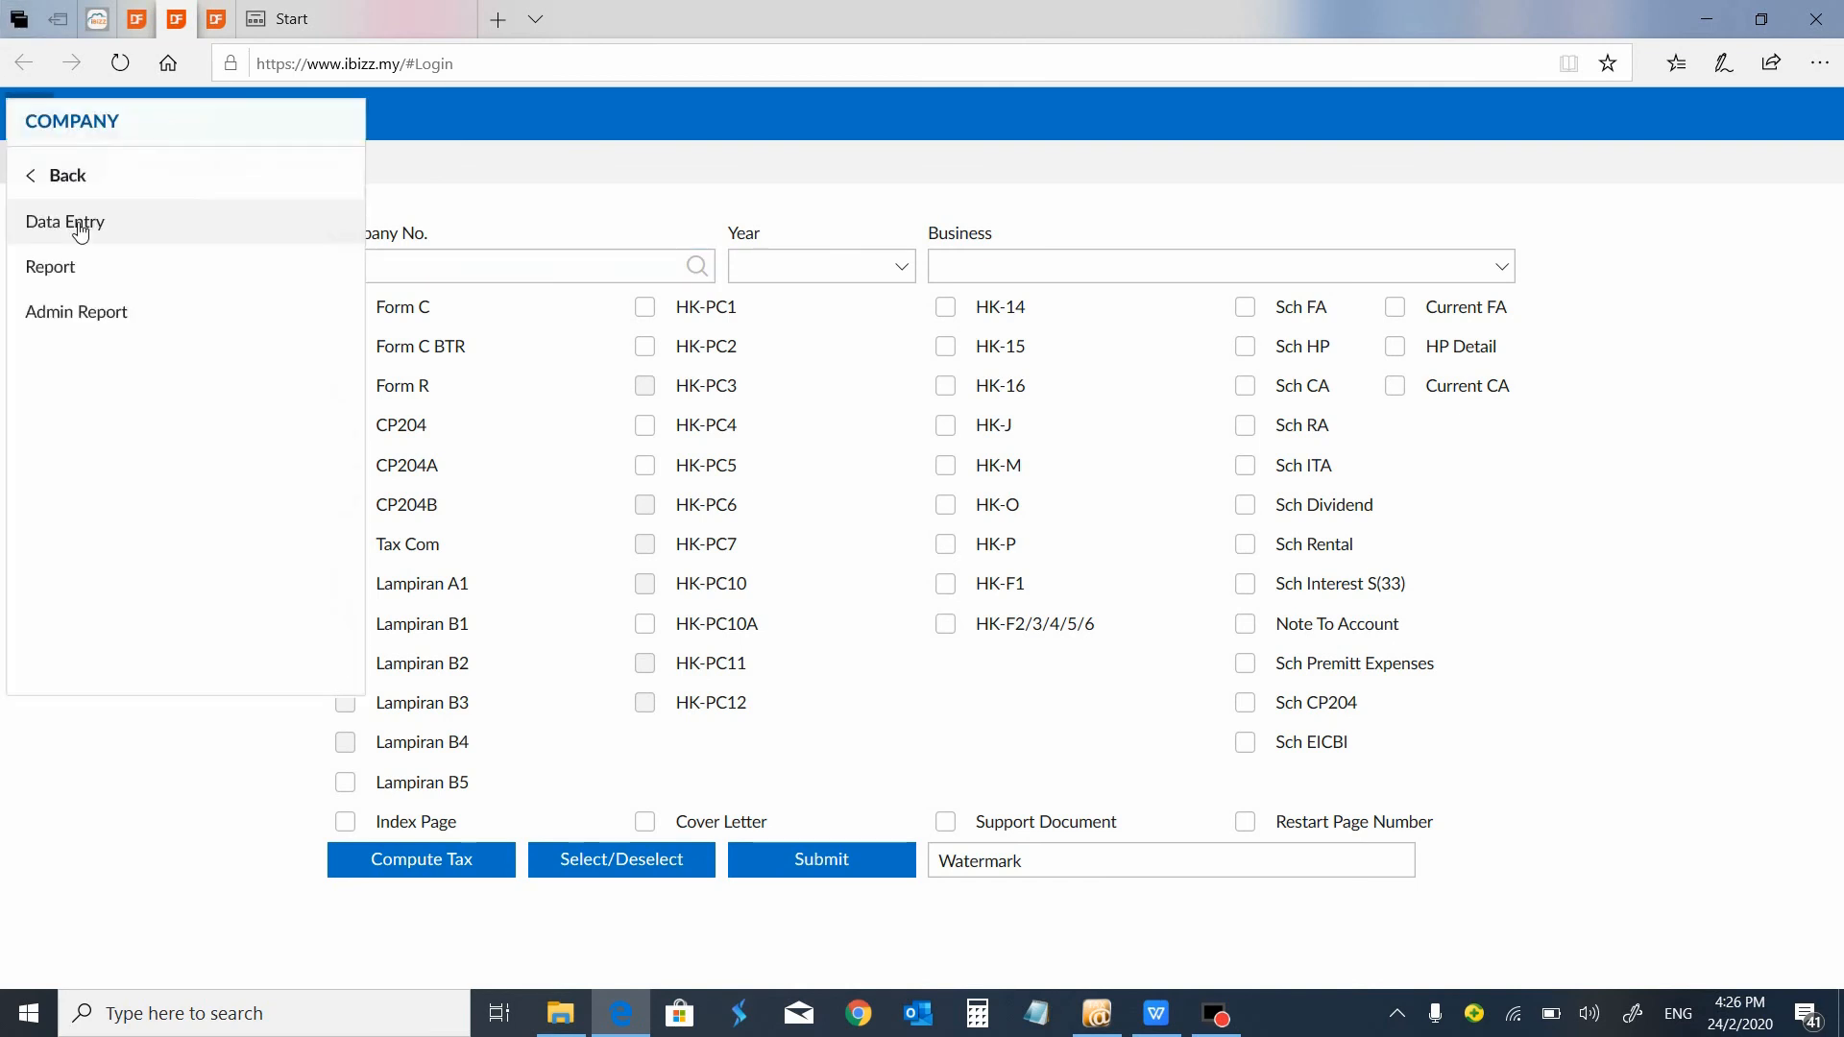
pyautogui.click(78, 321)
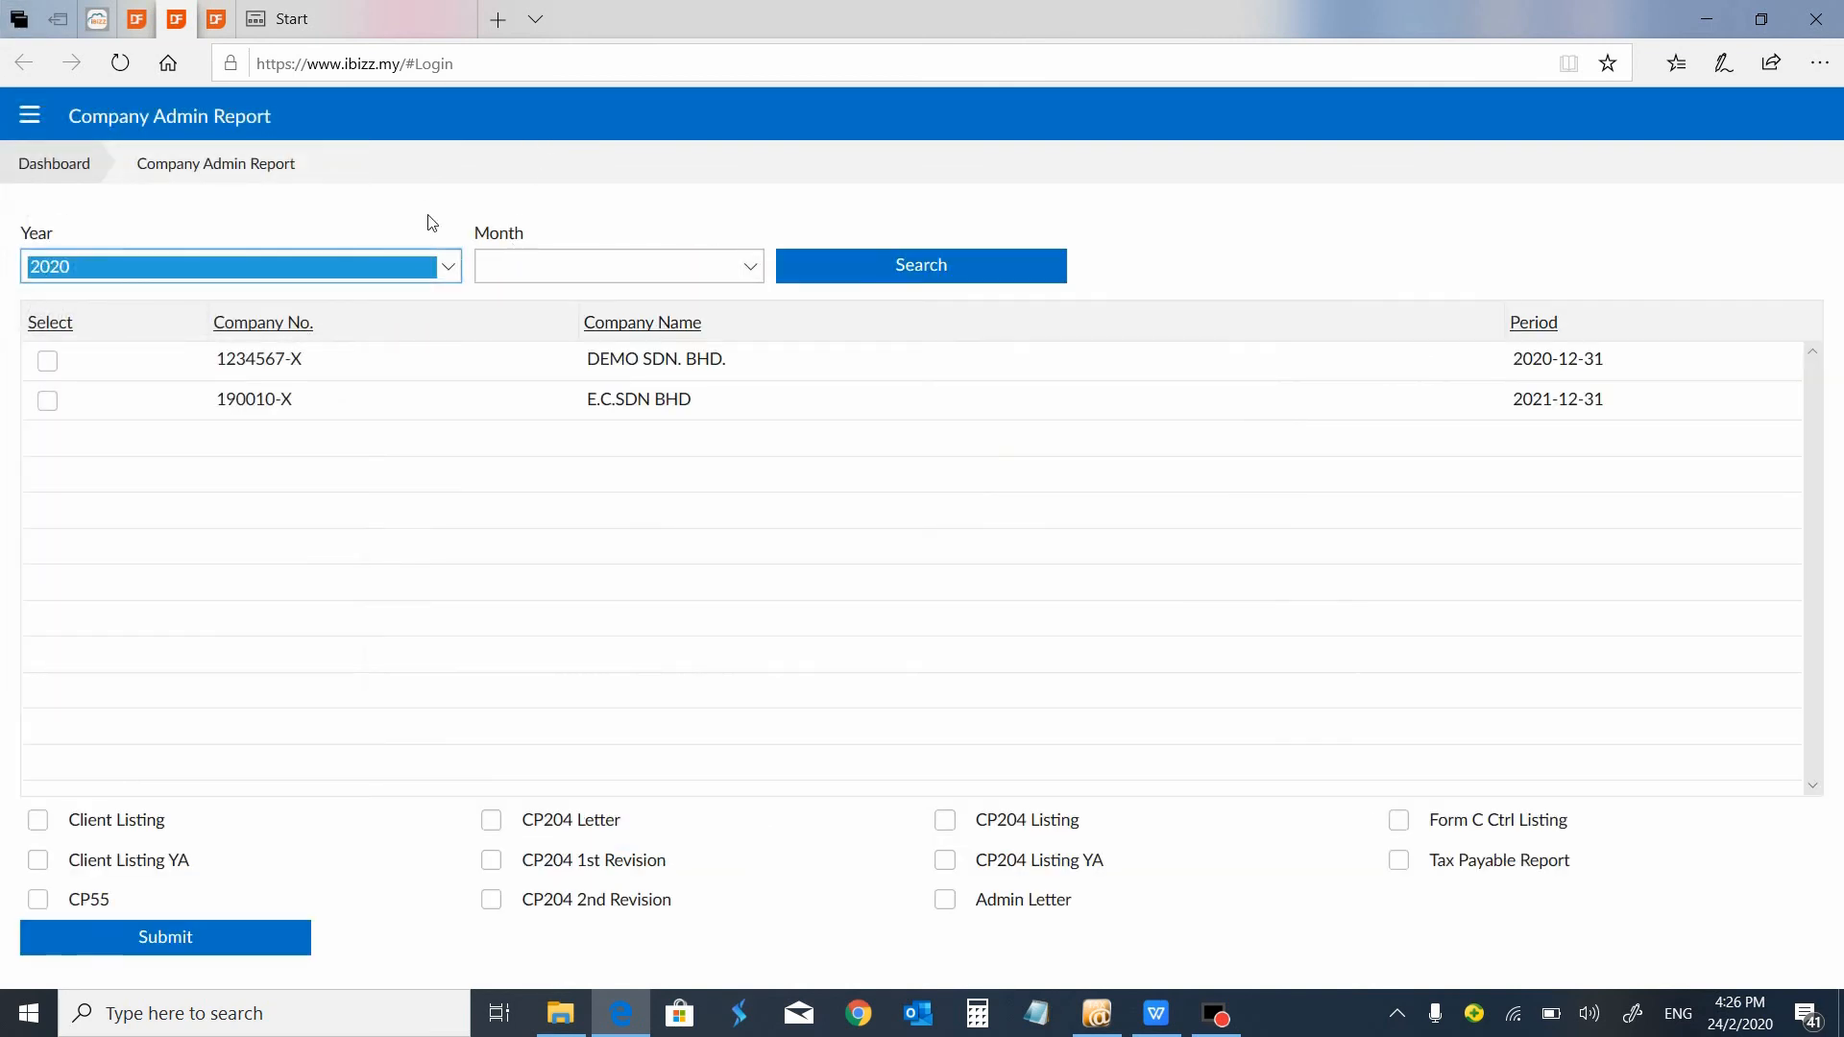
pyautogui.click(452, 268)
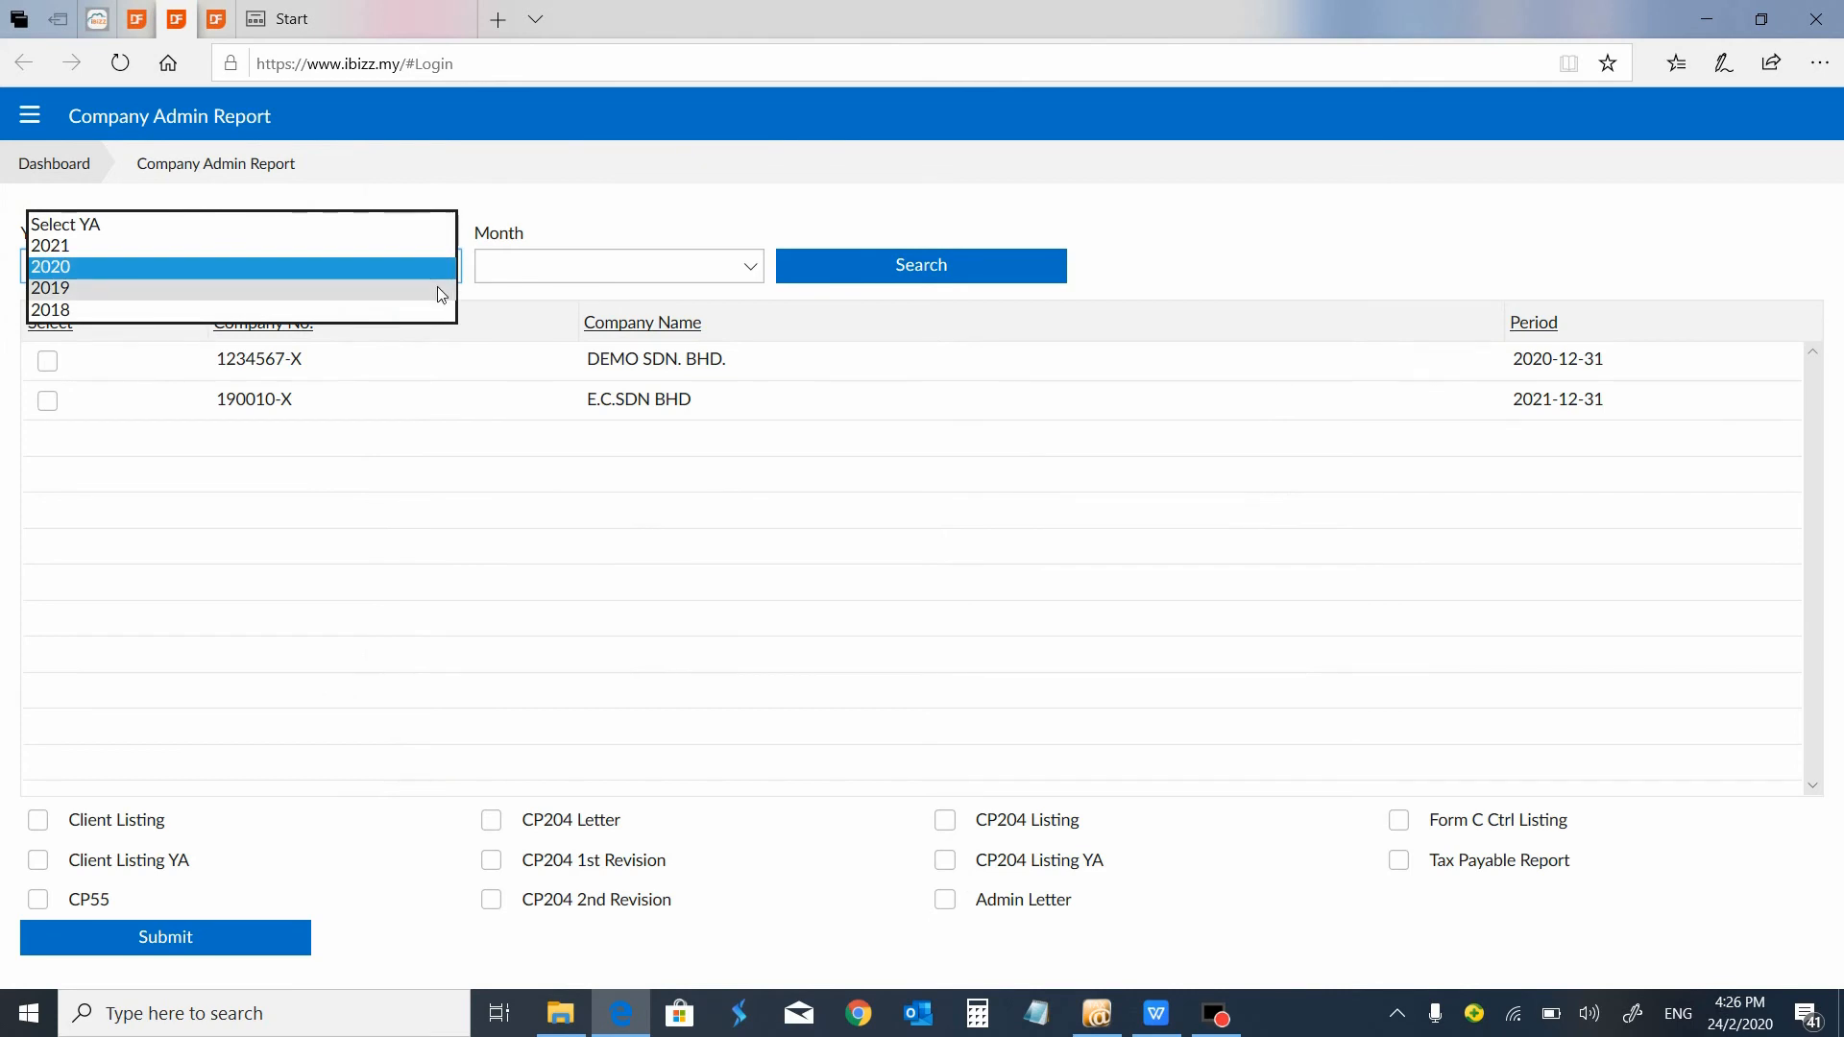
pyautogui.click(436, 288)
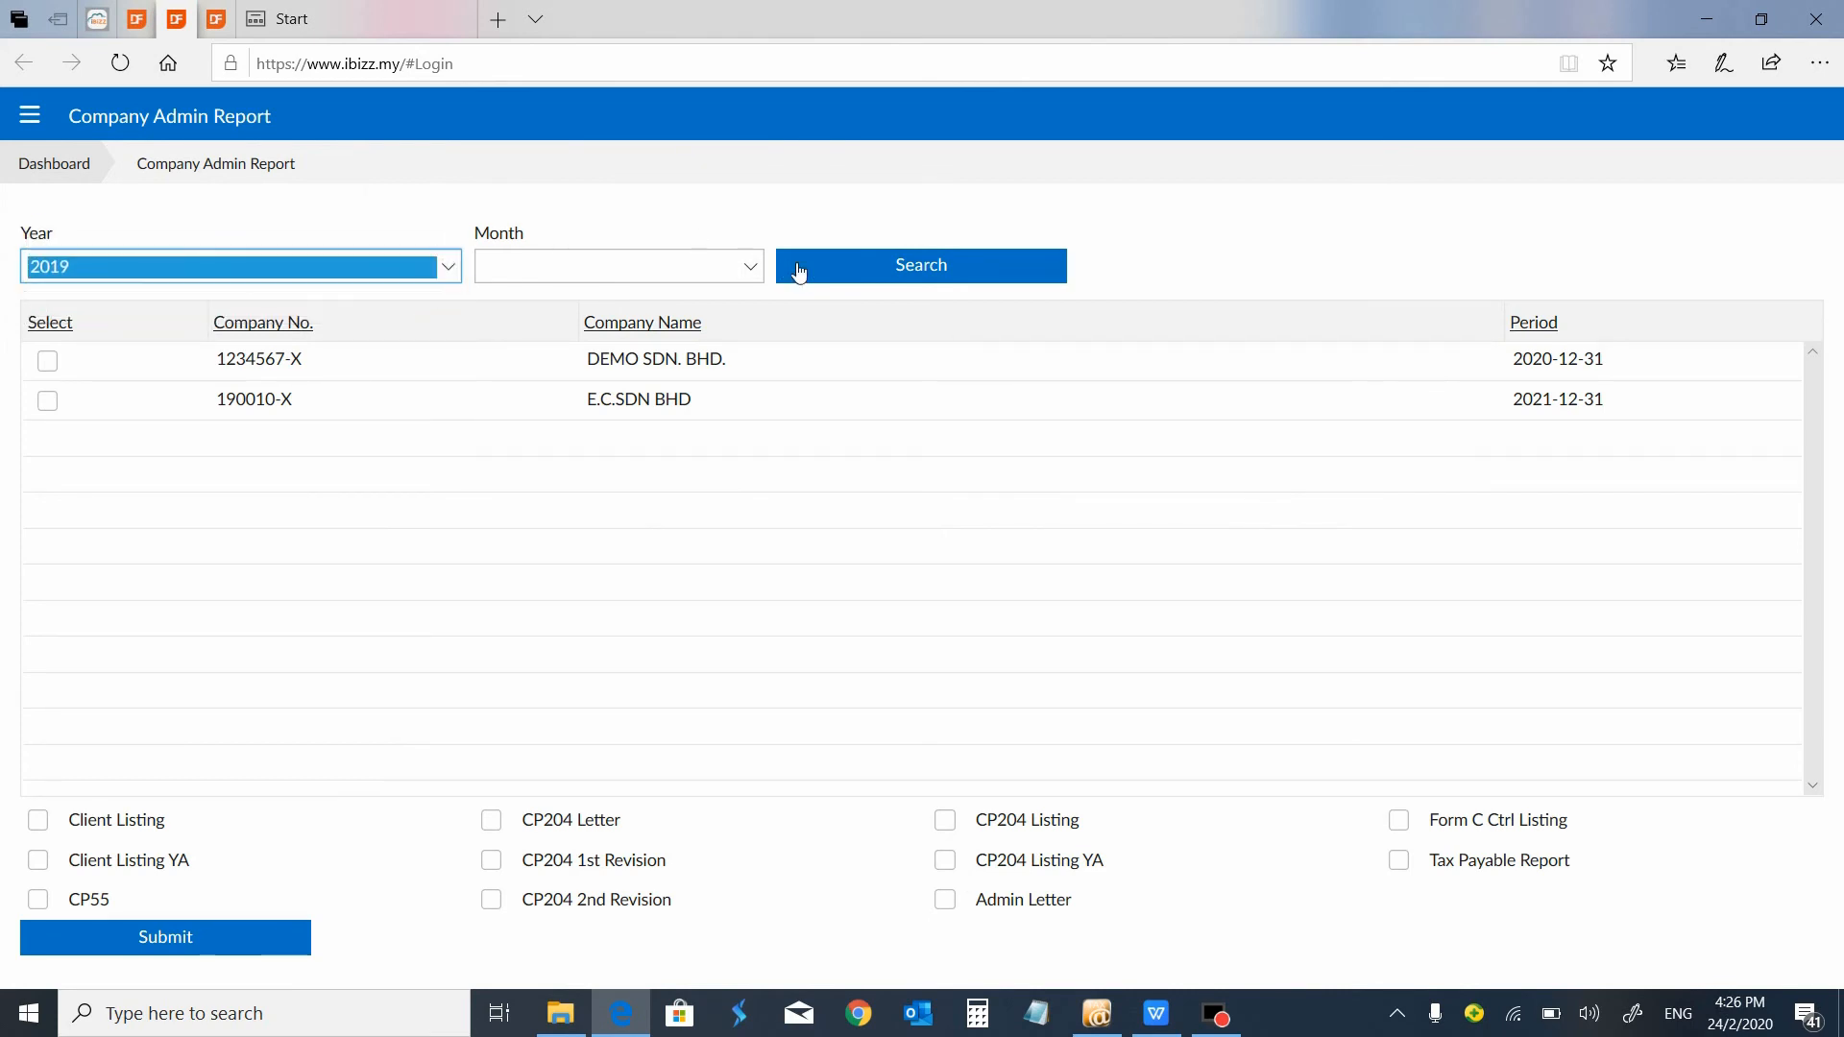
pyautogui.click(752, 268)
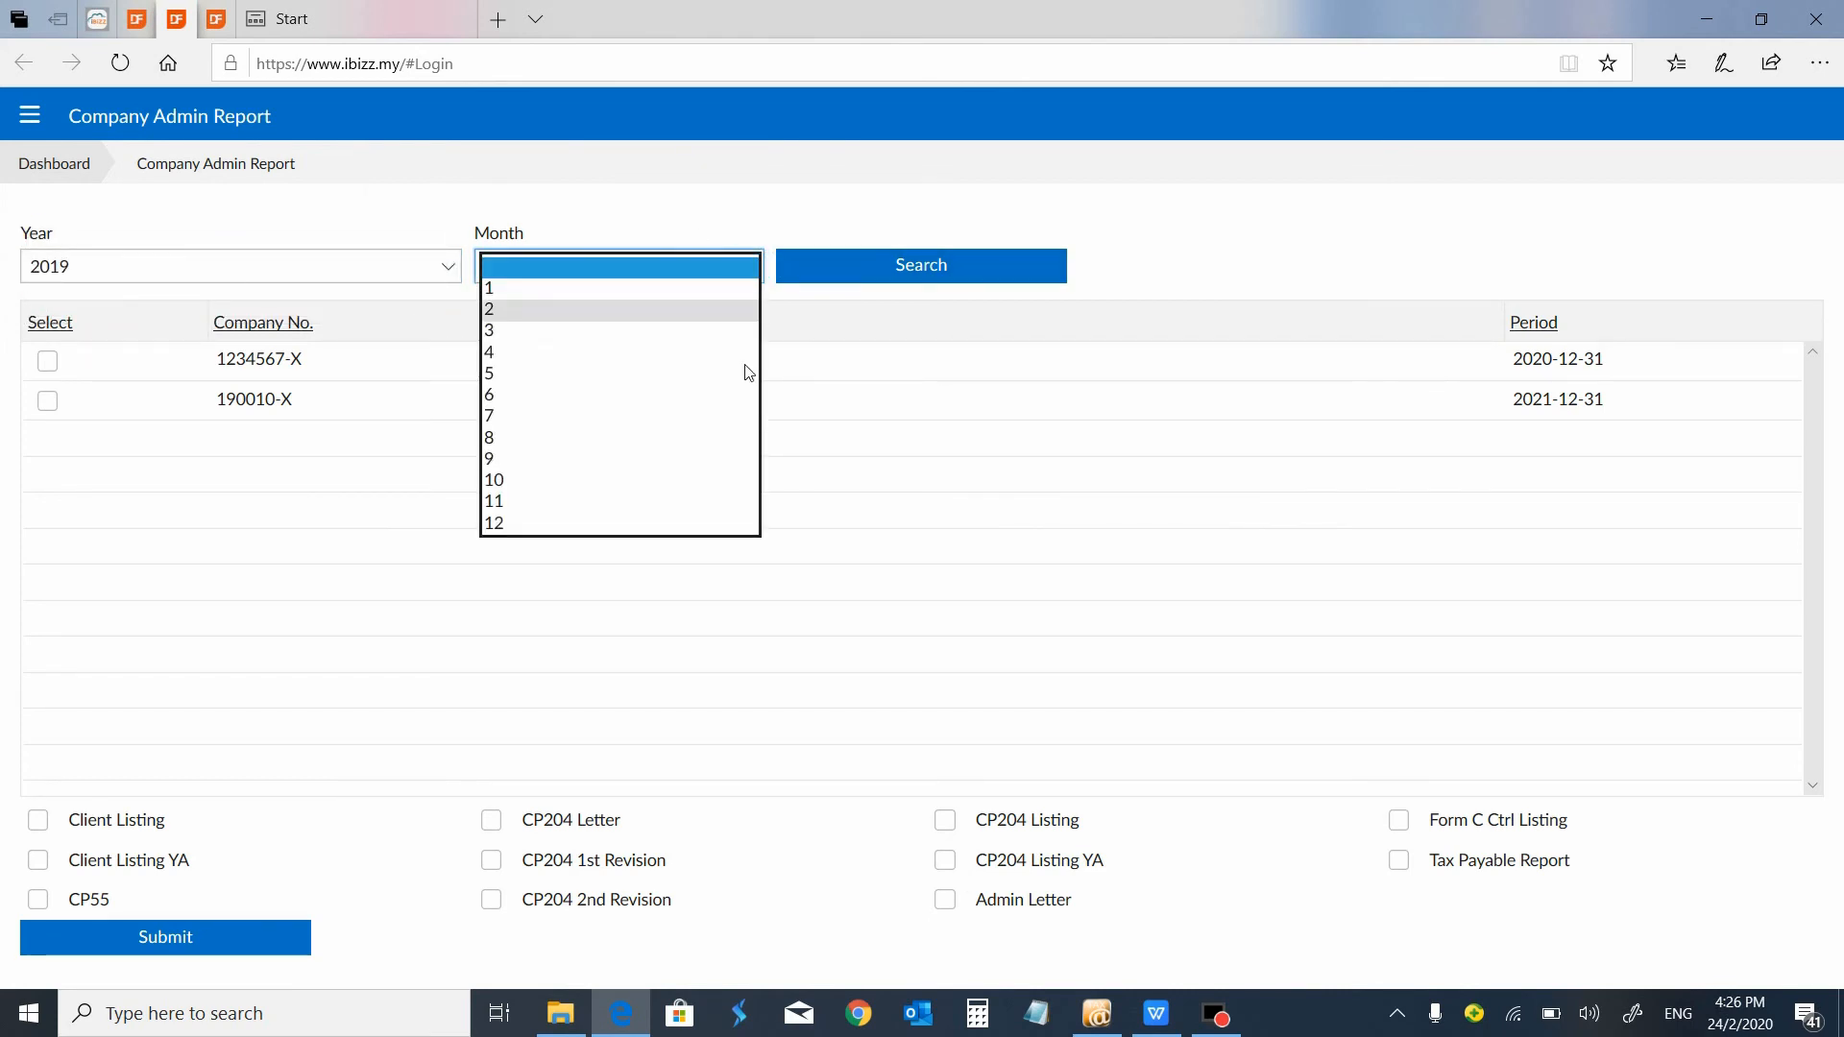
pyautogui.click(723, 525)
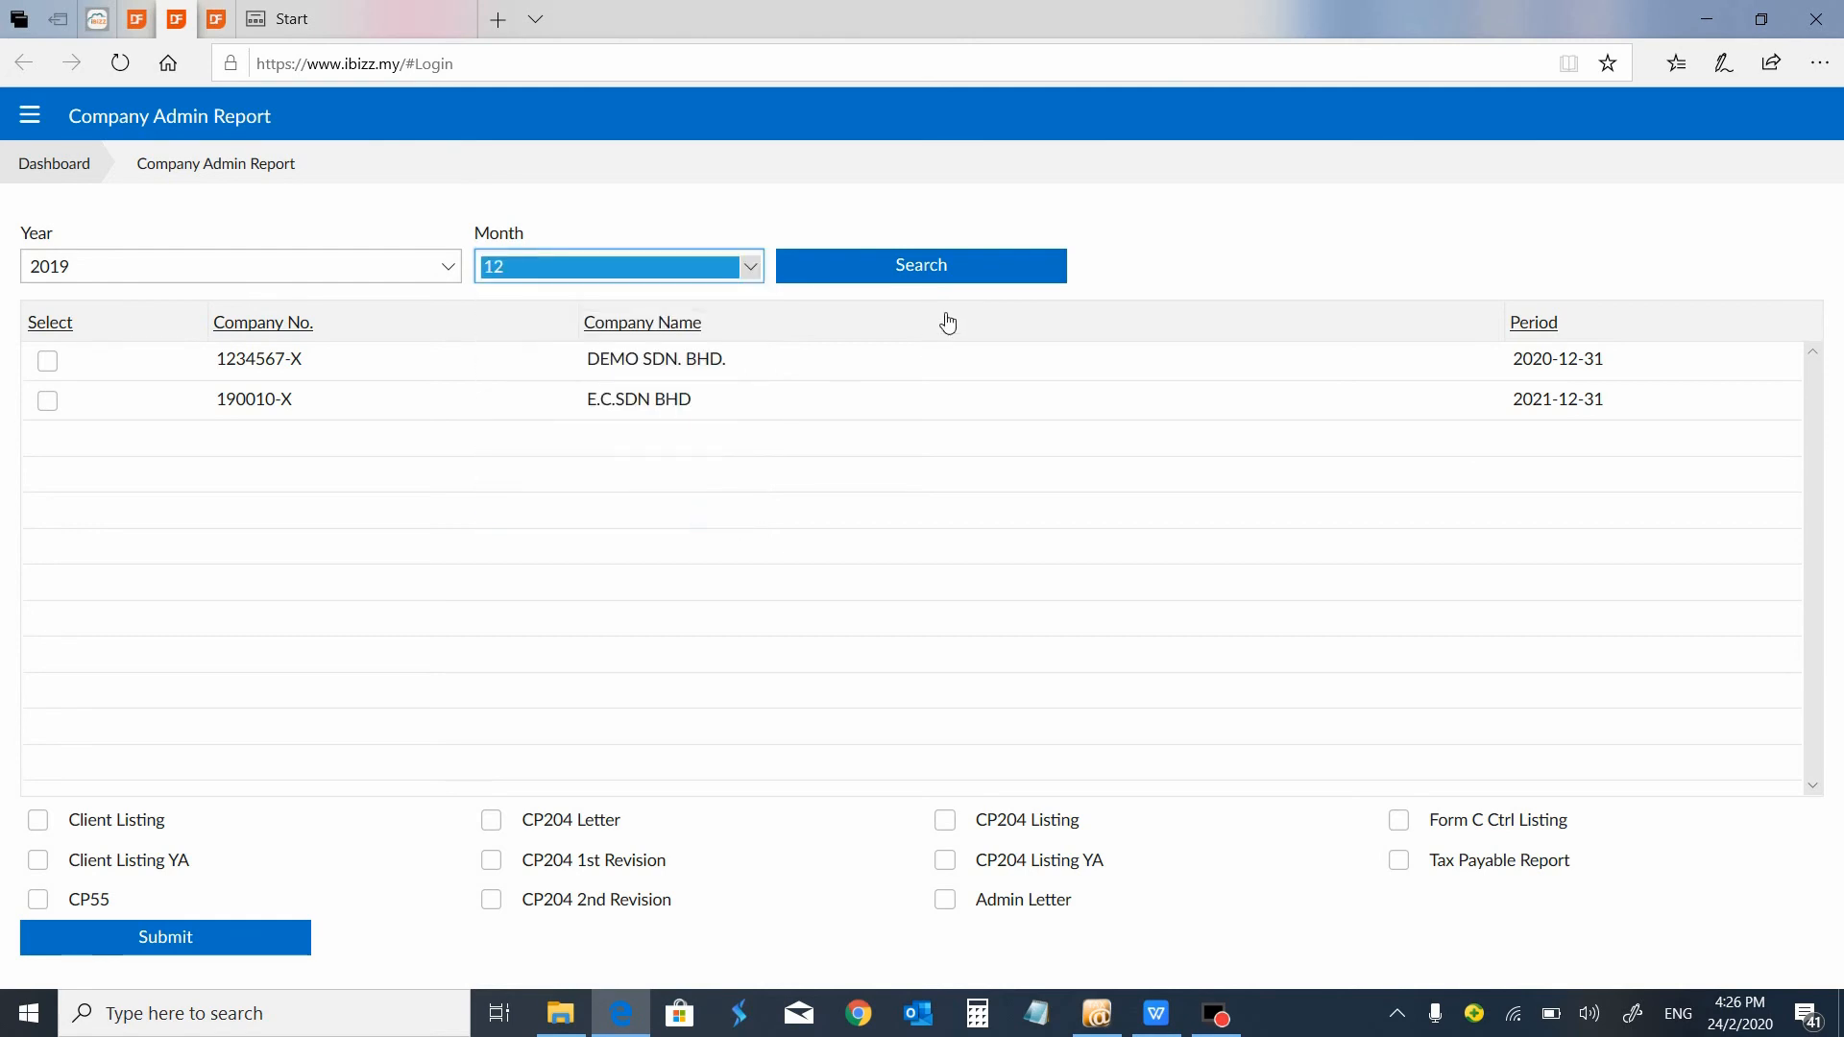
pyautogui.click(964, 279)
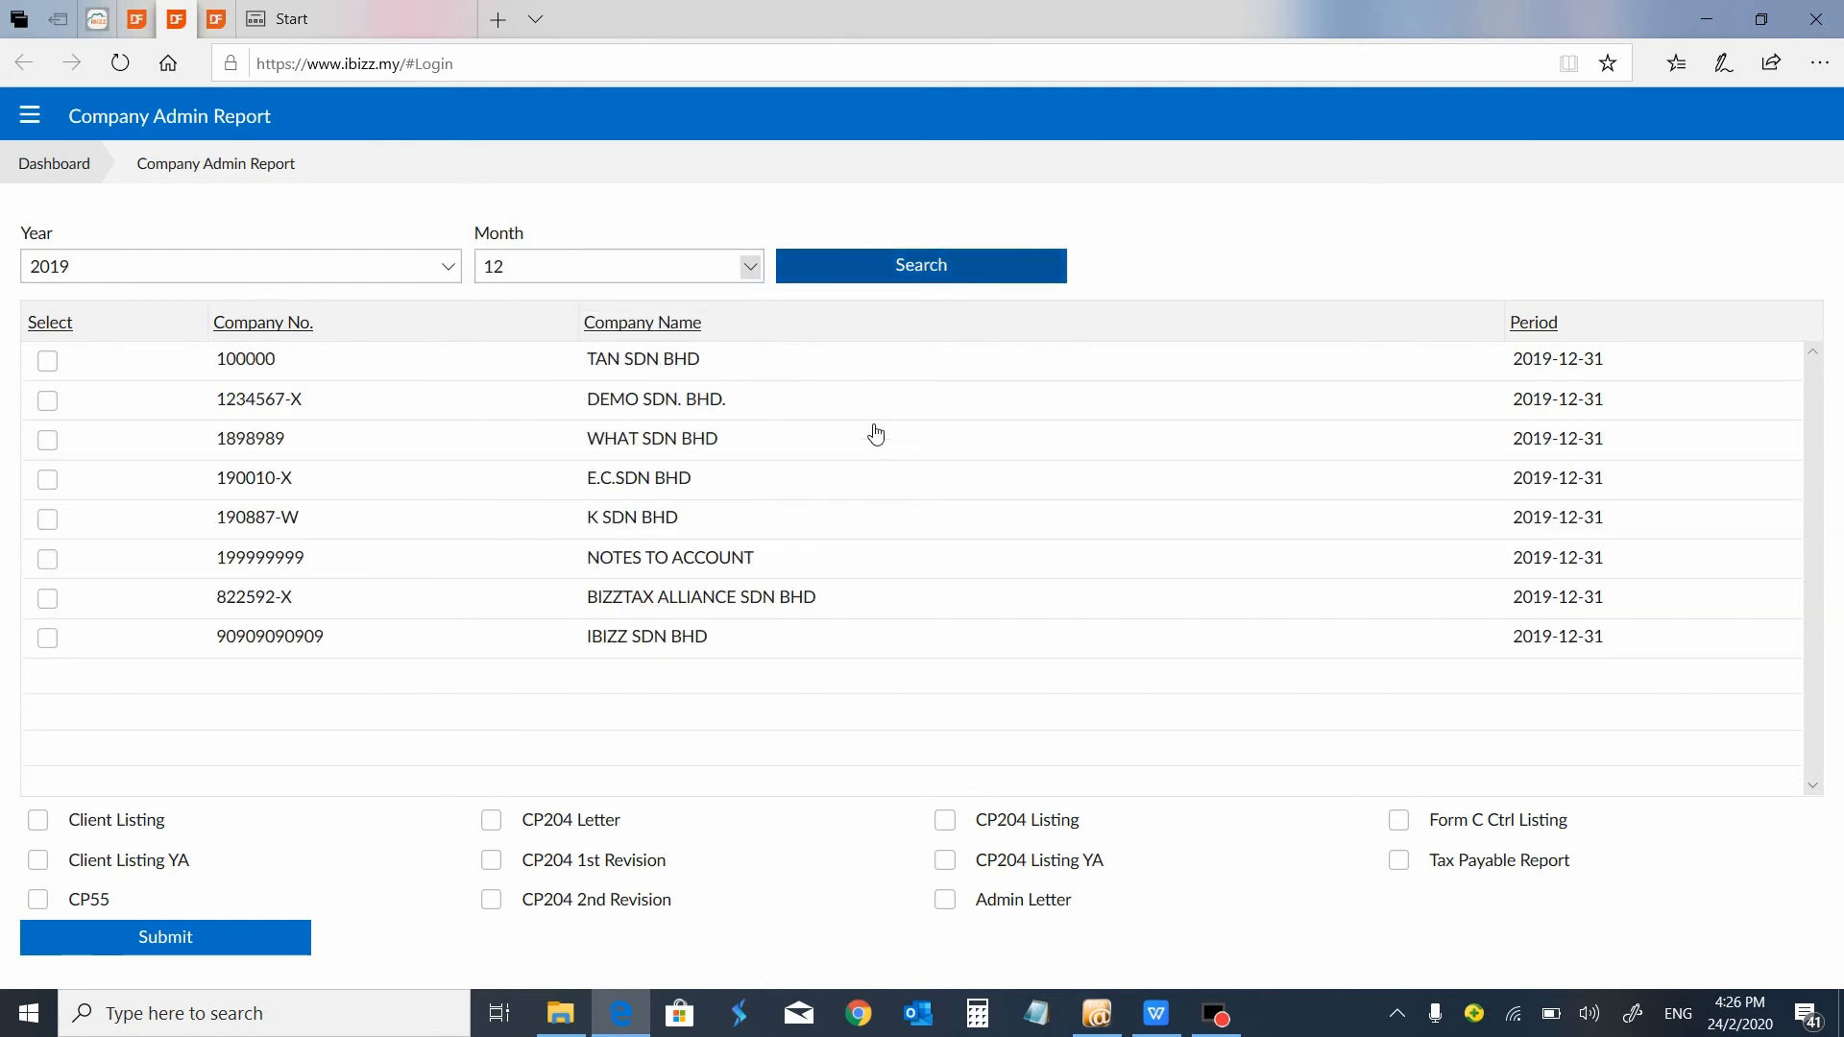
# Select BIZZTAX ALLIANCE SDN BHD with the CP204 Letter option and submit it to open the letter settings.
pyautogui.click(48, 600)
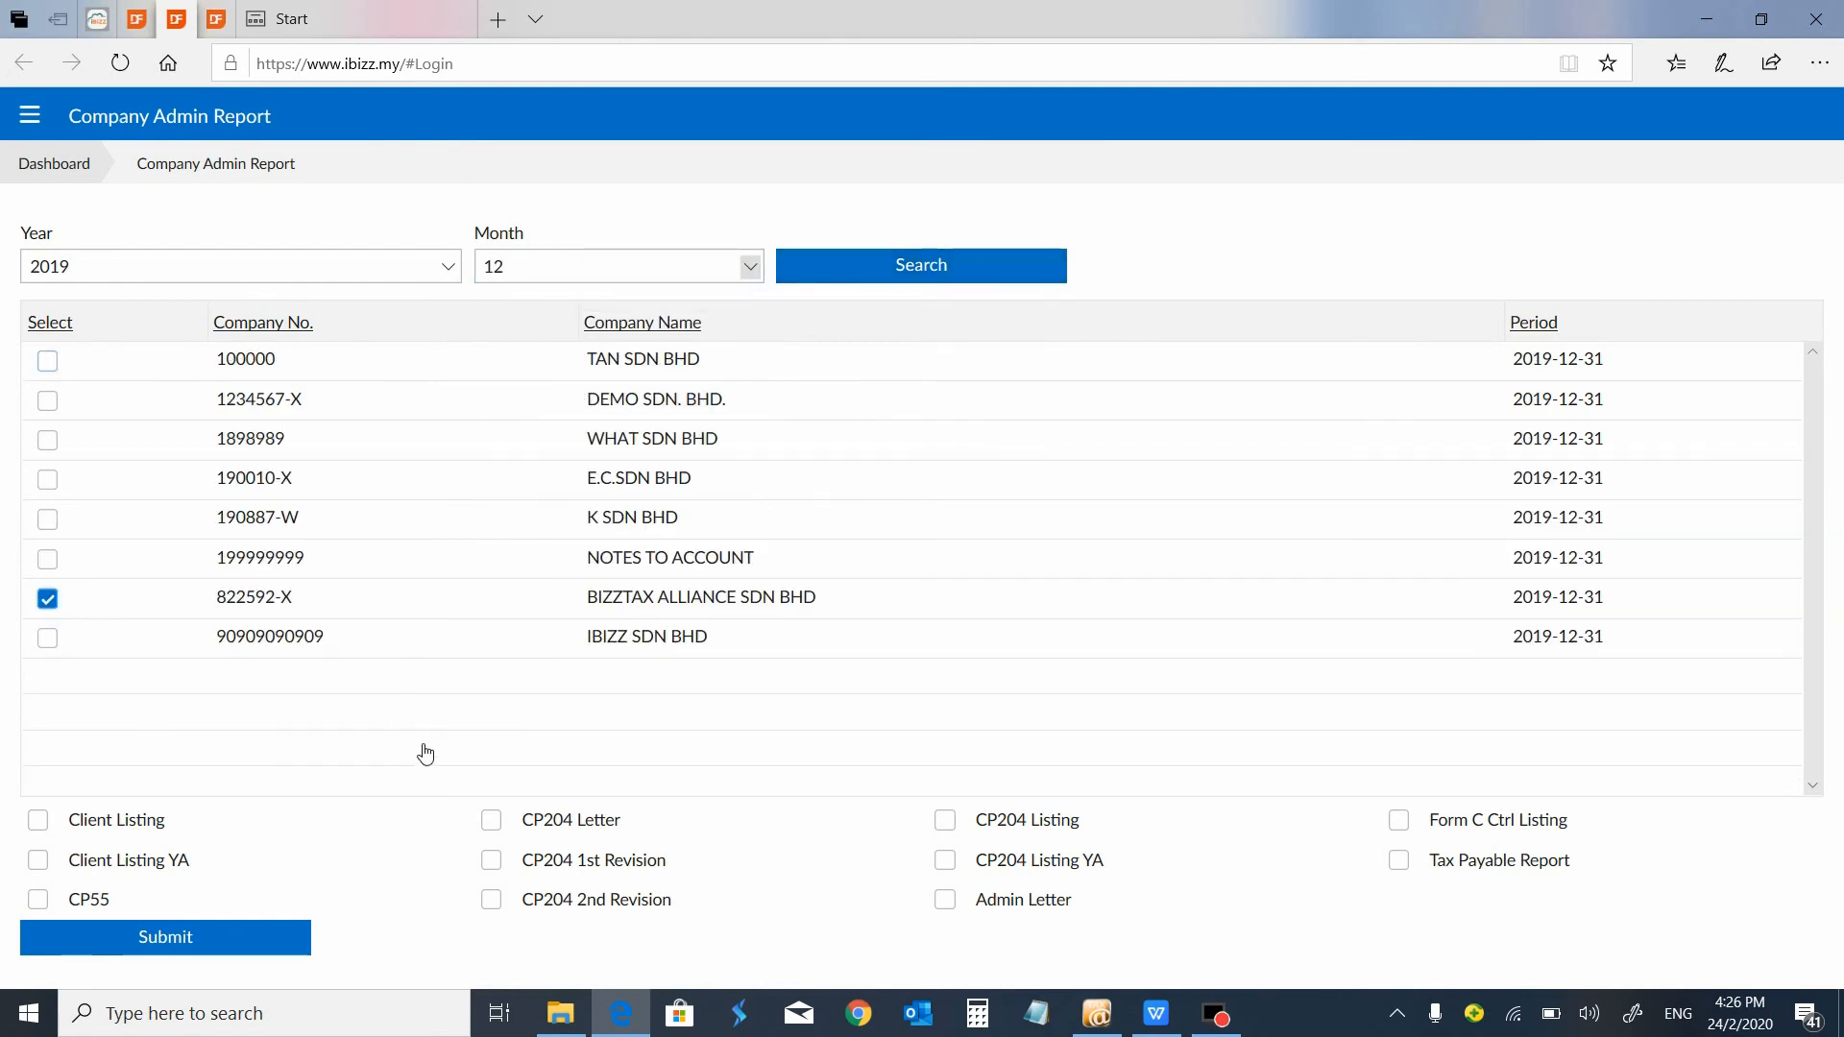
pyautogui.click(492, 821)
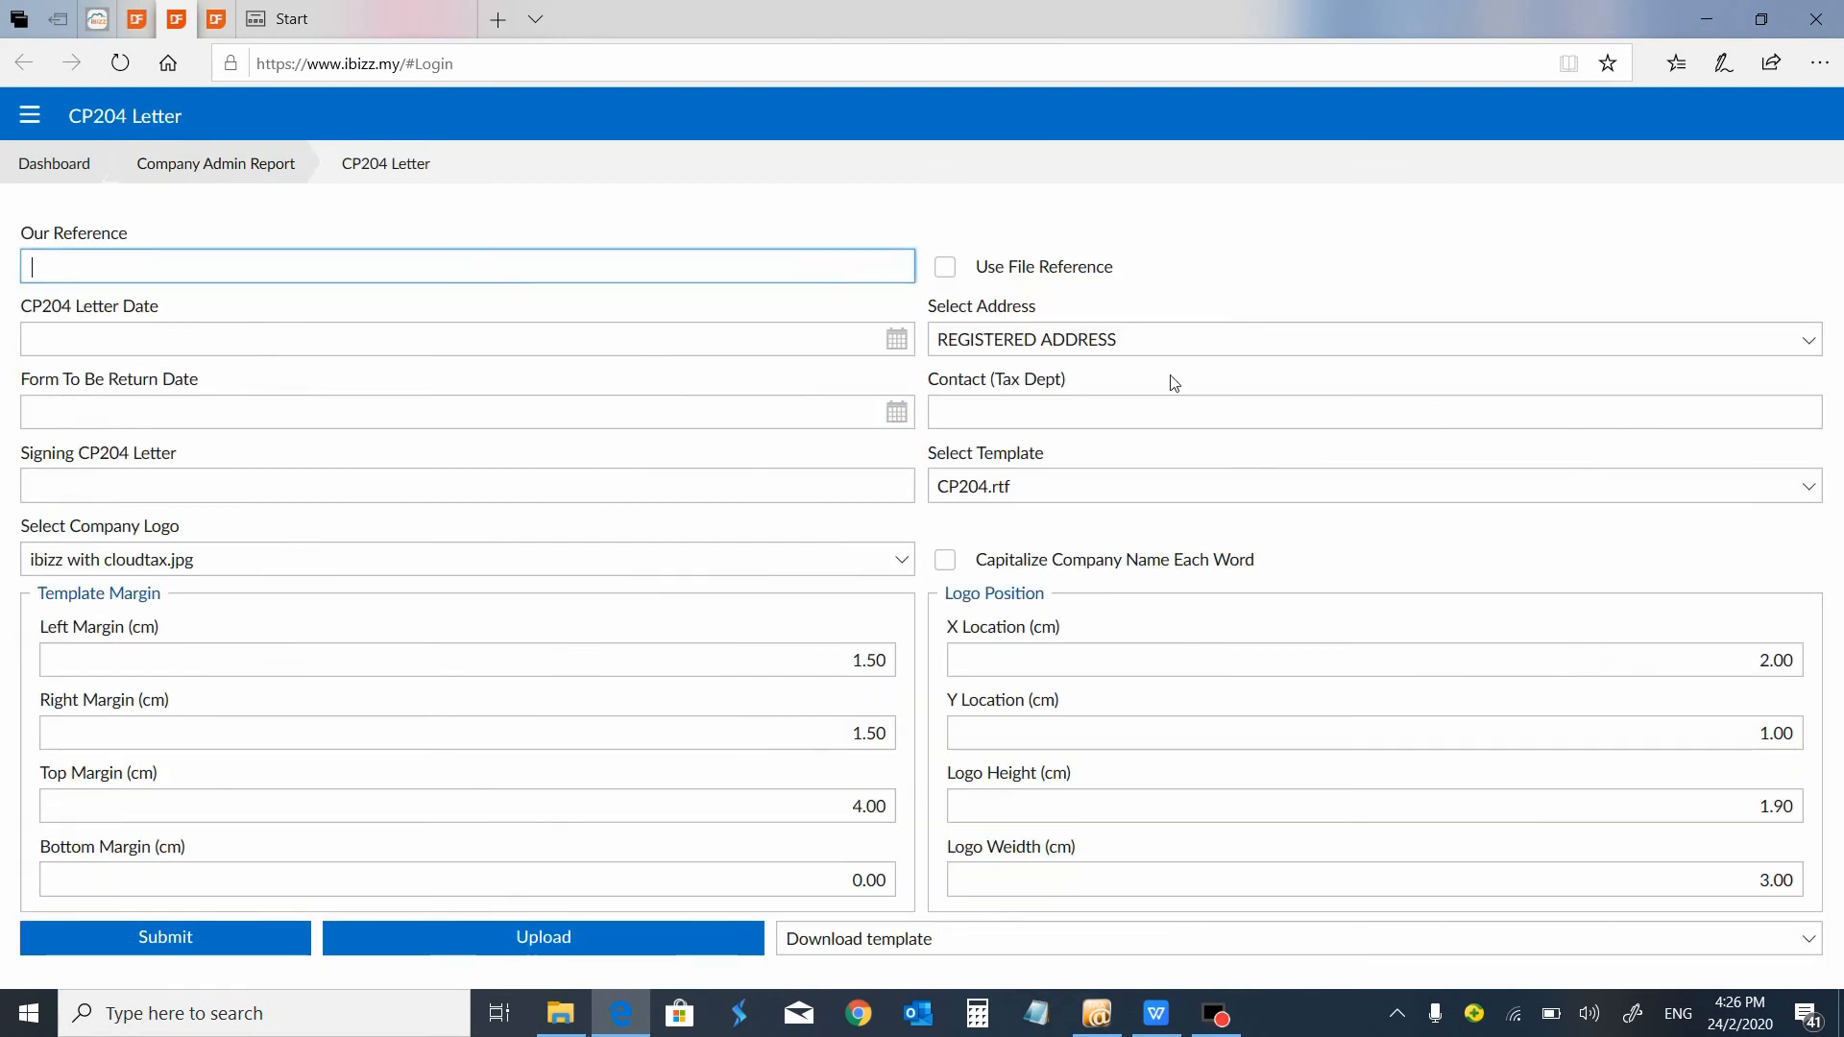
pyautogui.click(144, 936)
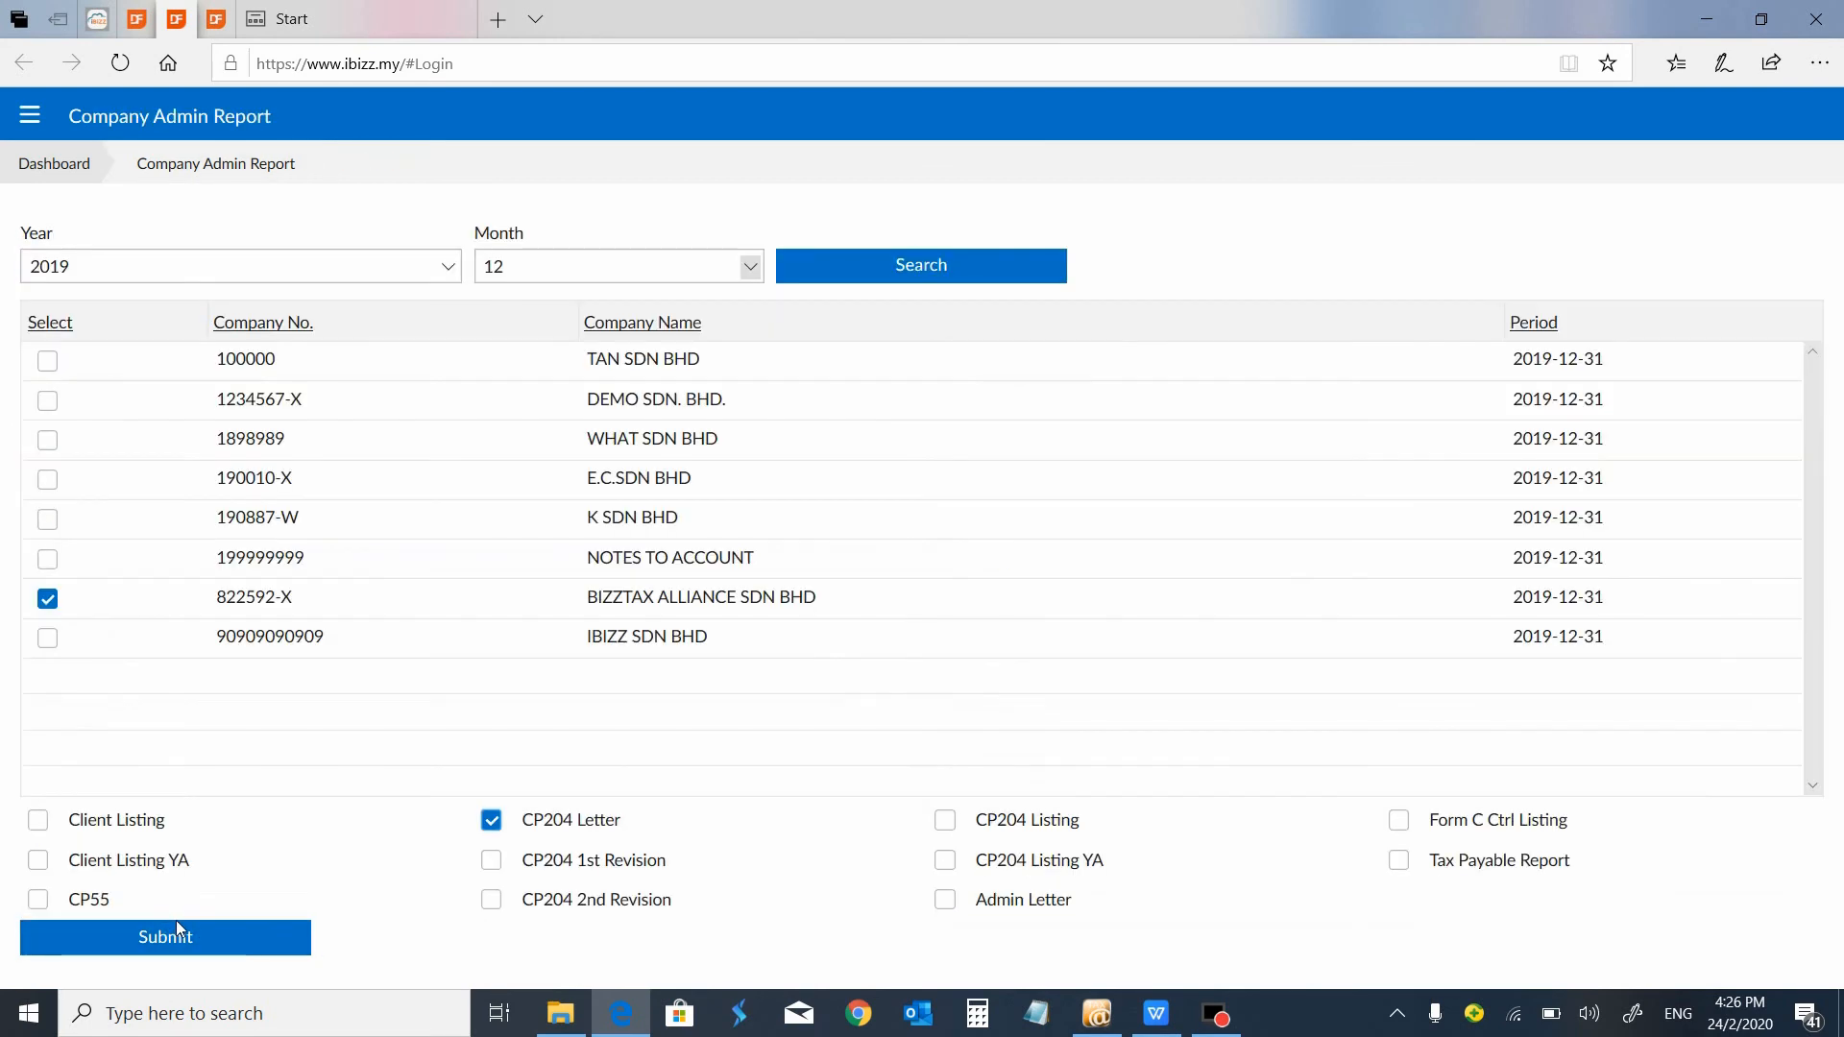
# Generate the CP204 letter for BIZZTAX ALLIANCE SDN BHD and read through its text.
pyautogui.click(197, 951)
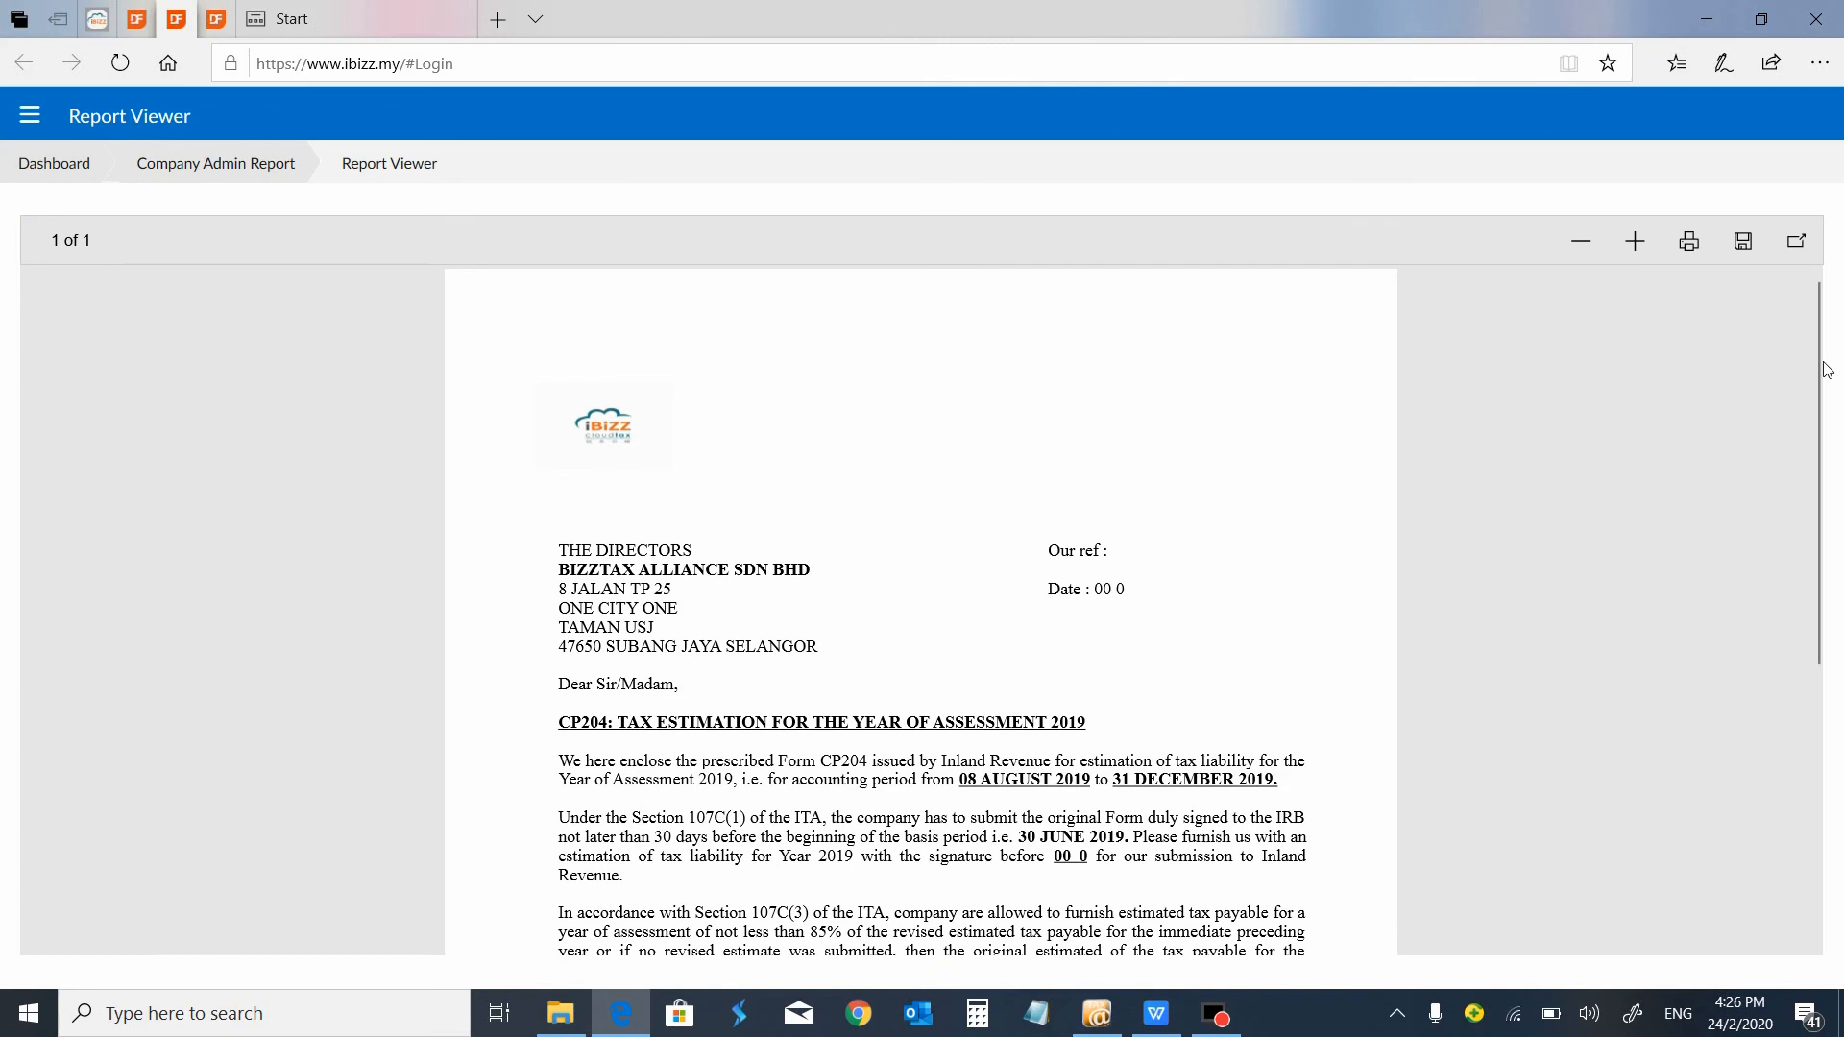
pyautogui.moveTo(1808, 382); pyautogui.dragTo(1818, 465)
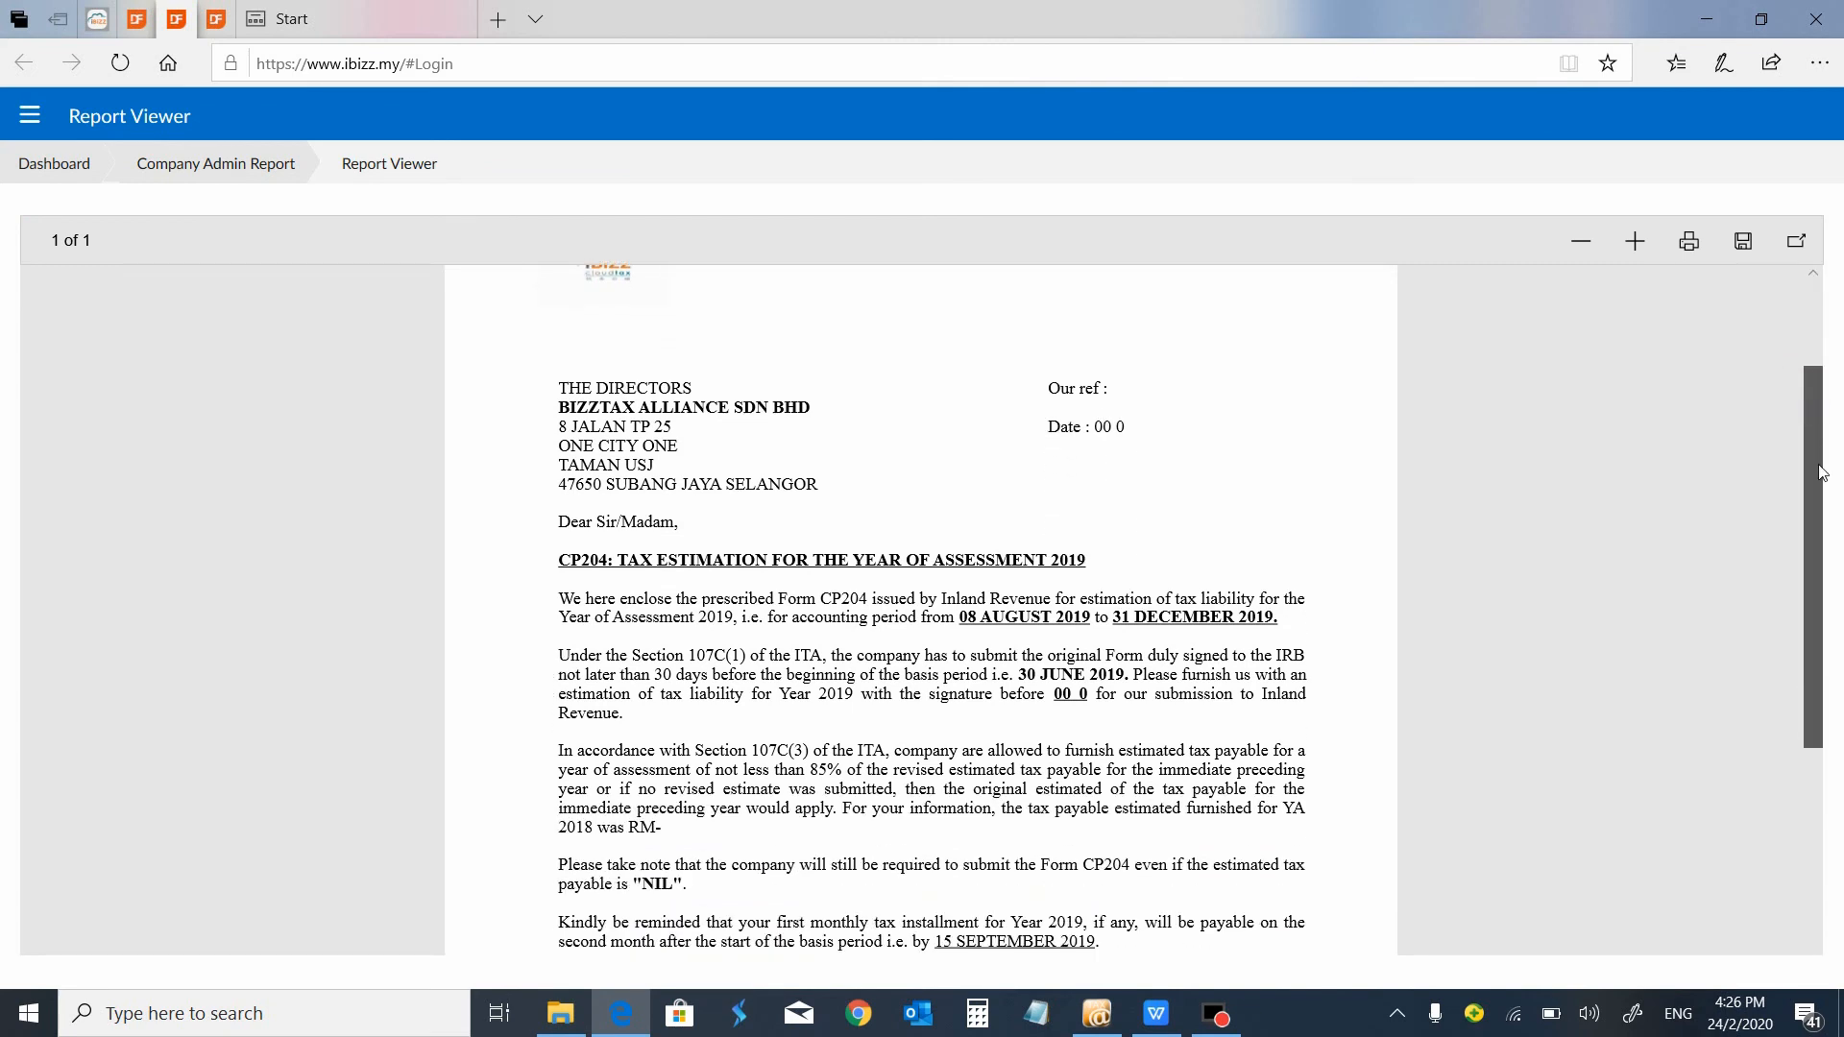
pyautogui.moveTo(1822, 472)
pyautogui.mouseDown()
pyautogui.moveTo(1816, 519)
pyautogui.moveTo(1602, 531)
pyautogui.mouseUp()
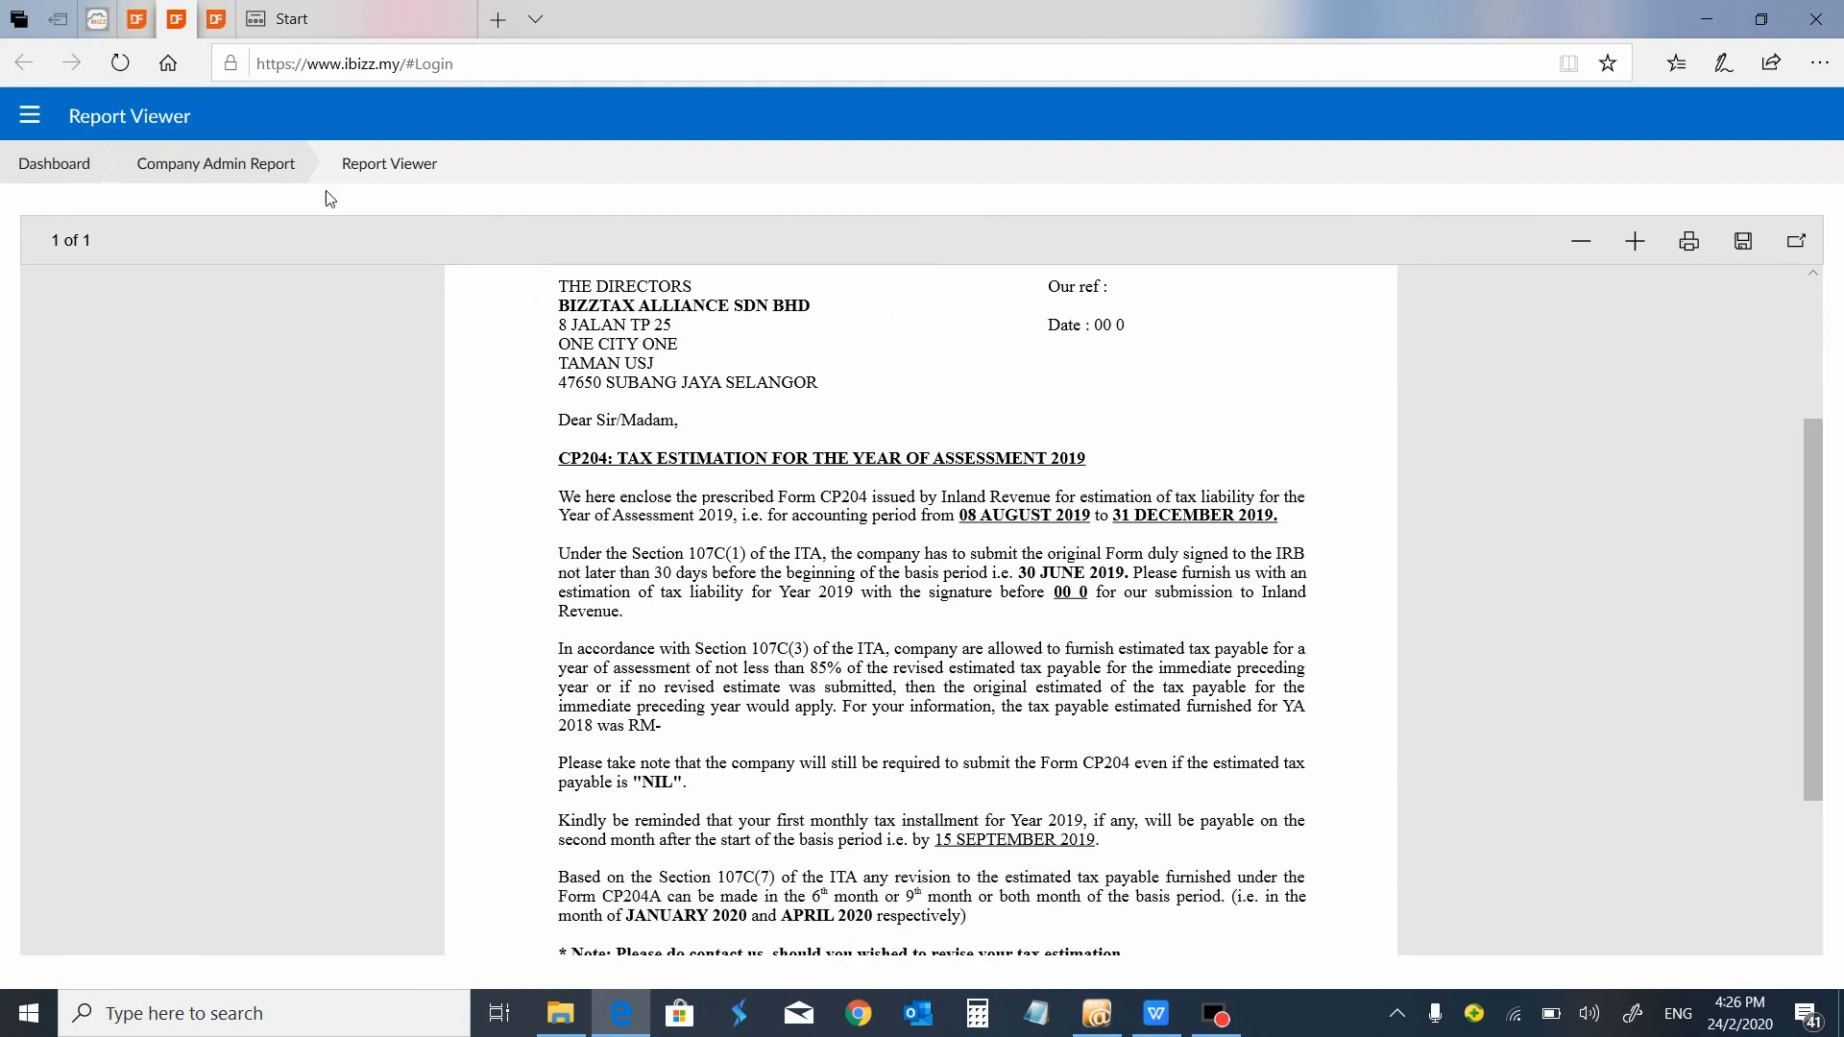
# Return to the company admin report options and generate only the Client Listing YA in place of the CP204 Letter.
pyautogui.click(279, 171)
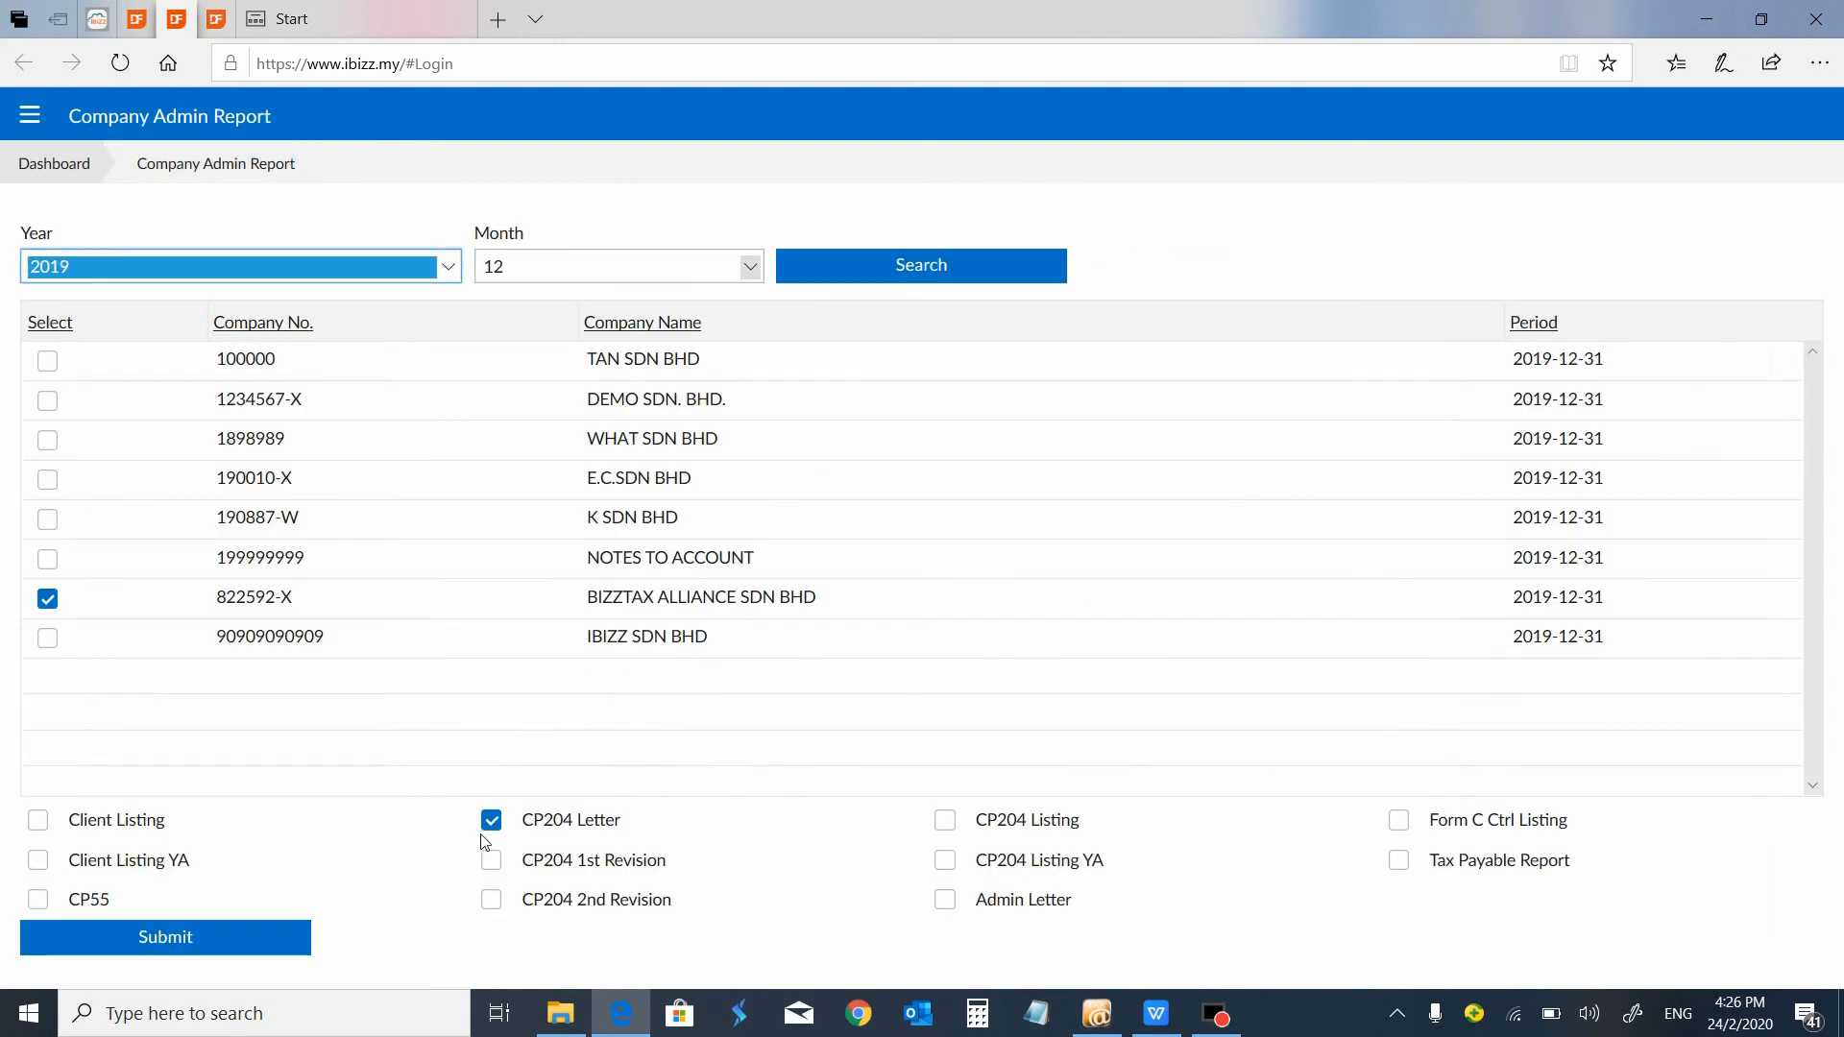
pyautogui.click(492, 821)
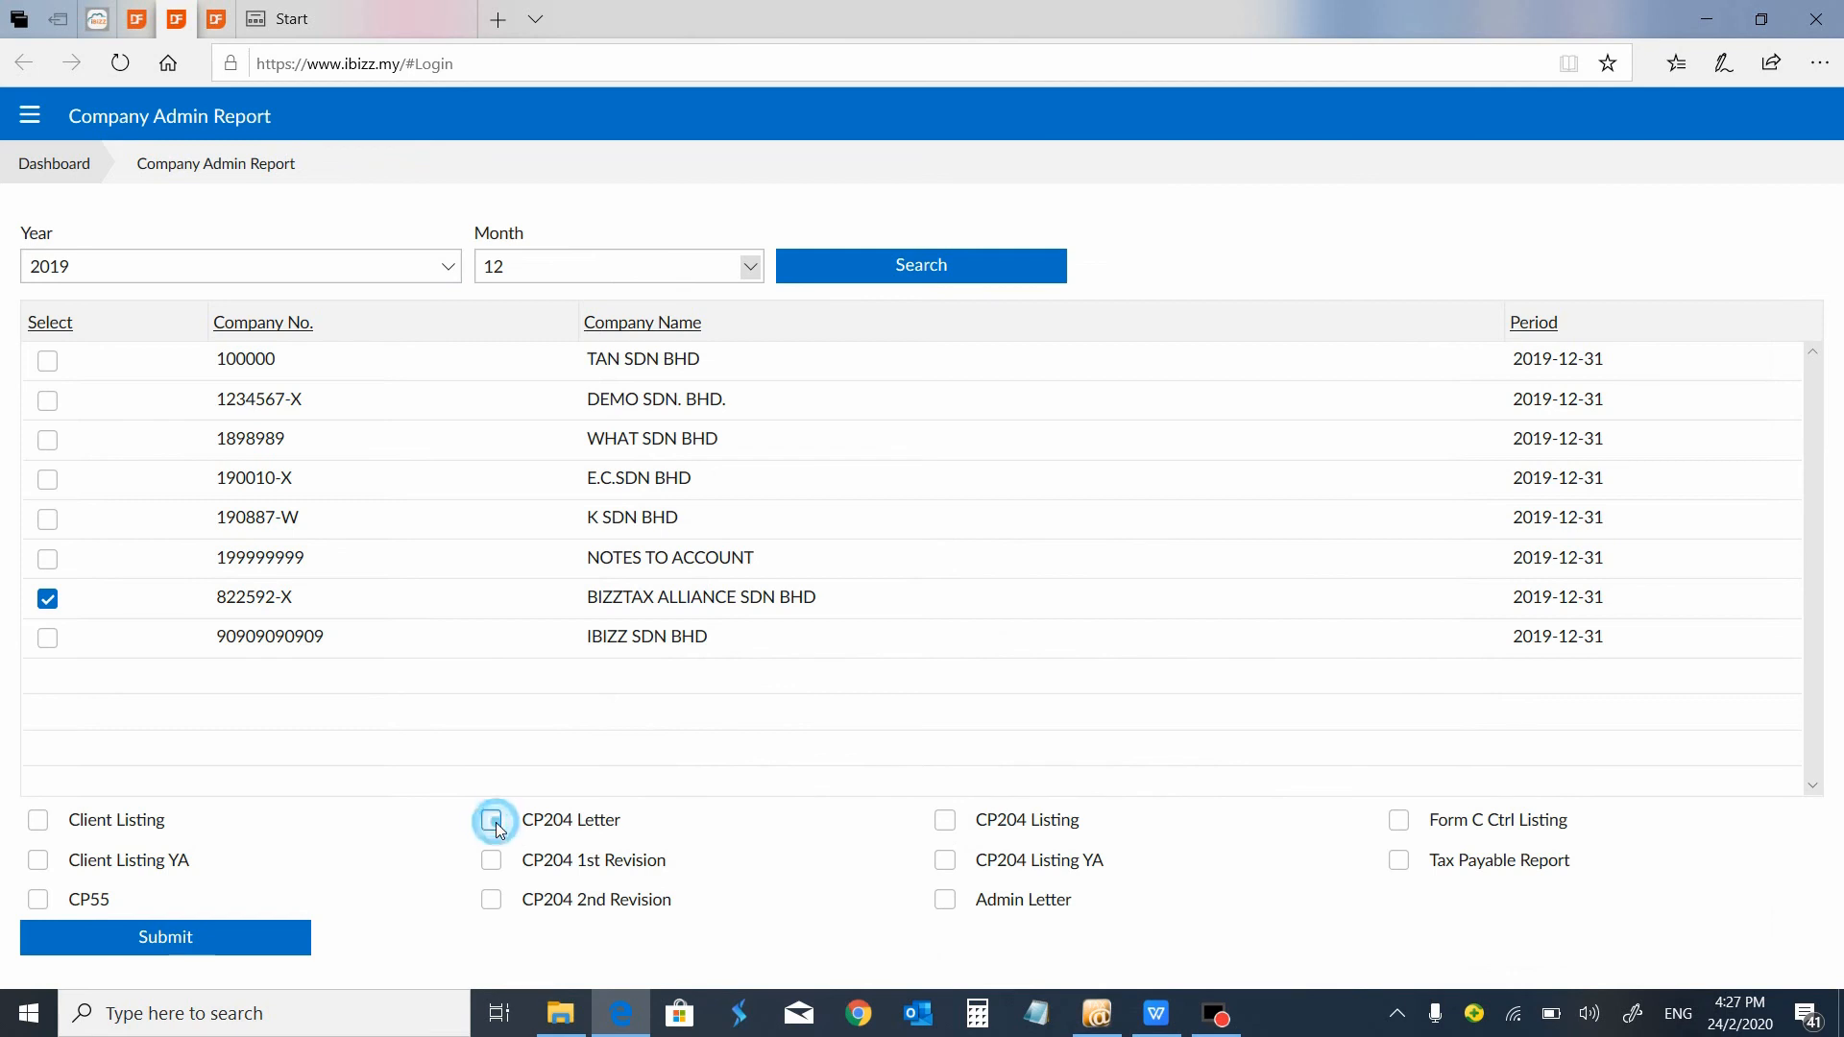
pyautogui.click(38, 822)
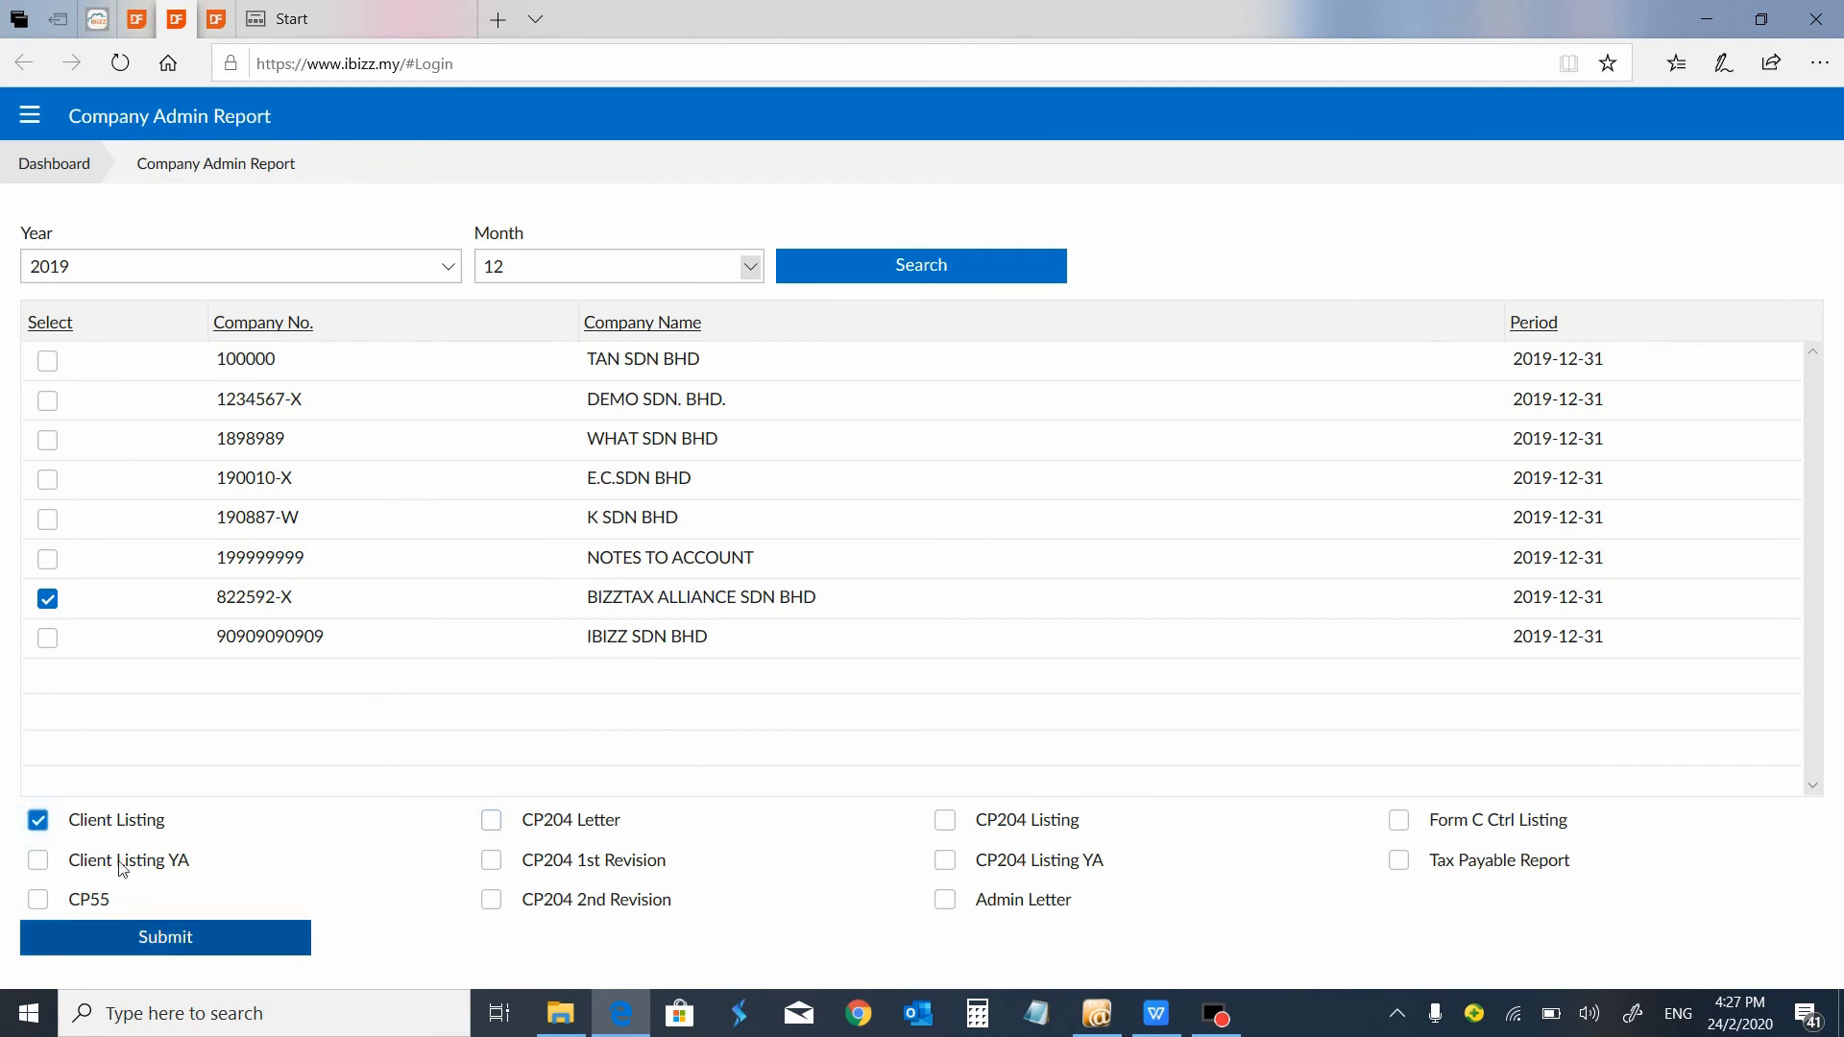
pyautogui.click(43, 822)
pyautogui.click(40, 862)
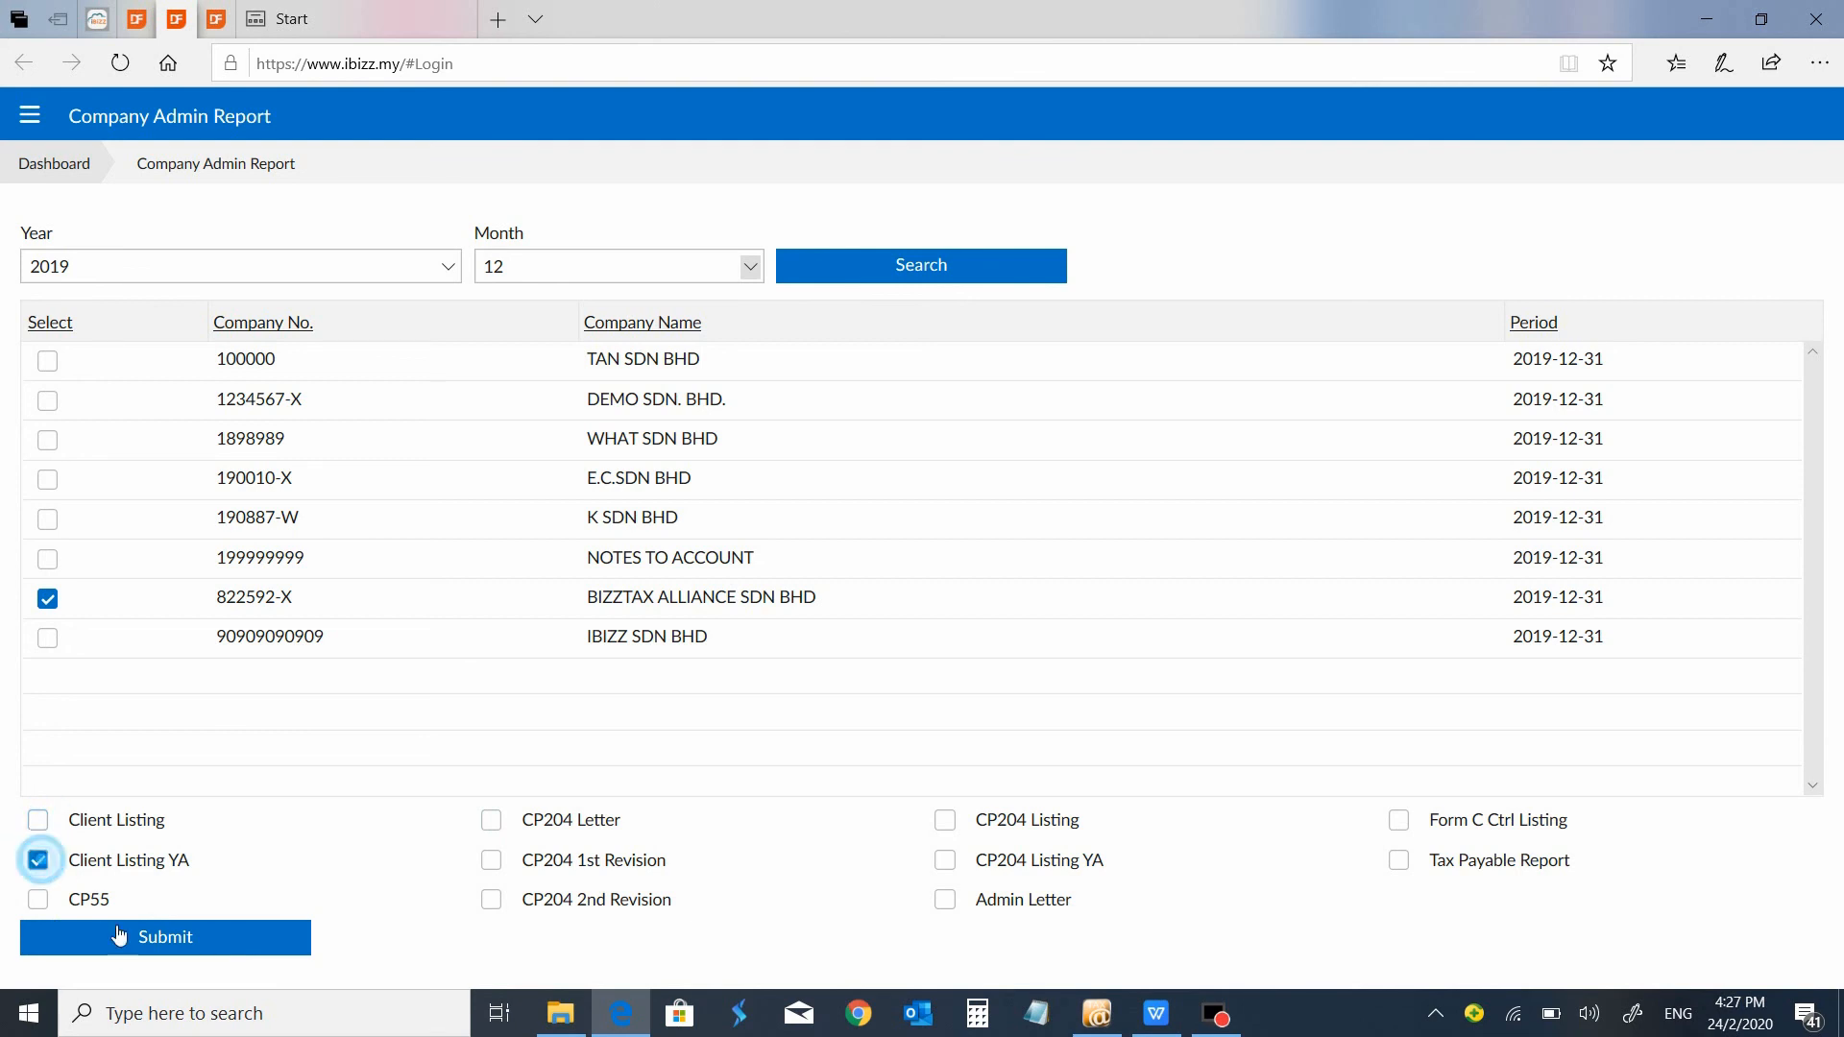
pyautogui.click(168, 937)
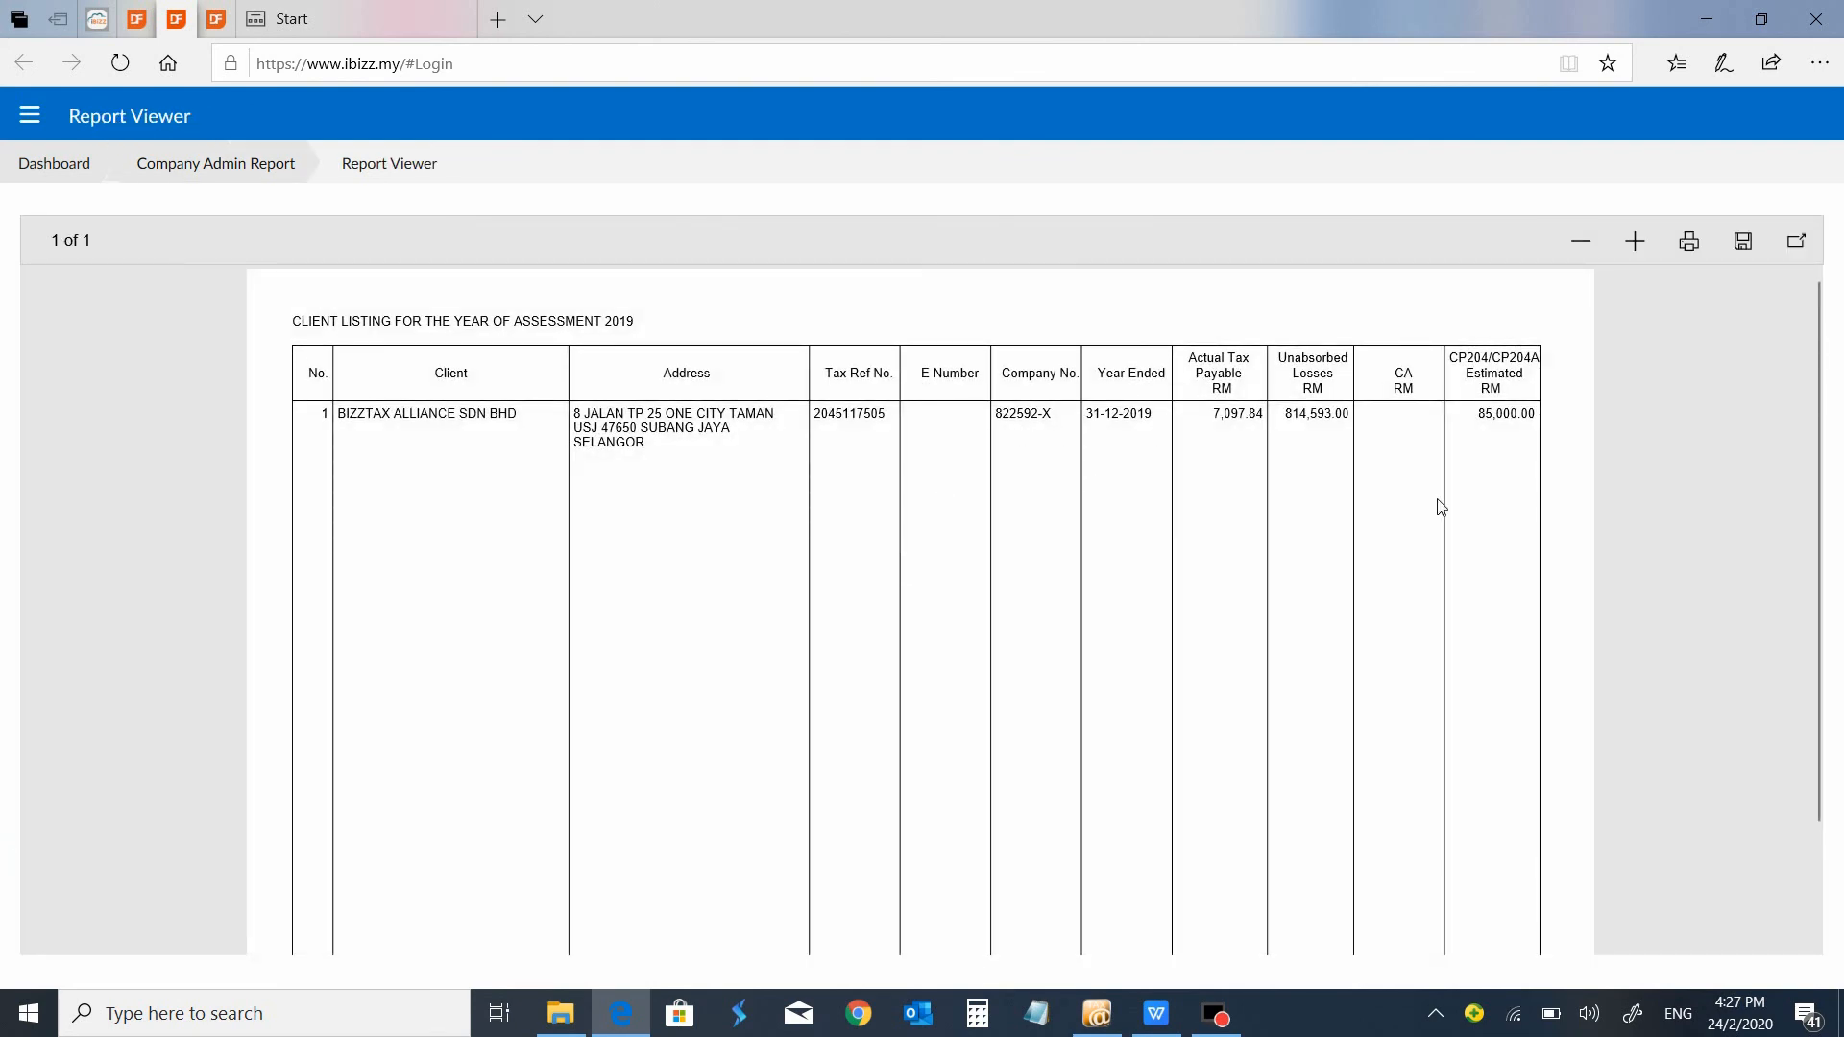
# Return to the report options and generate only the CP204 Listing YA, leaving the year end date unset.
pyautogui.click(209, 176)
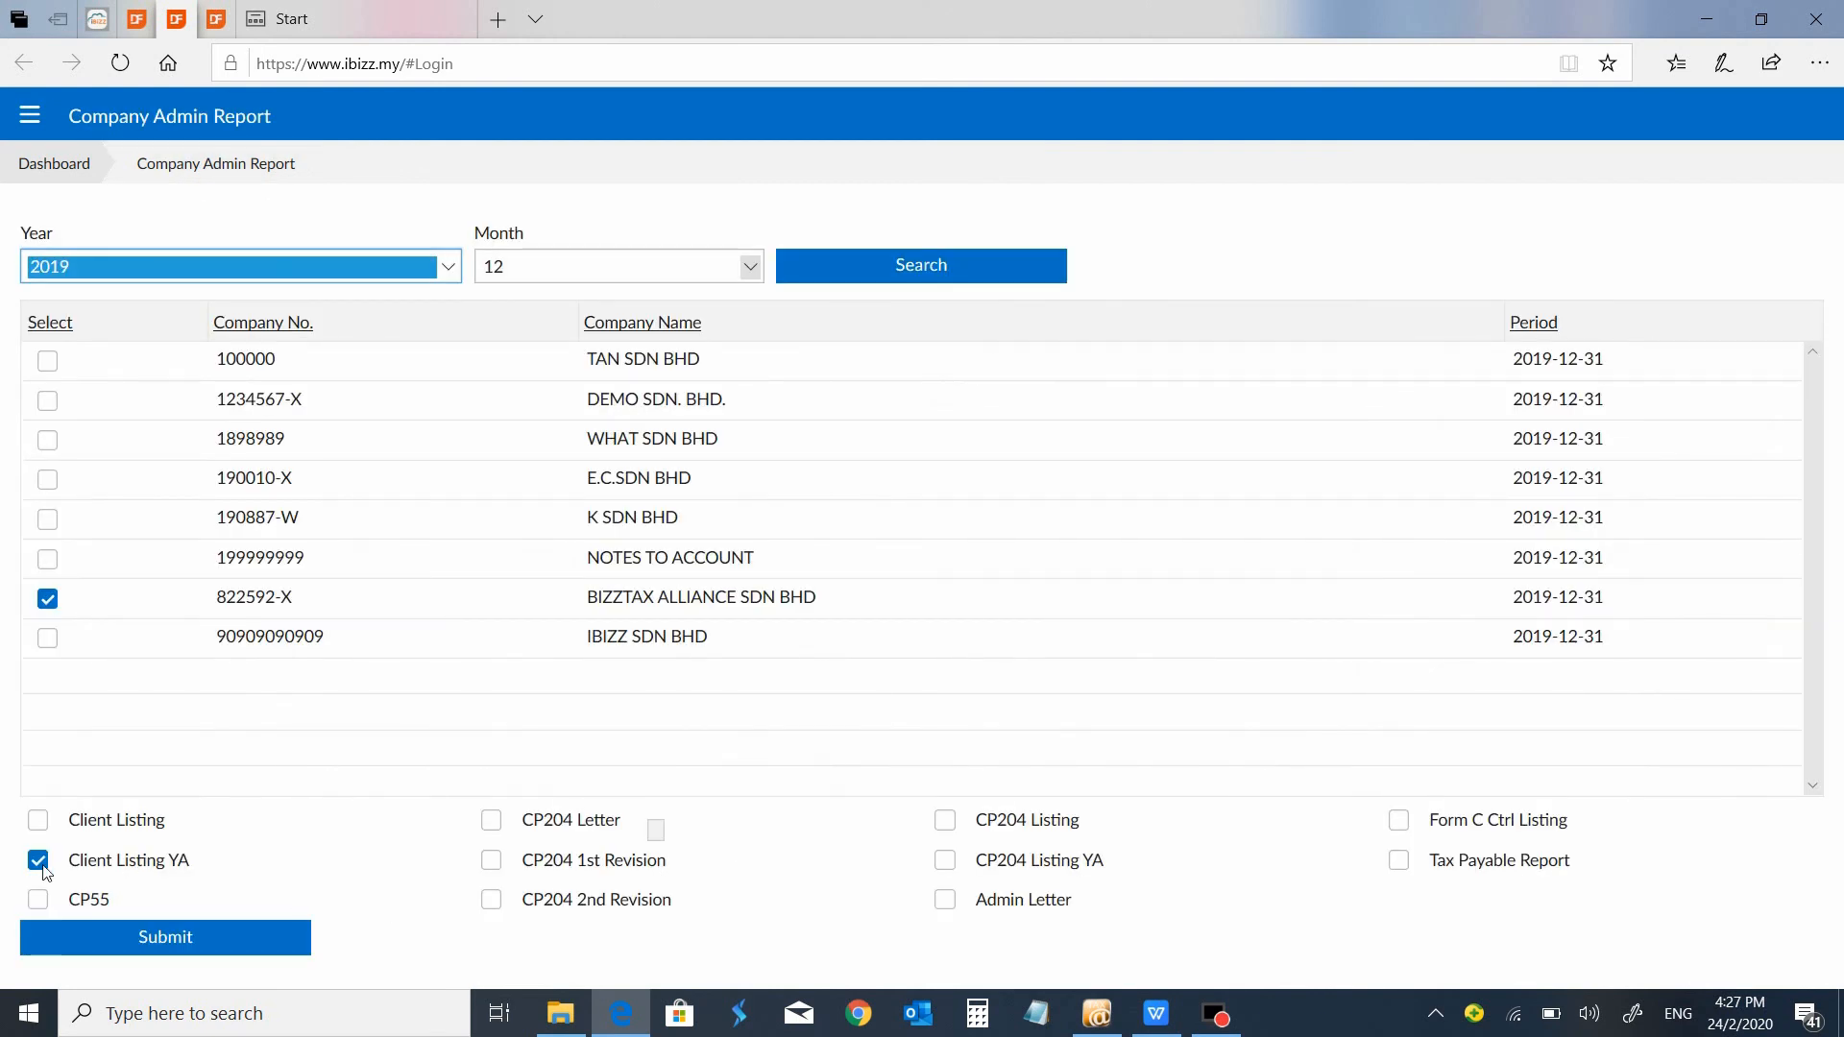
pyautogui.click(42, 867)
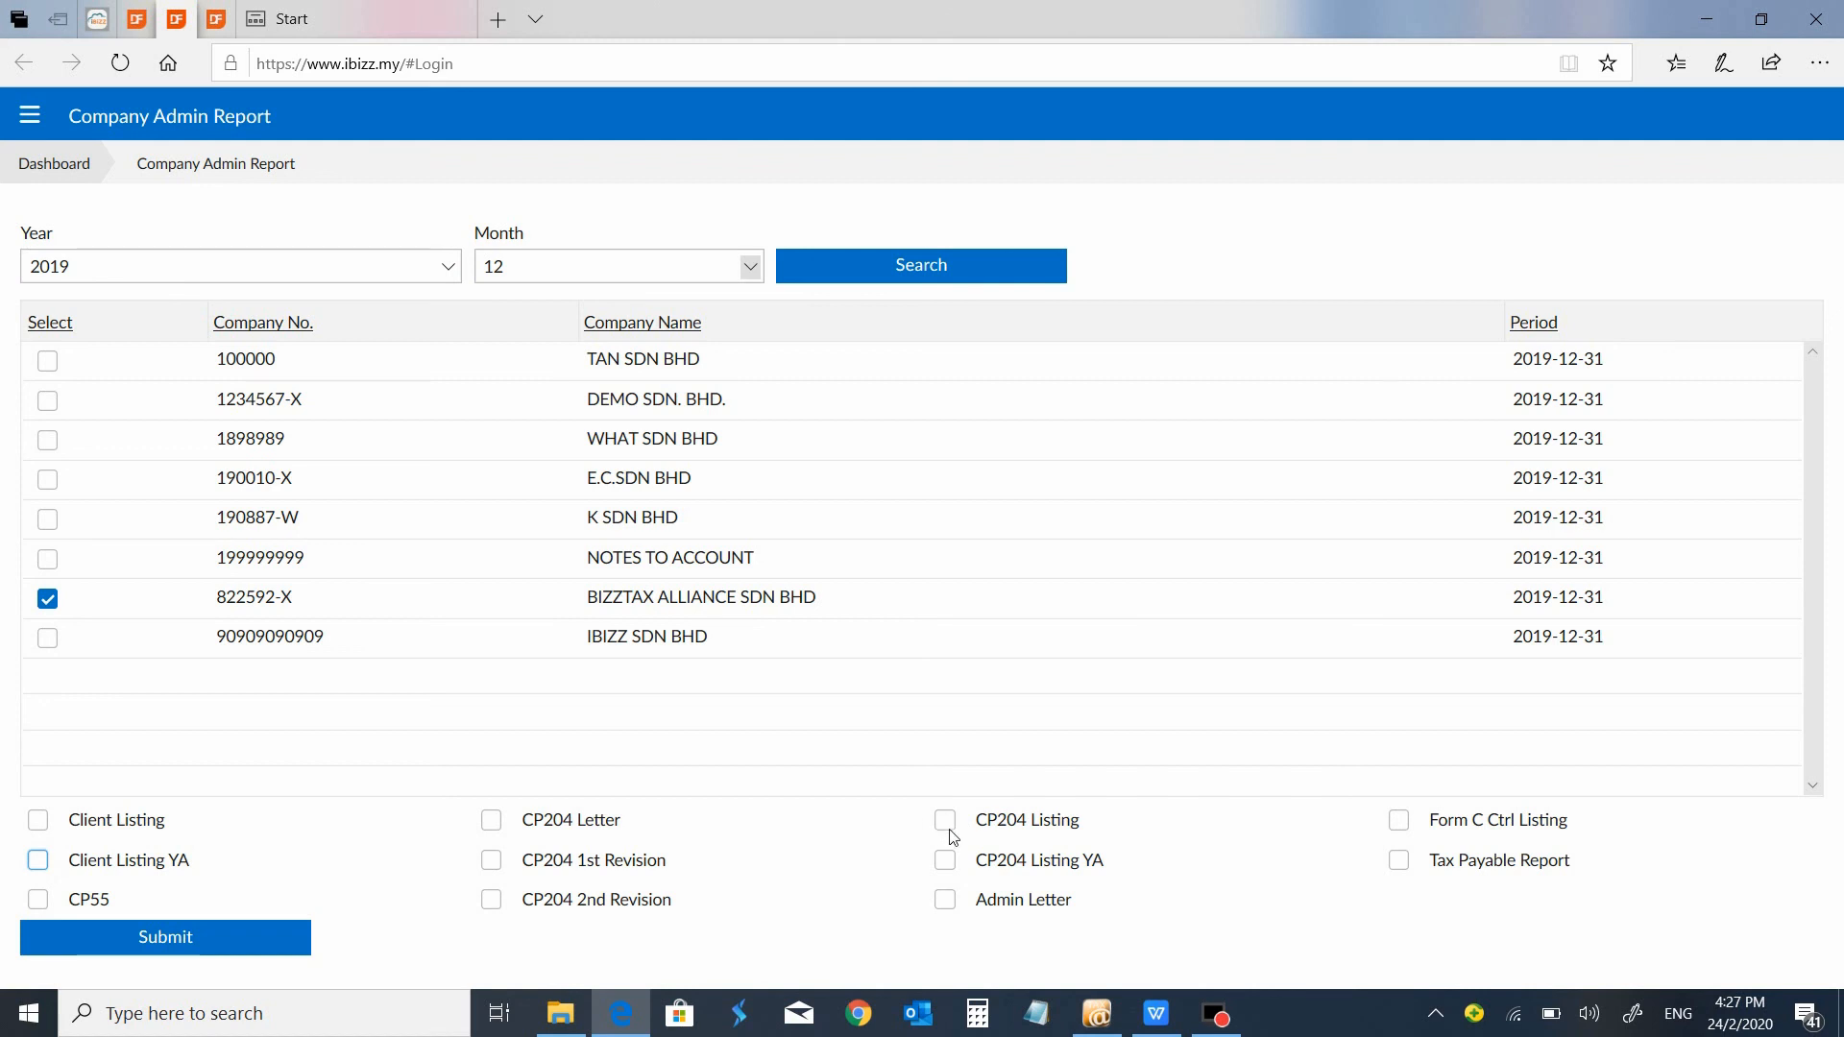
pyautogui.click(951, 870)
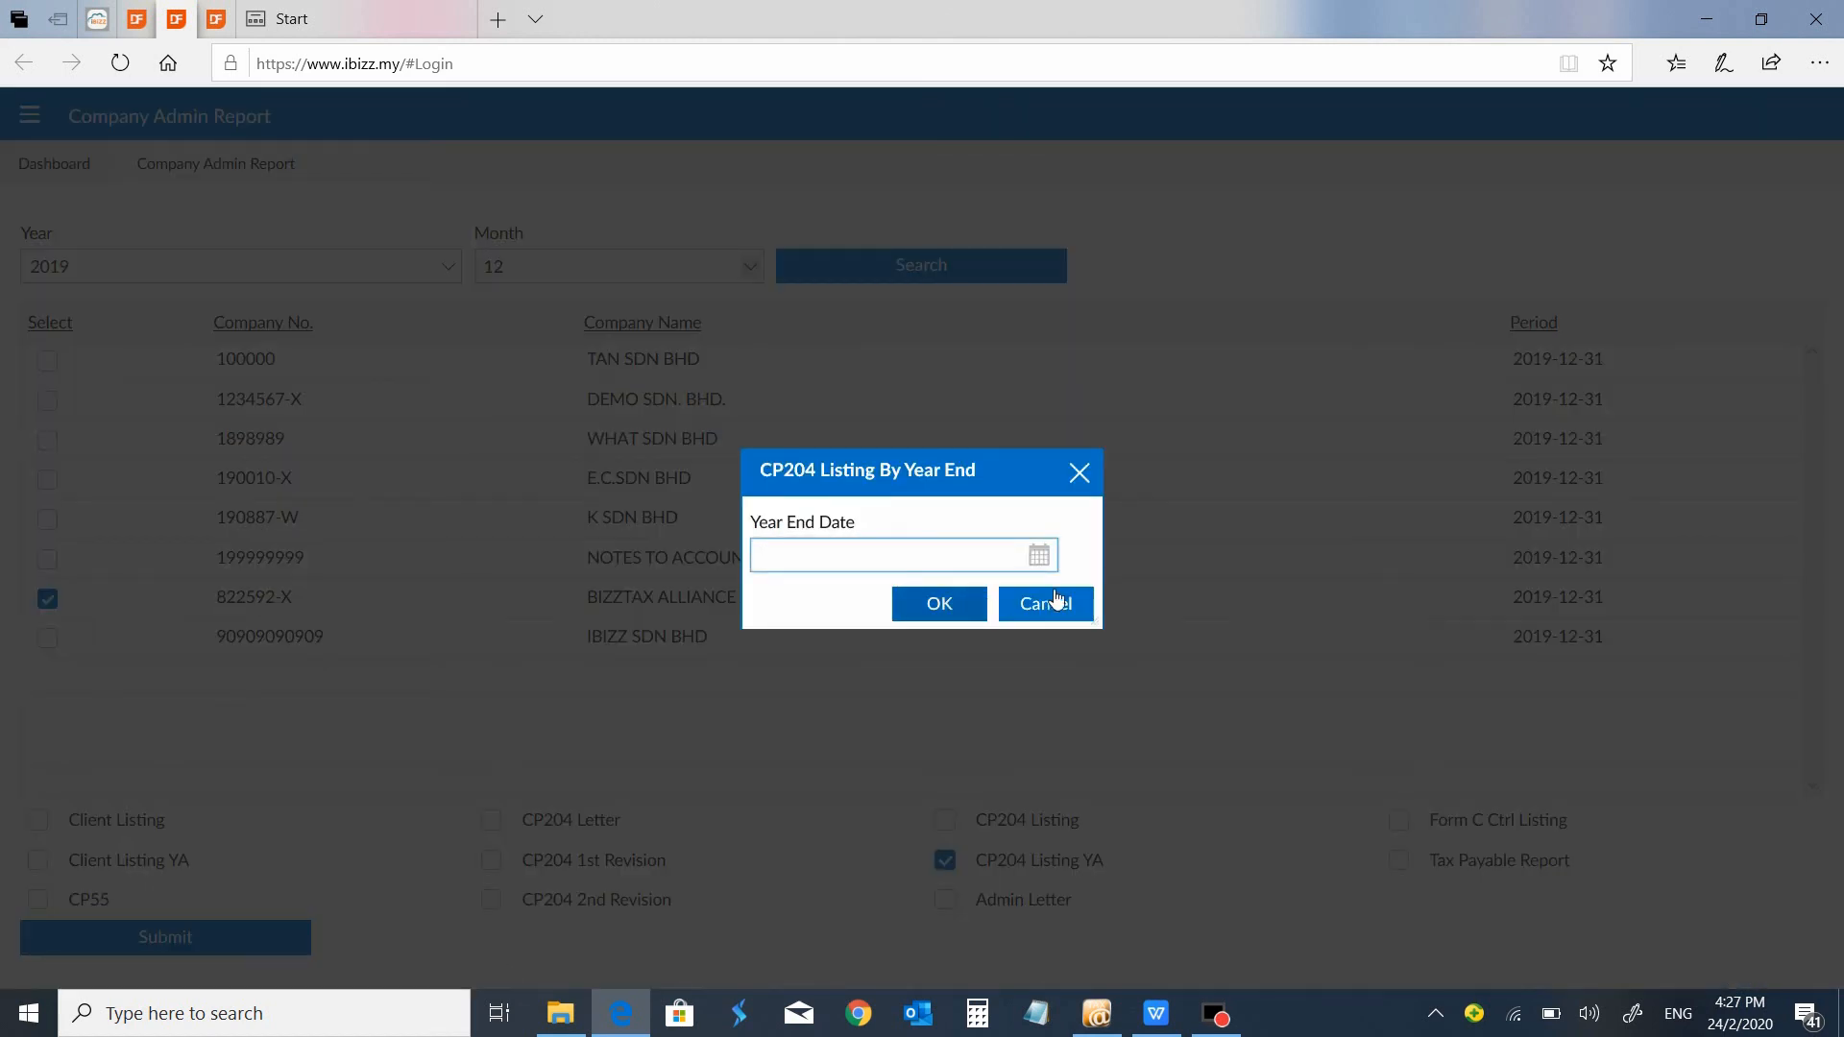
pyautogui.click(1057, 603)
pyautogui.click(246, 936)
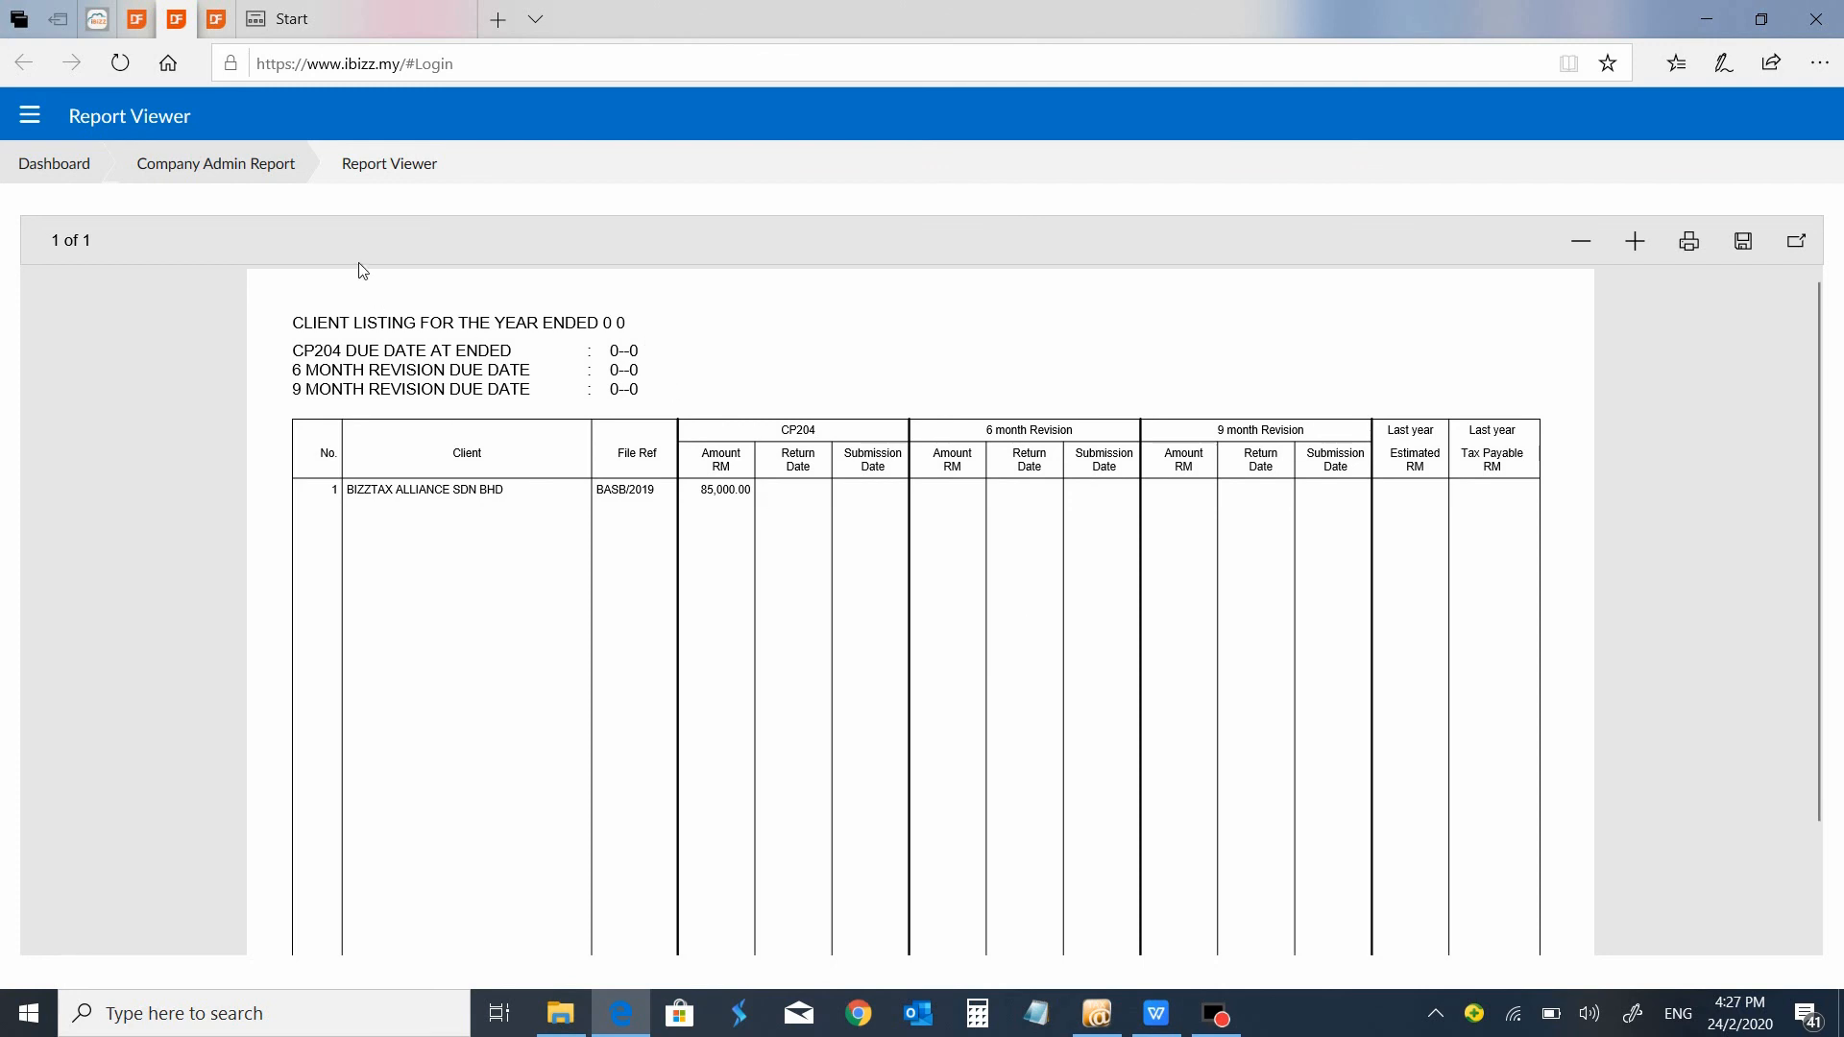
# Generate only the Tax Payable Report with the Tax Repayable type from the admin report options, then leave the report view.
pyautogui.click(267, 178)
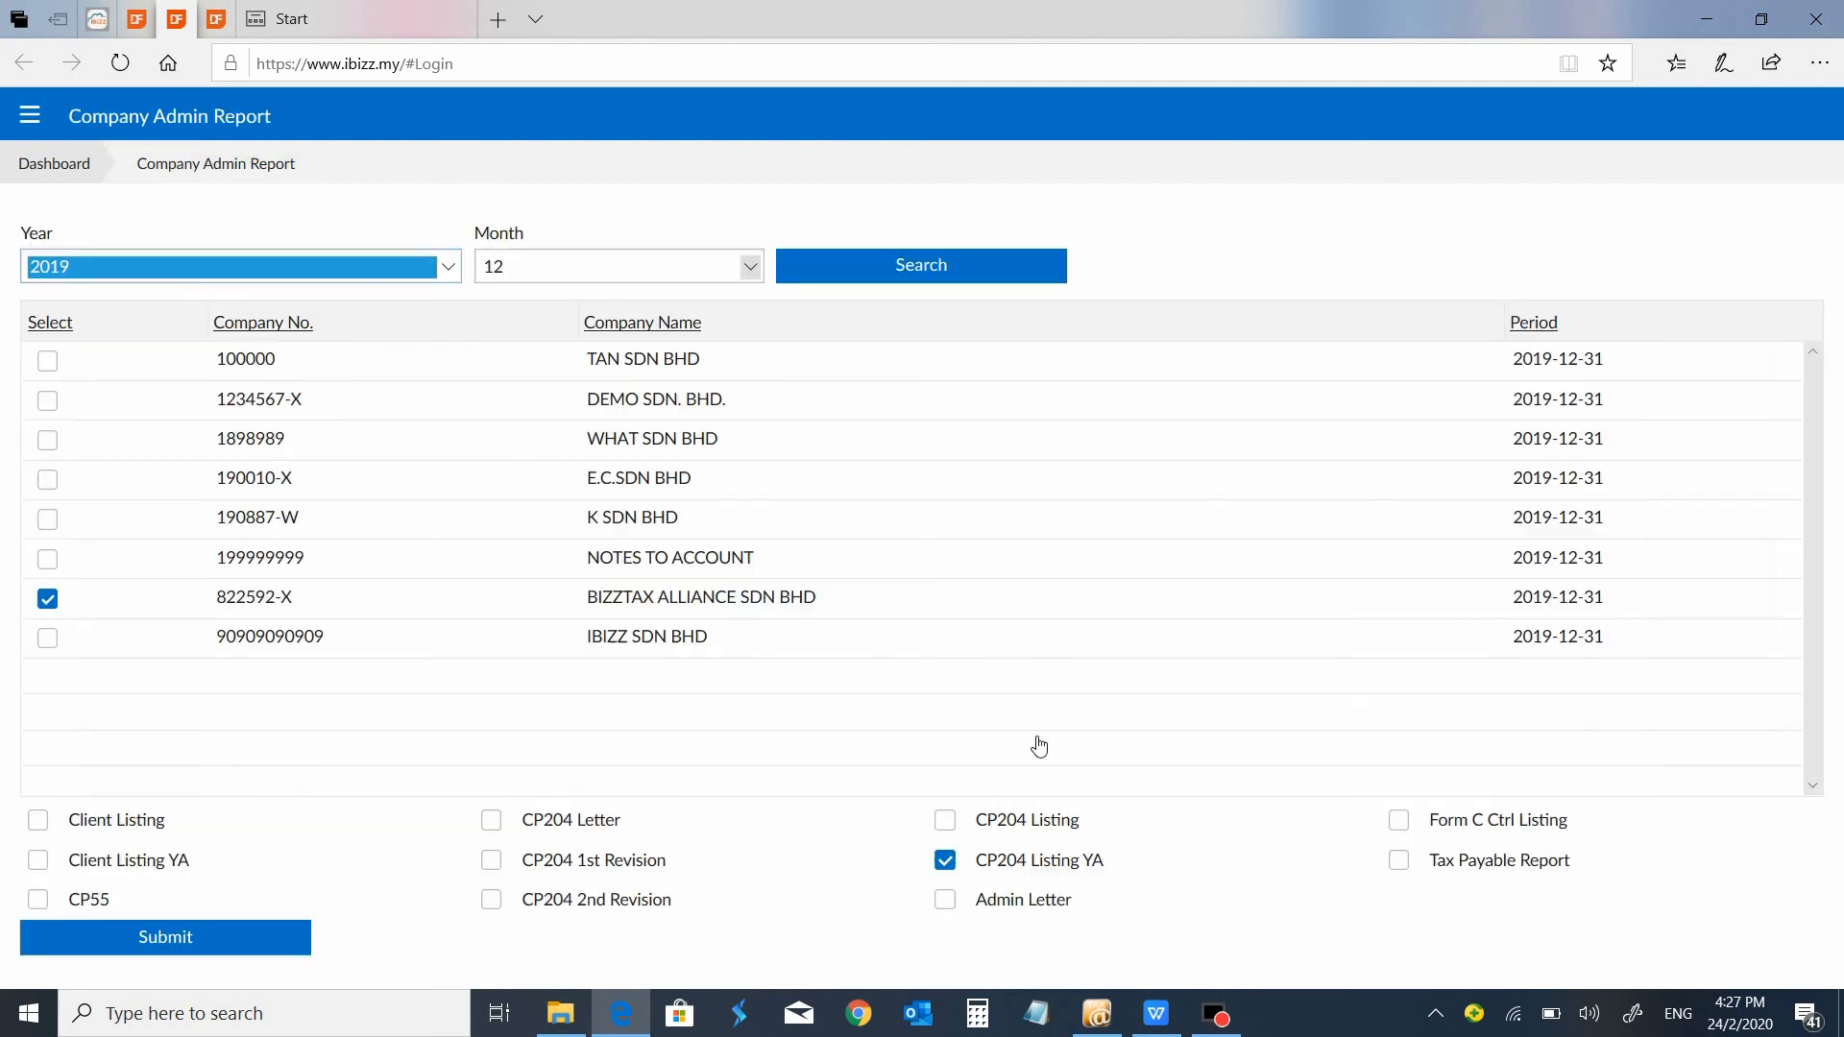
pyautogui.click(1102, 868)
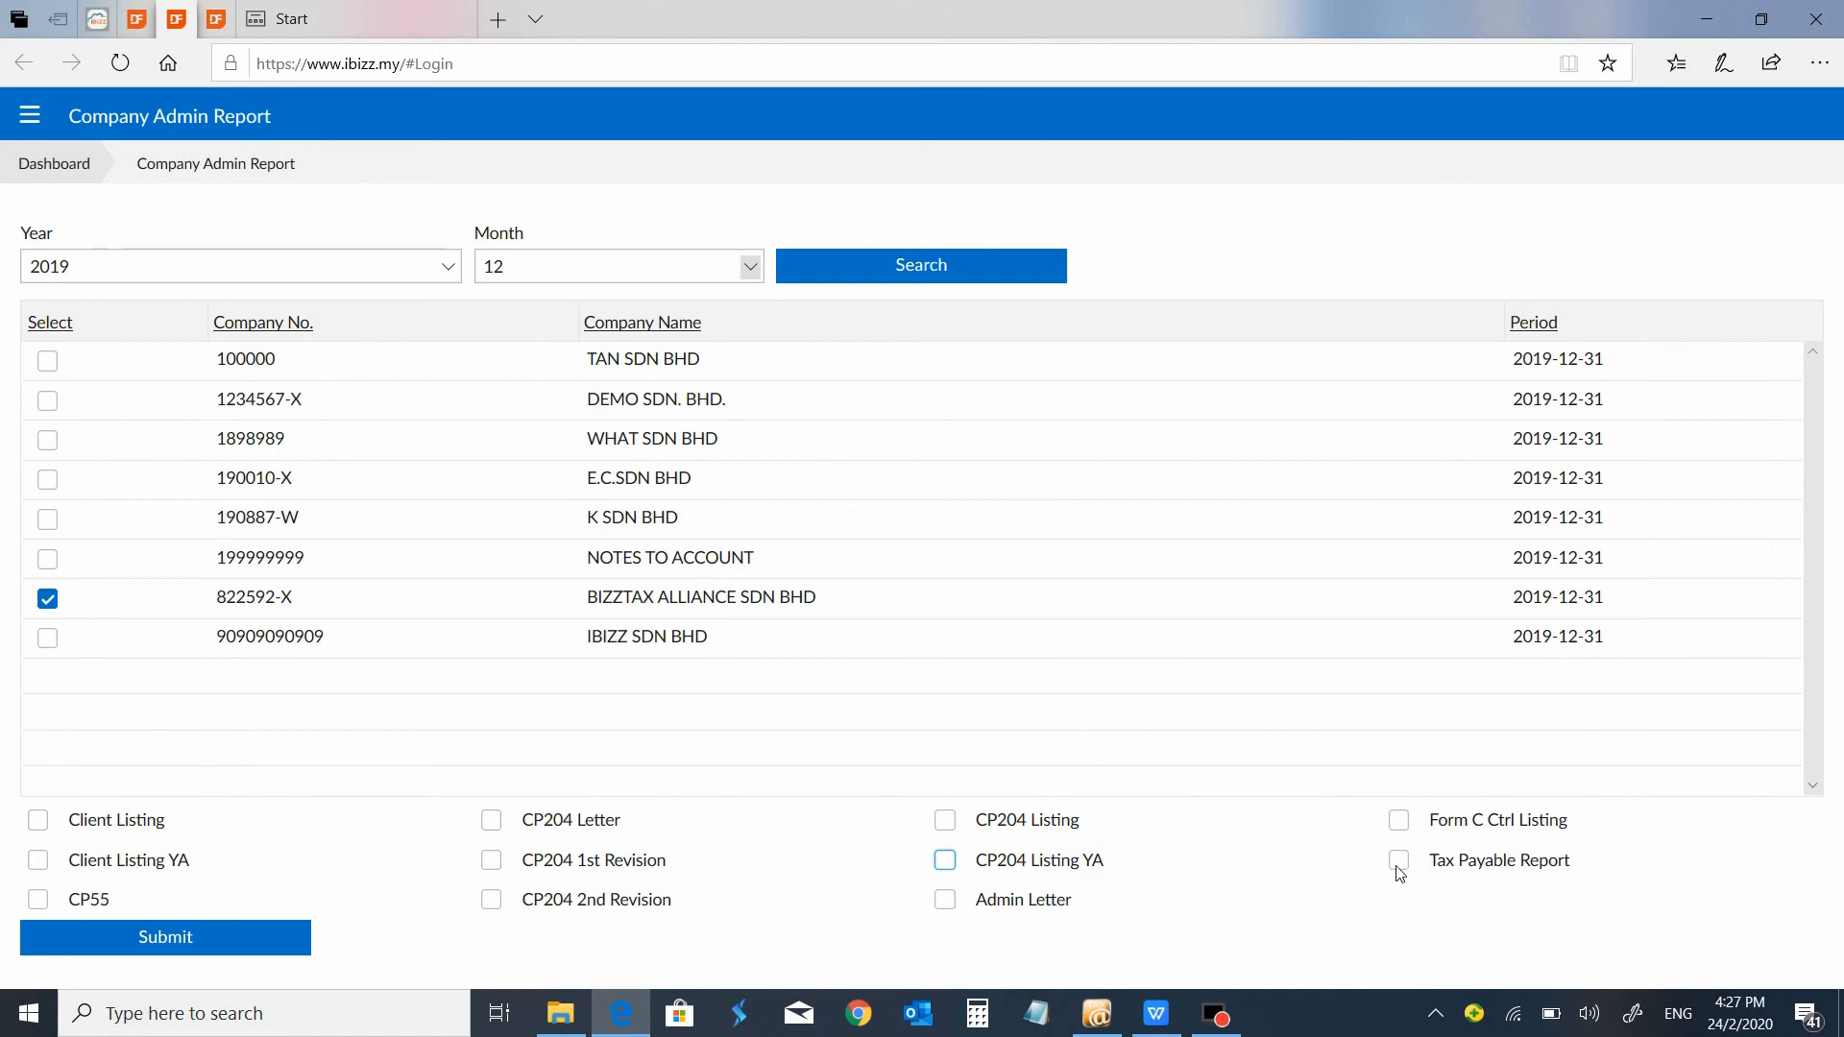
pyautogui.click(1399, 868)
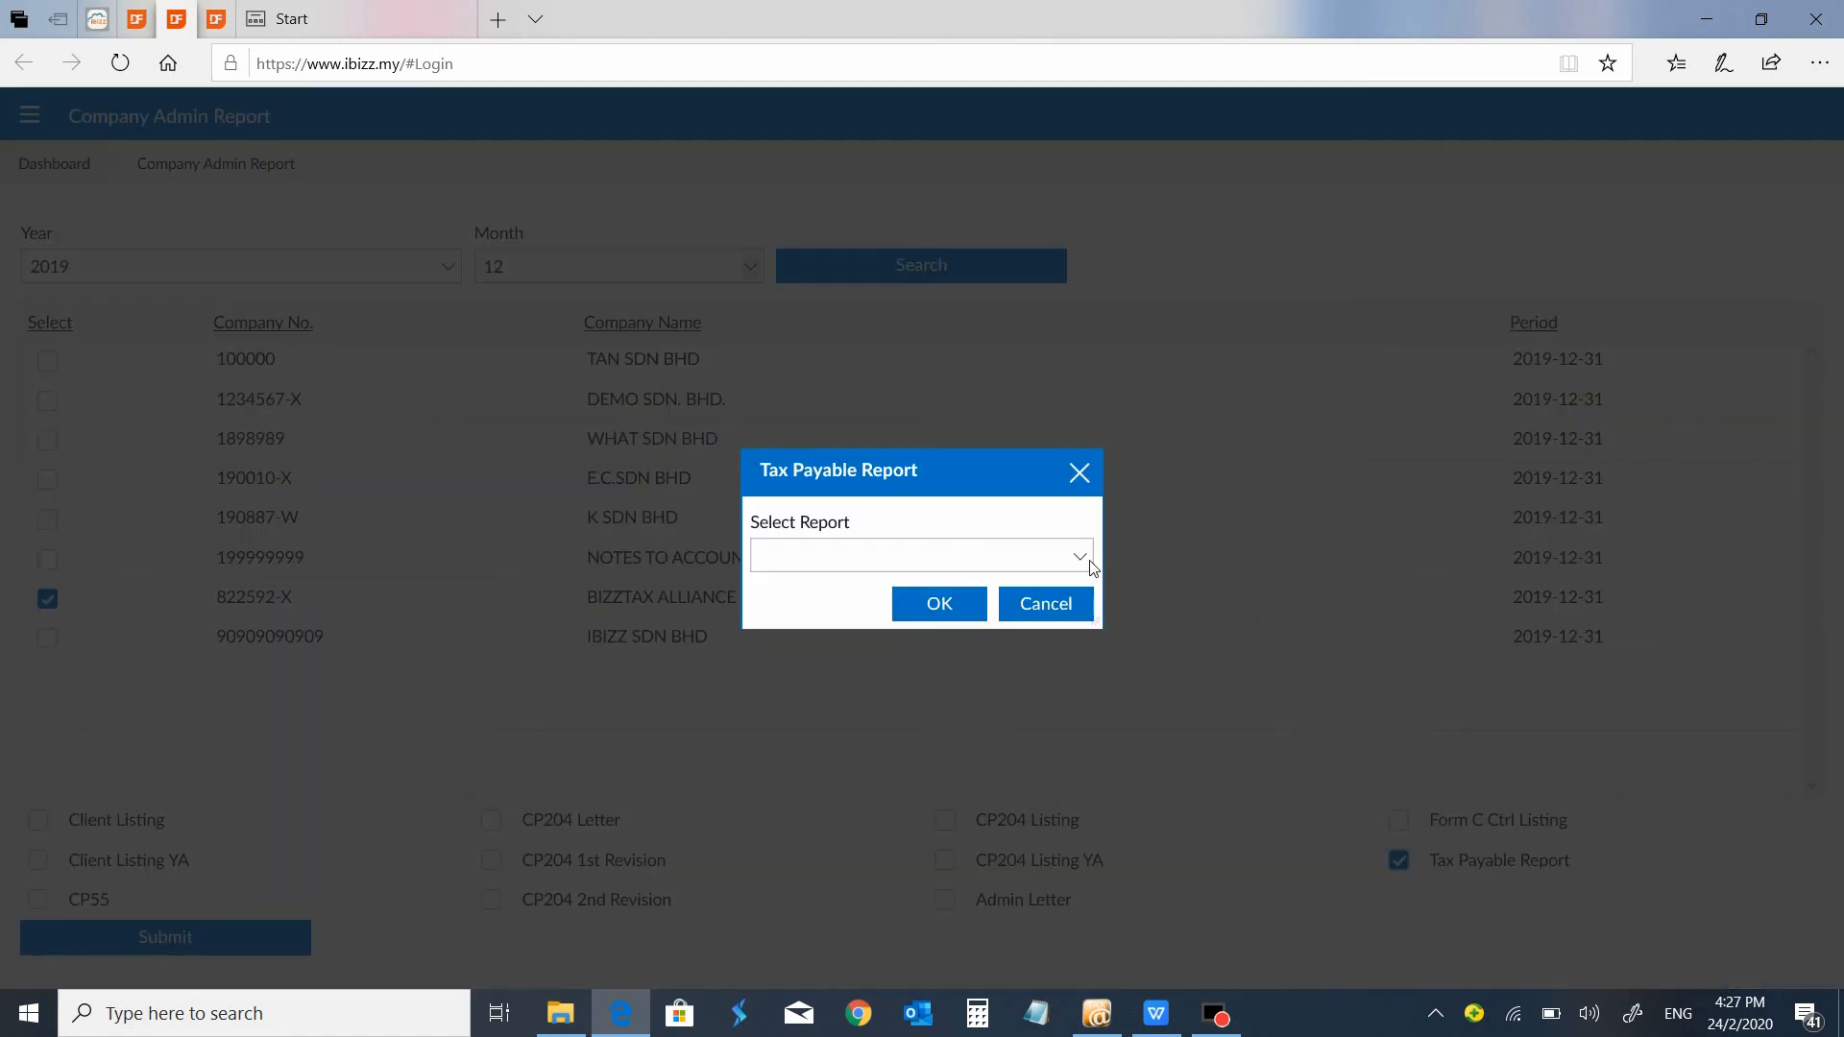
pyautogui.click(1080, 557)
pyautogui.click(1063, 604)
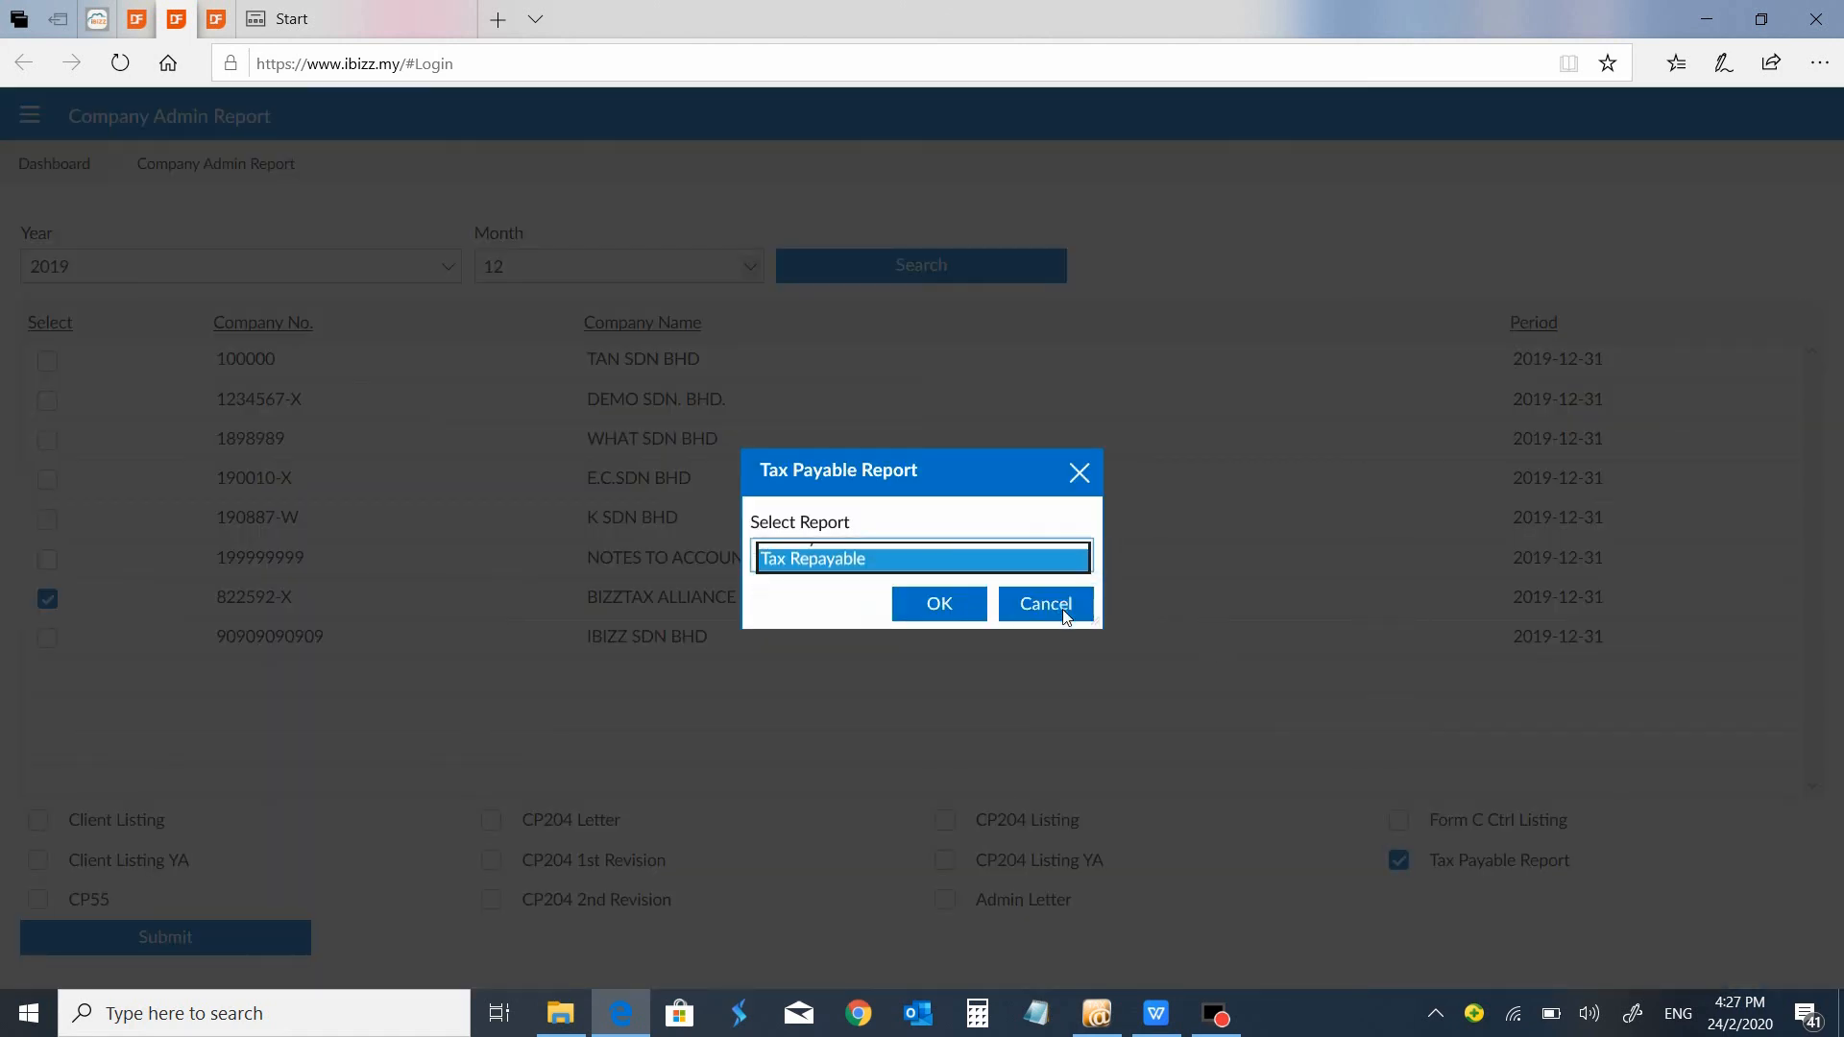
pyautogui.click(956, 603)
pyautogui.click(209, 939)
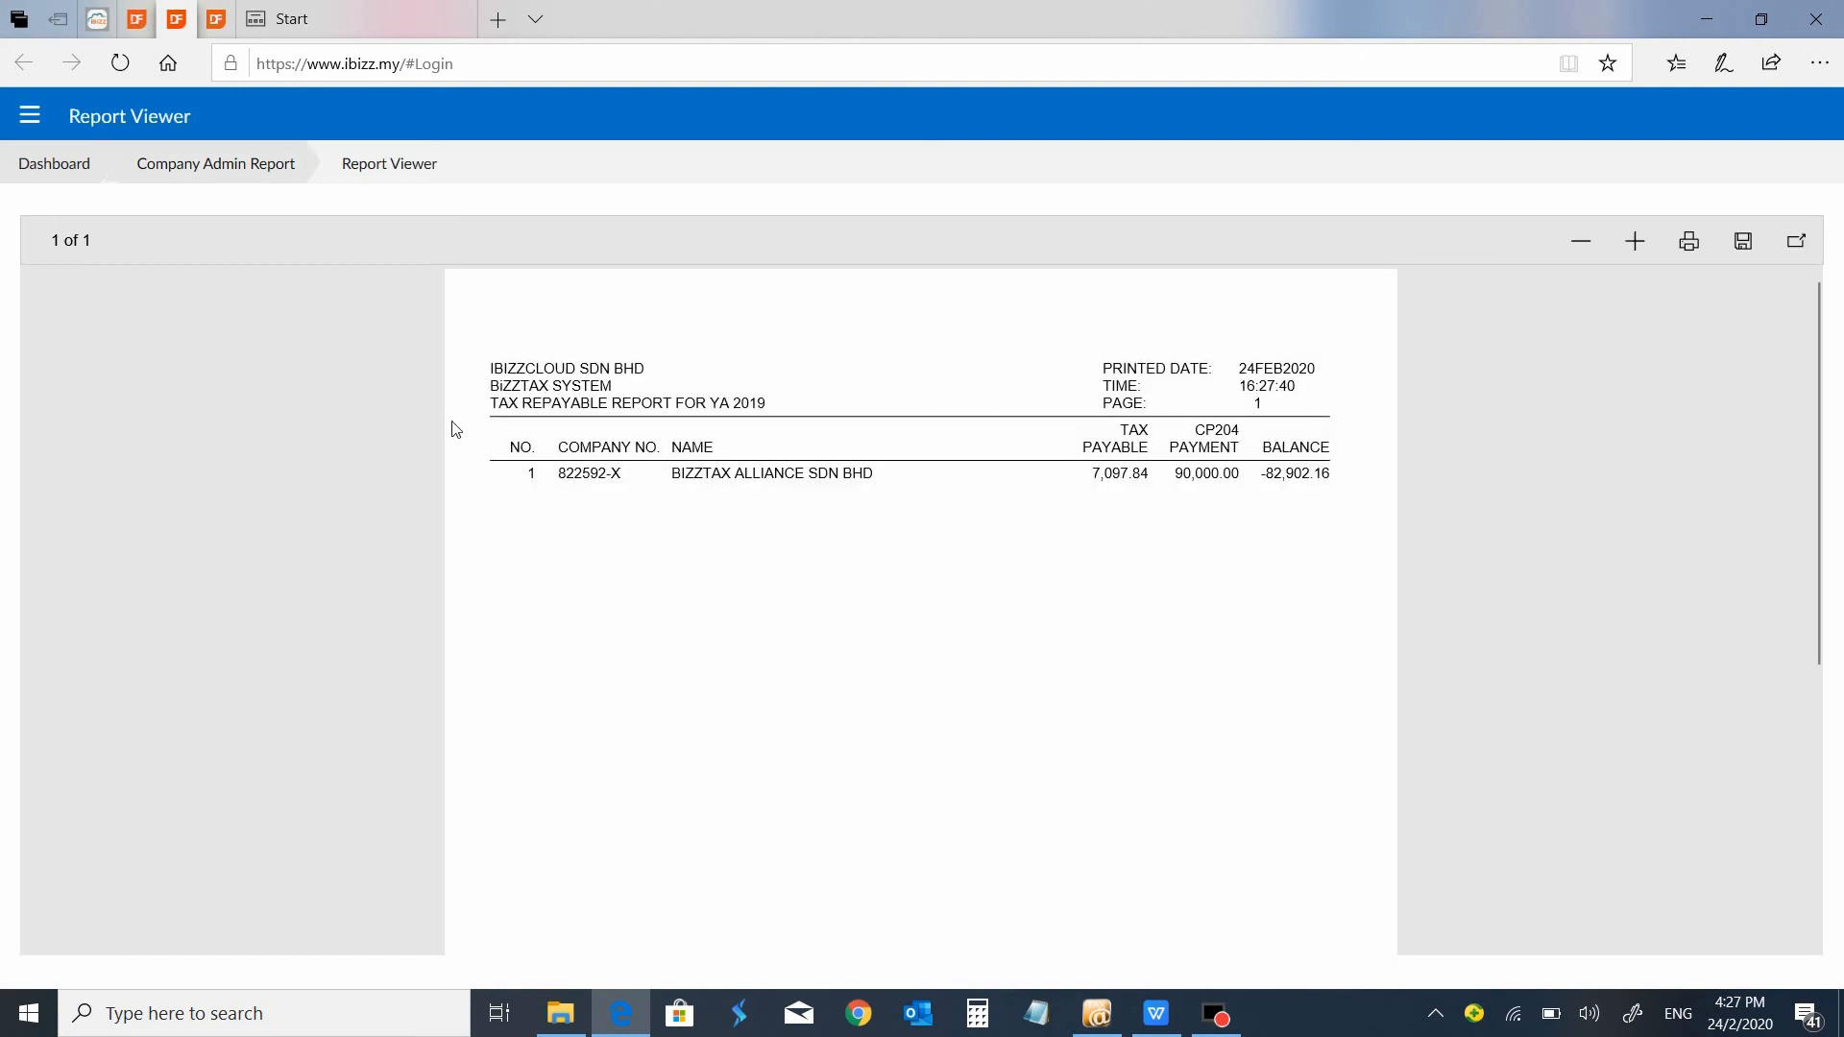
pyautogui.click(248, 165)
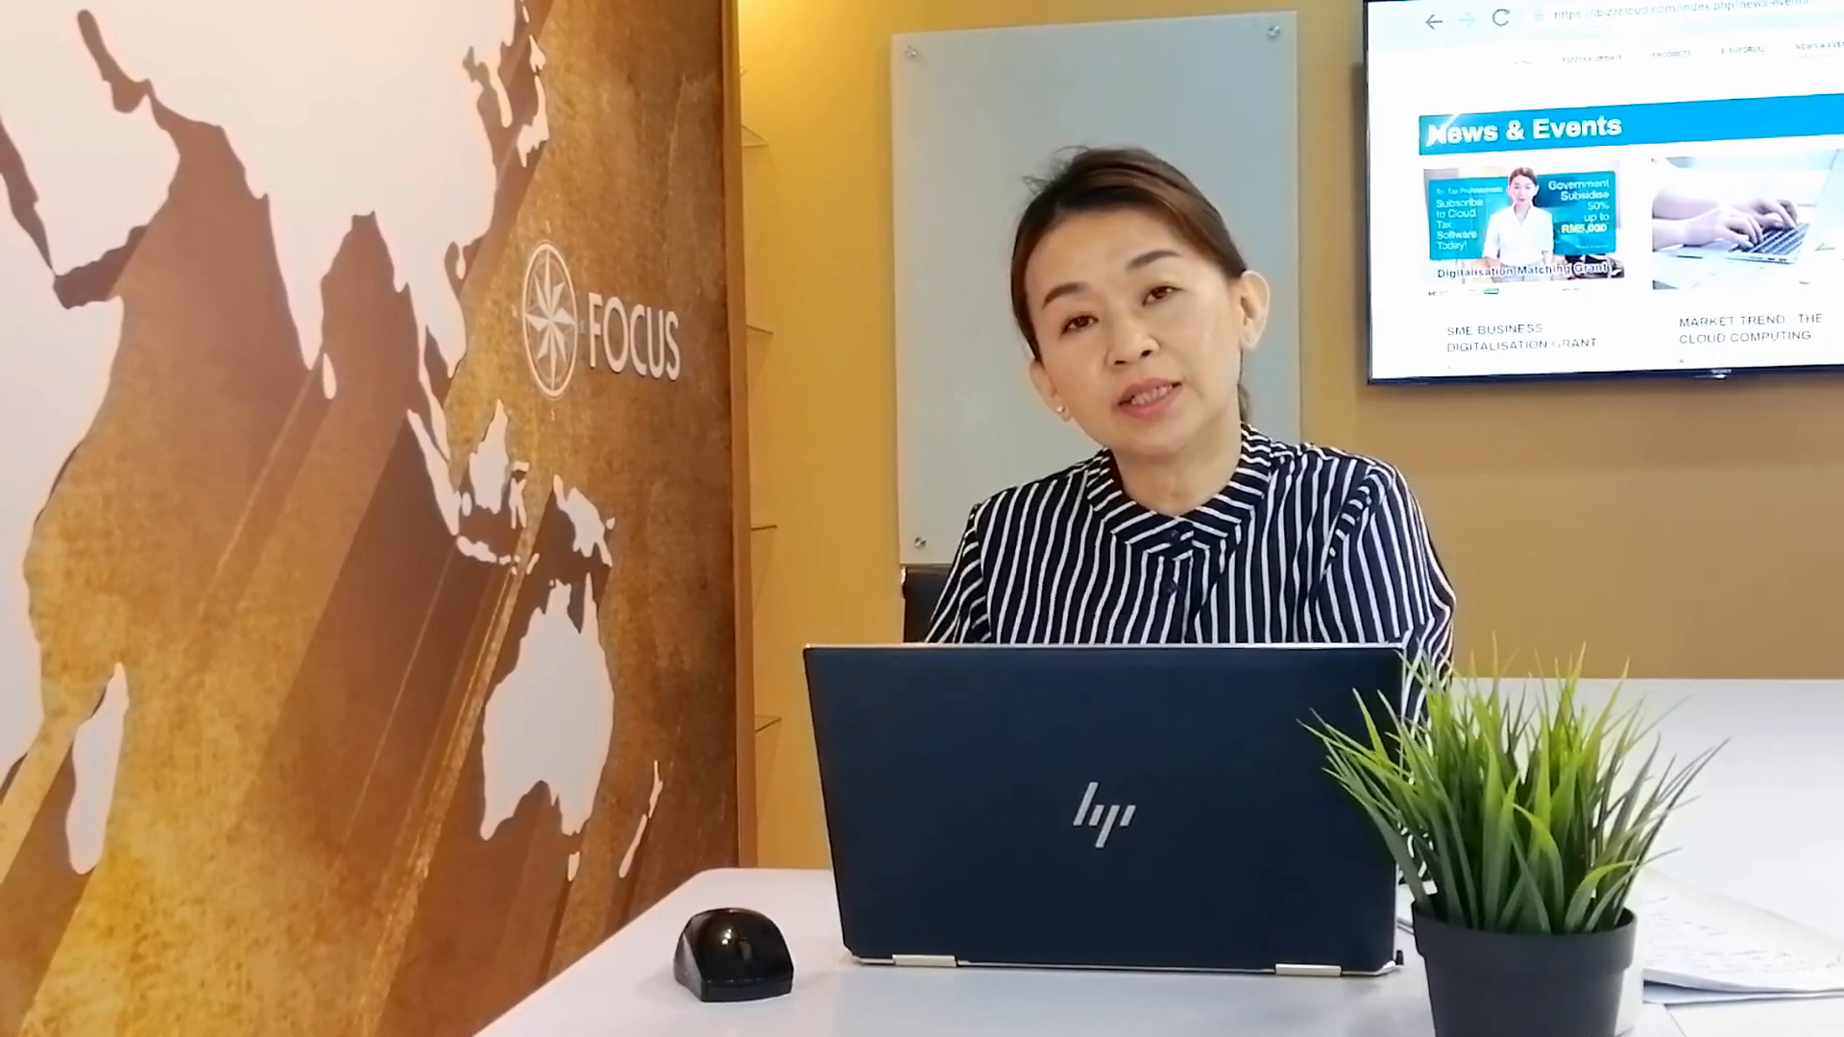